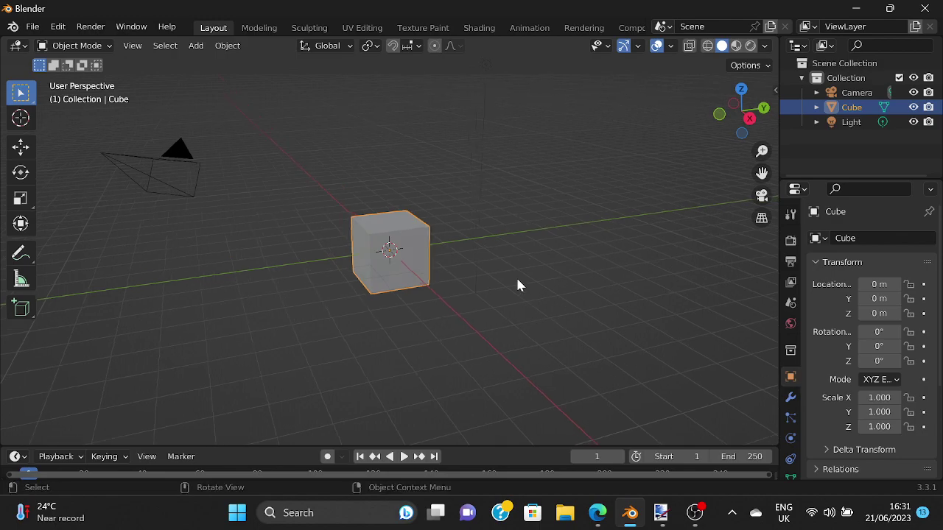
- Delete the default cube from the scene
{"action": "middle_click_drag", "start_coordinate": [584, 255], "coordinate": [565, 262]}
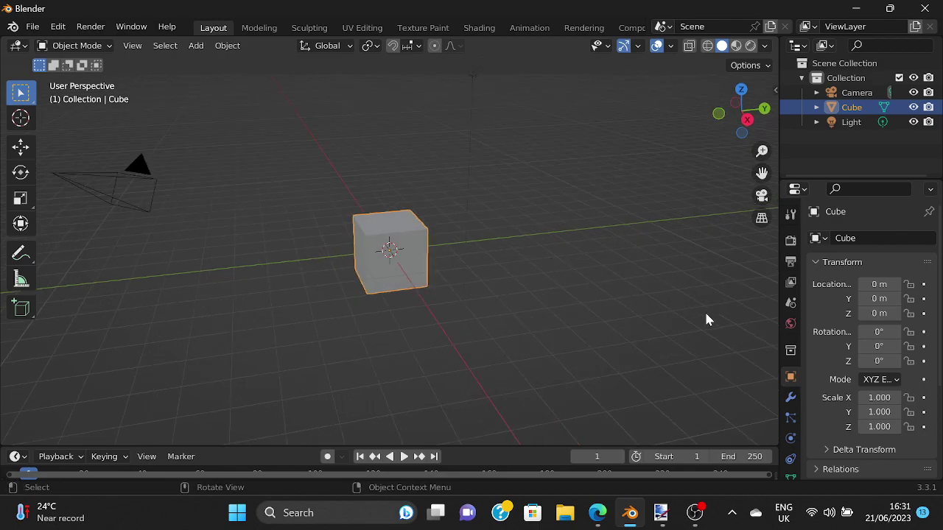
{"action": "left_click", "coordinate": [621, 207]}
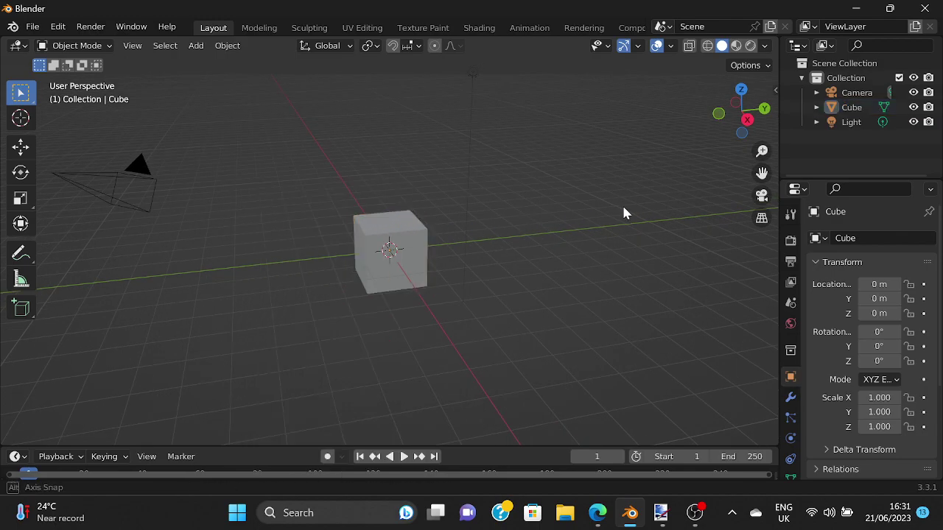
{"action": "scroll", "coordinate": [627, 214], "scroll_direction": "up", "scroll_amount": 3}
{"action": "left_click", "coordinate": [421, 221]}
{"action": "right_click", "coordinate": [847, 108]}
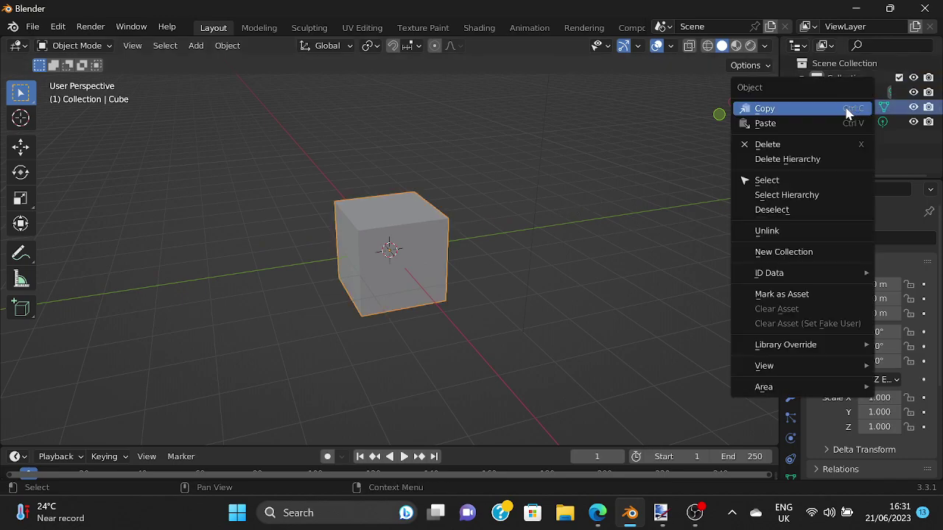
{"action": "mouse_move", "coordinate": [784, 361]}
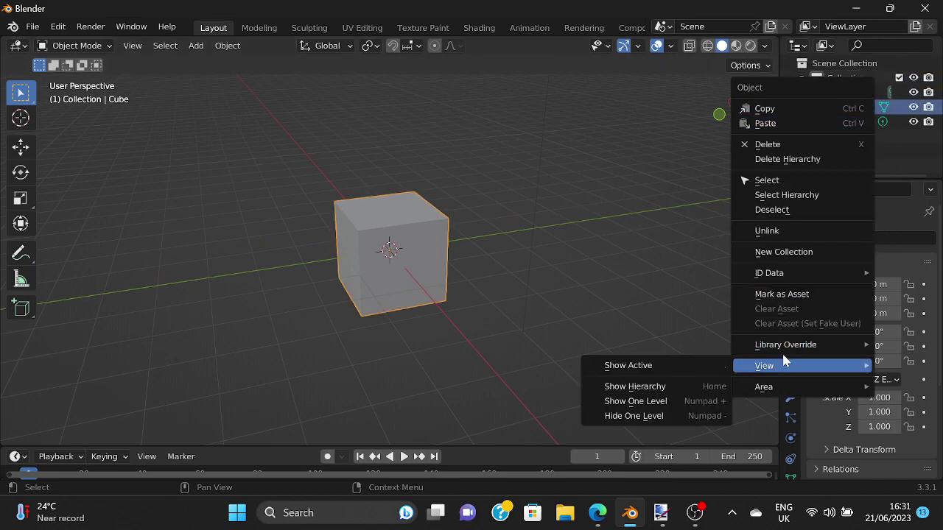
{"action": "left_click", "coordinate": [769, 145]}
{"action": "middle_click_drag", "start_coordinate": [536, 244], "coordinate": [518, 226]}
{"action": "mouse_move", "coordinate": [541, 235]}
{"action": "left_mouse_down"}
{"action": "mouse_move", "coordinate": [558, 258]}
{"action": "mouse_move", "coordinate": [543, 233]}
{"action": "left_mouse_up"}
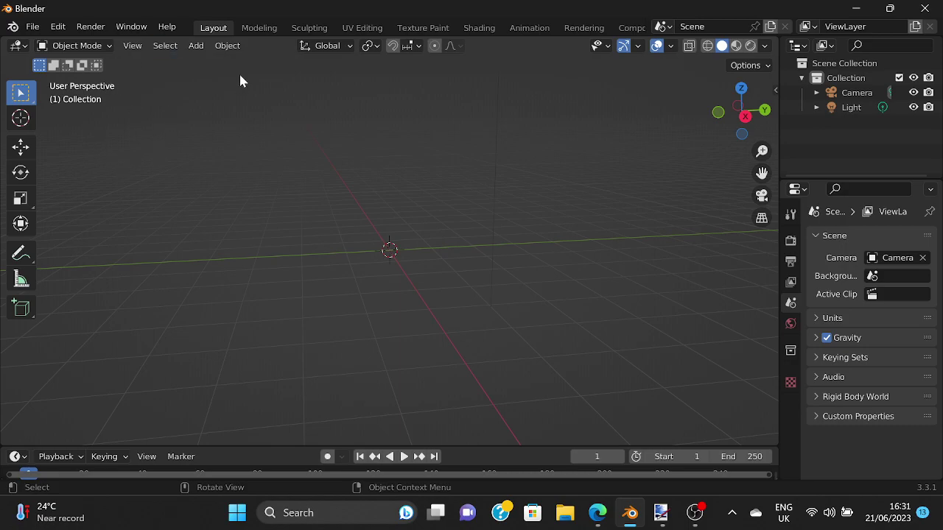
- Add a torus mesh at the world origin
{"action": "middle_click_drag", "start_coordinate": [409, 230], "coordinate": [465, 270]}
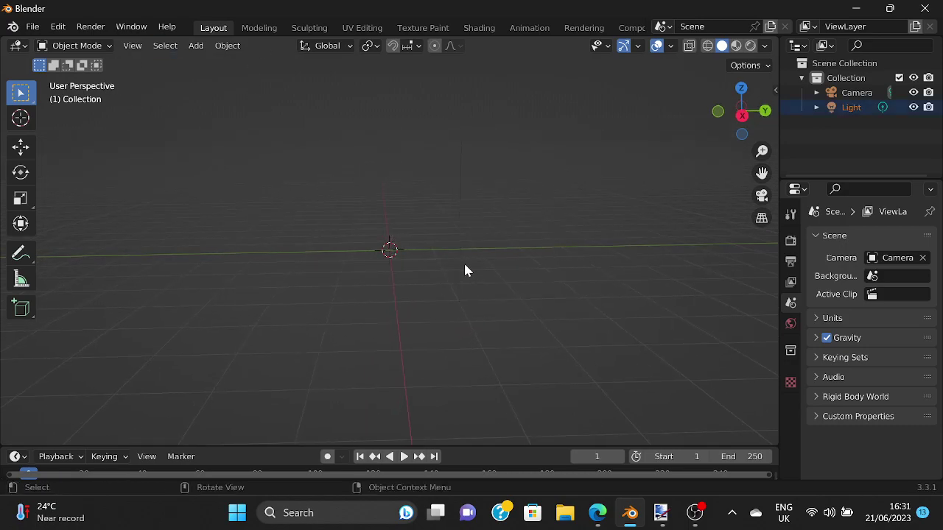
{"action": "left_click", "coordinate": [484, 289]}
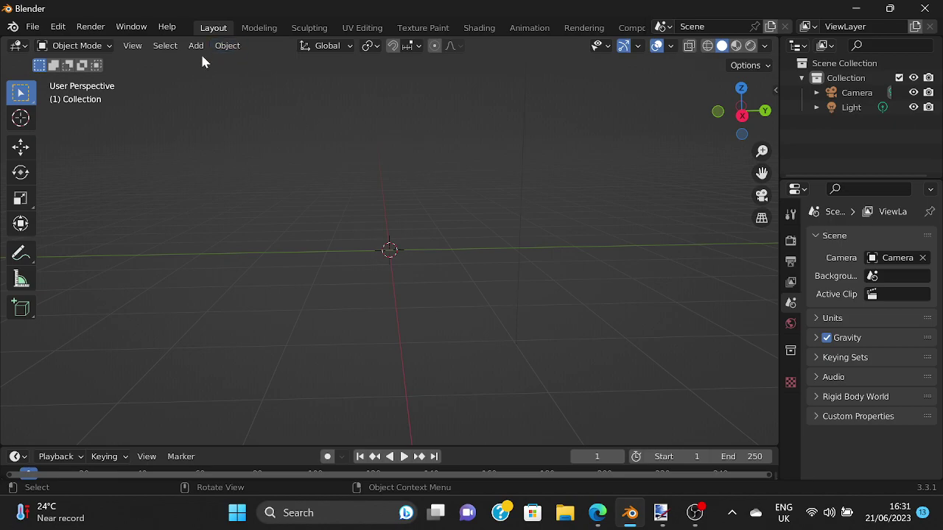
{"action": "middle_click_drag", "start_coordinate": [447, 271], "coordinate": [488, 285]}
{"action": "middle_click", "coordinate": [488, 285]}
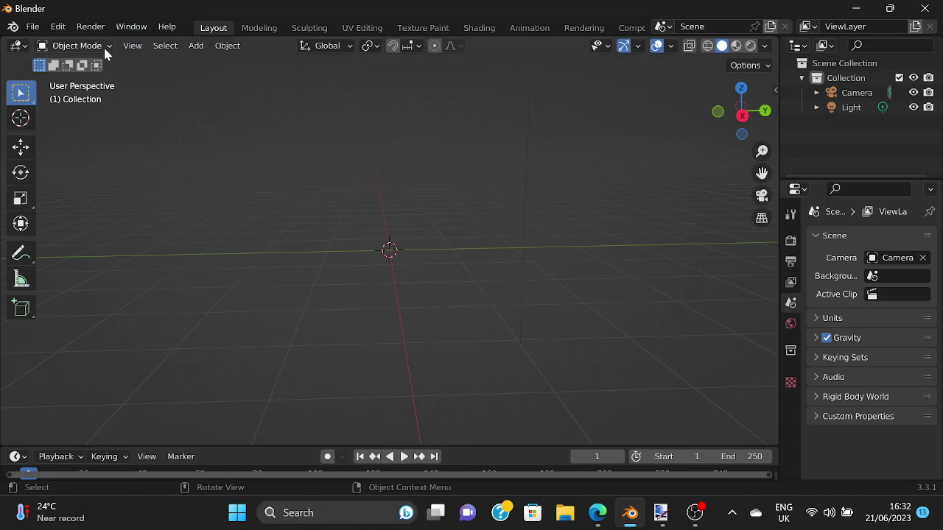
{"action": "left_click", "coordinate": [196, 45]}
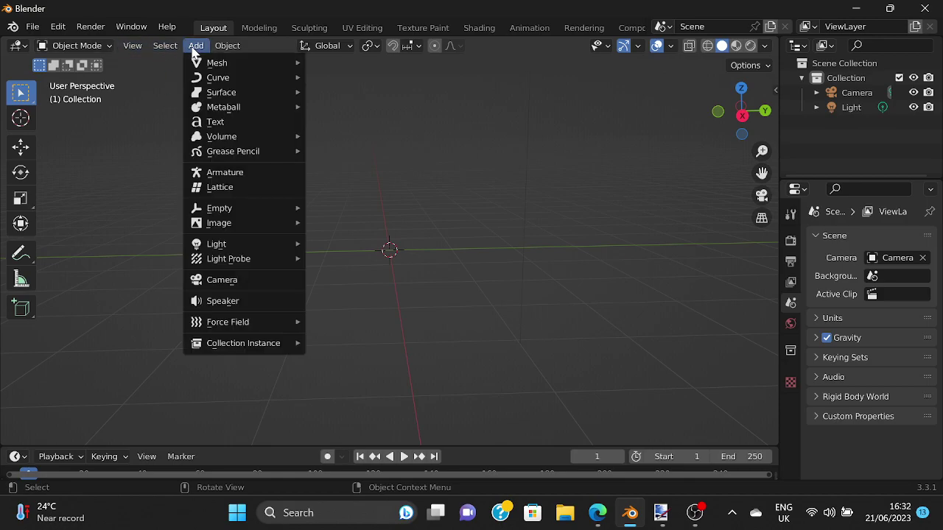
{"action": "mouse_move", "coordinate": [234, 109]}
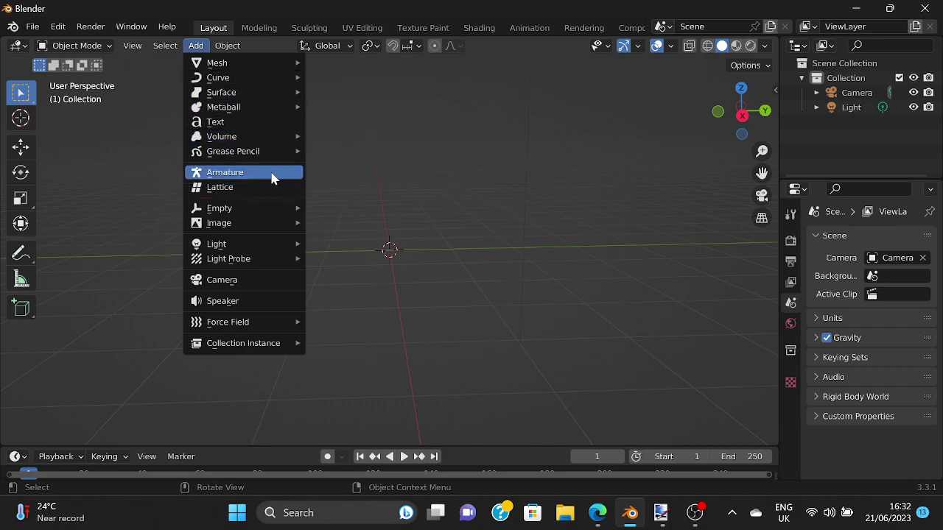
{"action": "mouse_move", "coordinate": [214, 62]}
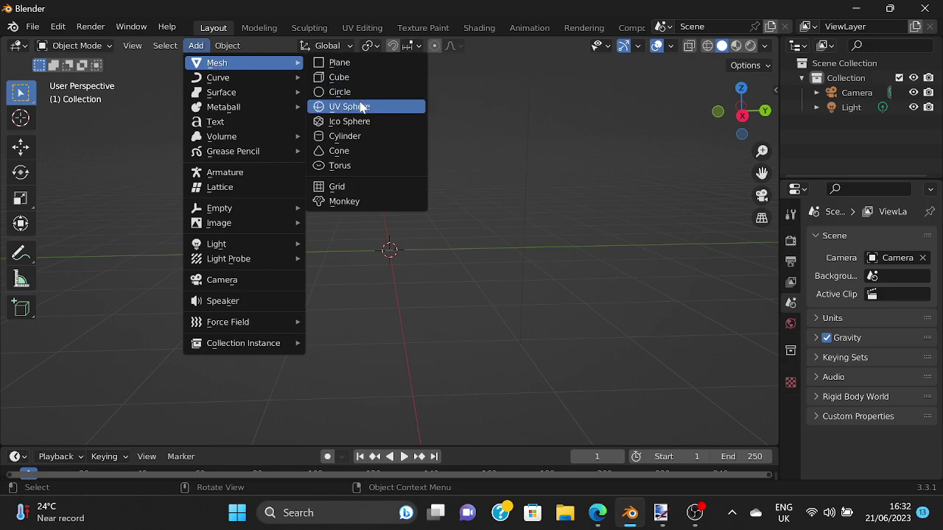
{"action": "left_click", "coordinate": [361, 165]}
- Rotate the torus 90° about the Y axis so that it stands upright
{"action": "middle_click_drag", "start_coordinate": [441, 202], "coordinate": [564, 325]}
{"action": "middle_click_drag", "start_coordinate": [546, 273], "coordinate": [572, 154]}
{"action": "left_click", "coordinate": [564, 213]}
{"action": "middle_click_drag", "start_coordinate": [564, 212], "coordinate": [484, 252]}
{"action": "left_click", "coordinate": [472, 254]}
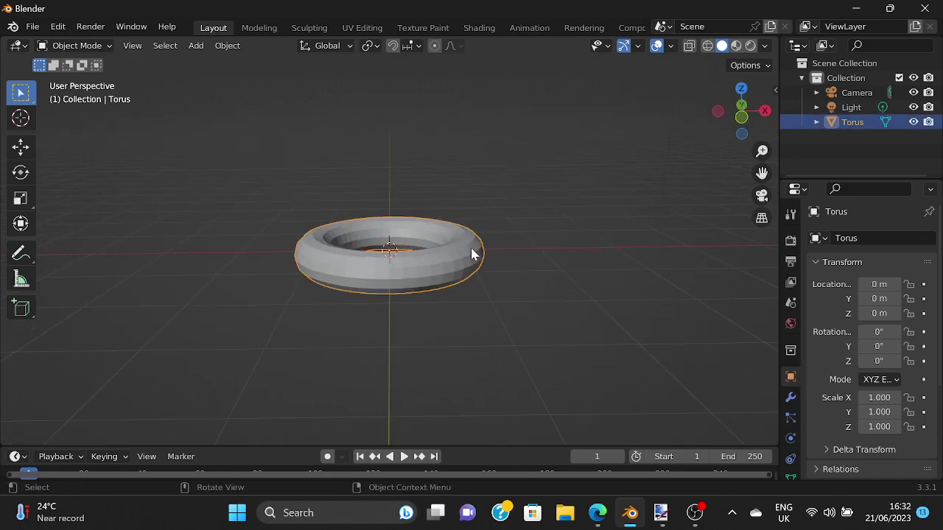
{"action": "left_click", "coordinate": [21, 172]}
{"action": "middle_click_drag", "start_coordinate": [280, 204], "coordinate": [413, 200]}
{"action": "left_click_drag", "start_coordinate": [415, 204], "coordinate": [435, 289]}
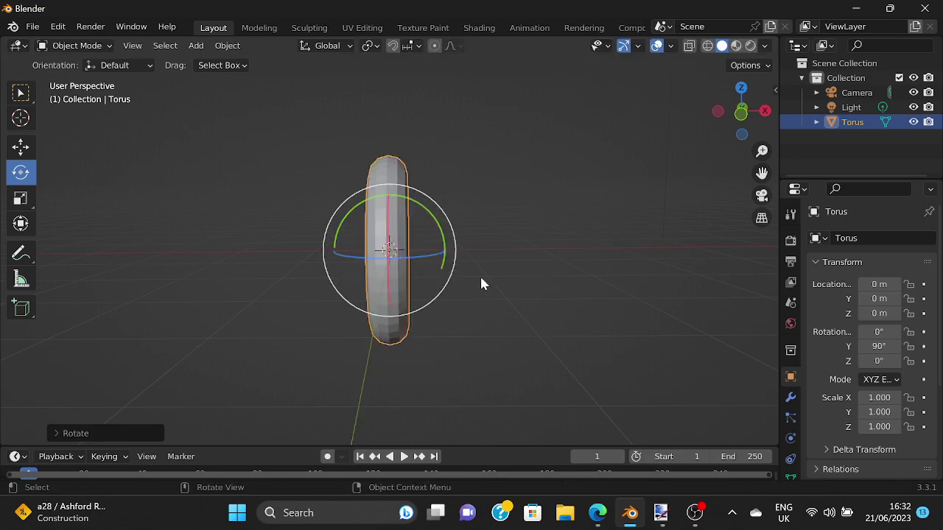
{"action": "left_click", "coordinate": [548, 307]}
{"action": "middle_click_drag", "start_coordinate": [549, 306], "coordinate": [368, 322]}
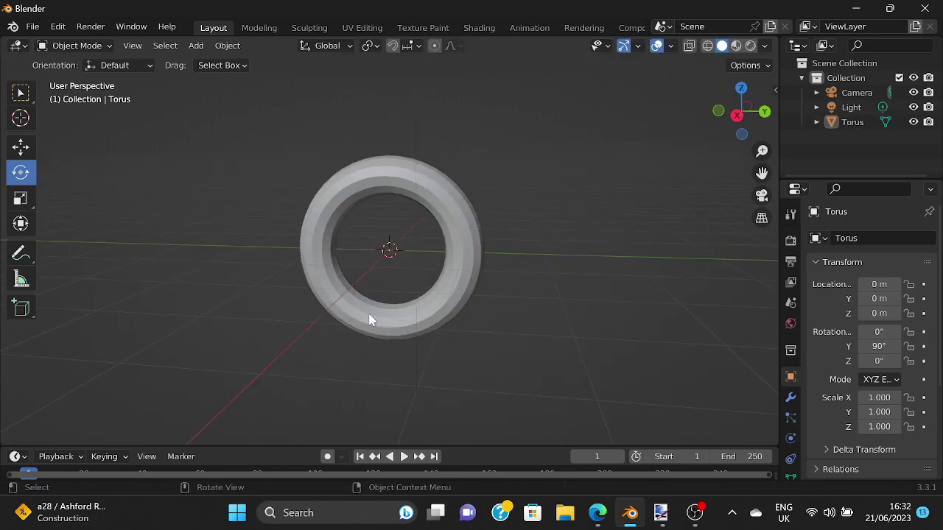
{"action": "middle_click_drag", "start_coordinate": [476, 278], "coordinate": [655, 271]}
{"action": "left_click", "coordinate": [405, 194]}
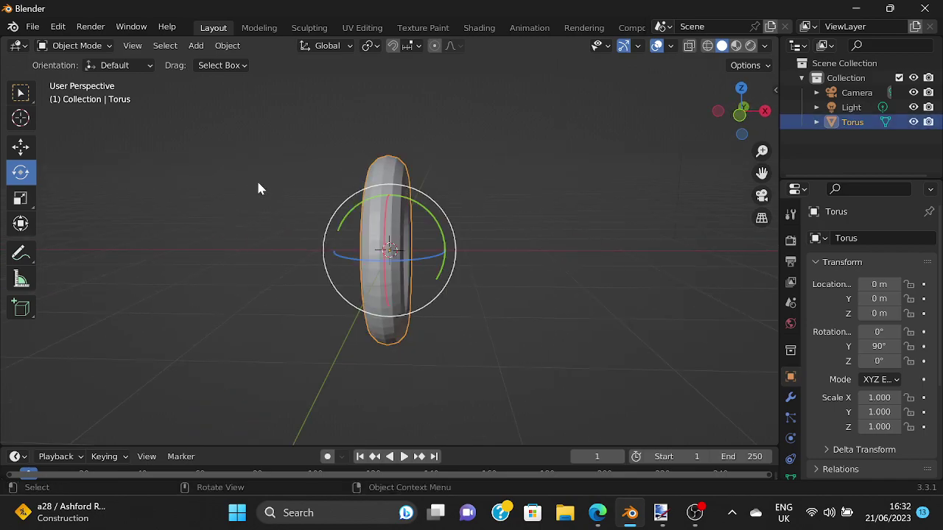
- Flatten the upright torus across its thickness to a Z scale of 0.800
{"action": "left_click", "coordinate": [30, 196]}
{"action": "middle_click_drag", "start_coordinate": [383, 232], "coordinate": [425, 238]}
{"action": "left_click_drag", "start_coordinate": [448, 252], "coordinate": [433, 251]}
{"action": "left_click_drag", "start_coordinate": [551, 241], "coordinate": [594, 292]}
{"action": "middle_click_drag", "start_coordinate": [576, 292], "coordinate": [427, 288]}
{"action": "scroll", "coordinate": [425, 280], "scroll_direction": "up", "scroll_amount": 1}
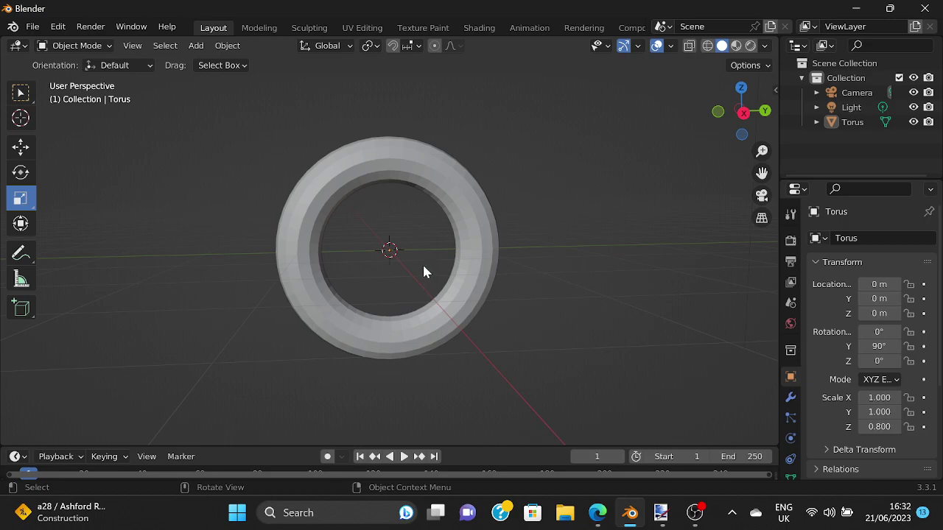
- Add a circle mesh at the centre of the torus
{"action": "scroll", "coordinate": [424, 263], "scroll_direction": "up", "scroll_amount": 1}
{"action": "left_click", "coordinate": [196, 47]}
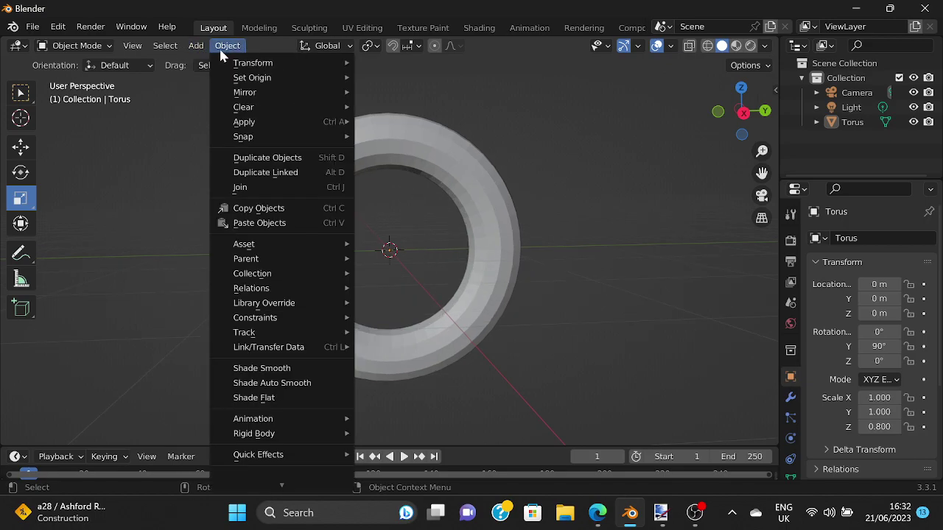
{"action": "left_click", "coordinate": [197, 48]}
{"action": "left_click", "coordinate": [197, 48]}
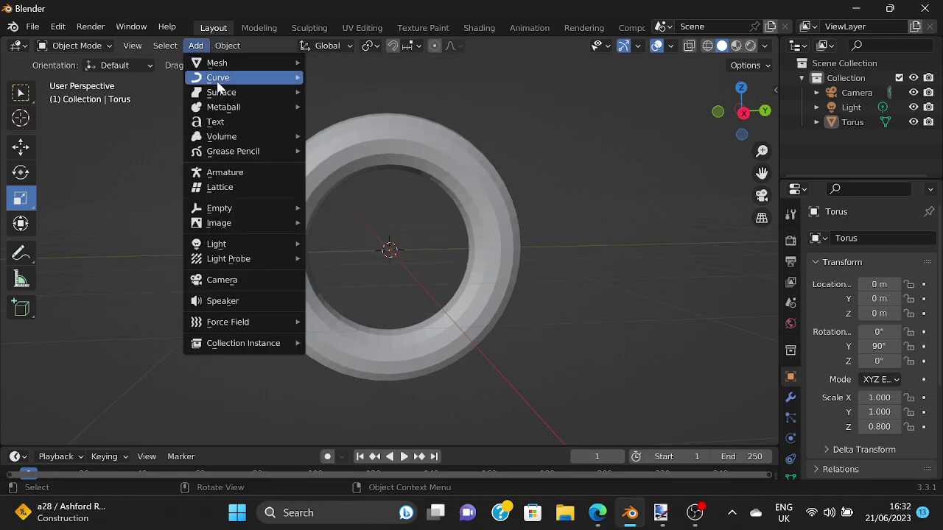
{"action": "mouse_move", "coordinate": [218, 86]}
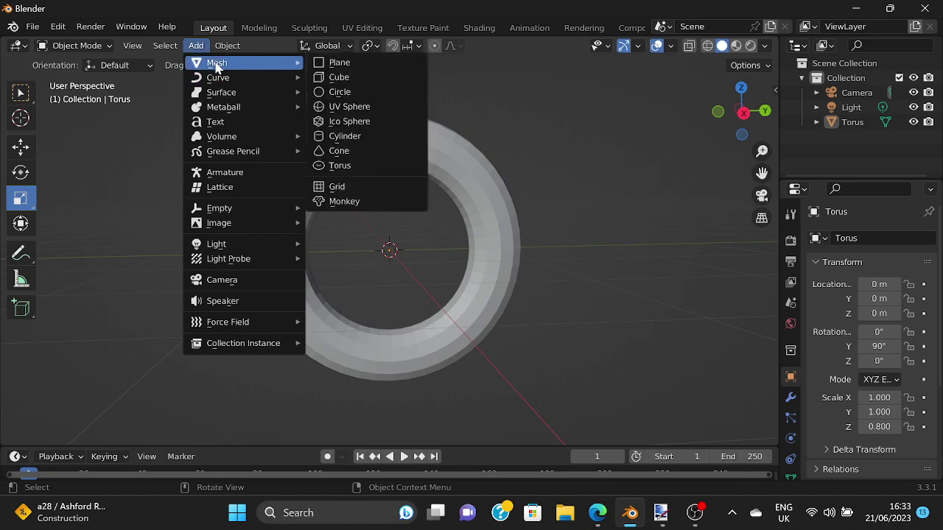
{"action": "left_click", "coordinate": [347, 92]}
{"action": "middle_click_drag", "start_coordinate": [455, 183], "coordinate": [703, 174]}
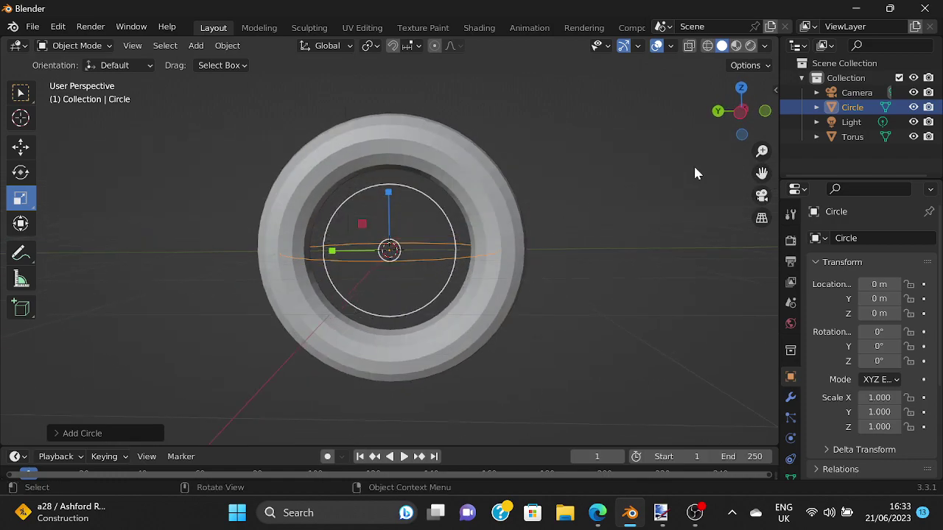
{"action": "left_click", "coordinate": [703, 174]}
{"action": "middle_click_drag", "start_coordinate": [617, 241], "coordinate": [604, 263]}
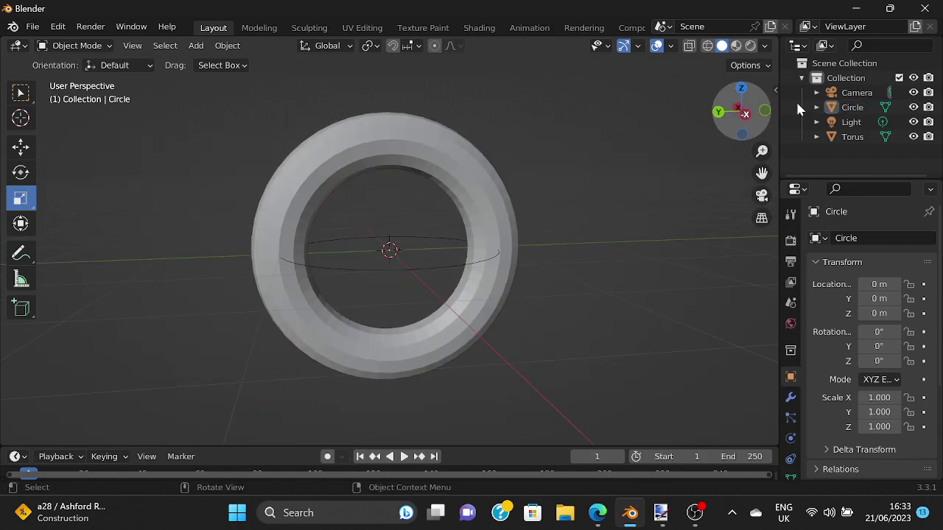
- Narrow the circle to a Y scale of about 0.514 and delete it from the scene
{"action": "left_click", "coordinate": [836, 108]}
{"action": "middle_click_drag", "start_coordinate": [640, 137], "coordinate": [732, 255]}
{"action": "middle_click_drag", "start_coordinate": [471, 250], "coordinate": [507, 252]}
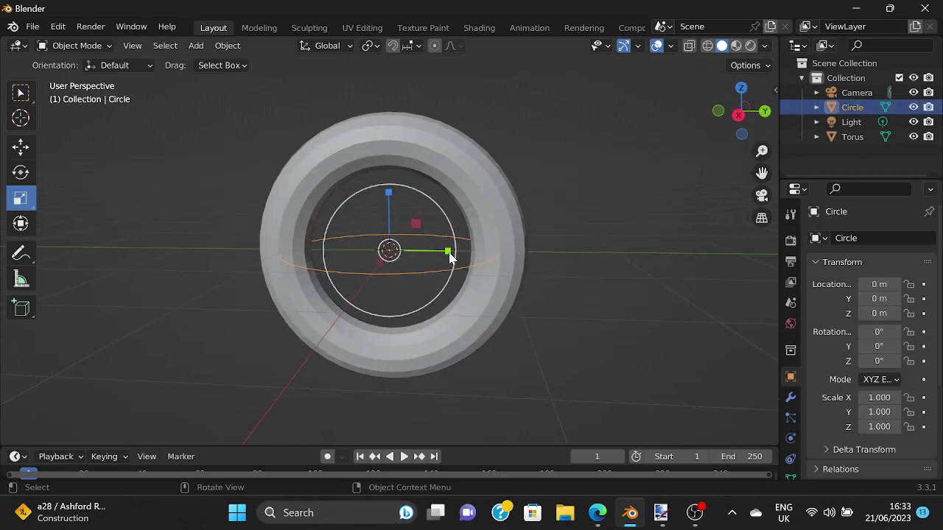
{"action": "left_click_drag", "start_coordinate": [449, 254], "coordinate": [420, 252]}
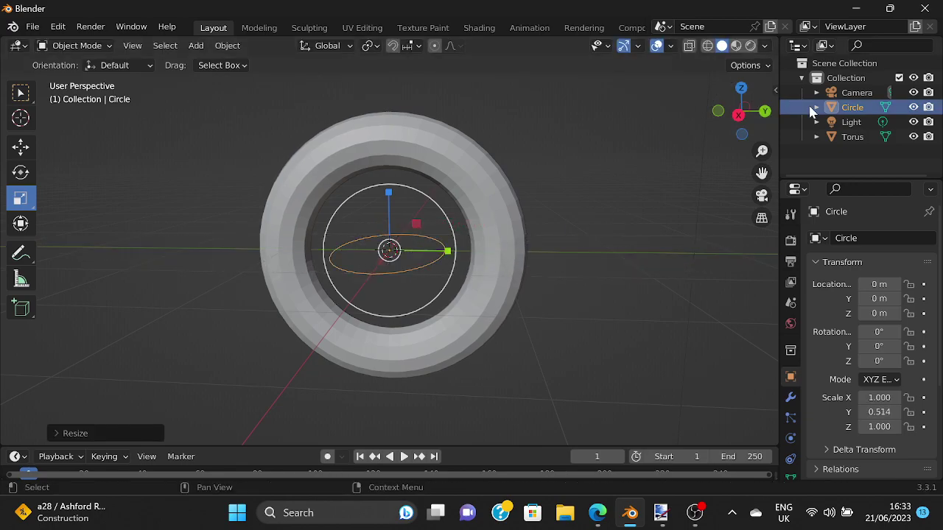
{"action": "right_click", "coordinate": [851, 109]}
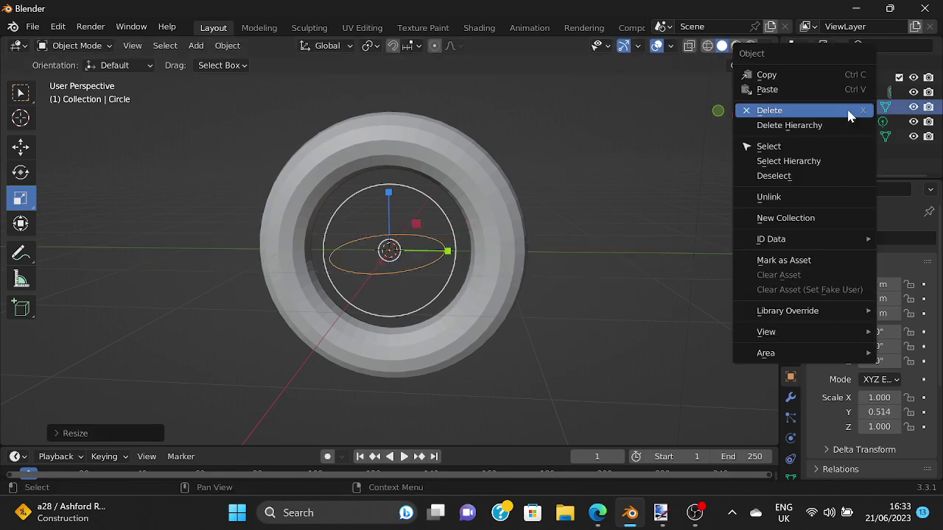
{"action": "left_click", "coordinate": [770, 113]}
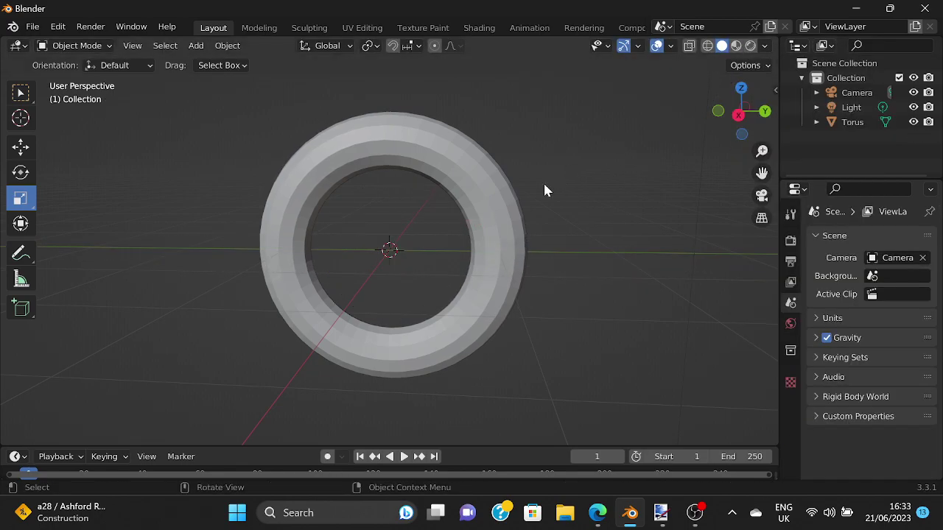
- Apply Shade Smooth to the torus
{"action": "left_click", "coordinate": [388, 142]}
{"action": "right_click", "coordinate": [390, 139]}
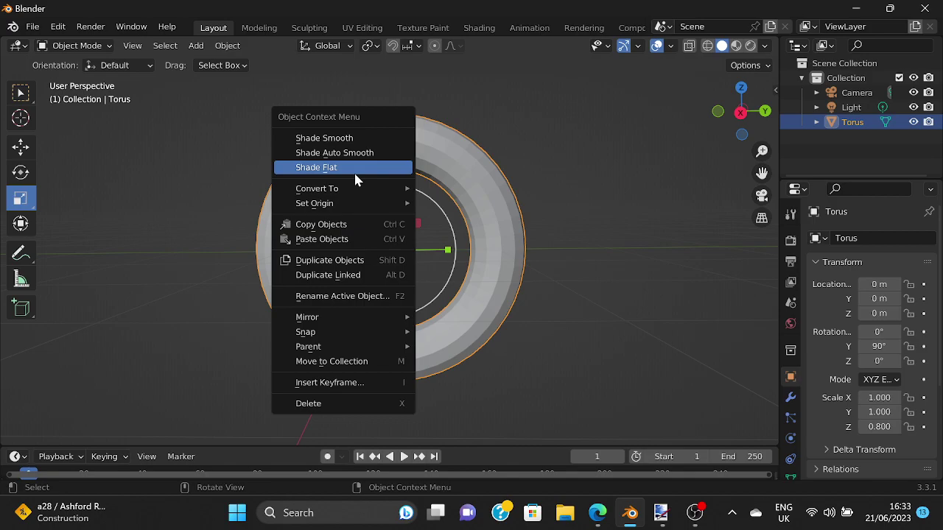
{"action": "left_click", "coordinate": [349, 138]}
{"action": "left_click_drag", "start_coordinate": [588, 234], "coordinate": [625, 261]}
{"action": "middle_click_drag", "start_coordinate": [625, 261], "coordinate": [436, 216]}
- Try to shrink the torus to an X scale of about 0.416 and a Y scale of about 0.549
{"action": "left_click", "coordinate": [398, 207]}
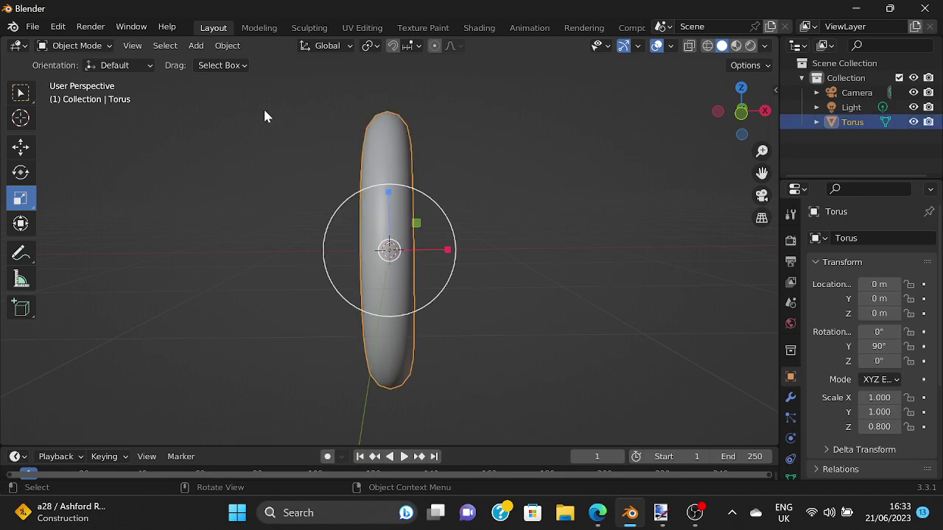
{"action": "left_click_drag", "start_coordinate": [390, 194], "coordinate": [398, 225]}
{"action": "middle_click_drag", "start_coordinate": [509, 227], "coordinate": [436, 241]}
{"action": "left_click_drag", "start_coordinate": [442, 251], "coordinate": [417, 260]}
{"action": "middle_click_drag", "start_coordinate": [532, 248], "coordinate": [503, 246]}
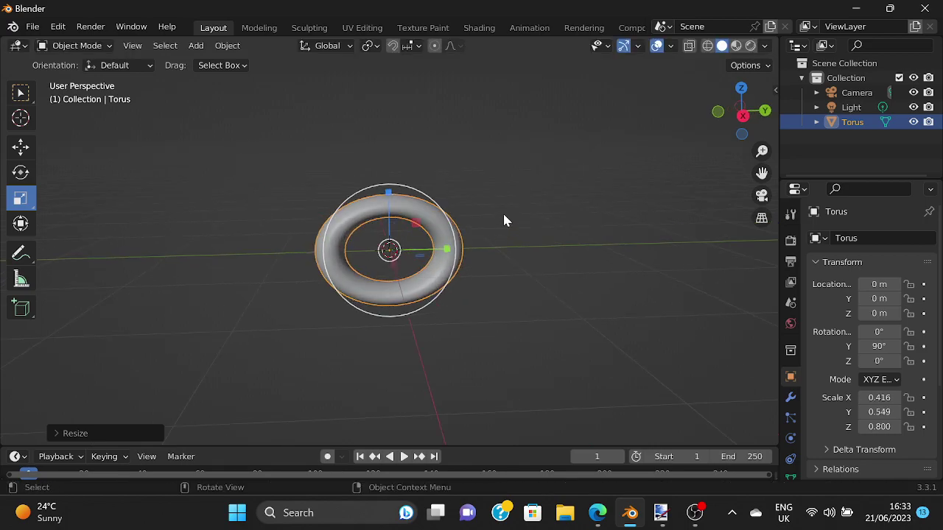
- Undo the last two resizes of the torus and deselect it
{"action": "left_click", "coordinate": [537, 234]}
{"action": "key", "text": "ctrl+z"}
{"action": "key", "text": "ctrl+z"}
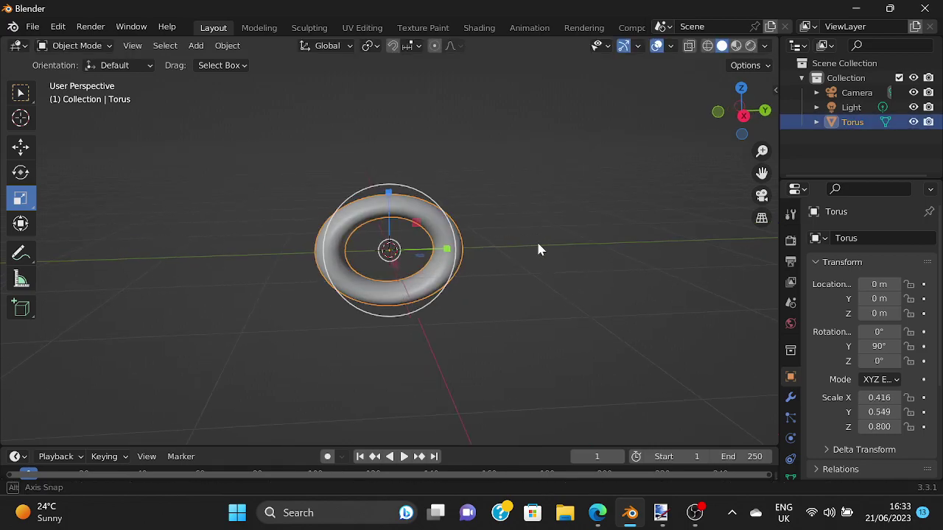
{"action": "key", "text": "ctrl+z"}
{"action": "left_click", "coordinate": [595, 266]}
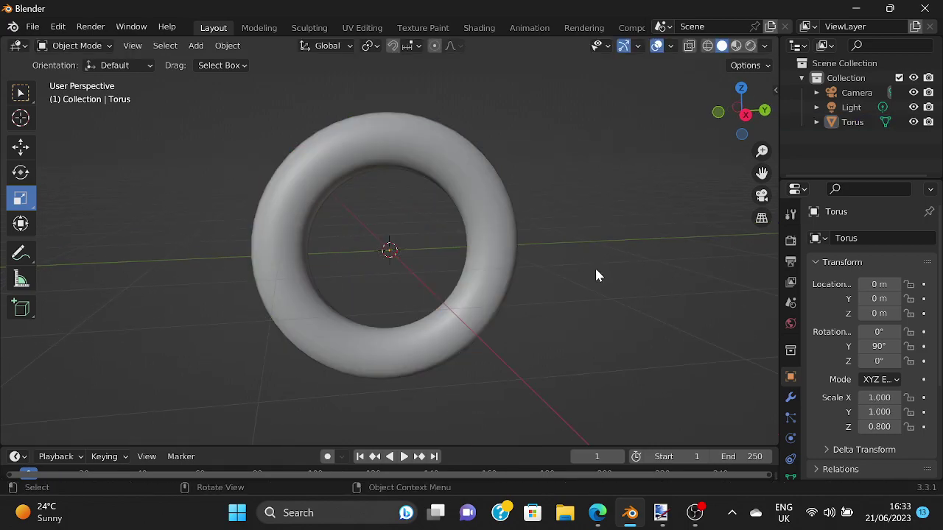
- Delete the torus from the scene
{"action": "middle_click_drag", "start_coordinate": [595, 266], "coordinate": [655, 258]}
{"action": "left_click", "coordinate": [394, 179]}
{"action": "middle_click_drag", "start_coordinate": [393, 178], "coordinate": [473, 249]}
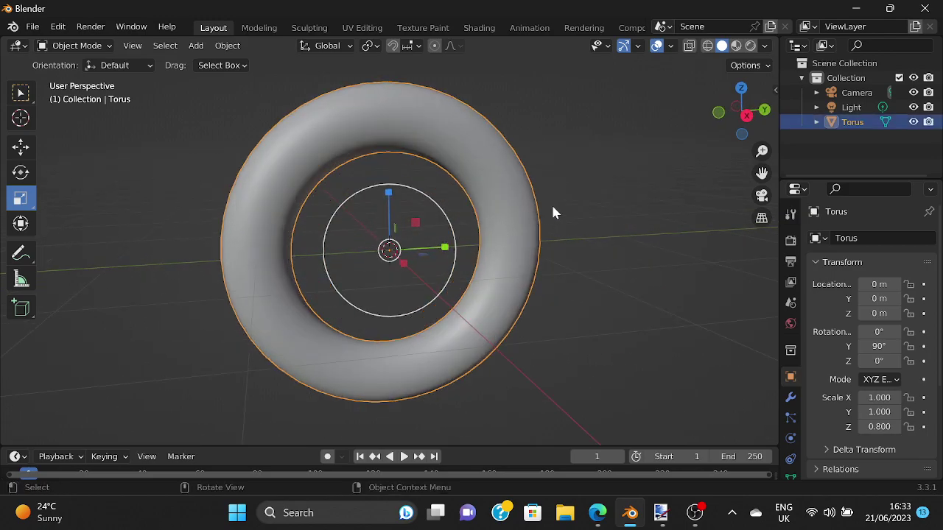
{"action": "right_click", "coordinate": [842, 121]}
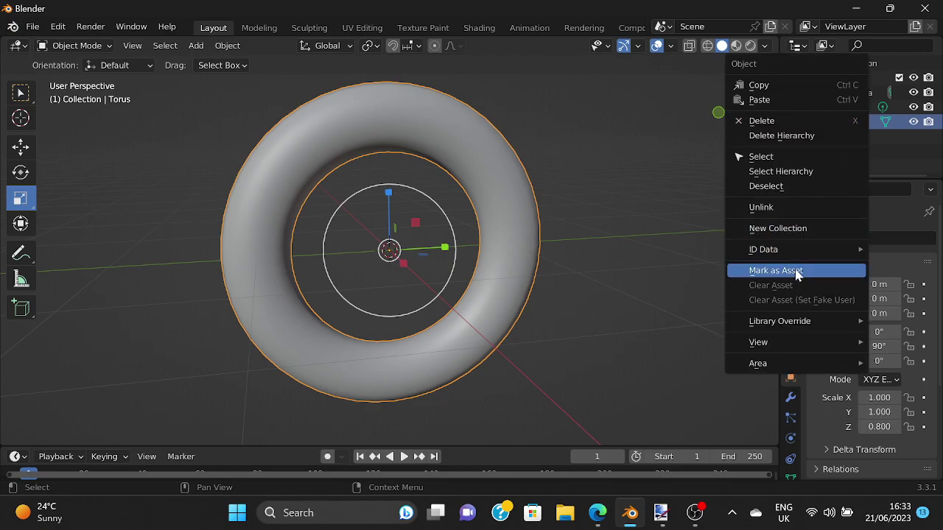
{"action": "left_click", "coordinate": [762, 120]}
{"action": "middle_click_drag", "start_coordinate": [487, 207], "coordinate": [467, 207]}
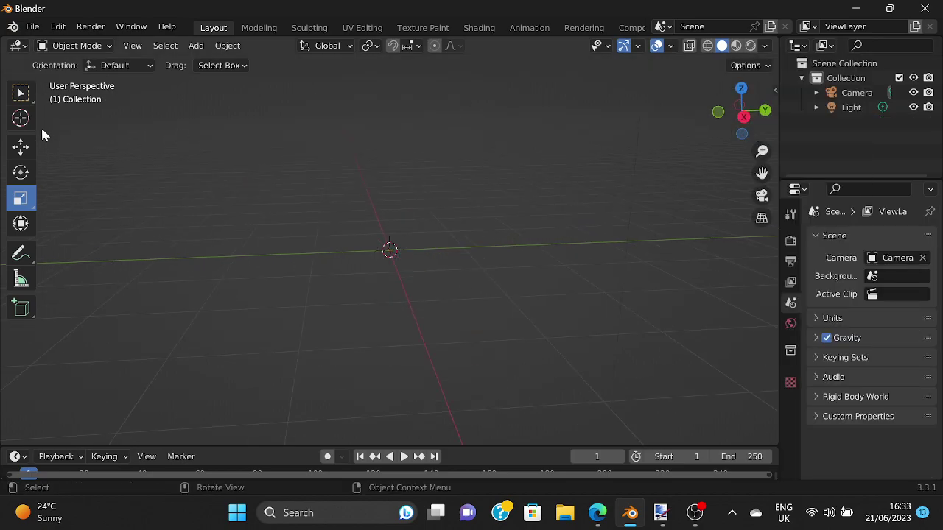
- Add a UV sphere mesh at the world origin and deselect it
{"action": "left_click", "coordinate": [195, 46]}
{"action": "mouse_move", "coordinate": [274, 67]}
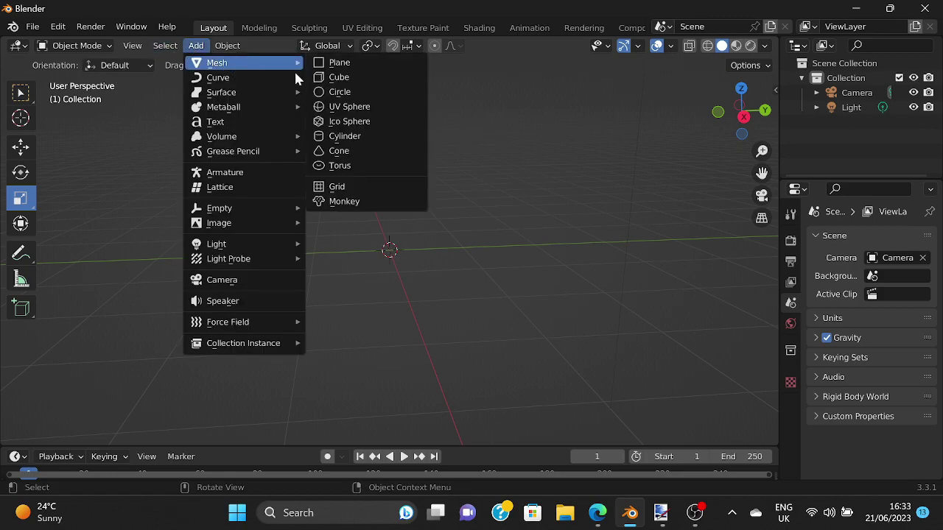
{"action": "left_click", "coordinate": [352, 107]}
{"action": "middle_click_drag", "start_coordinate": [459, 251], "coordinate": [523, 237]}
{"action": "left_click", "coordinate": [554, 239]}
{"action": "scroll", "coordinate": [524, 237], "scroll_direction": "up", "scroll_amount": 1}
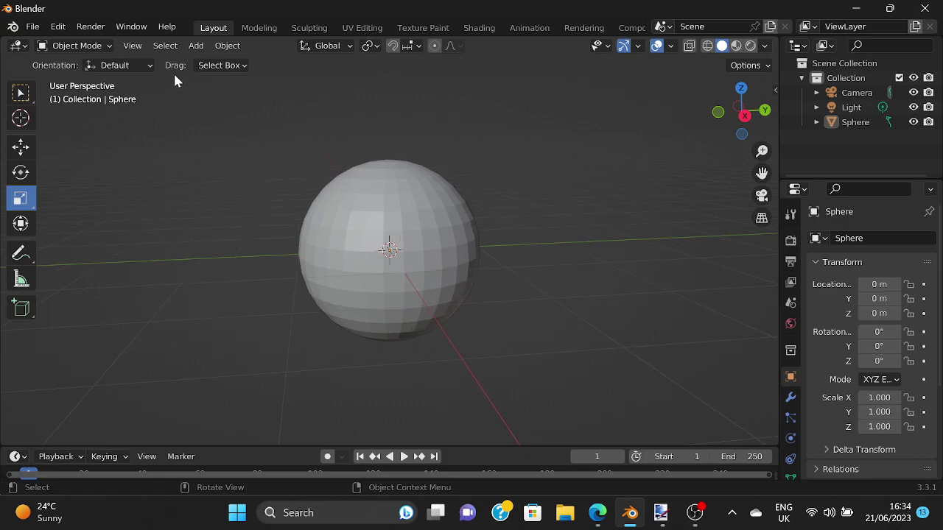
- Switch the sphere to Edit Mode, turn on proportional editing, and select the vertex at its top pole
{"action": "left_click", "coordinate": [77, 46]}
{"action": "left_click", "coordinate": [83, 79]}
{"action": "middle_click_drag", "start_coordinate": [463, 170], "coordinate": [484, 229]}
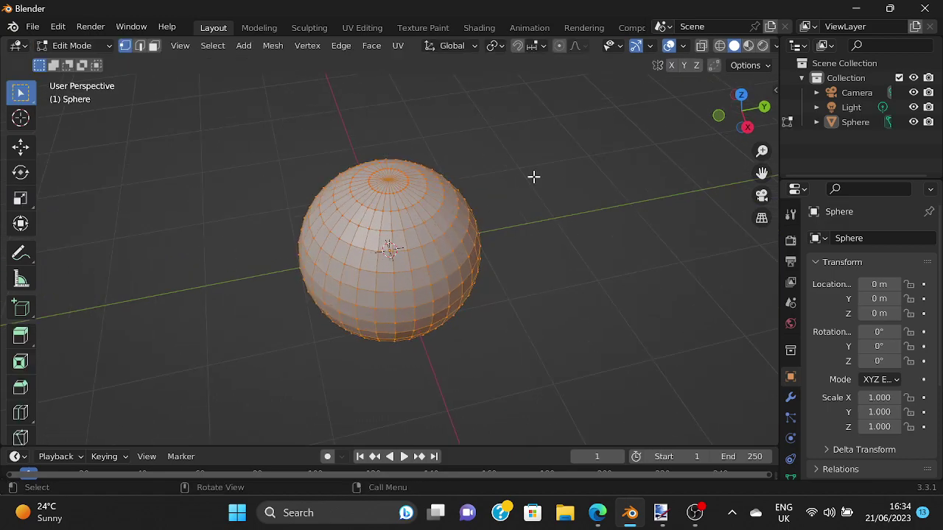
{"action": "scroll", "coordinate": [534, 177], "scroll_direction": "up", "scroll_amount": 1}
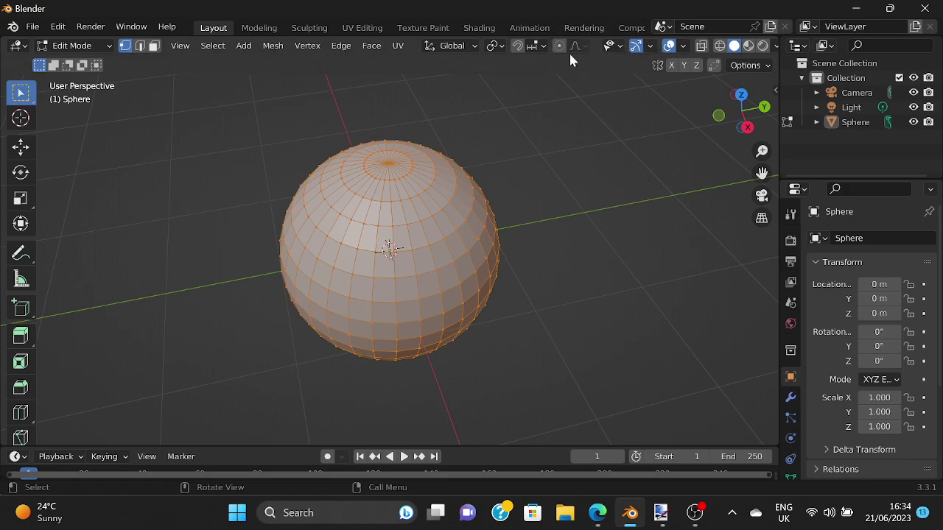
{"action": "middle_click_drag", "start_coordinate": [483, 169], "coordinate": [424, 218]}
{"action": "scroll", "coordinate": [524, 265], "scroll_direction": "up", "scroll_amount": 5}
{"action": "left_click", "coordinate": [387, 218]}
{"action": "scroll", "coordinate": [448, 200], "scroll_direction": "down", "scroll_amount": 6}
{"action": "middle_click_drag", "start_coordinate": [484, 253], "coordinate": [449, 136]}
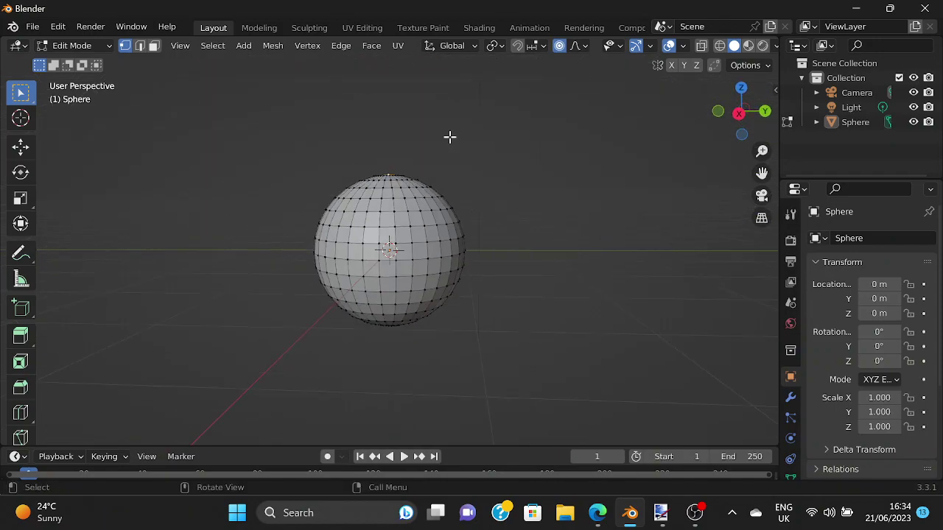
- Raise the sphere's top vertex along Z with a smooth proportional radius of about 1.46 m to form an egg shape
{"action": "key", "text": "g"}
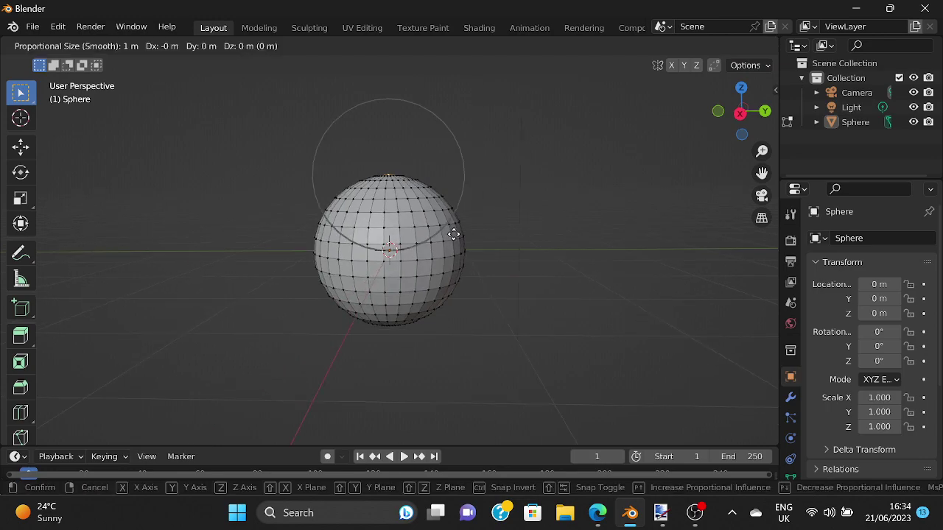
{"action": "key", "text": "z"}
{"action": "scroll", "coordinate": [450, 207], "scroll_direction": "down", "scroll_amount": 6}
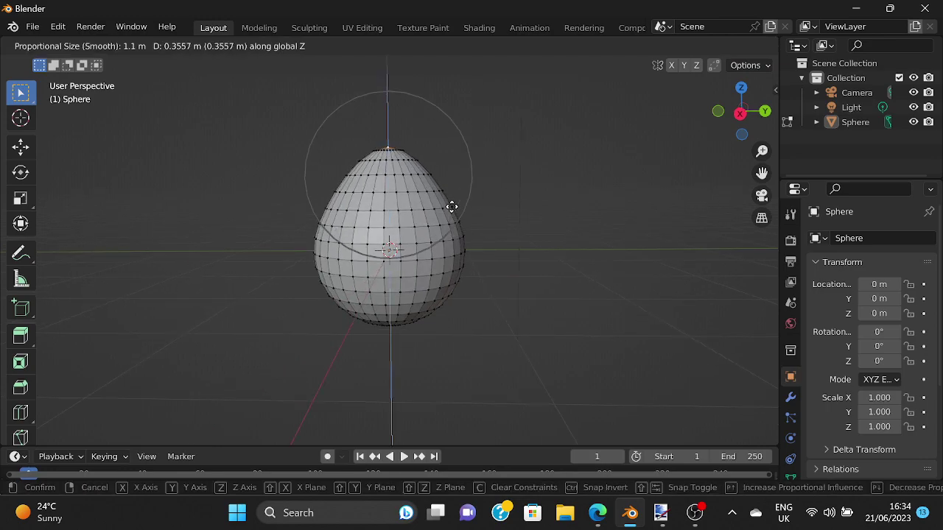
{"action": "scroll", "coordinate": [427, 197], "scroll_direction": "up", "scroll_amount": 1}
{"action": "scroll", "coordinate": [425, 182], "scroll_direction": "down", "scroll_amount": 1}
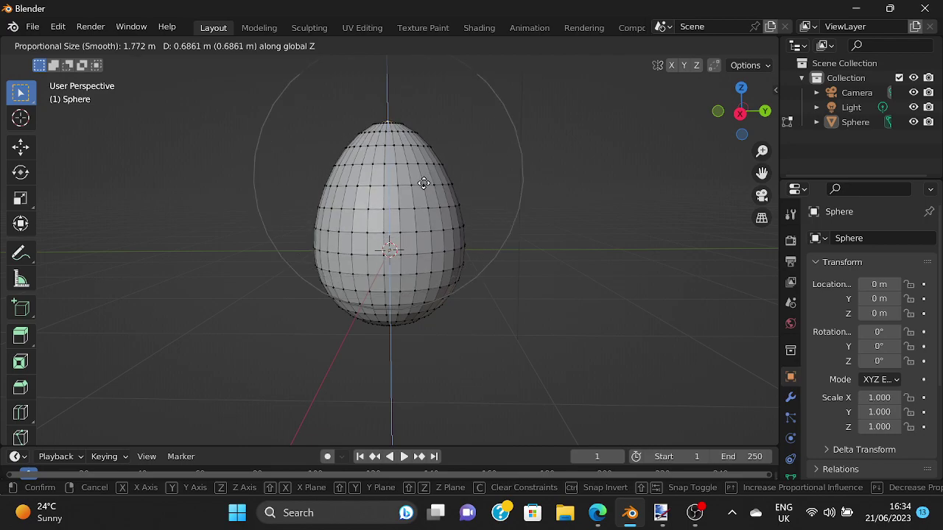
{"action": "scroll", "coordinate": [422, 186], "scroll_direction": "up", "scroll_amount": 3}
{"action": "scroll", "coordinate": [422, 186], "scroll_direction": "down", "scroll_amount": 1}
{"action": "left_click", "coordinate": [422, 186]}
- Try moving the egg's top vertex freely down into the body to hollow it, and undo that move
{"action": "middle_click_drag", "start_coordinate": [473, 208], "coordinate": [560, 170]}
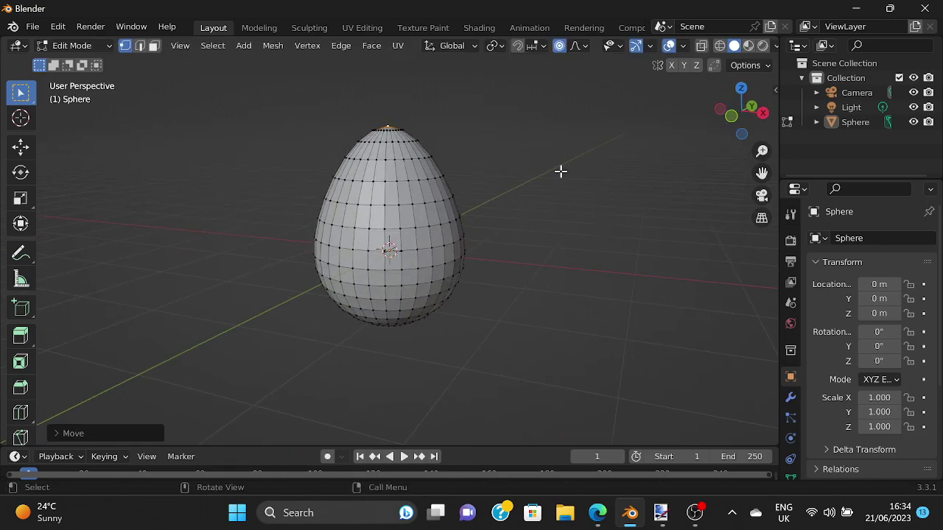
{"action": "middle_click_drag", "start_coordinate": [593, 238], "coordinate": [567, 319]}
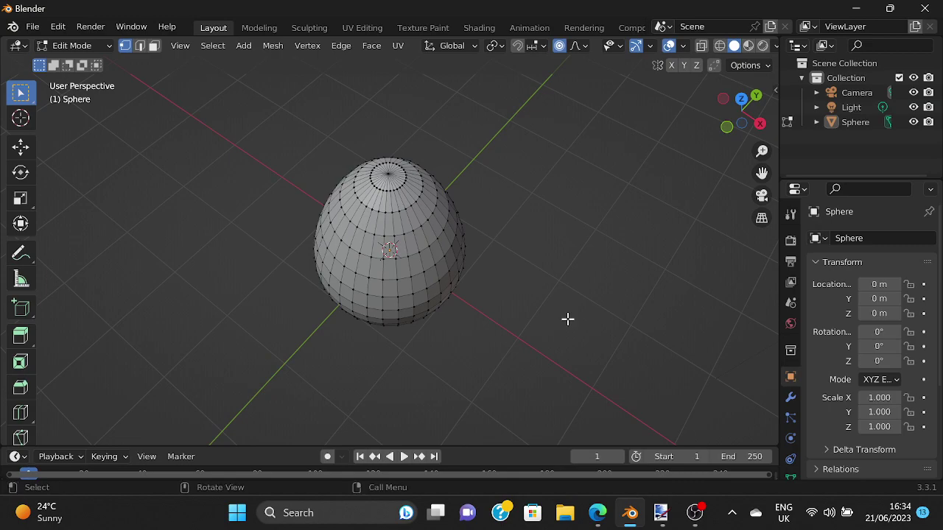
{"action": "scroll", "coordinate": [454, 199], "scroll_direction": "up", "scroll_amount": 2}
{"action": "mouse_move", "coordinate": [437, 165]}
{"action": "middle_mouse_down"}
{"action": "mouse_move", "coordinate": [464, 177]}
{"action": "mouse_move", "coordinate": [446, 147]}
{"action": "mouse_move", "coordinate": [449, 172]}
{"action": "middle_mouse_up"}
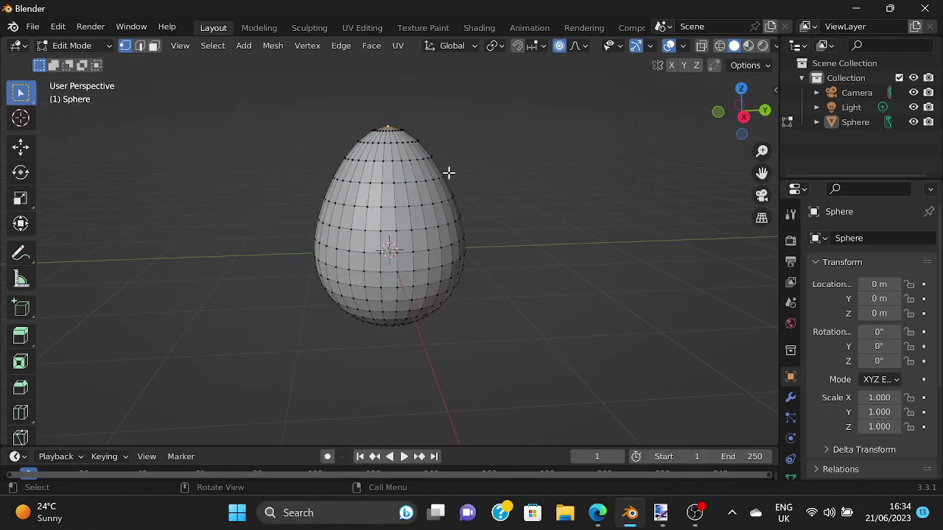
{"action": "key", "text": "g"}
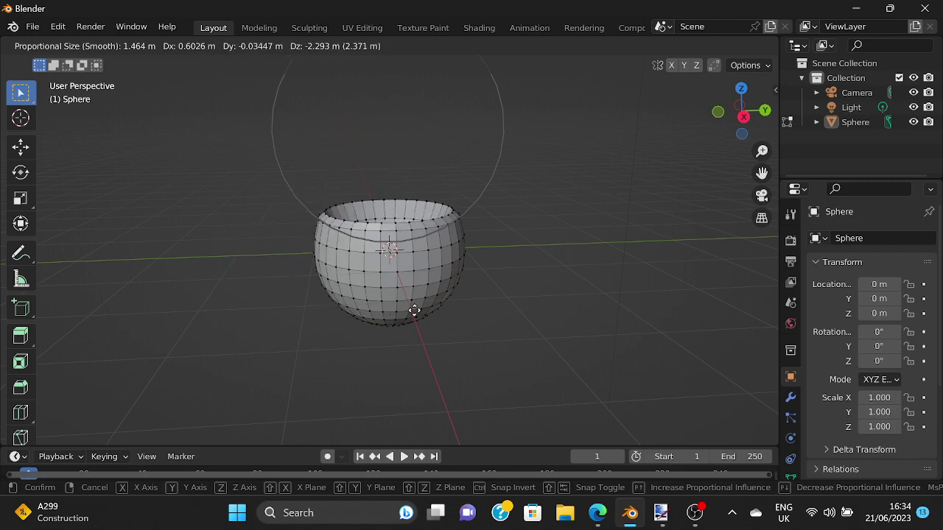
{"action": "left_click", "coordinate": [387, 293]}
{"action": "middle_click_drag", "start_coordinate": [518, 309], "coordinate": [420, 211]}
{"action": "key", "text": "ctrl+z"}
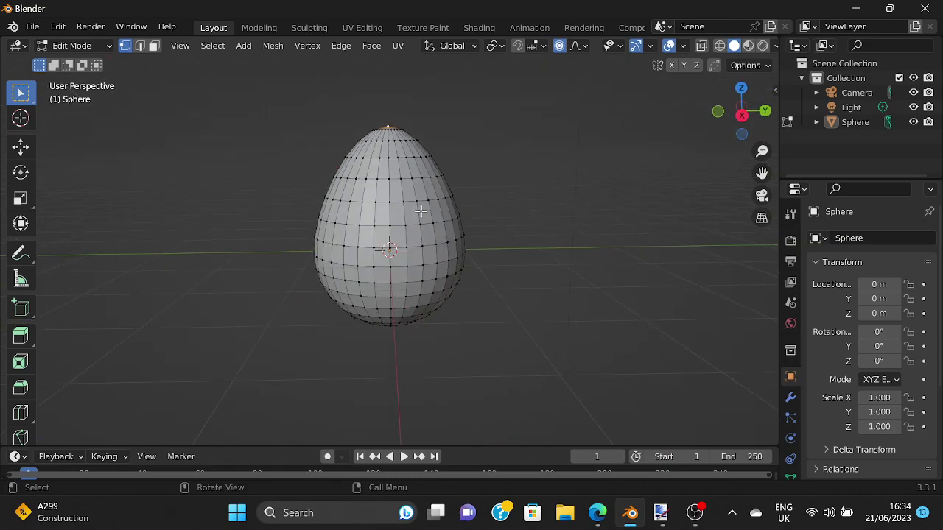
- Push the egg's top vertex down along Z by about 2.5 m with a proportional radius of about 1.77 m, hollowing it into a bowl
{"action": "key", "text": "g"}
{"action": "key", "text": "z"}
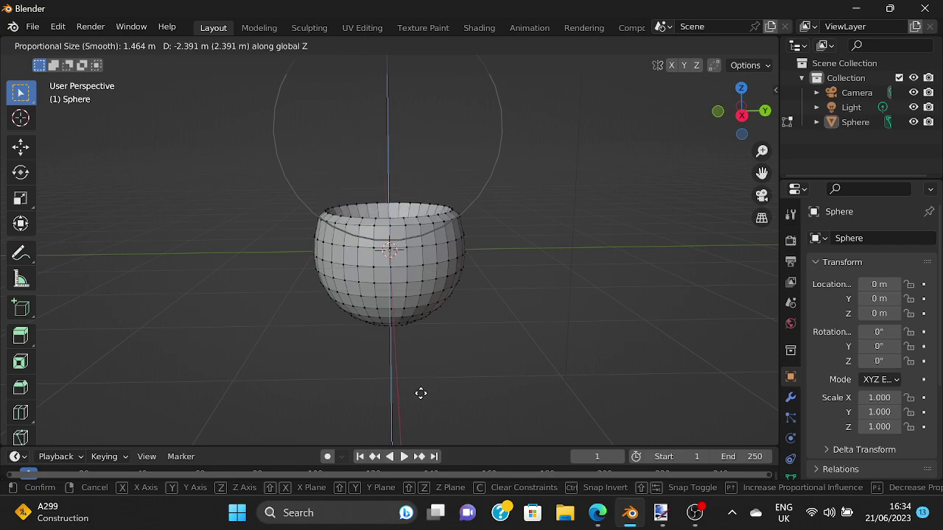
{"action": "scroll", "coordinate": [417, 388], "scroll_direction": "down", "scroll_amount": 3}
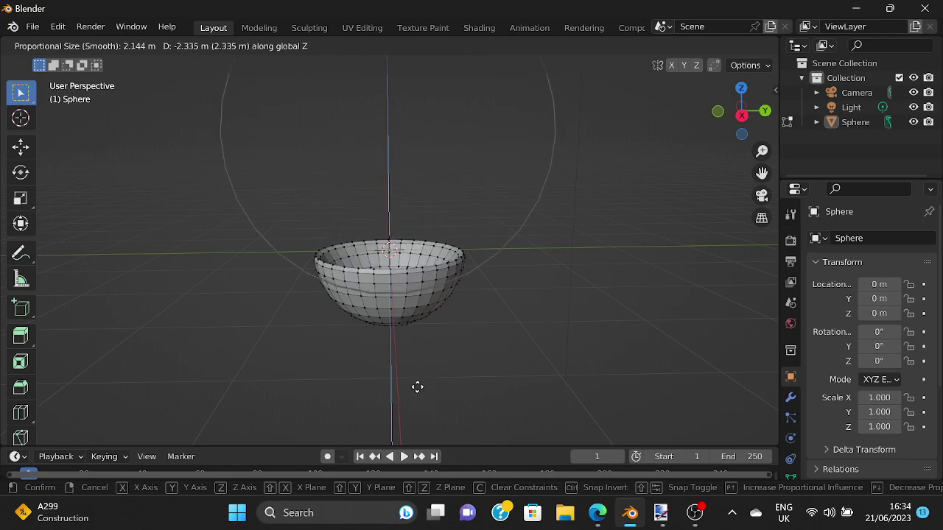
{"action": "scroll", "coordinate": [410, 348], "scroll_direction": "up", "scroll_amount": 1}
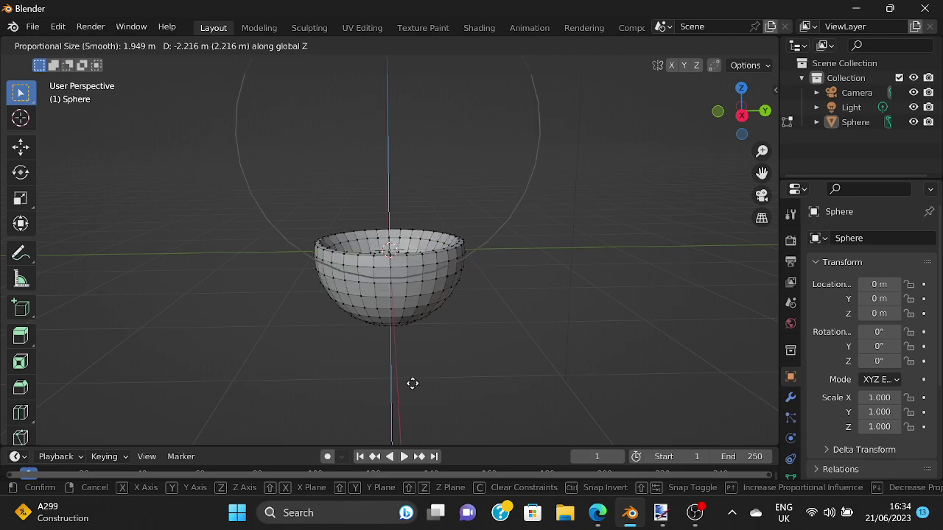
{"action": "scroll", "coordinate": [409, 386], "scroll_direction": "up", "scroll_amount": 1}
{"action": "scroll", "coordinate": [403, 401], "scroll_direction": "down", "scroll_amount": 1}
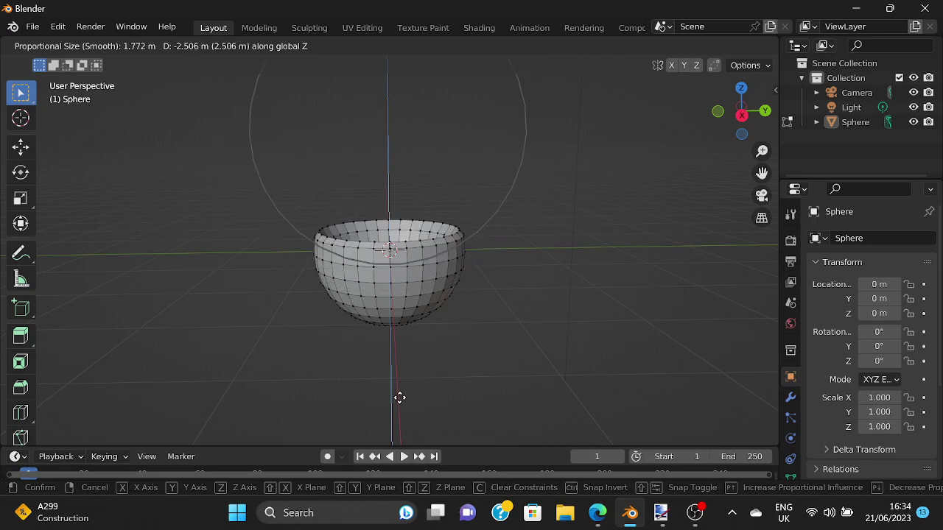
{"action": "left_click", "coordinate": [367, 355]}
- Try lifting the centre vertex of the bowl's inside upward along Z with a proportional radius of about 1.77 m
{"action": "middle_click_drag", "start_coordinate": [413, 322], "coordinate": [619, 338]}
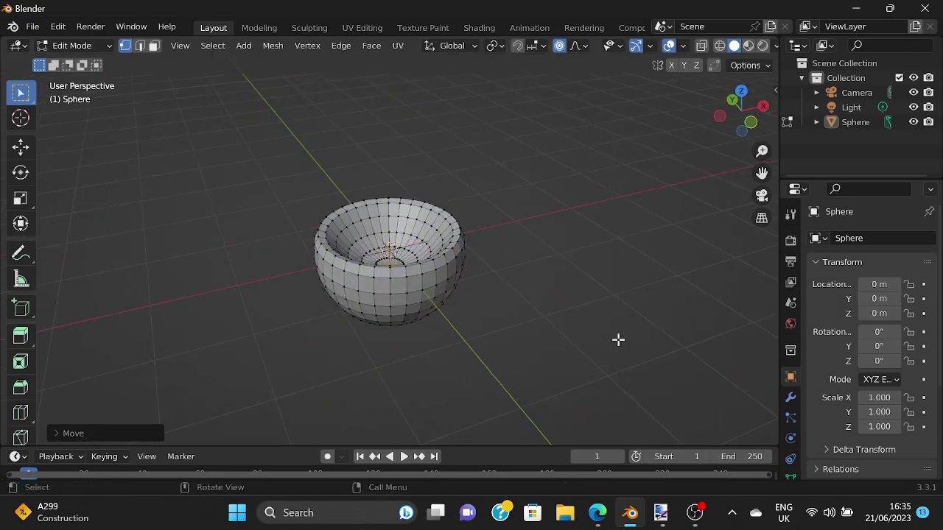
{"action": "middle_click_drag", "start_coordinate": [621, 301], "coordinate": [277, 244]}
{"action": "scroll", "coordinate": [583, 238], "scroll_direction": "up", "scroll_amount": 2}
{"action": "middle_click_drag", "start_coordinate": [583, 243], "coordinate": [560, 246]}
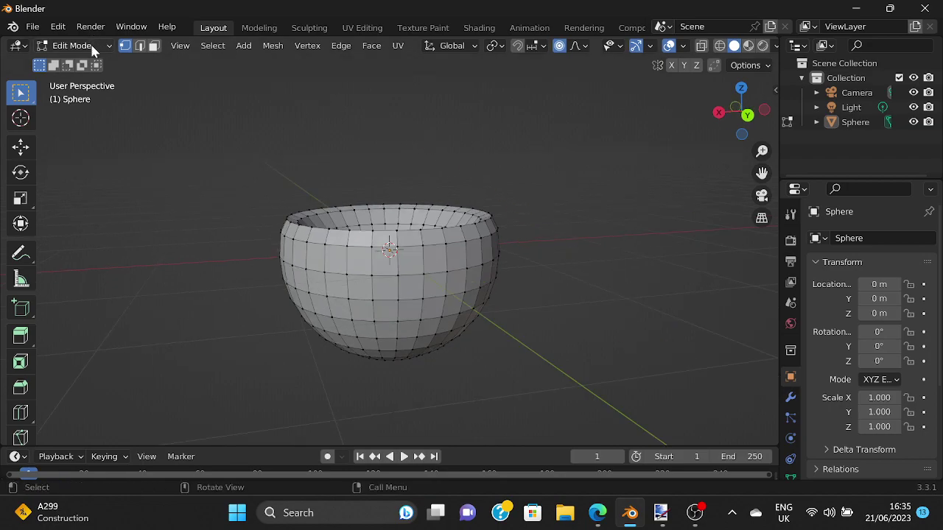
{"action": "middle_click_drag", "start_coordinate": [514, 211], "coordinate": [582, 277]}
{"action": "scroll", "coordinate": [583, 277], "scroll_direction": "up", "scroll_amount": 3}
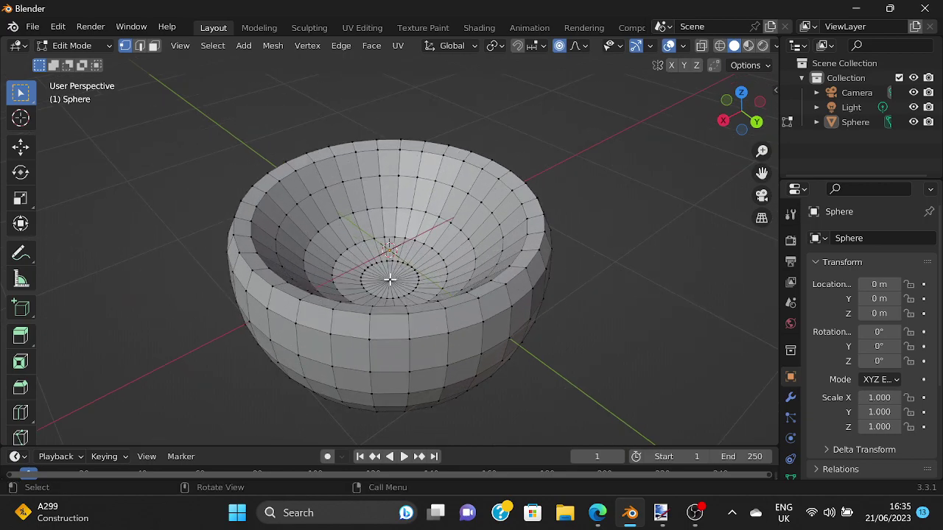
{"action": "middle_click_drag", "start_coordinate": [533, 316], "coordinate": [606, 229]}
{"action": "key", "text": "g"}
{"action": "key", "text": "z"}
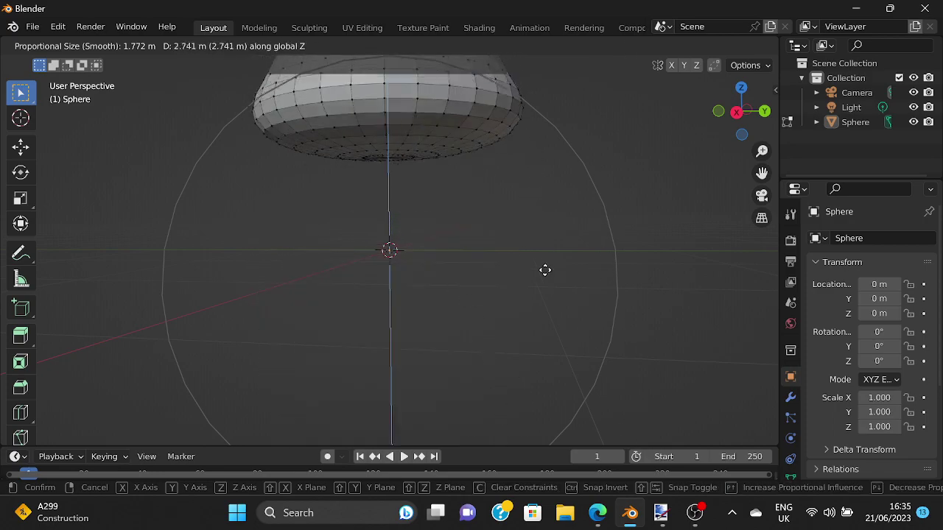
{"action": "left_click", "coordinate": [541, 197]}
- Undo the lift, the hollowing and the egg stretch to get back to the round sphere
{"action": "middle_click_drag", "start_coordinate": [547, 199], "coordinate": [579, 279]}
{"action": "key", "text": "ctrl+z"}
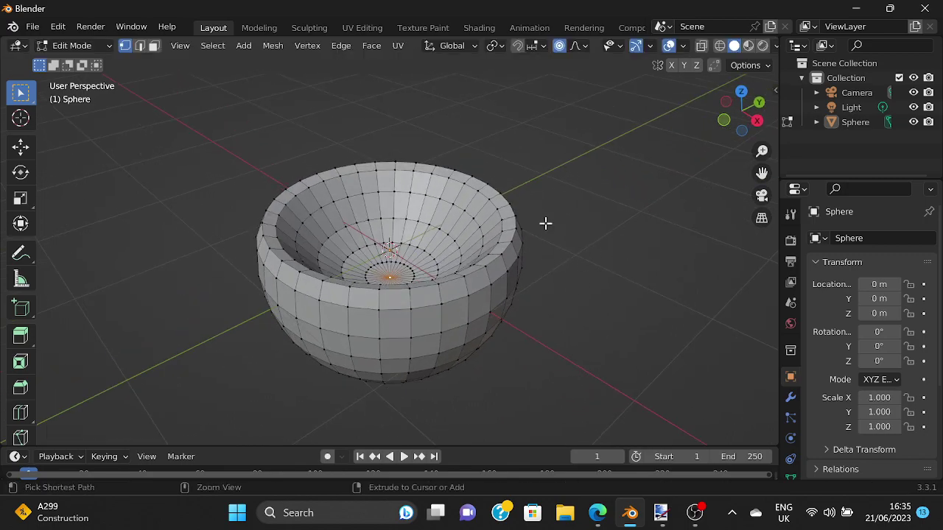
{"action": "key", "text": "ctrl+z"}
{"action": "middle_click_drag", "start_coordinate": [530, 260], "coordinate": [500, 207]}
{"action": "scroll", "coordinate": [482, 209], "scroll_direction": "down", "scroll_amount": 1}
{"action": "scroll", "coordinate": [492, 202], "scroll_direction": "up", "scroll_amount": 3}
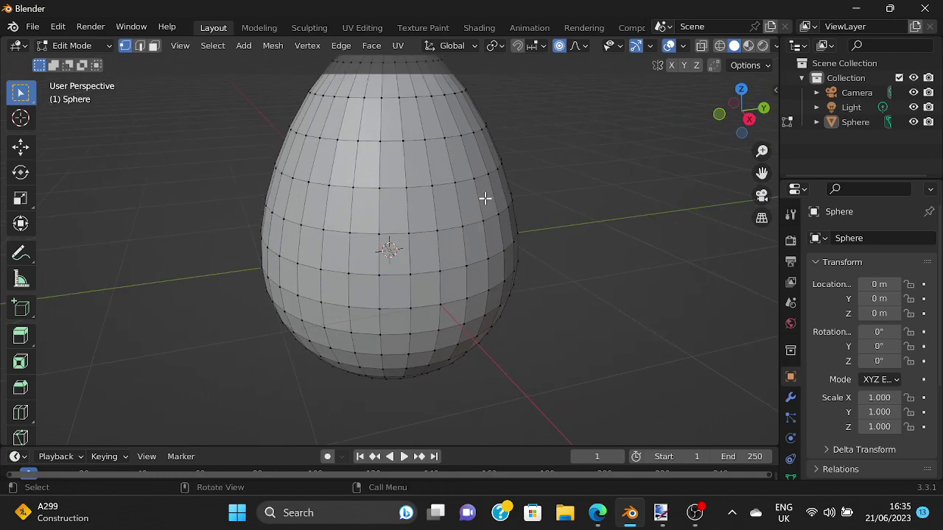
{"action": "scroll", "coordinate": [558, 236], "scroll_direction": "down", "scroll_amount": 3}
{"action": "middle_click_drag", "start_coordinate": [557, 235], "coordinate": [541, 317]}
{"action": "key", "text": "ctrl+z"}
- Select only the sphere's top vertex and raise it about 0.44 m along Z with a proportional radius of about 1.46 m
{"action": "key", "text": "a"}
{"action": "key", "text": "alt+a"}
{"action": "scroll", "coordinate": [547, 305], "scroll_direction": "up", "scroll_amount": 4}
{"action": "left_click", "coordinate": [392, 169]}
{"action": "middle_click_drag", "start_coordinate": [523, 246], "coordinate": [508, 217]}
{"action": "scroll", "coordinate": [507, 217], "scroll_direction": "down", "scroll_amount": 3}
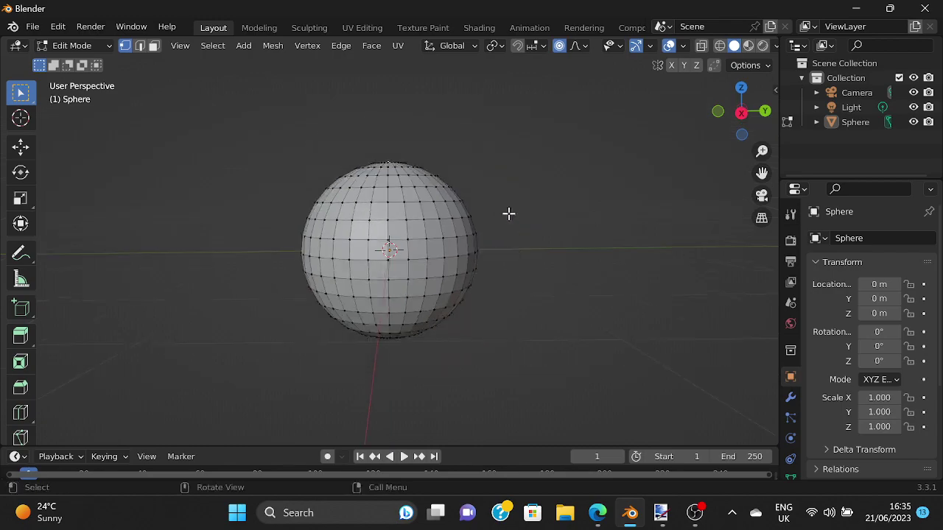
{"action": "key", "text": "g"}
{"action": "key", "text": "z"}
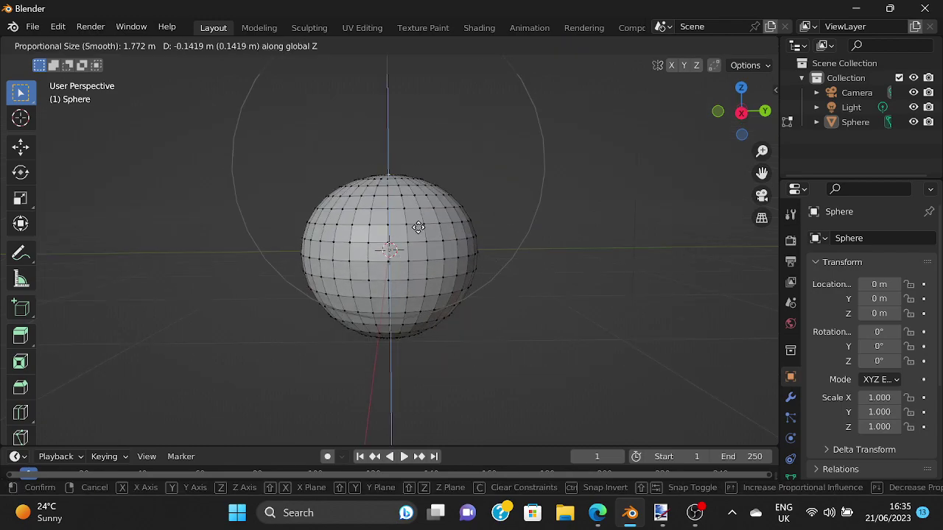
{"action": "scroll", "coordinate": [412, 175], "scroll_direction": "up", "scroll_amount": 2}
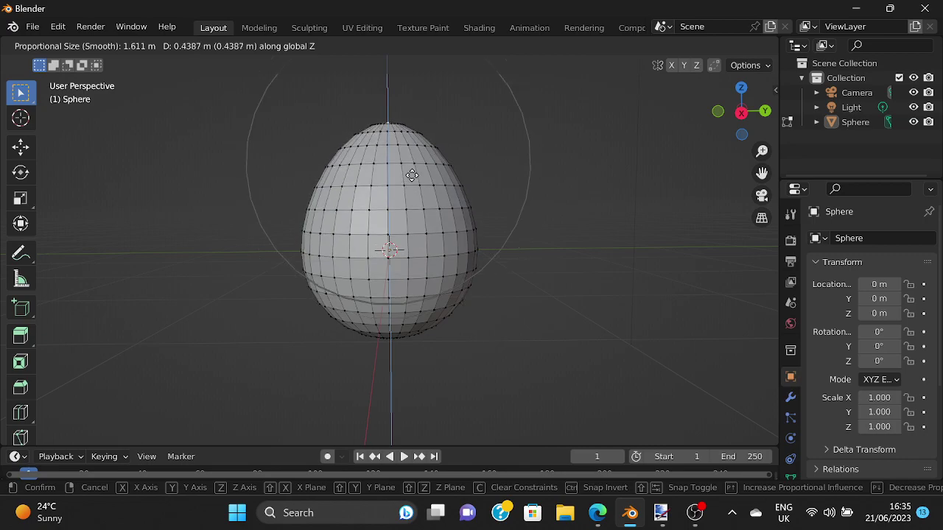
{"action": "left_click", "coordinate": [412, 175]}
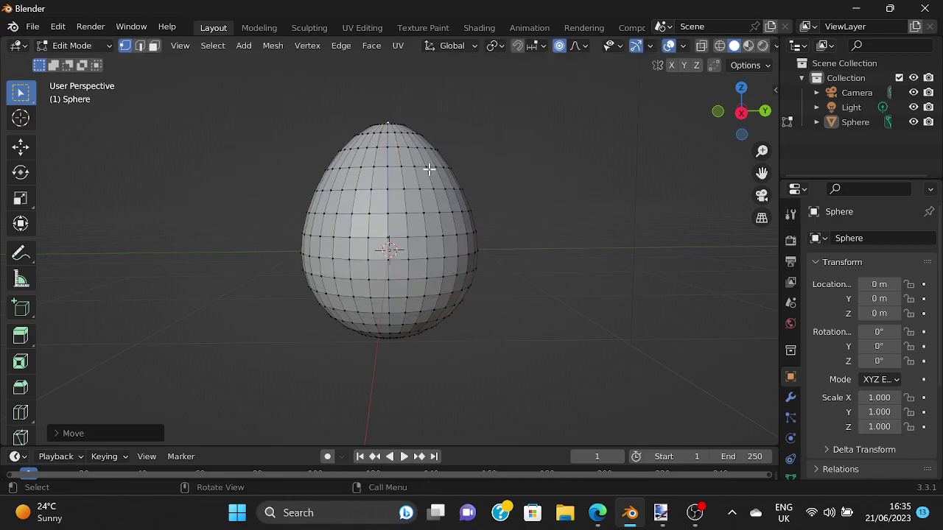
- Push the top vertex down along Z with a proportional radius of about 1.46 m to hollow the egg into a bowl, and deselect it
{"action": "key", "text": "g"}
{"action": "key", "text": "z"}
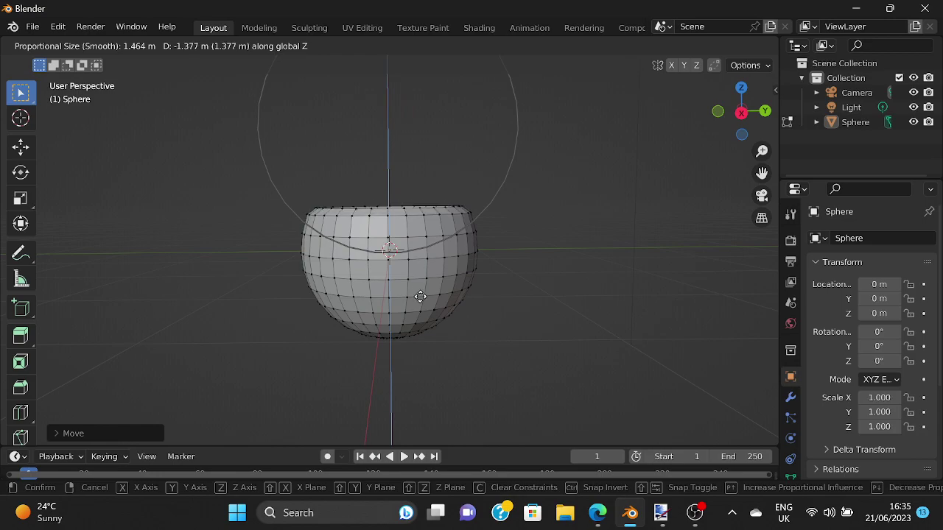
{"action": "left_click", "coordinate": [418, 330]}
{"action": "middle_click_drag", "start_coordinate": [467, 307], "coordinate": [612, 347]}
{"action": "middle_click_drag", "start_coordinate": [518, 280], "coordinate": [251, 237]}
{"action": "scroll", "coordinate": [531, 297], "scroll_direction": "up", "scroll_amount": 2}
{"action": "left_click_drag", "start_coordinate": [576, 201], "coordinate": [620, 266]}
{"action": "middle_click_drag", "start_coordinate": [621, 269], "coordinate": [676, 241]}
{"action": "scroll", "coordinate": [609, 248], "scroll_direction": "down", "scroll_amount": 3}
{"action": "mouse_move", "coordinate": [608, 248]}
{"action": "middle_mouse_down"}
{"action": "mouse_move", "coordinate": [663, 252]}
{"action": "mouse_move", "coordinate": [634, 252]}
{"action": "middle_mouse_up"}
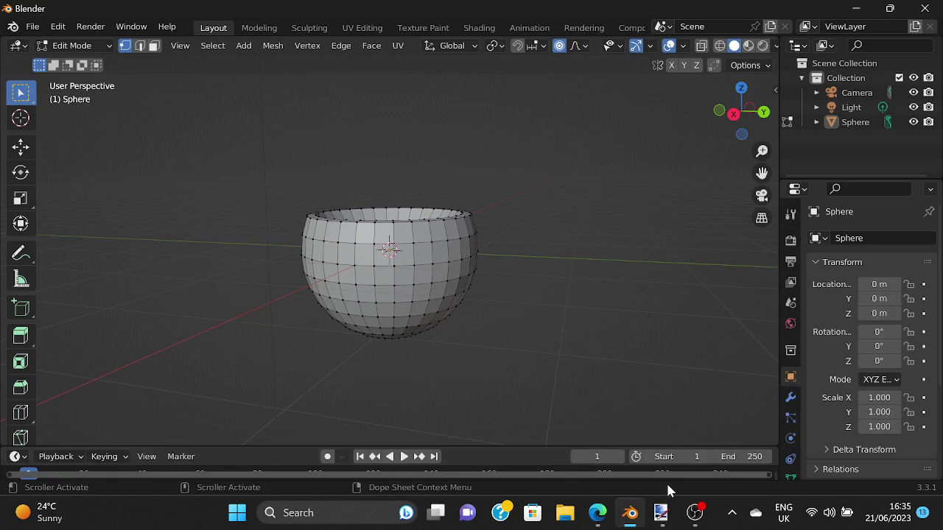
- Switch to paint.net and paint a simple smiley face with two vertical strokes for eyes and a curved mouth
{"action": "left_click", "coordinate": [660, 512]}
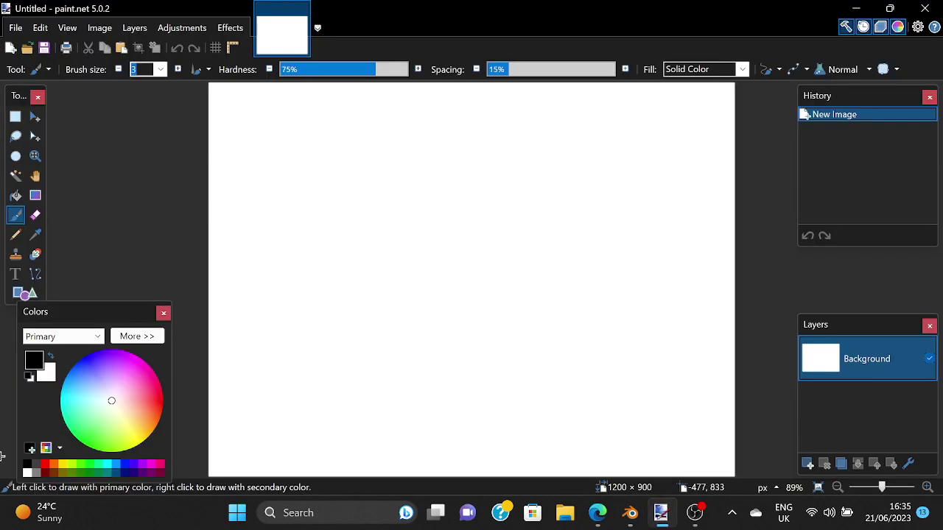
{"action": "left_click_drag", "start_coordinate": [99, 310], "coordinate": [105, 255]}
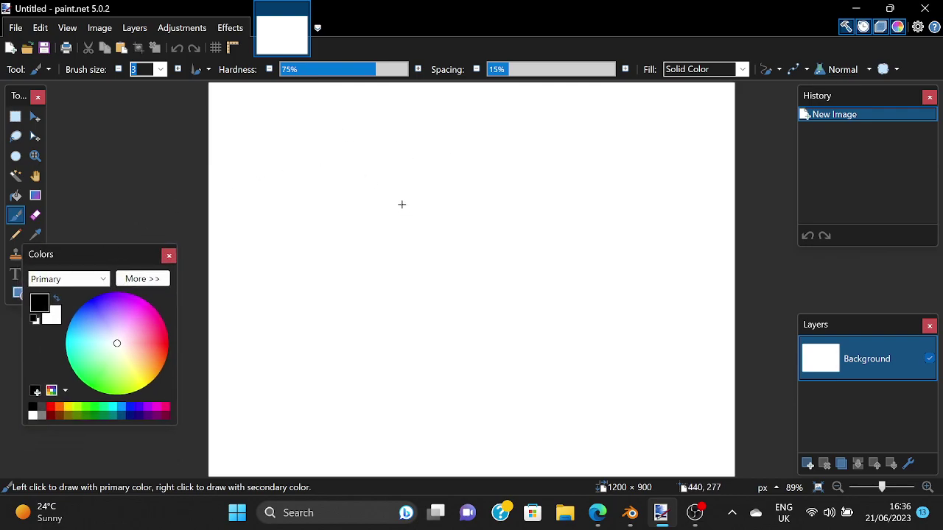
{"action": "left_click_drag", "start_coordinate": [399, 233], "coordinate": [398, 283]}
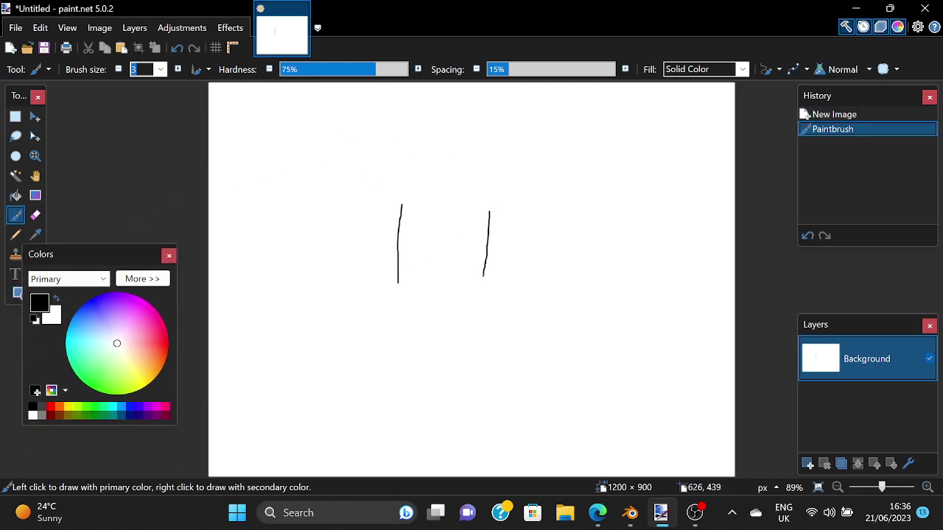
{"action": "left_click_drag", "start_coordinate": [482, 274], "coordinate": [484, 294]}
{"action": "mouse_move", "coordinate": [367, 296]}
{"action": "left_mouse_down"}
{"action": "mouse_move", "coordinate": [499, 348]}
{"action": "mouse_move", "coordinate": [534, 318]}
{"action": "left_mouse_up"}
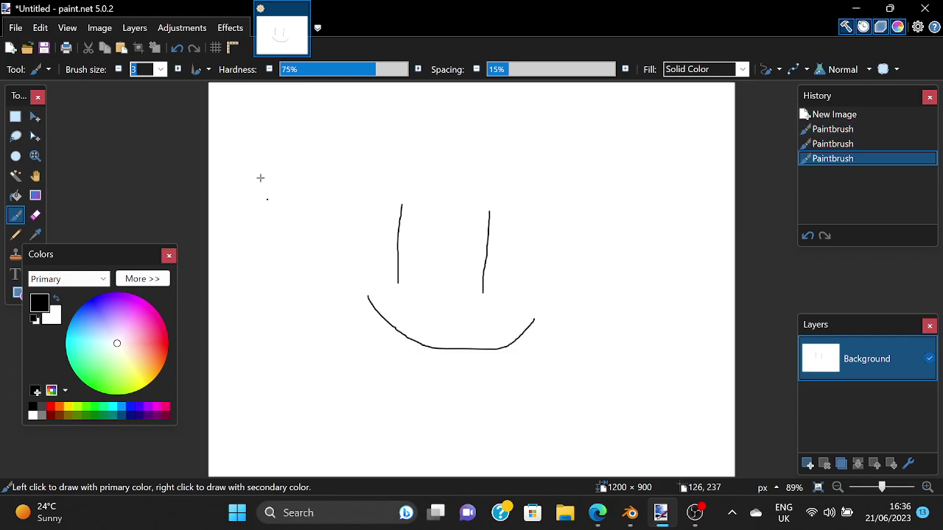
- Undo the three brush strokes of the smiley face
{"action": "left_click", "coordinate": [177, 48]}
{"action": "left_click", "coordinate": [177, 48]}
{"action": "left_click", "coordinate": [177, 48]}
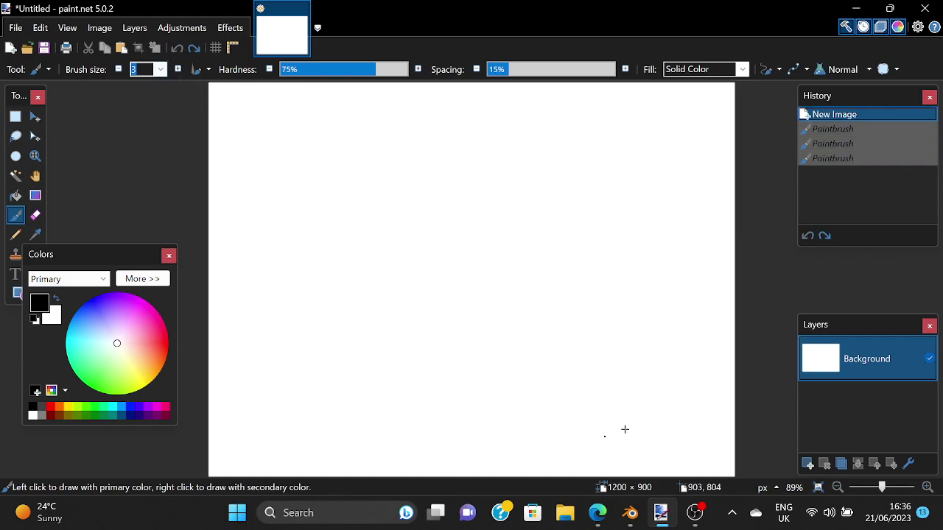
- Switch back to Blender and return to the bowl model
{"action": "left_click", "coordinate": [635, 516]}
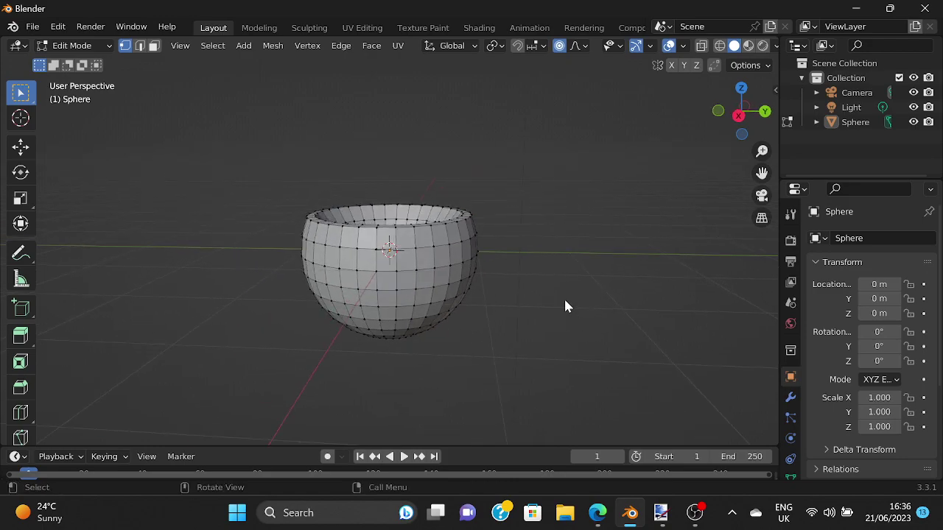
{"action": "left_click", "coordinate": [693, 515]}
{"action": "left_click", "coordinate": [661, 513]}
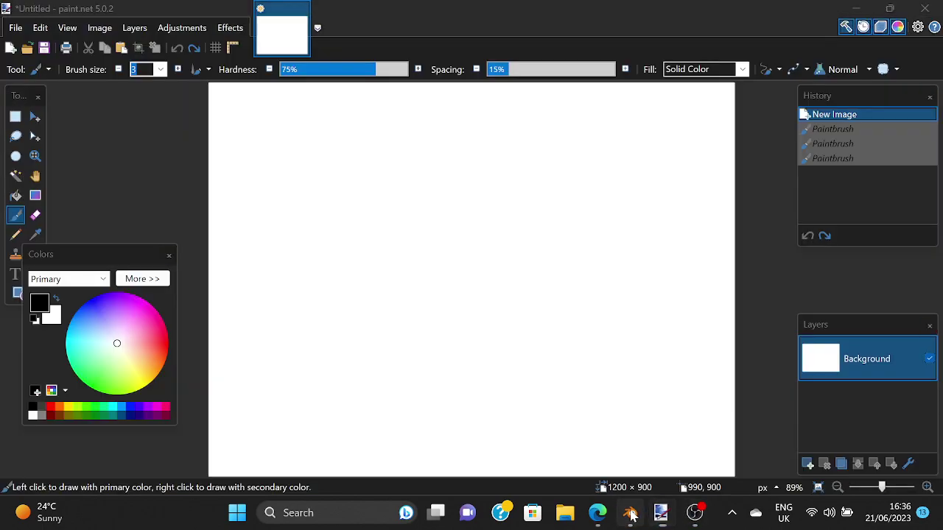
{"action": "left_click", "coordinate": [630, 513]}
{"action": "middle_click_drag", "start_coordinate": [606, 292], "coordinate": [582, 273]}
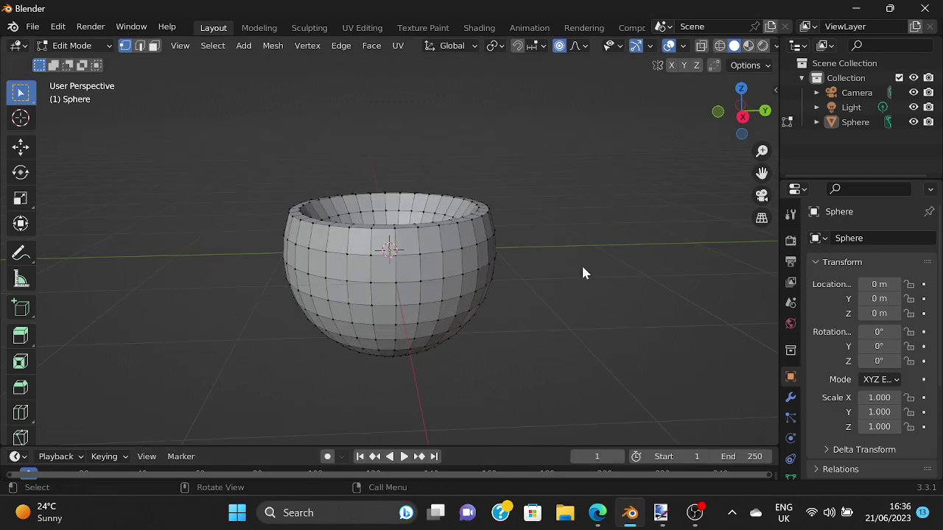
- Switch the bowl mesh from Edit Mode to Object Mode
{"action": "middle_click_drag", "start_coordinate": [421, 216], "coordinate": [352, 234]}
{"action": "scroll", "coordinate": [486, 253], "scroll_direction": "up", "scroll_amount": 3}
{"action": "scroll", "coordinate": [445, 251], "scroll_direction": "down", "scroll_amount": 3}
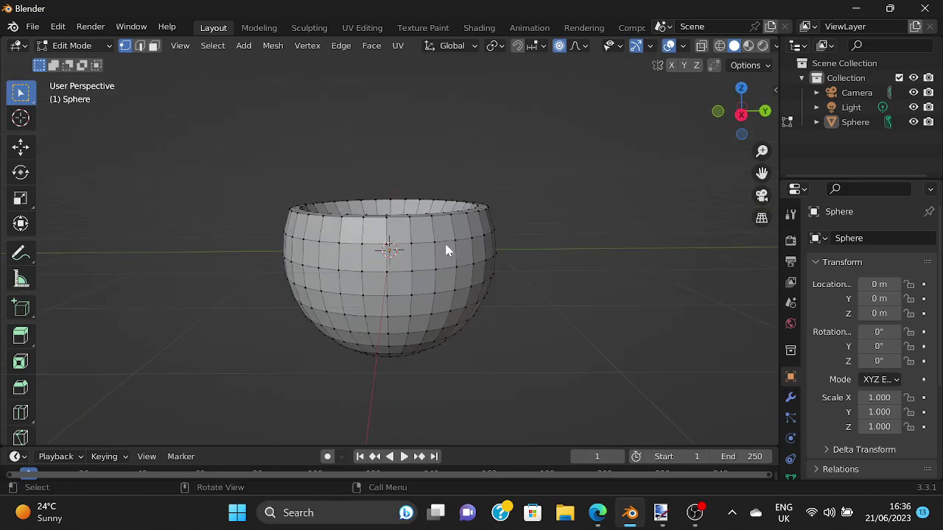
{"action": "middle_click_drag", "start_coordinate": [535, 260], "coordinate": [446, 242]}
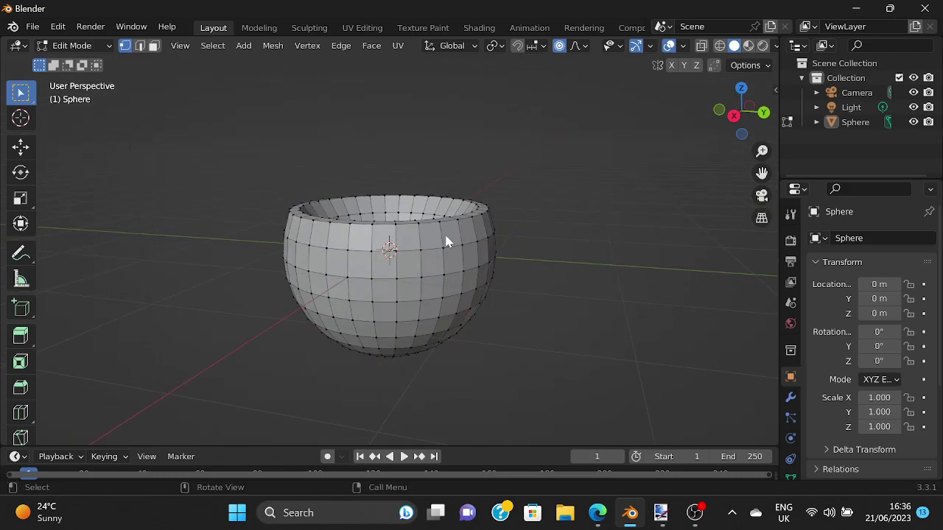
{"action": "left_click", "coordinate": [90, 47]}
{"action": "left_click", "coordinate": [83, 62]}
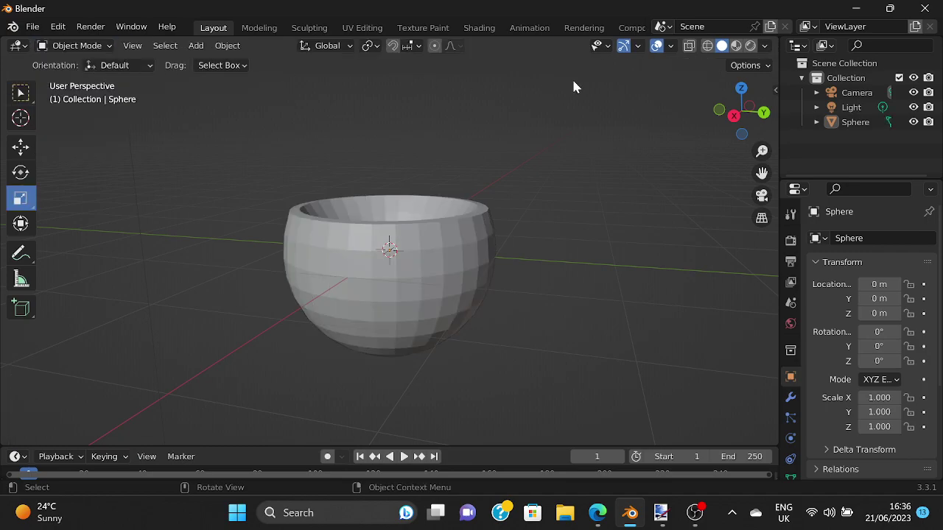
- Apply Shade Smooth to the bowl and deselect it
{"action": "left_click", "coordinate": [396, 269]}
{"action": "right_click", "coordinate": [396, 267]}
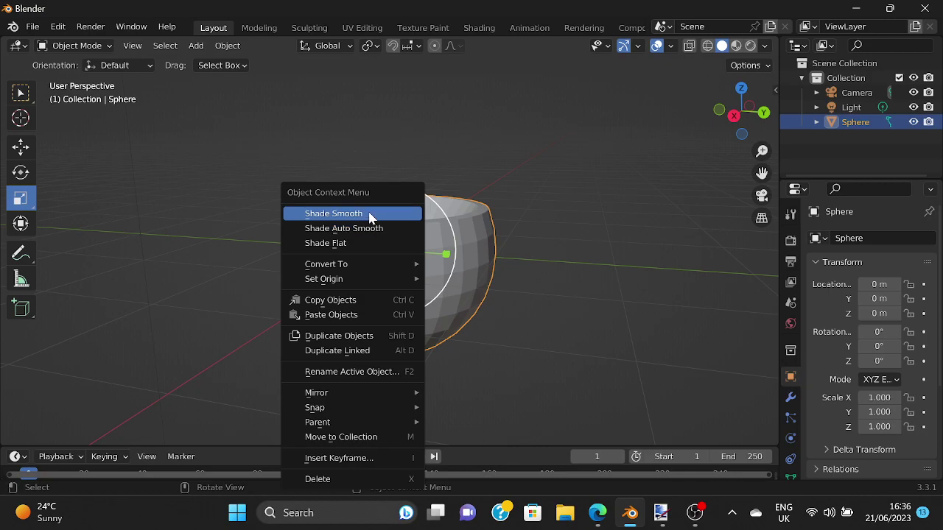
{"action": "left_click", "coordinate": [333, 214]}
{"action": "left_click", "coordinate": [476, 171]}
{"action": "right_click", "coordinate": [507, 159]}
{"action": "left_click", "coordinate": [507, 160]}
{"action": "middle_click_drag", "start_coordinate": [507, 158], "coordinate": [646, 232]}
{"action": "scroll", "coordinate": [391, 253], "scroll_direction": "up", "scroll_amount": 2}
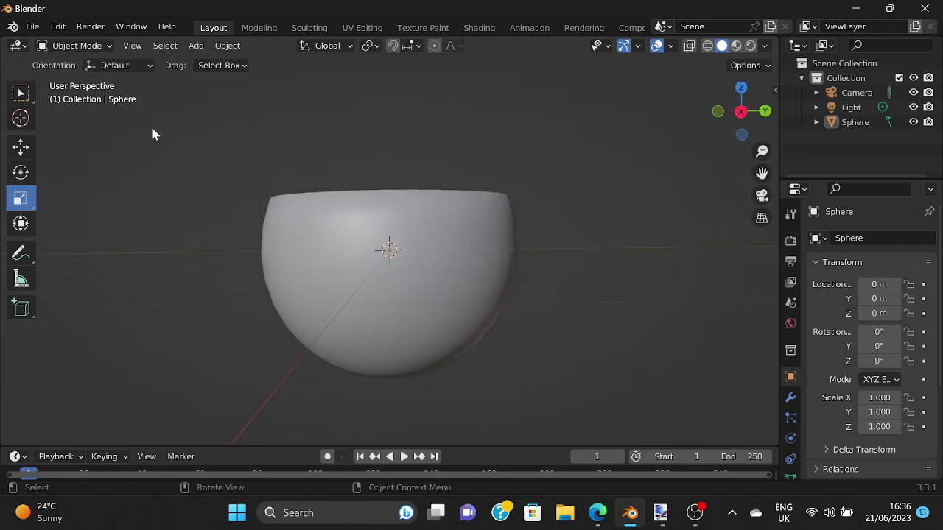
- Select the bowl, switch to the Select Box tool, try box-selecting the bowl, and clear the selection
{"action": "left_click", "coordinate": [30, 144]}
{"action": "middle_click_drag", "start_coordinate": [343, 122], "coordinate": [449, 175]}
{"action": "left_click", "coordinate": [445, 195]}
{"action": "left_click", "coordinate": [21, 93]}
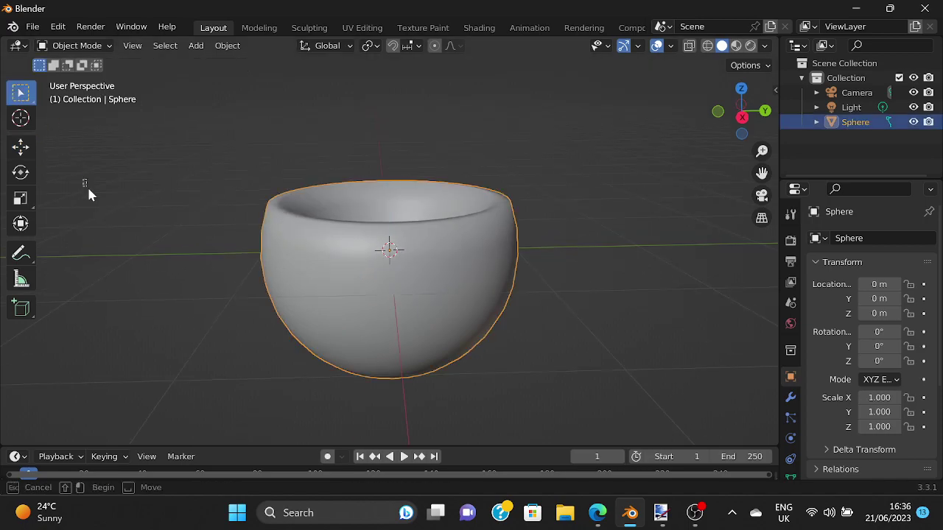
{"action": "left_click", "coordinate": [86, 188]}
{"action": "left_click_drag", "start_coordinate": [327, 240], "coordinate": [461, 324]}
{"action": "left_click", "coordinate": [121, 103]}
{"action": "left_click_drag", "start_coordinate": [298, 164], "coordinate": [361, 206]}
{"action": "middle_click_drag", "start_coordinate": [362, 203], "coordinate": [364, 166]}
{"action": "left_click", "coordinate": [463, 182]}
{"action": "scroll", "coordinate": [464, 182], "scroll_direction": "down", "scroll_amount": 1}
{"action": "middle_click_drag", "start_coordinate": [464, 179], "coordinate": [457, 196]}
{"action": "scroll", "coordinate": [516, 236], "scroll_direction": "up", "scroll_amount": 2}
{"action": "middle_click_drag", "start_coordinate": [571, 273], "coordinate": [597, 234]}
{"action": "scroll", "coordinate": [553, 252], "scroll_direction": "down", "scroll_amount": 2}
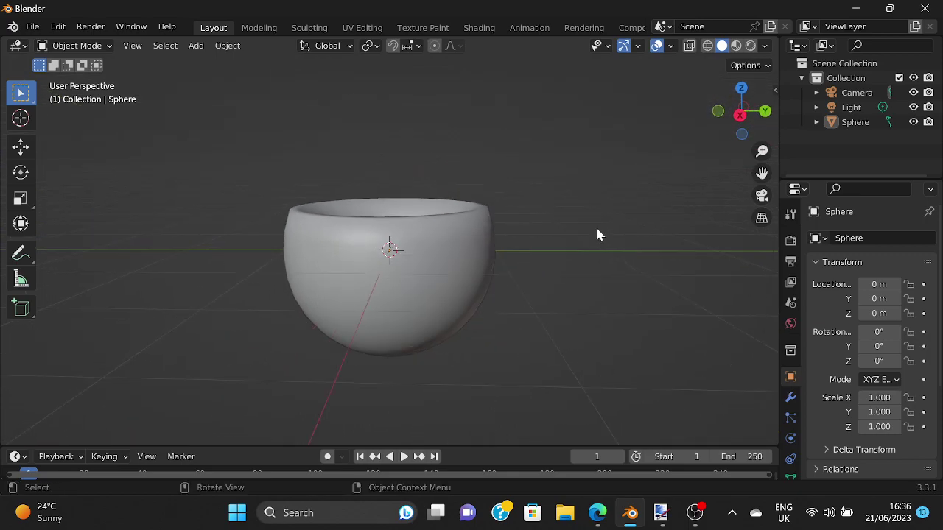
{"action": "scroll", "coordinate": [595, 228], "scroll_direction": "up", "scroll_amount": 2}
{"action": "left_click", "coordinate": [519, 251]}
- Switch to paint.net, set the brush size to 30, and paint a smiley face with two eye strokes and a curved mouth
{"action": "left_click", "coordinate": [672, 519]}
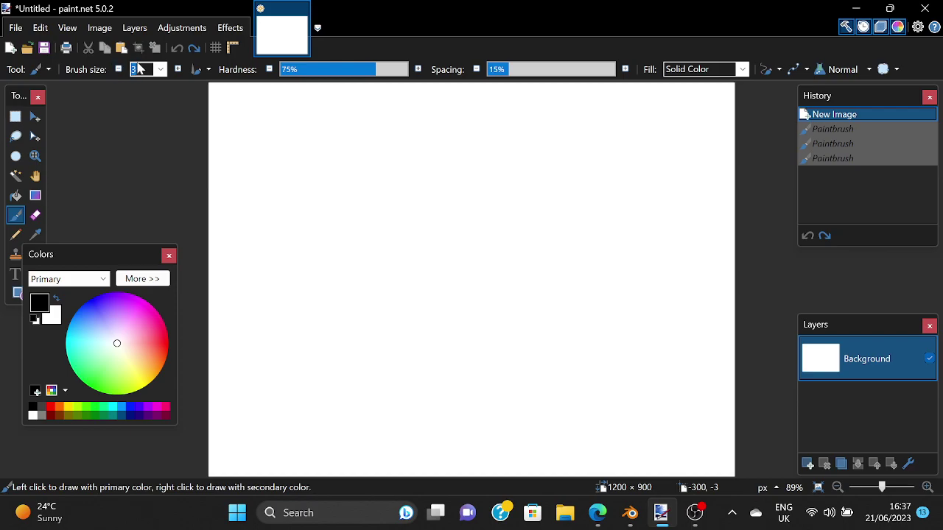
{"action": "left_click", "coordinate": [160, 69]}
{"action": "left_click", "coordinate": [139, 274]}
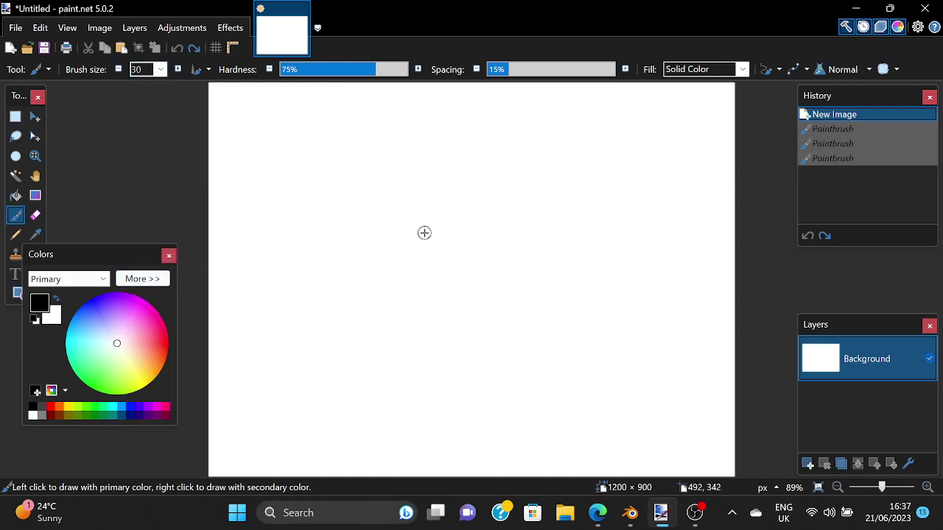
{"action": "left_click_drag", "start_coordinate": [408, 230], "coordinate": [399, 289]}
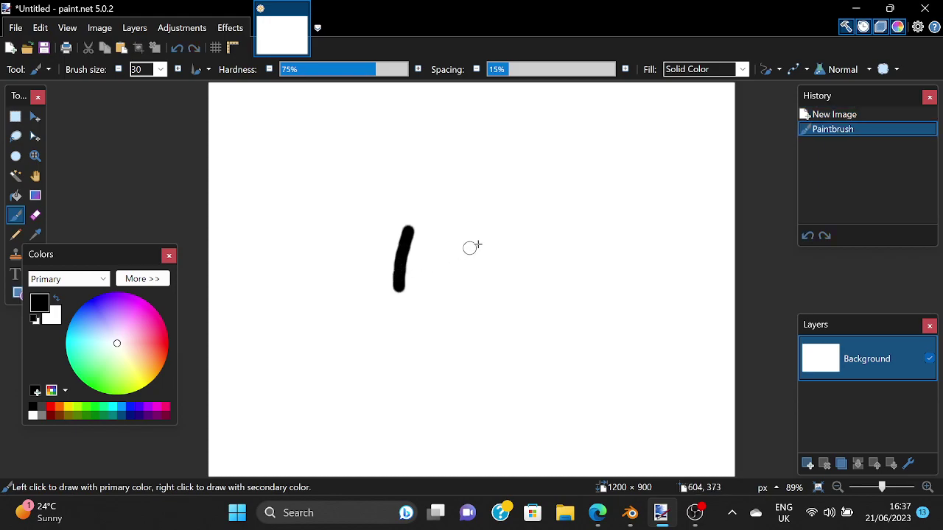
{"action": "left_click_drag", "start_coordinate": [495, 235], "coordinate": [492, 303]}
{"action": "mouse_move", "coordinate": [392, 320]}
{"action": "left_mouse_down"}
{"action": "mouse_move", "coordinate": [416, 348]}
{"action": "mouse_move", "coordinate": [530, 341]}
{"action": "left_mouse_up"}
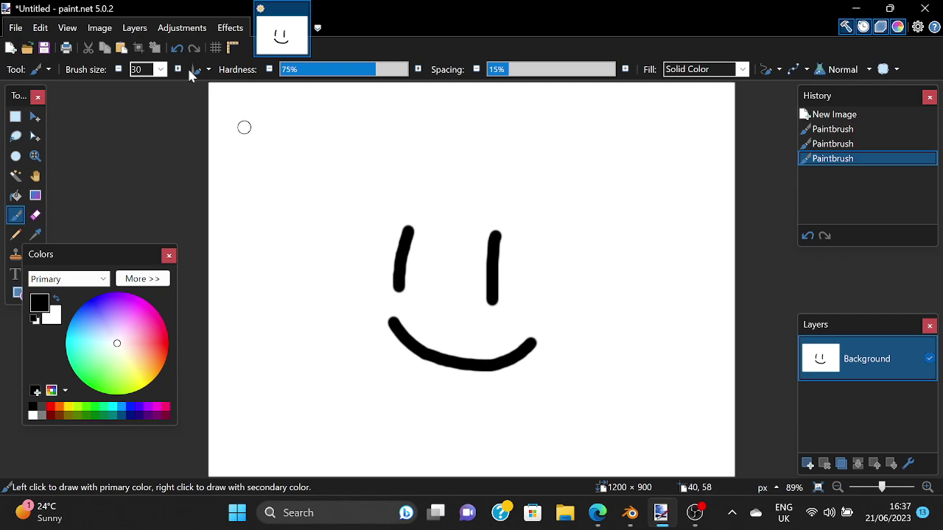
- Undo the three brush strokes of the smiley face
{"action": "key", "text": "ctrl+z"}
{"action": "key", "text": "ctrl+z"}
{"action": "key", "text": "ctrl+z"}
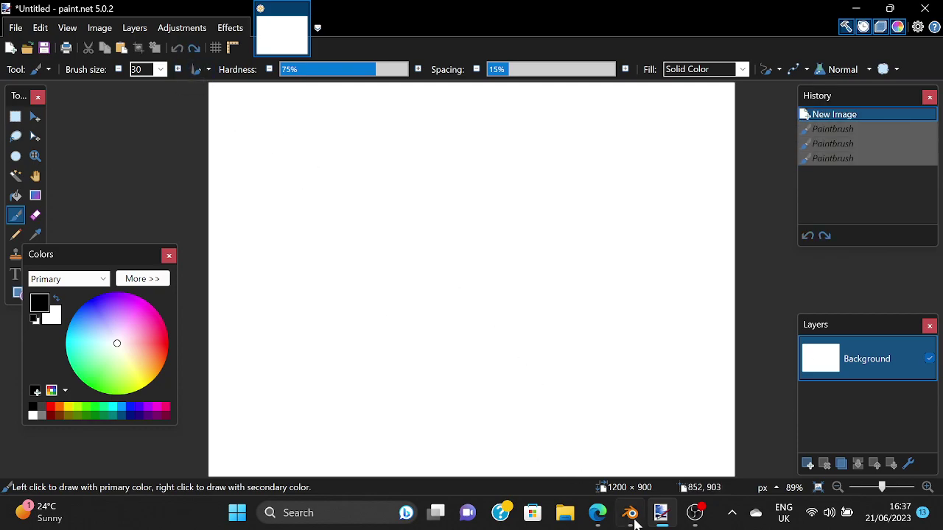
- Switch back to Blender and view the bowl from slightly above
{"action": "left_click", "coordinate": [630, 513]}
{"action": "middle_click_drag", "start_coordinate": [520, 322], "coordinate": [514, 345]}
{"action": "left_click", "coordinate": [625, 279]}
{"action": "middle_click_drag", "start_coordinate": [625, 288], "coordinate": [625, 302]}
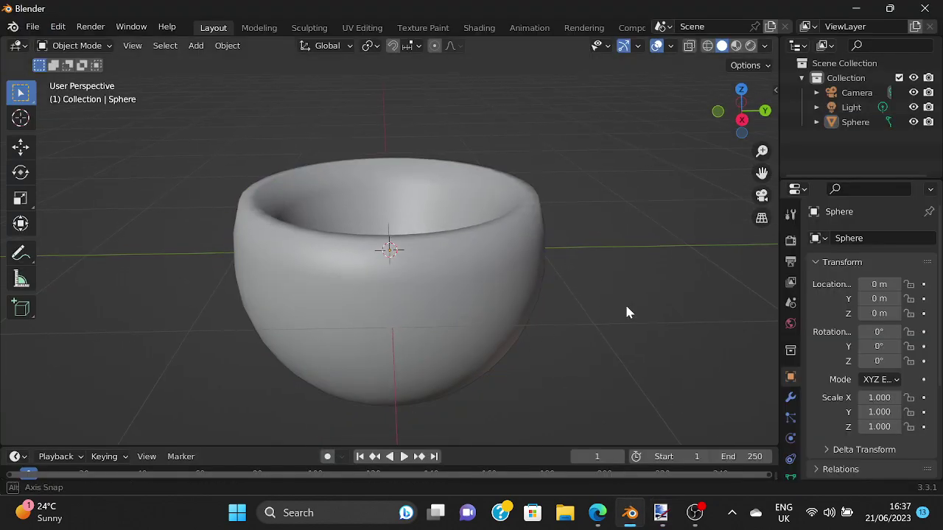
{"action": "scroll", "coordinate": [625, 303], "scroll_direction": "down", "scroll_amount": 1}
- Undo the recent selection changes and the smooth shading of the bowl
{"action": "key", "text": "ctrl+z"}
{"action": "key", "text": "ctrl+z"}
{"action": "key", "text": "ctrl+z"}
{"action": "key", "text": "ctrl+z"}
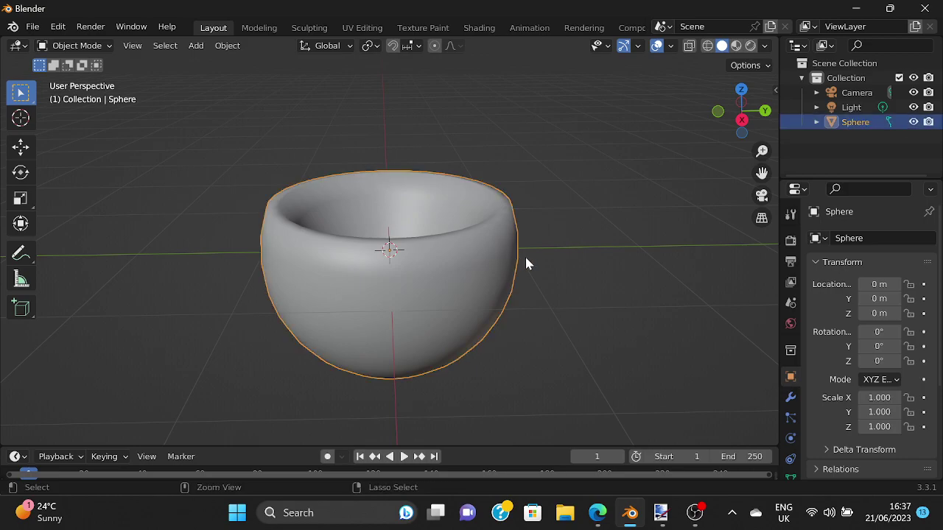
{"action": "key", "text": "ctrl+z"}
{"action": "key", "text": "ctrl+shift+z"}
{"action": "key", "text": "ctrl+z"}
{"action": "key", "text": "ctrl+shift+z"}
{"action": "key", "text": "ctrl+z"}
{"action": "key", "text": "ctrl+z"}
{"action": "key", "text": "ctrl+z"}
{"action": "mouse_move", "coordinate": [584, 261]}
{"action": "middle_mouse_down"}
{"action": "mouse_move", "coordinate": [585, 364]}
{"action": "mouse_move", "coordinate": [603, 352]}
{"action": "mouse_move", "coordinate": [589, 258]}
{"action": "mouse_move", "coordinate": [573, 256]}
{"action": "middle_mouse_up"}
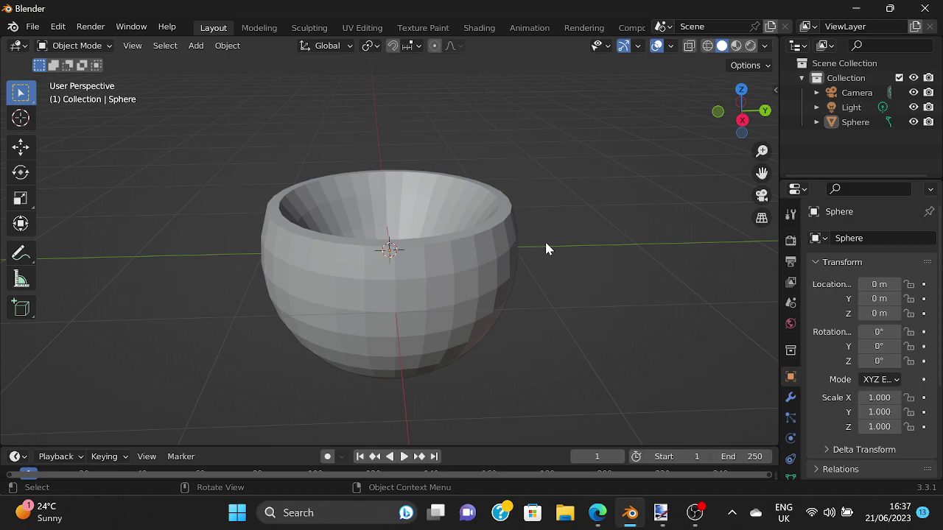
- Select the bowl, turn on proportional editing, and enter Edit Mode
{"action": "middle_click_drag", "start_coordinate": [432, 206], "coordinate": [442, 183]}
{"action": "scroll", "coordinate": [440, 260], "scroll_direction": "up", "scroll_amount": 2}
{"action": "middle_click_drag", "start_coordinate": [550, 252], "coordinate": [530, 208]}
{"action": "scroll", "coordinate": [531, 208], "scroll_direction": "up", "scroll_amount": 2}
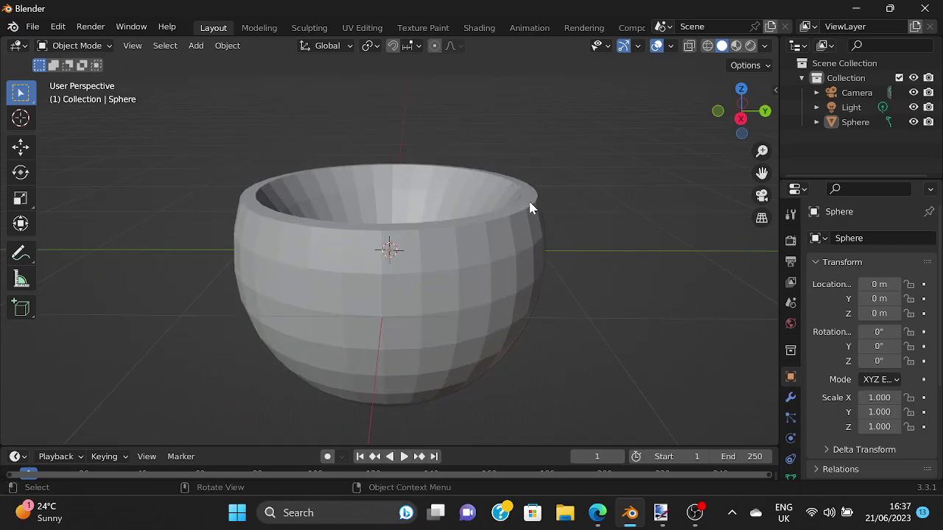
{"action": "left_click", "coordinate": [435, 223]}
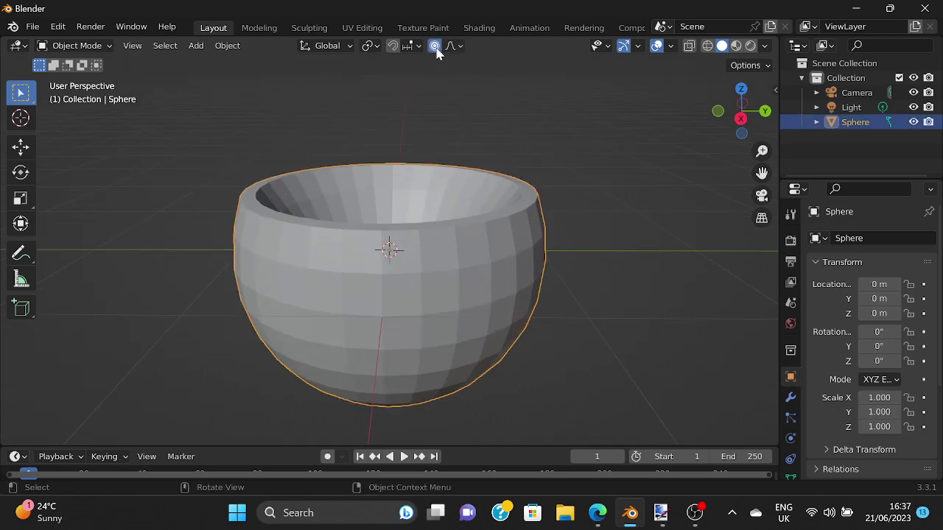
{"action": "left_click", "coordinate": [111, 50]}
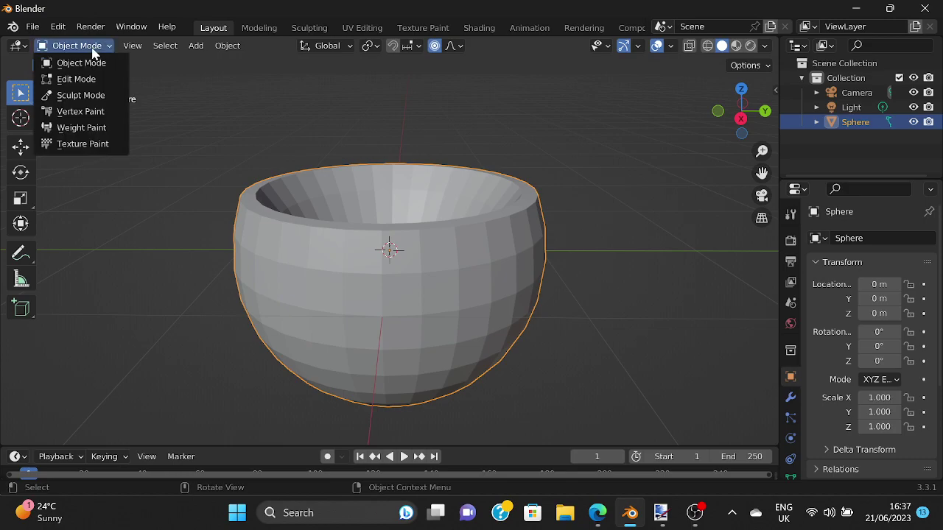
{"action": "left_click", "coordinate": [84, 78]}
{"action": "middle_click_drag", "start_coordinate": [515, 156], "coordinate": [537, 184]}
- Return to Object Mode, deselect the bowl, and turn off proportional editing
{"action": "left_click", "coordinate": [103, 46]}
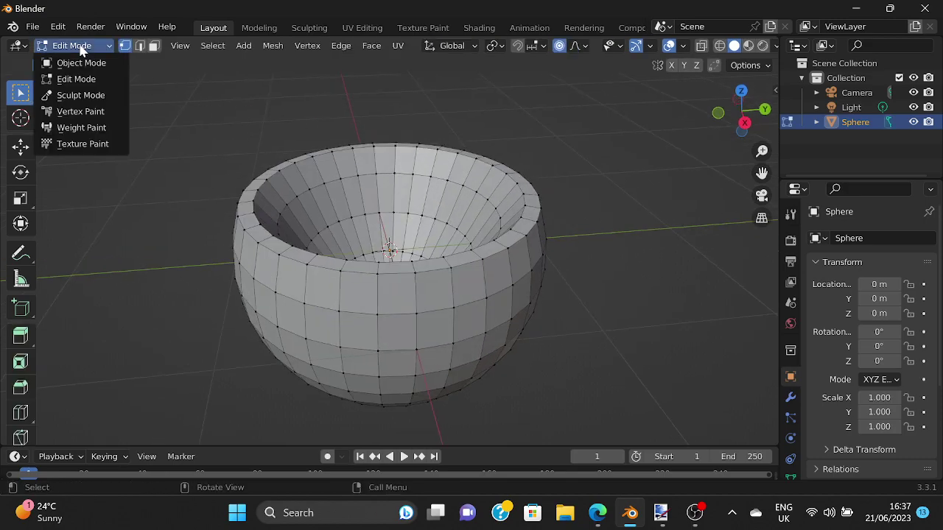
{"action": "left_click", "coordinate": [84, 63]}
{"action": "left_click_drag", "start_coordinate": [515, 120], "coordinate": [542, 140]}
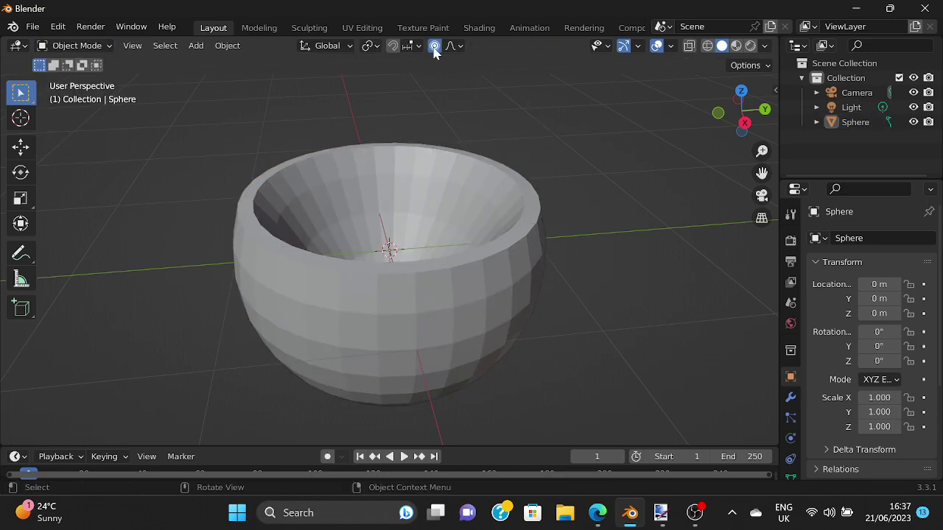
{"action": "middle_click_drag", "start_coordinate": [546, 157], "coordinate": [530, 184]}
{"action": "scroll", "coordinate": [350, 124], "scroll_direction": "up", "scroll_amount": 1}
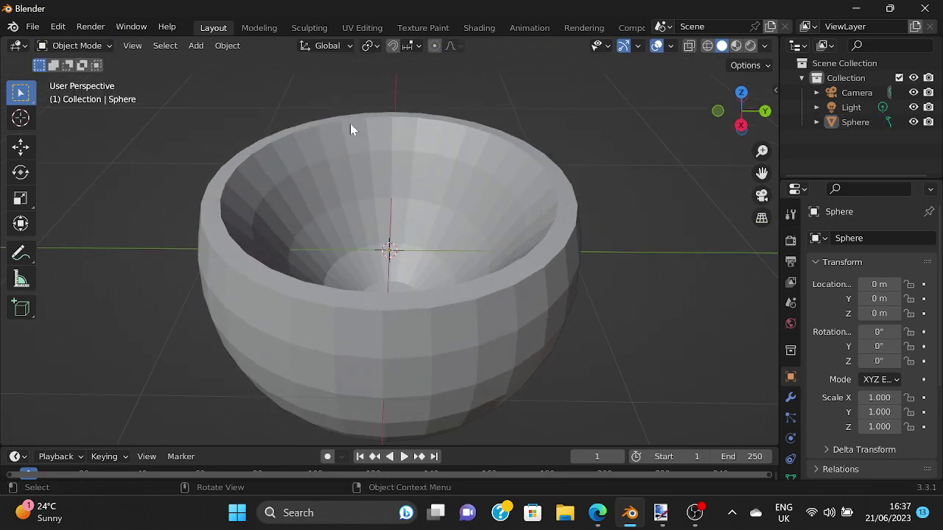
- Add a torus mesh at the center of the bowl
{"action": "left_click", "coordinate": [196, 46]}
{"action": "mouse_move", "coordinate": [211, 64]}
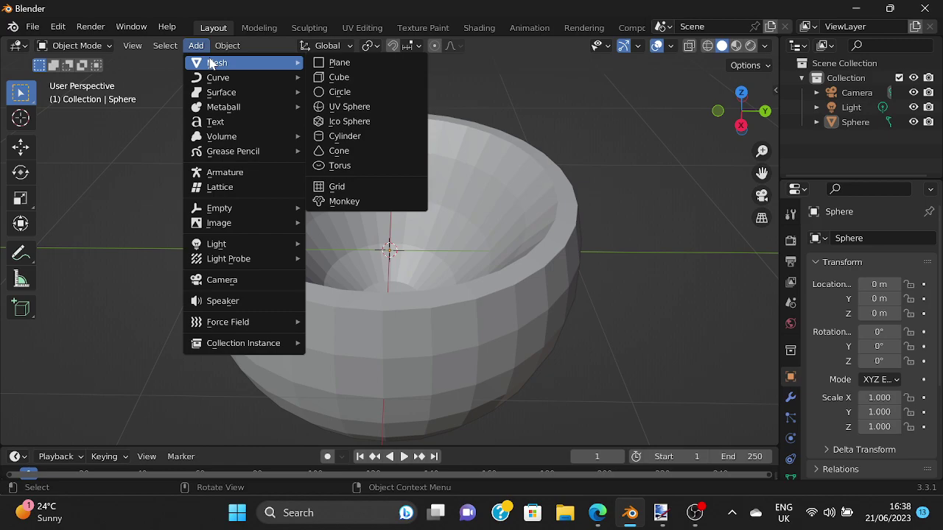
{"action": "left_click", "coordinate": [328, 165]}
{"action": "middle_click_drag", "start_coordinate": [419, 211], "coordinate": [627, 215]}
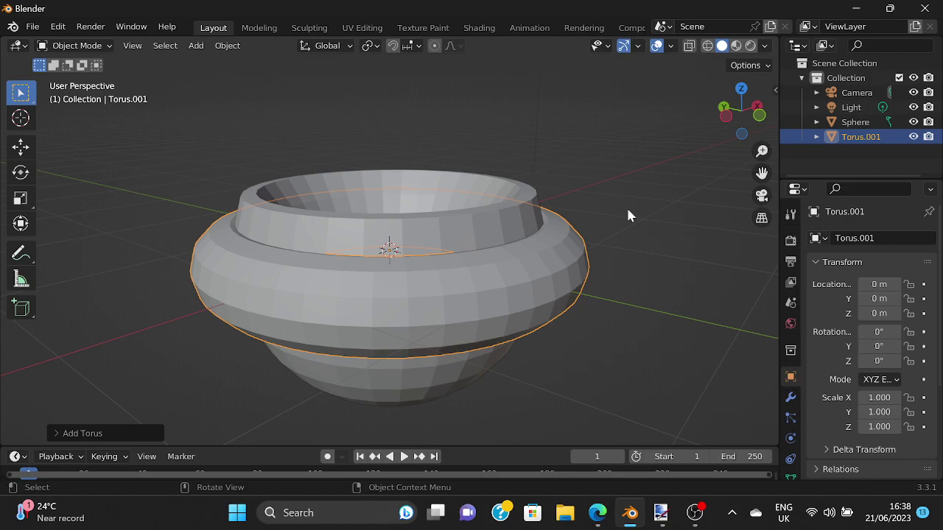
{"action": "middle_click_drag", "start_coordinate": [627, 213], "coordinate": [353, 221]}
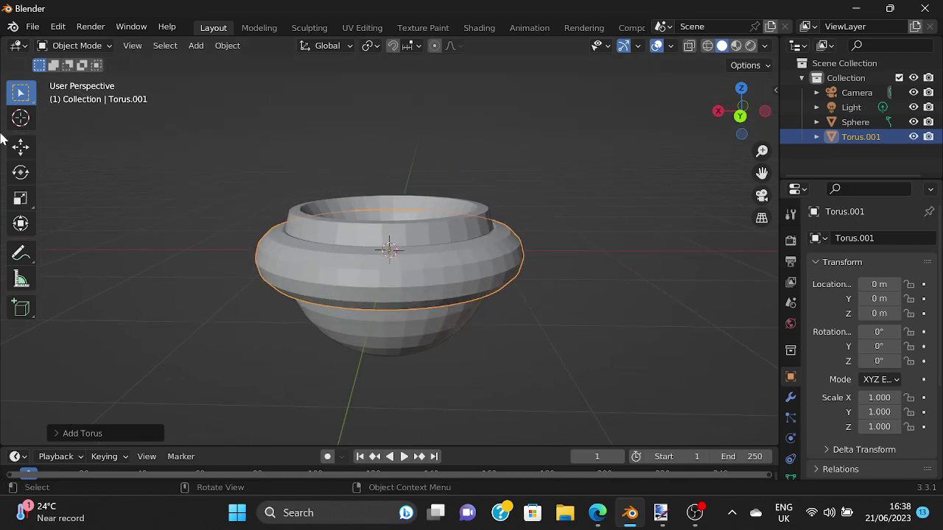
- Move the torus up along Z to about 1.384 m, above the bowl
{"action": "left_click", "coordinate": [19, 147]}
{"action": "left_click_drag", "start_coordinate": [388, 195], "coordinate": [378, 38]}
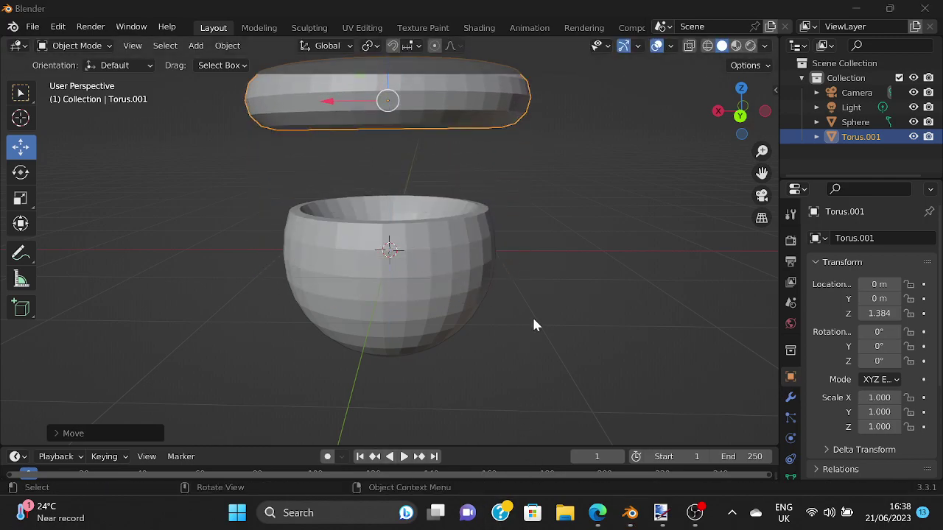
{"action": "scroll", "coordinate": [530, 324], "scroll_direction": "down", "scroll_amount": 4}
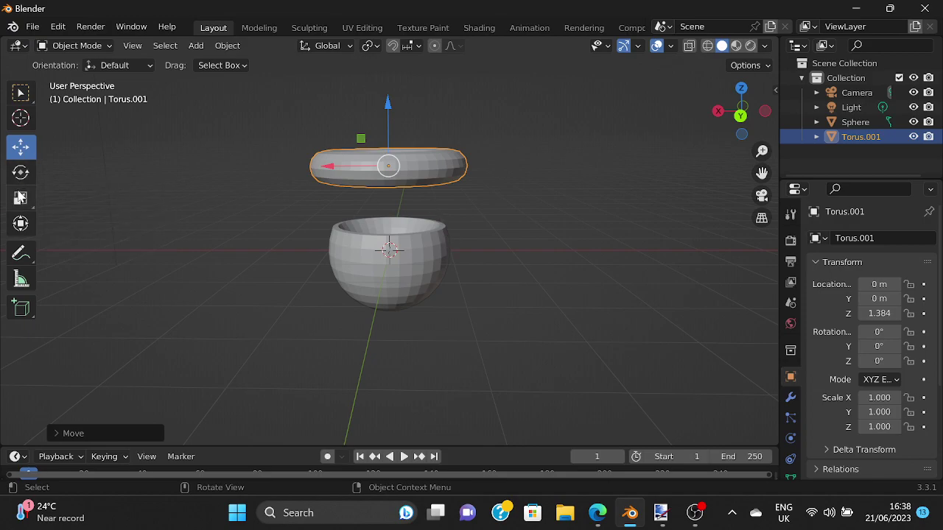
- Try scaling the torus in X and Z only, to about -0.617
{"action": "left_click", "coordinate": [20, 198]}
{"action": "left_click_drag", "start_coordinate": [362, 141], "coordinate": [413, 186]}
{"action": "middle_click_drag", "start_coordinate": [475, 203], "coordinate": [585, 315]}
{"action": "scroll", "coordinate": [585, 316], "scroll_direction": "up", "scroll_amount": 1}
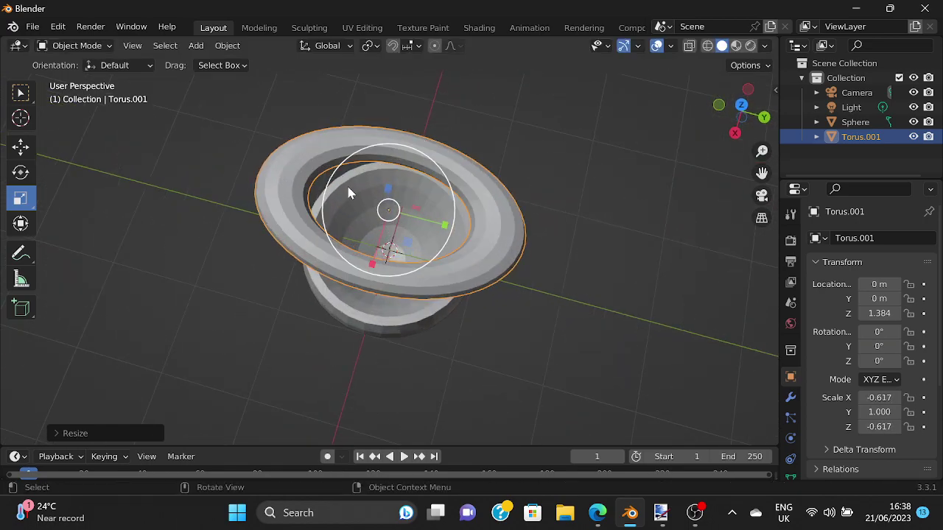
{"action": "key", "text": "ctrl+z"}
- Scale the torus down uniformly to about 0.266
{"action": "middle_click_drag", "start_coordinate": [475, 255], "coordinate": [507, 250]}
{"action": "scroll", "coordinate": [506, 249], "scroll_direction": "up", "scroll_amount": 3}
{"action": "left_click_drag", "start_coordinate": [387, 232], "coordinate": [393, 180]}
{"action": "middle_click_drag", "start_coordinate": [453, 242], "coordinate": [462, 131]}
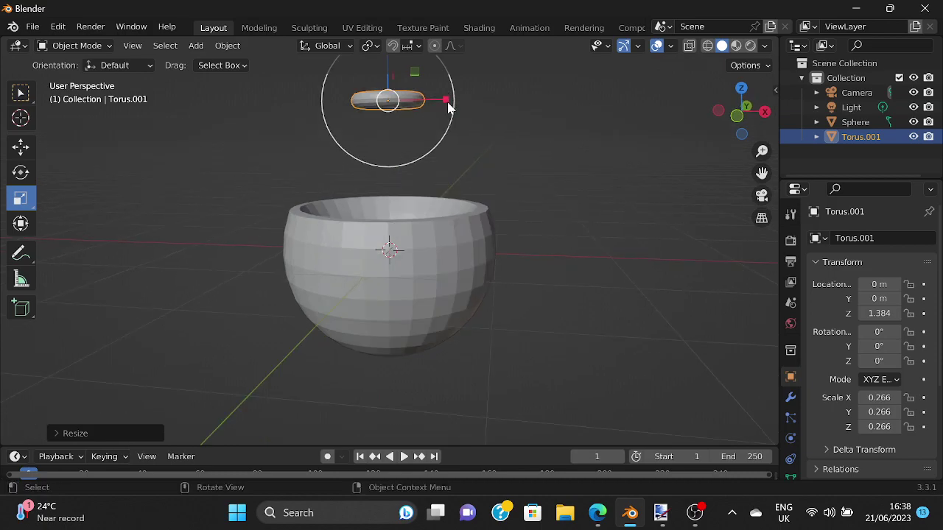
- Try stretching the torus along X to a scale of about 0.312 and check its shape from above
{"action": "mouse_move", "coordinate": [449, 107]}
{"action": "left_mouse_down"}
{"action": "mouse_move", "coordinate": [459, 101]}
{"action": "mouse_move", "coordinate": [462, 114]}
{"action": "left_mouse_up"}
{"action": "key", "text": "c"}
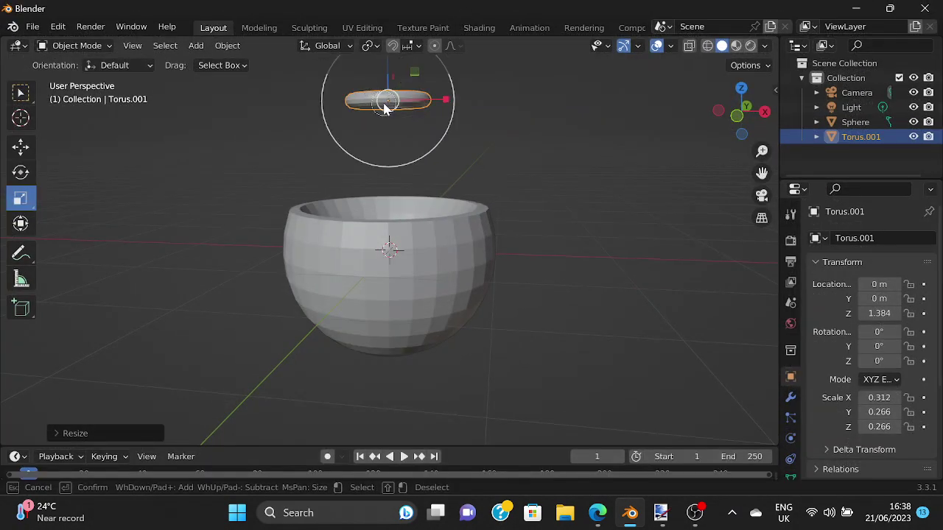
{"action": "key", "text": "Escape"}
{"action": "left_click", "coordinate": [563, 184]}
{"action": "middle_click_drag", "start_coordinate": [551, 170], "coordinate": [623, 315]}
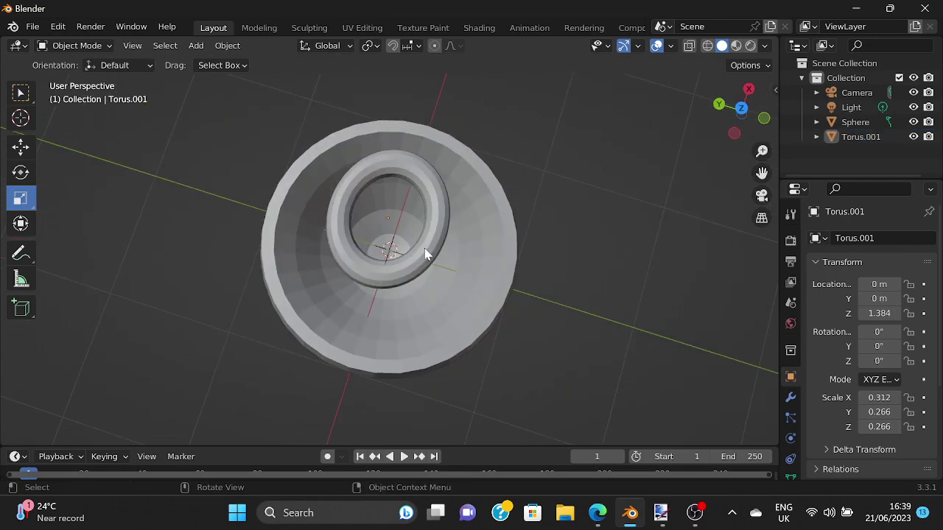
{"action": "left_click", "coordinate": [426, 248]}
{"action": "middle_click_drag", "start_coordinate": [507, 254], "coordinate": [549, 254]}
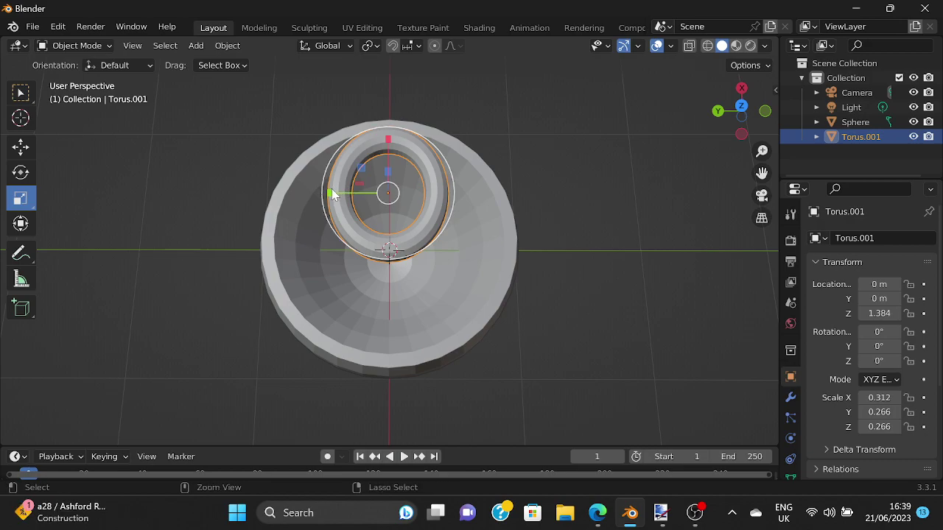
- Undo the stretch of the torus along X
{"action": "left_click", "coordinate": [550, 259]}
{"action": "key", "text": "ctrl+z"}
{"action": "key", "text": "ctrl+z"}
{"action": "left_click_drag", "start_coordinate": [590, 257], "coordinate": [613, 305]}
{"action": "middle_click_drag", "start_coordinate": [613, 305], "coordinate": [491, 214]}
{"action": "scroll", "coordinate": [528, 231], "scroll_direction": "up", "scroll_amount": 2}
{"action": "middle_click_drag", "start_coordinate": [470, 261], "coordinate": [412, 310]}
{"action": "middle_click_drag", "start_coordinate": [467, 358], "coordinate": [669, 280]}
{"action": "scroll", "coordinate": [453, 295], "scroll_direction": "down", "scroll_amount": 4}
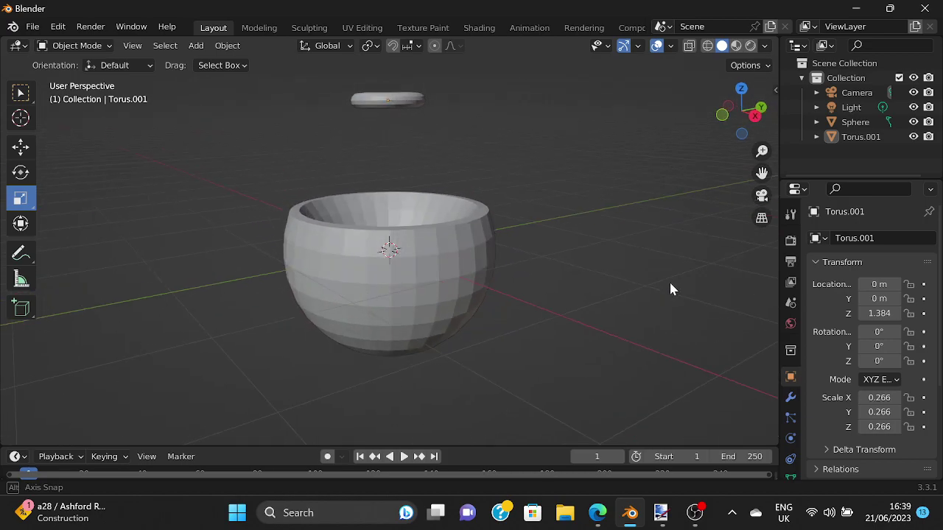
- Select the small torus and move it down along Z to about 0.769 m, just above the bowl's rim
{"action": "left_click", "coordinate": [408, 104]}
{"action": "middle_click_drag", "start_coordinate": [408, 104], "coordinate": [563, 156]}
{"action": "left_click", "coordinate": [21, 147]}
{"action": "middle_click_drag", "start_coordinate": [424, 138], "coordinate": [476, 140]}
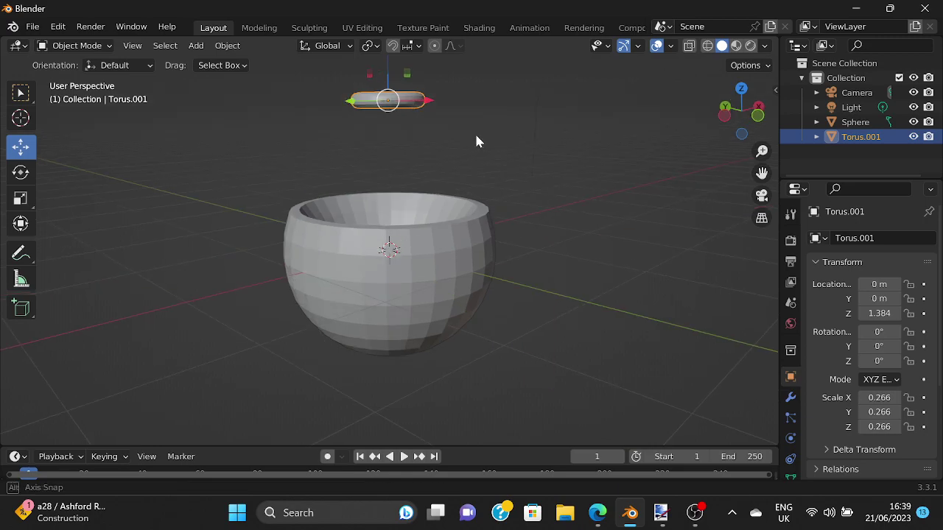
{"action": "scroll", "coordinate": [479, 144], "scroll_direction": "down", "scroll_amount": 2}
{"action": "left_click_drag", "start_coordinate": [393, 86], "coordinate": [406, 160]}
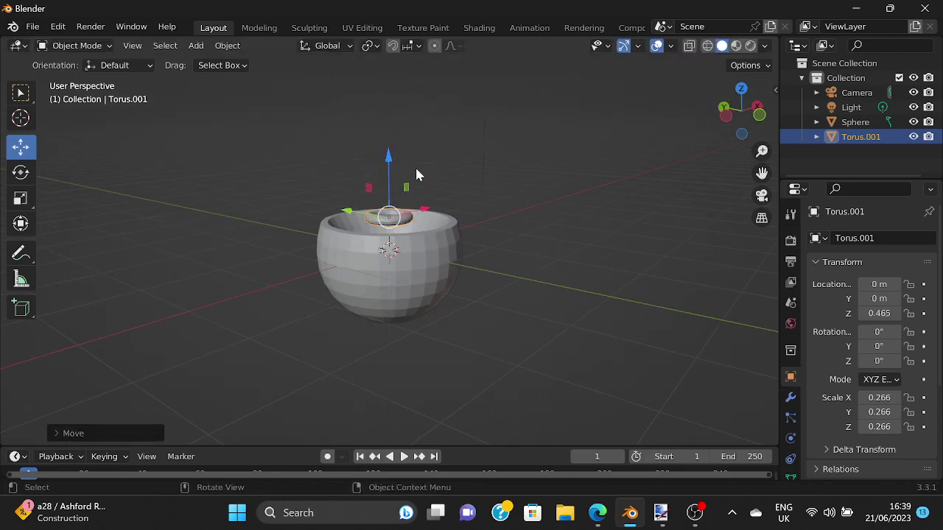
{"action": "scroll", "coordinate": [442, 177], "scroll_direction": "up", "scroll_amount": 4}
{"action": "middle_click_drag", "start_coordinate": [462, 184], "coordinate": [377, 159]}
{"action": "left_click_drag", "start_coordinate": [391, 129], "coordinate": [403, 108]}
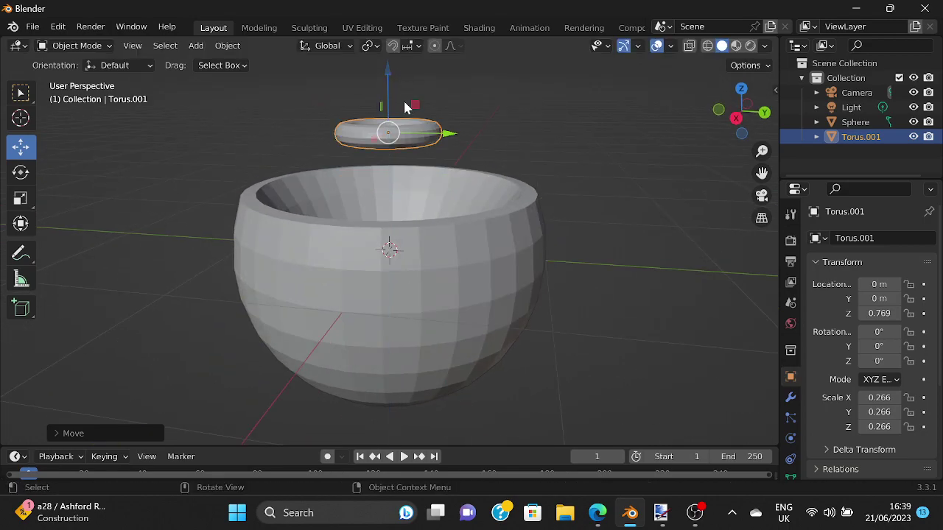
- Delete the small torus above the bowl
{"action": "right_click", "coordinate": [840, 138]}
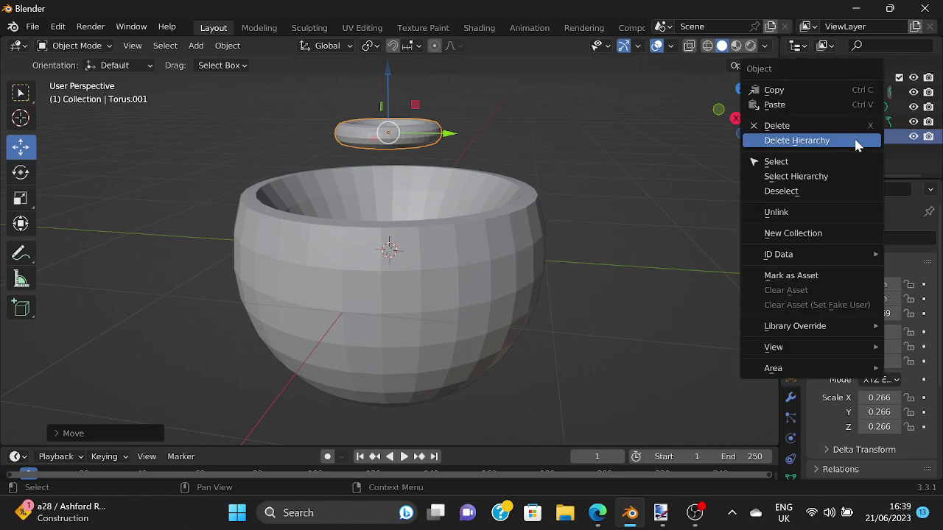
{"action": "left_click", "coordinate": [777, 125]}
{"action": "mouse_move", "coordinate": [589, 203]}
{"action": "middle_mouse_down"}
{"action": "mouse_move", "coordinate": [465, 209]}
{"action": "mouse_move", "coordinate": [576, 211]}
{"action": "mouse_move", "coordinate": [692, 406]}
{"action": "middle_mouse_up"}
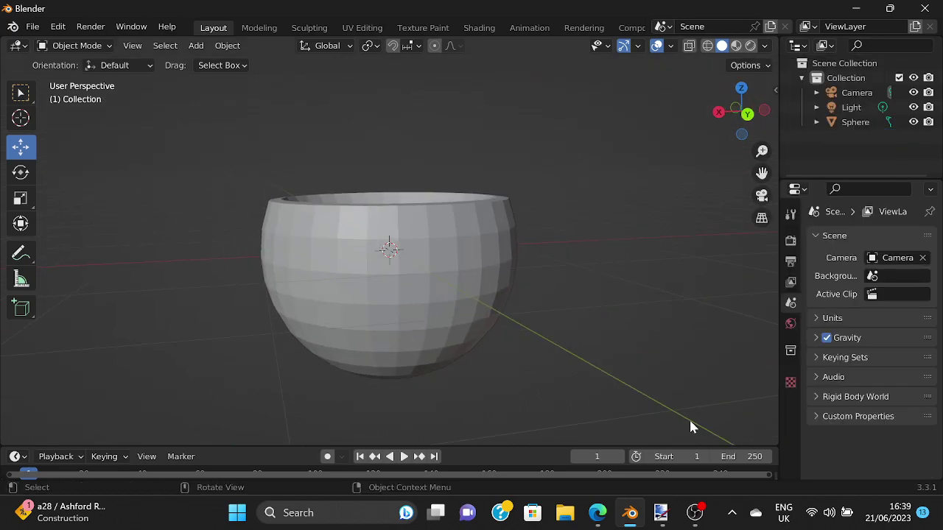
- Switch to paint.net and paint a simple black smiley face with the size 30 brush: two vertical eye strokes and a curved mouth
{"action": "left_click", "coordinate": [660, 512]}
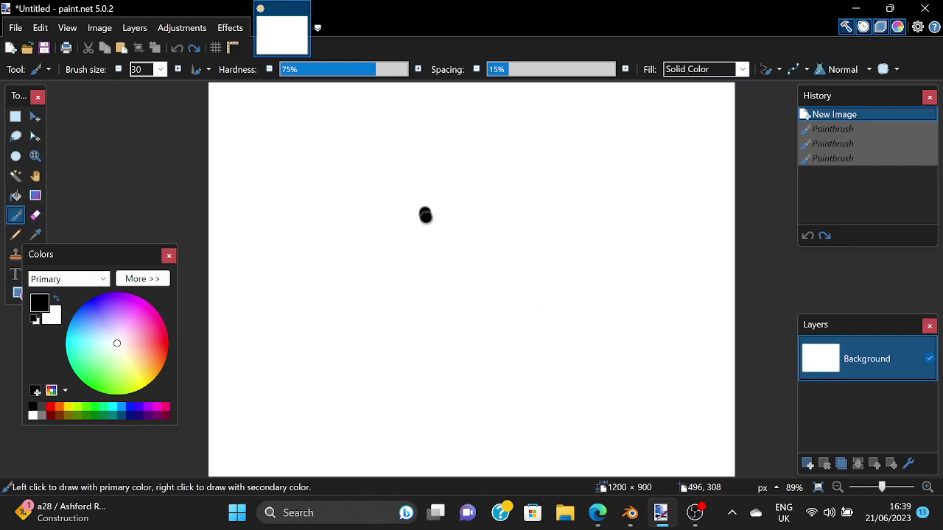
{"action": "left_click_drag", "start_coordinate": [420, 245], "coordinate": [420, 257]}
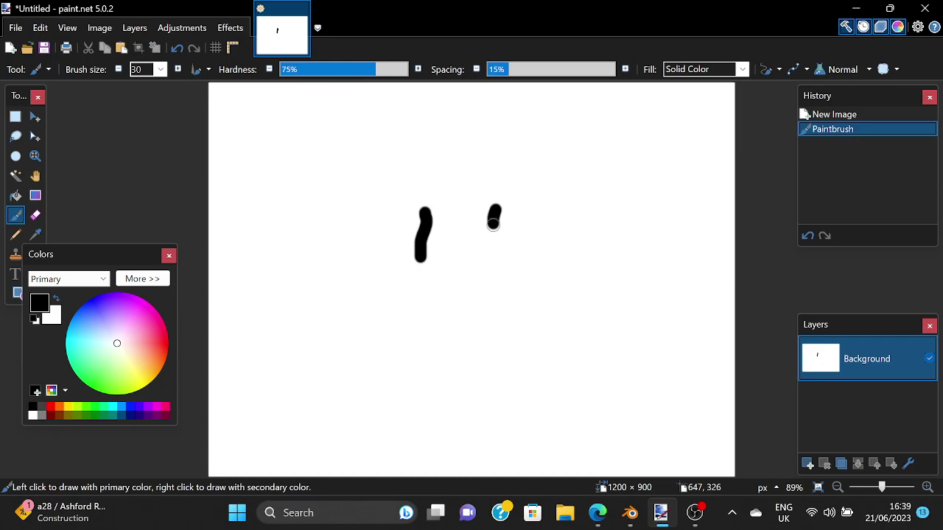
{"action": "left_click_drag", "start_coordinate": [490, 253], "coordinate": [492, 262]}
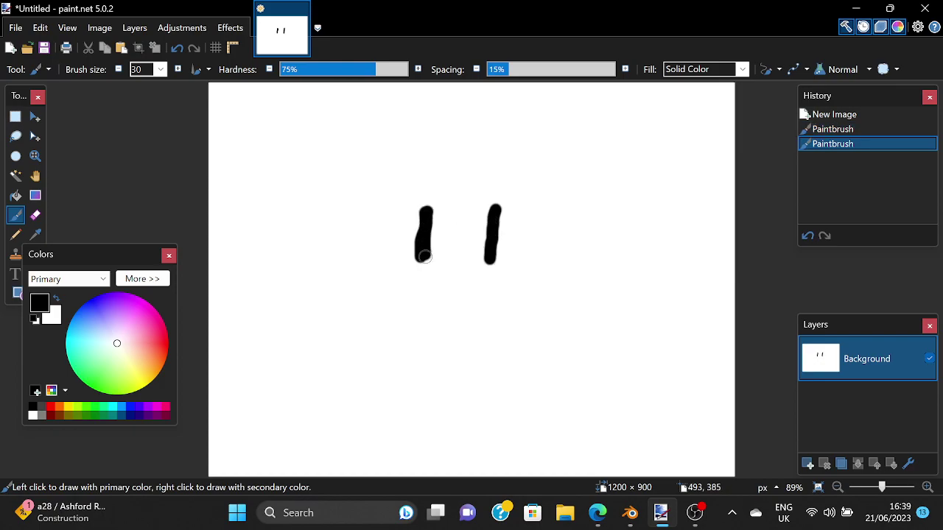
{"action": "left_click_drag", "start_coordinate": [423, 255], "coordinate": [425, 257]}
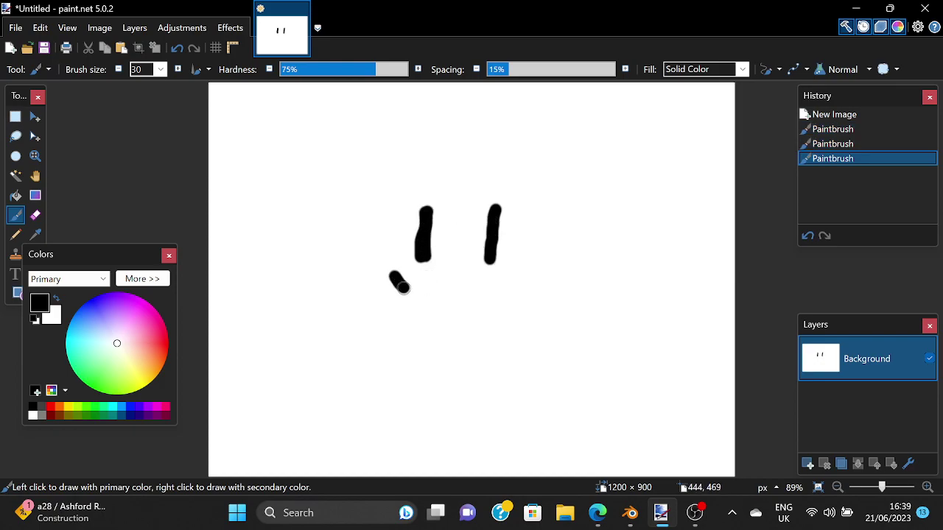
{"action": "left_click_drag", "start_coordinate": [493, 293], "coordinate": [496, 292]}
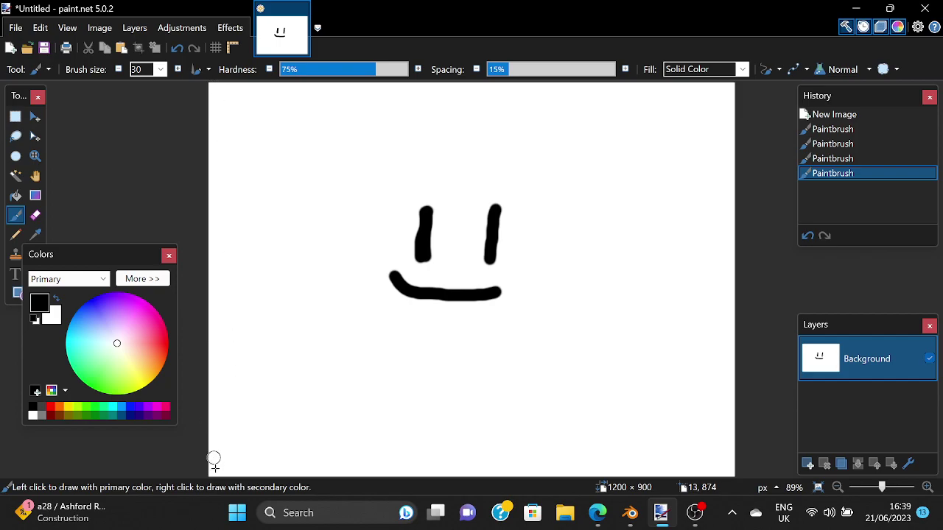
- Try a black strip along the canvas's bottom edge, first as a brush stroke and, after undoing it, as a full-width rectangle
{"action": "left_click_drag", "start_coordinate": [241, 469], "coordinate": [271, 467]}
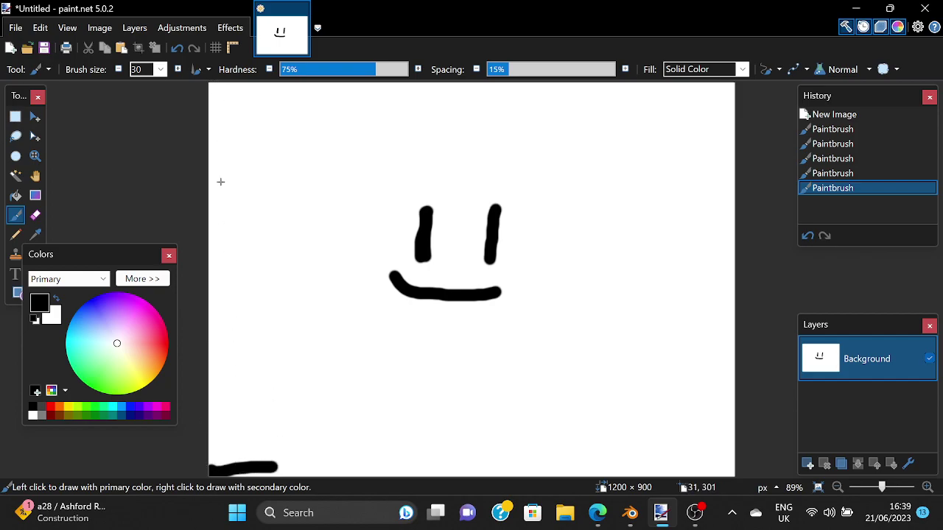
{"action": "left_click", "coordinate": [177, 48]}
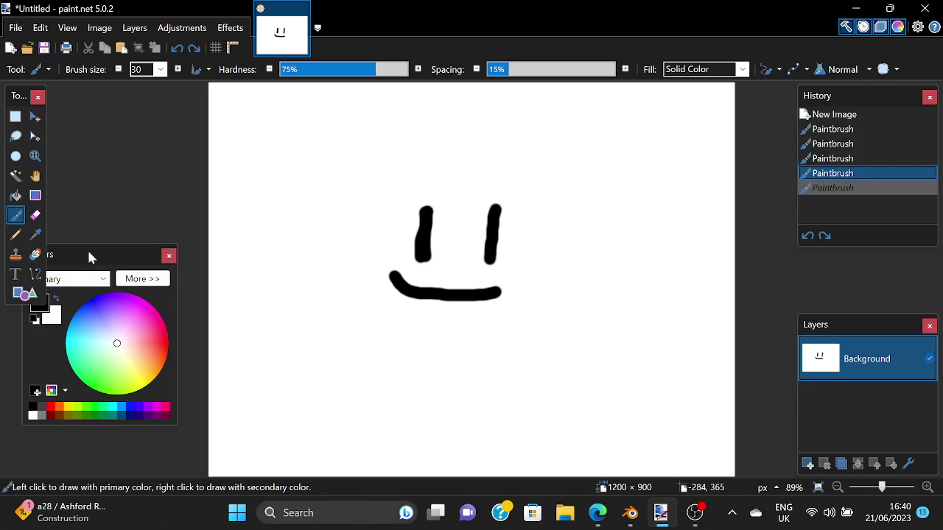
{"action": "left_click_drag", "start_coordinate": [88, 256], "coordinate": [108, 335]}
{"action": "left_click", "coordinate": [28, 296]}
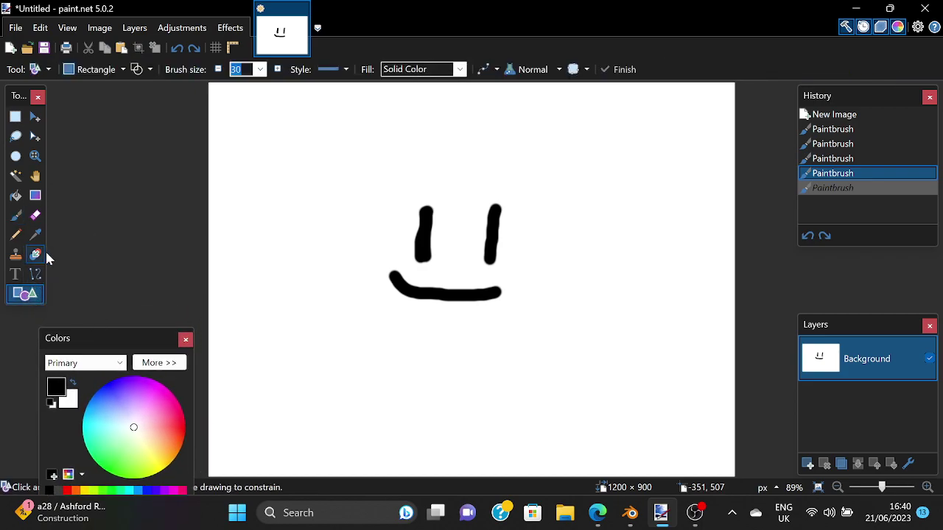
{"action": "mouse_move", "coordinate": [209, 454]}
{"action": "left_mouse_down"}
{"action": "mouse_move", "coordinate": [258, 465]}
{"action": "mouse_move", "coordinate": [734, 476]}
{"action": "mouse_move", "coordinate": [722, 464]}
{"action": "mouse_move", "coordinate": [735, 480]}
{"action": "left_mouse_up"}
{"action": "key", "text": "Return"}
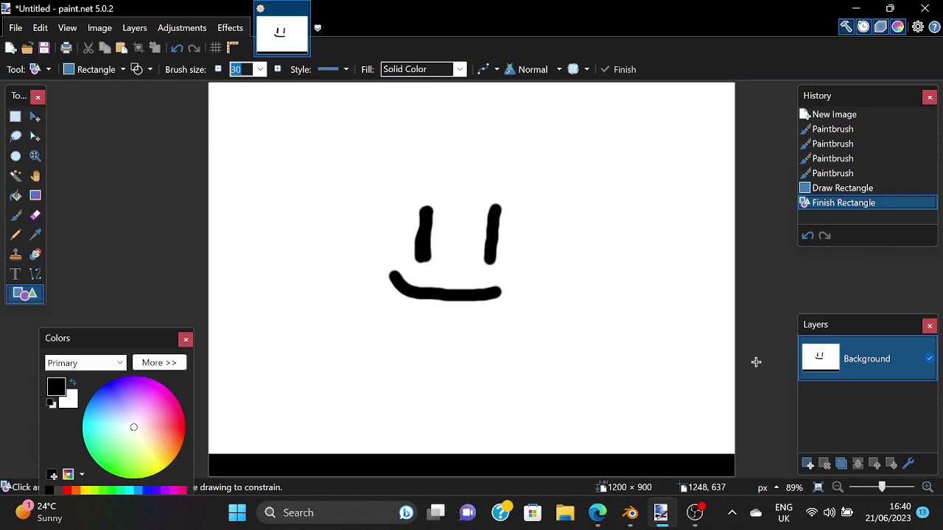
{"action": "left_click", "coordinate": [747, 287]}
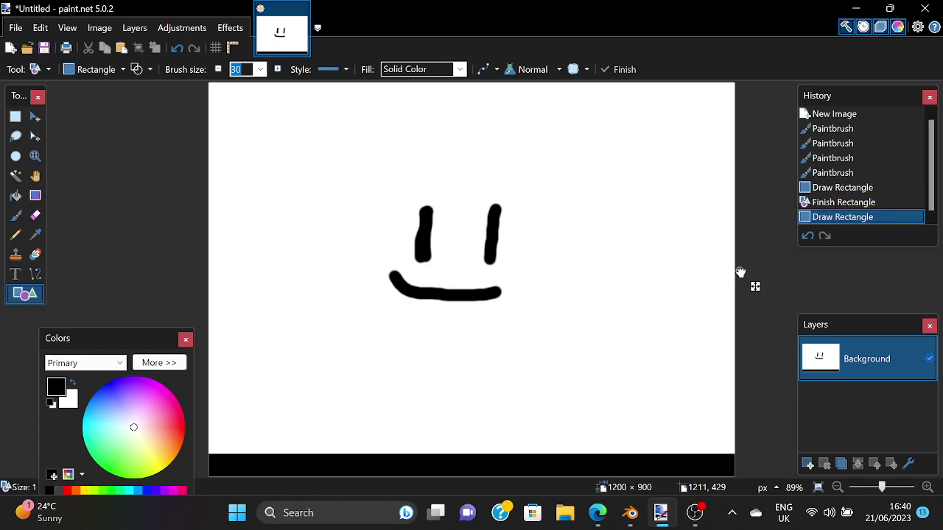
{"action": "left_click", "coordinate": [847, 219]}
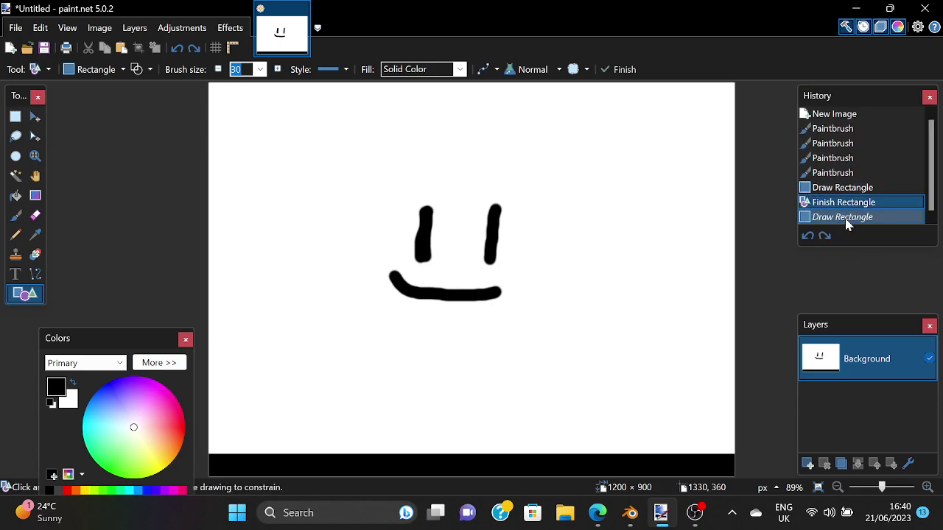
{"action": "left_click_drag", "start_coordinate": [773, 255], "coordinate": [770, 315]}
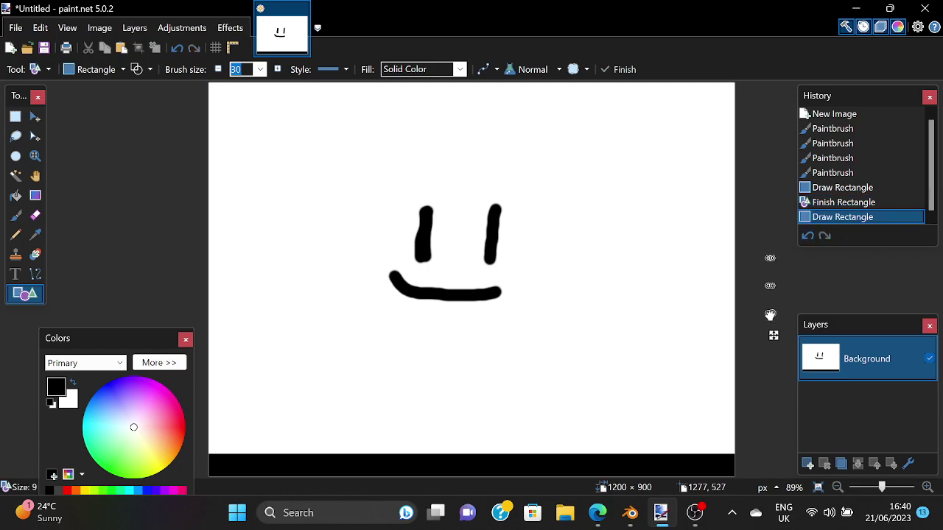
{"action": "left_click_drag", "start_coordinate": [768, 375], "coordinate": [800, 405]}
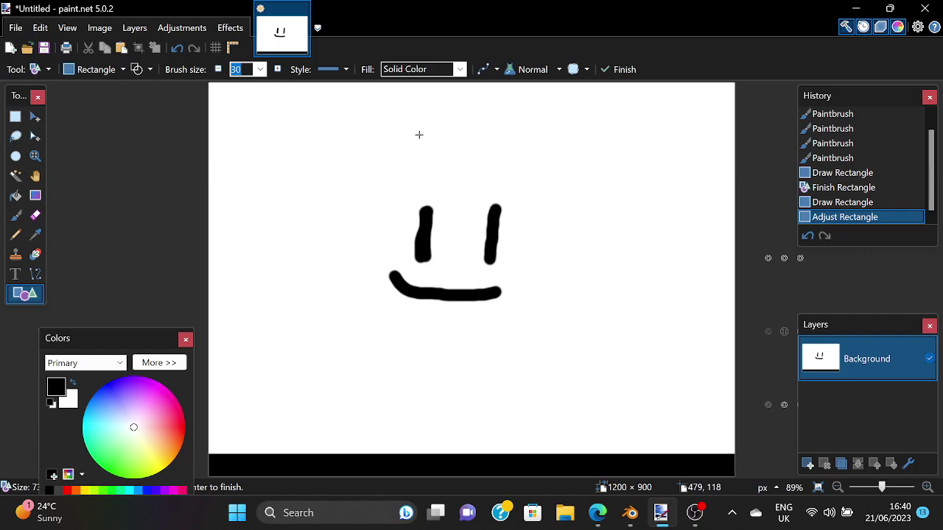
- Undo all the rectangles back to the last brush stroke of the smiley face
{"action": "left_click", "coordinate": [177, 48]}
{"action": "left_click", "coordinate": [177, 48]}
{"action": "left_click", "coordinate": [177, 48]}
{"action": "left_click", "coordinate": [177, 48]}
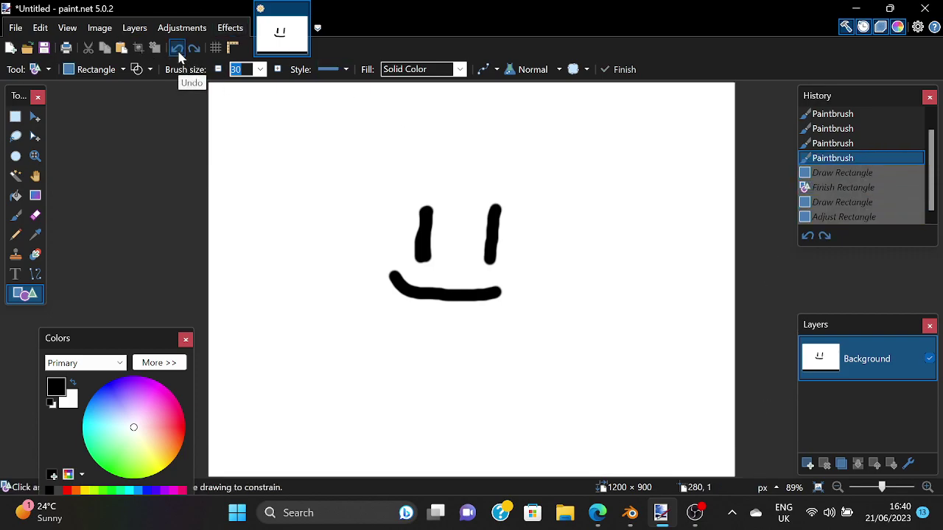
{"action": "left_click", "coordinate": [177, 48]}
{"action": "left_click", "coordinate": [194, 48]}
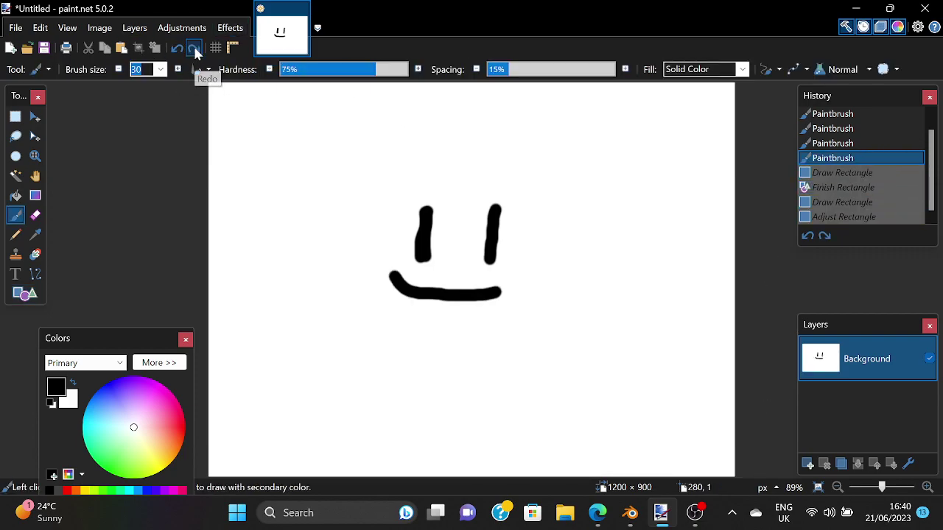
{"action": "left_click", "coordinate": [194, 47]}
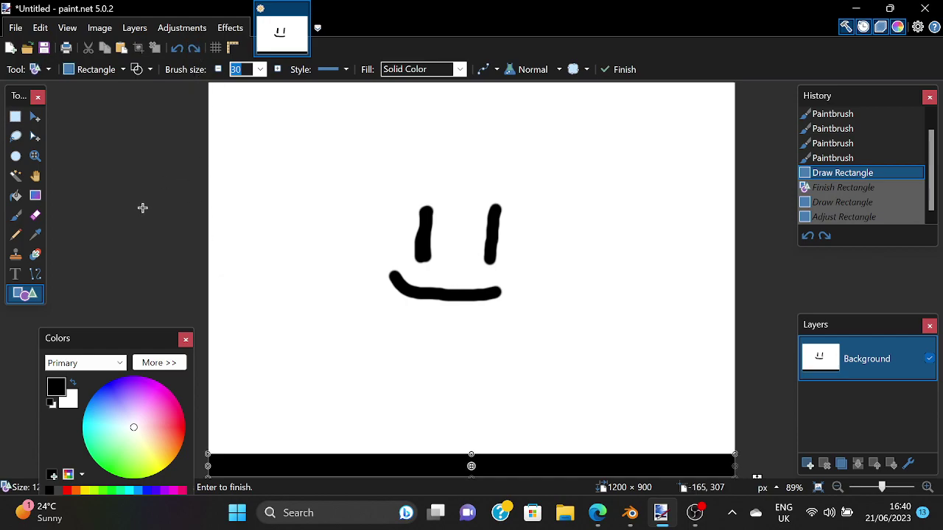
{"action": "left_click", "coordinate": [177, 48]}
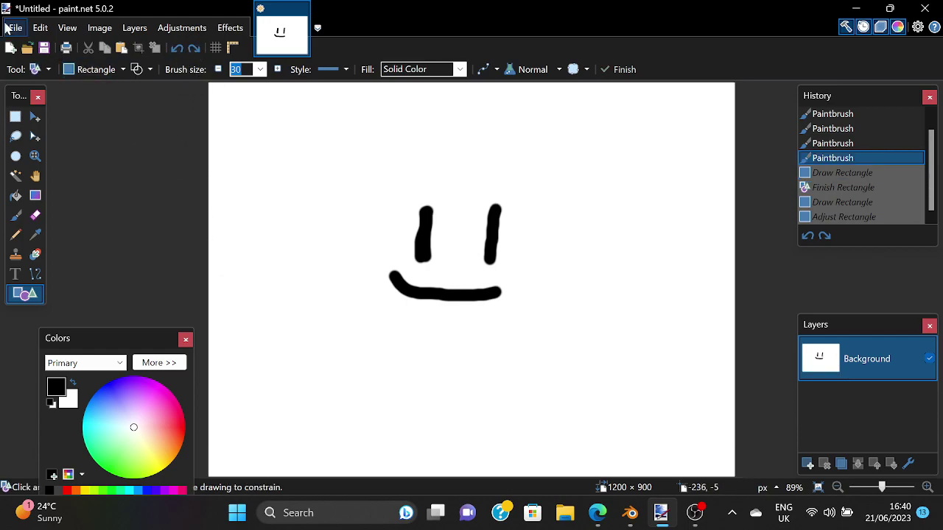
- Save the drawing as a PNG named test bowl in the Downloads folder and close paint.net
{"action": "left_click", "coordinate": [5, 28]}
{"action": "left_click", "coordinate": [24, 132]}
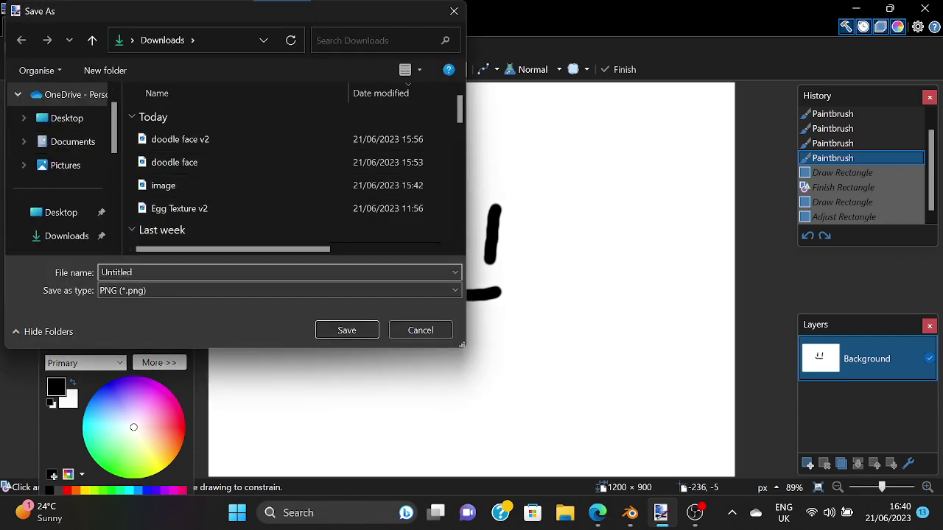
{"action": "key", "text": "BackSpace"}
{"action": "key", "text": "BackSpace"}
{"action": "key", "text": "BackSpace"}
{"action": "key", "text": "BackSpace"}
{"action": "key", "text": "BackSpace"}
{"action": "key", "text": "BackSpace"}
{"action": "key", "text": "BackSpace"}
{"action": "key", "text": "BackSpace"}
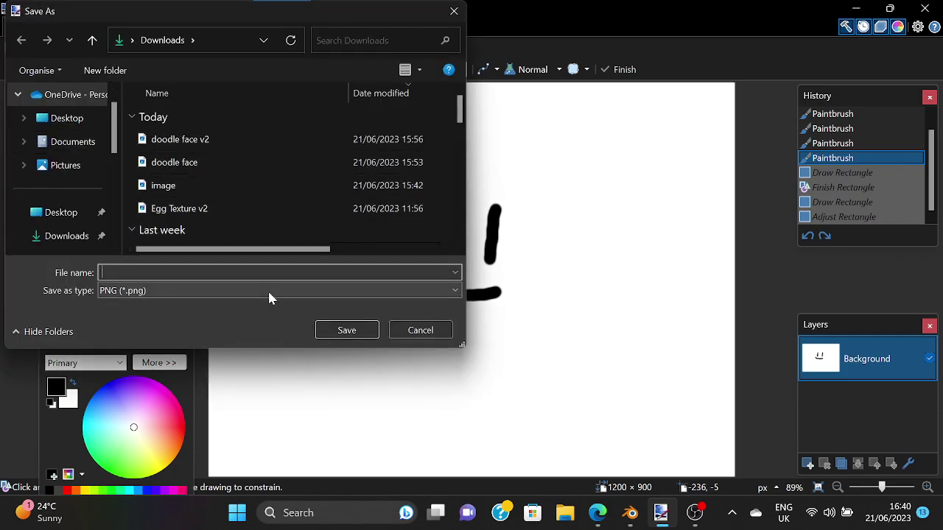
{"action": "type", "text": "test bowl"}
{"action": "key", "text": "Return"}
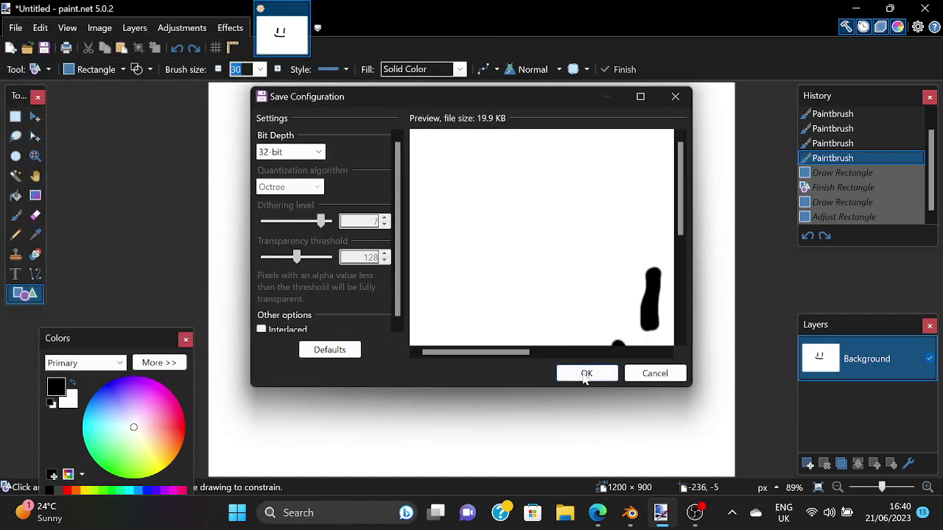
{"action": "left_click", "coordinate": [585, 374]}
{"action": "left_click", "coordinate": [924, 9]}
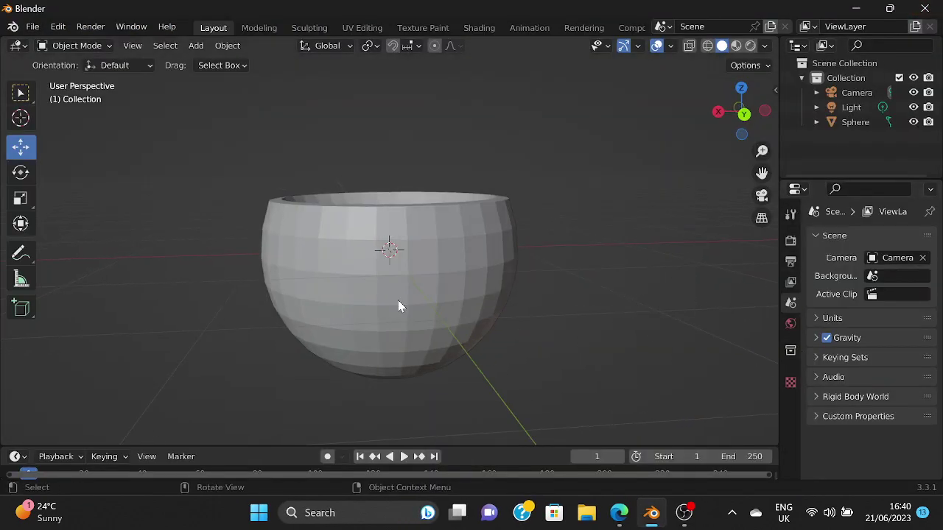
- Open the bowl's material settings and apply Shade Smooth to the bowl in Blender
{"action": "left_click", "coordinate": [386, 262]}
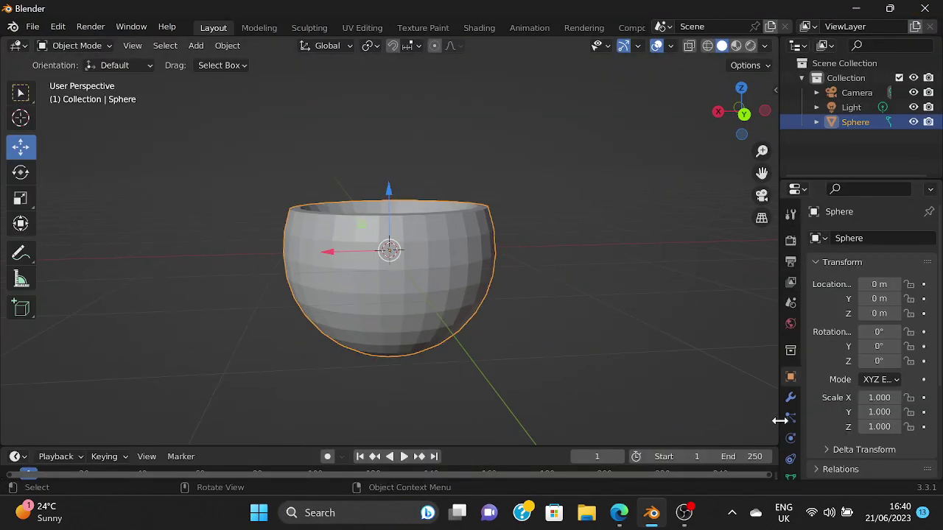
{"action": "scroll", "coordinate": [792, 428], "scroll_direction": "down", "scroll_amount": 2}
{"action": "left_click", "coordinate": [790, 441]}
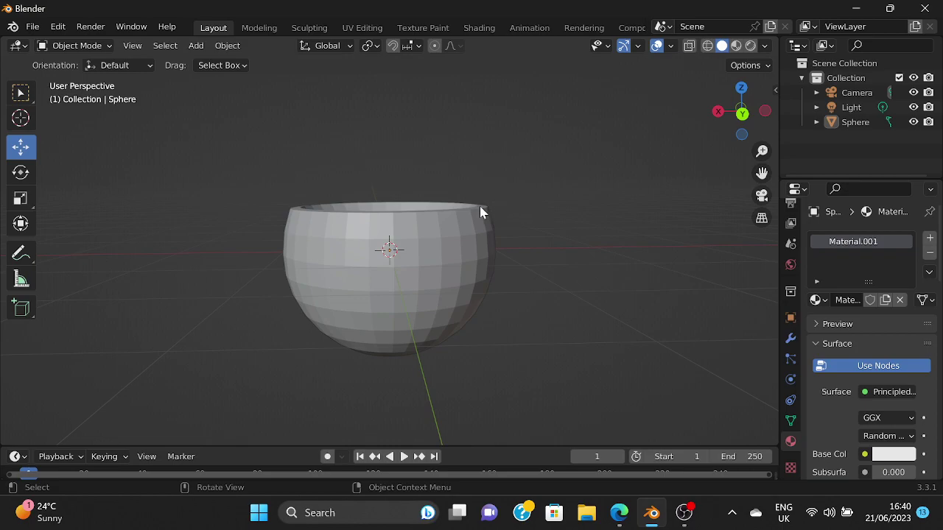
{"action": "right_click", "coordinate": [411, 254]}
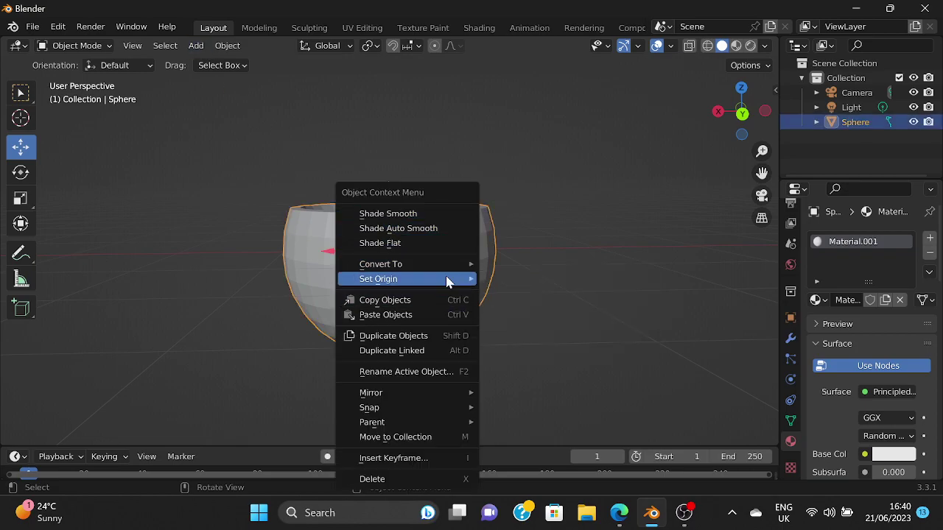
{"action": "left_click", "coordinate": [411, 214]}
- Use an Image Texture for the material's base color and load the doodle face image from the Downloads folder
{"action": "scroll", "coordinate": [825, 358], "scroll_direction": "down", "scroll_amount": 3}
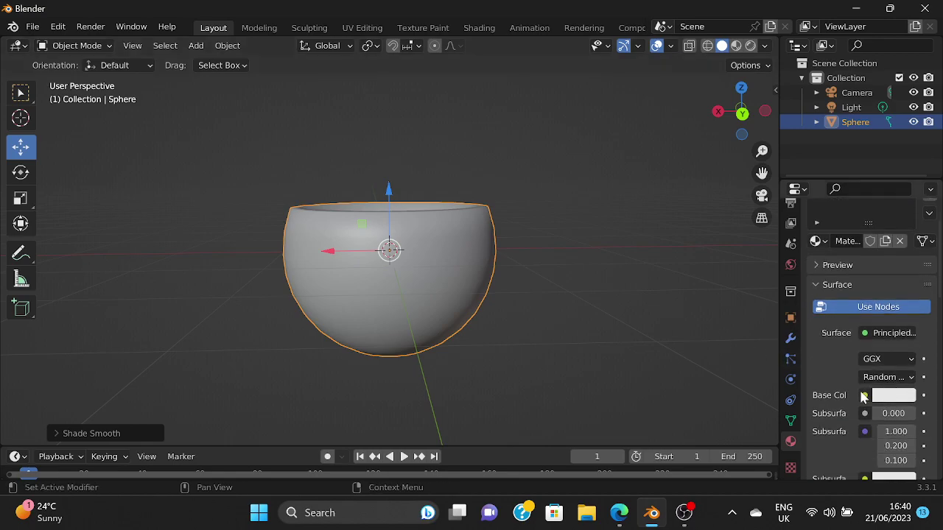
{"action": "left_click", "coordinate": [865, 395]}
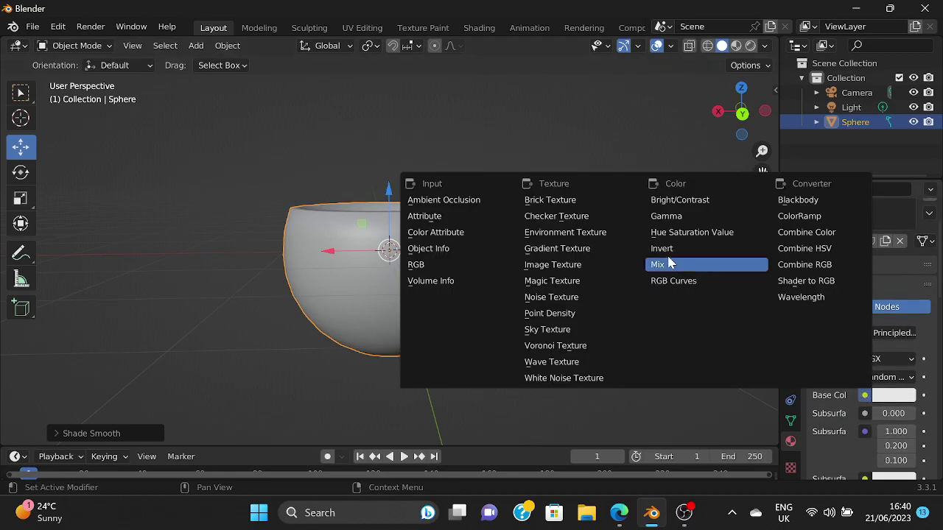
{"action": "left_click", "coordinate": [564, 265]}
{"action": "left_click", "coordinate": [909, 413]}
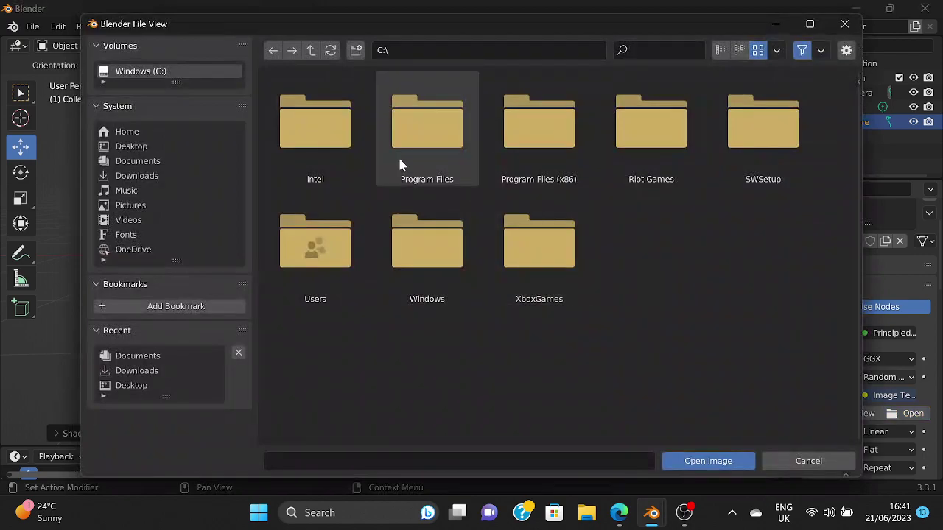
{"action": "left_click", "coordinate": [141, 177]}
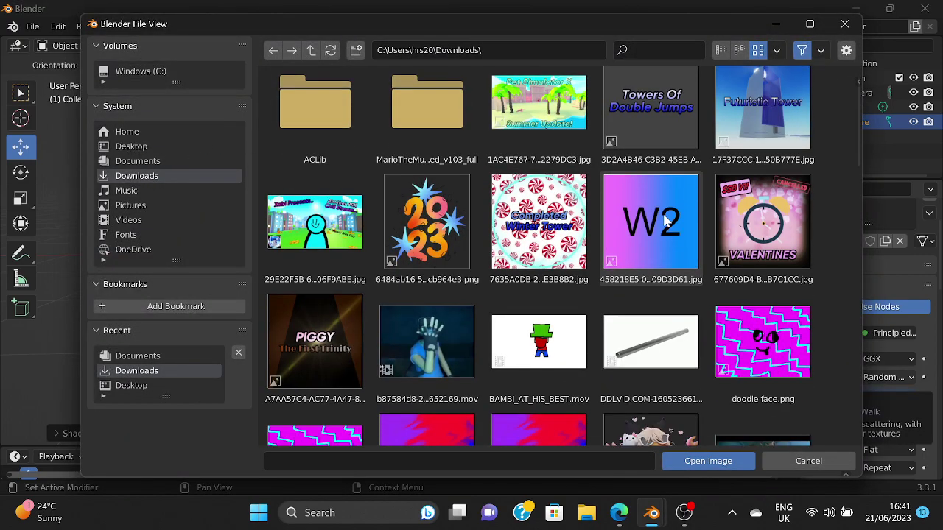
{"action": "scroll", "coordinate": [726, 232], "scroll_direction": "down", "scroll_amount": 5}
{"action": "double_click", "coordinate": [726, 232]}
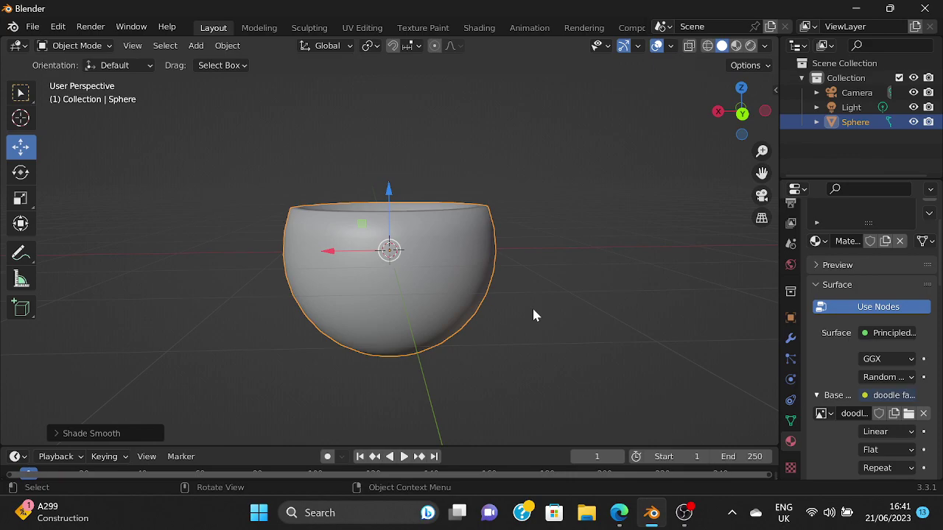
- Switch the viewport to Material Preview shading to show the doodle face texture on the bowl
{"action": "middle_click_drag", "start_coordinate": [534, 316], "coordinate": [493, 400]}
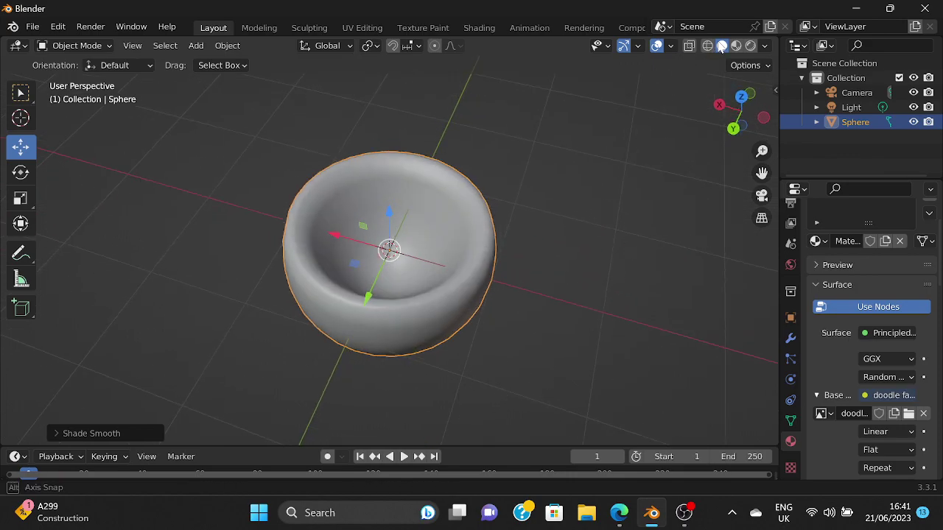
{"action": "middle_click_drag", "start_coordinate": [730, 39], "coordinate": [733, 37]}
{"action": "left_click", "coordinate": [734, 428]}
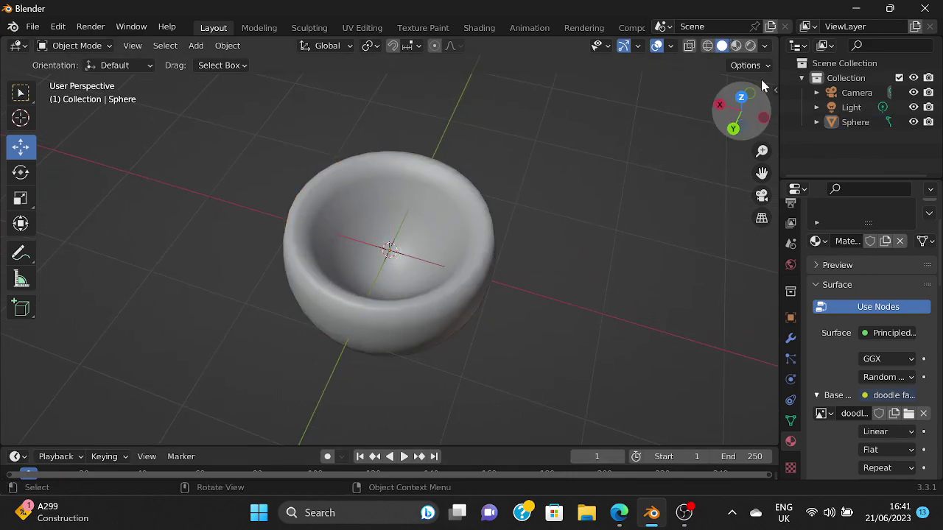
{"action": "left_click", "coordinate": [737, 46]}
{"action": "mouse_move", "coordinate": [598, 270]}
{"action": "middle_mouse_down"}
{"action": "mouse_move", "coordinate": [592, 304]}
{"action": "mouse_move", "coordinate": [711, 255]}
{"action": "mouse_move", "coordinate": [540, 272]}
{"action": "mouse_move", "coordinate": [549, 260]}
{"action": "mouse_move", "coordinate": [528, 274]}
{"action": "middle_mouse_up"}
{"action": "scroll", "coordinate": [509, 271], "scroll_direction": "up", "scroll_amount": 1}
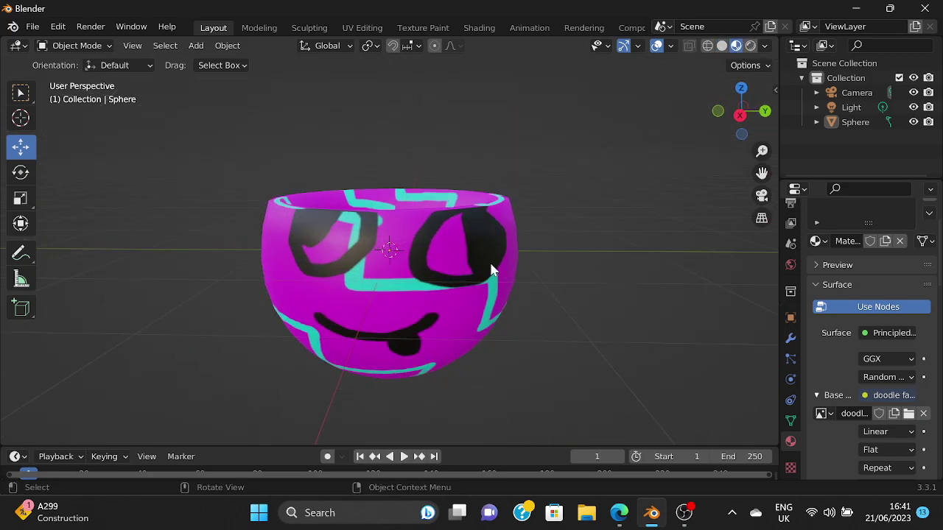
{"action": "left_click", "coordinate": [511, 228]}
{"action": "left_click", "coordinate": [698, 303]}
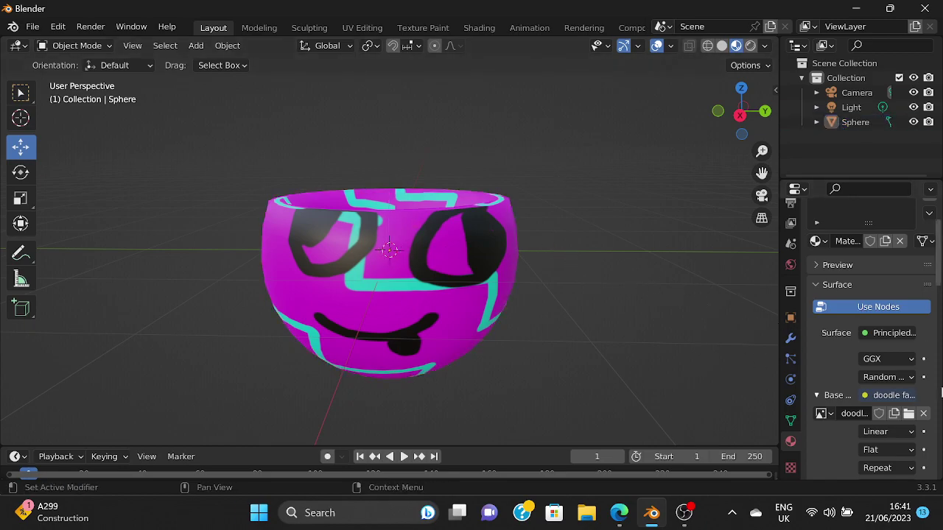
- Replace the bowl's base color image with test bowl.png from the Downloads folder
{"action": "left_click", "coordinate": [909, 413]}
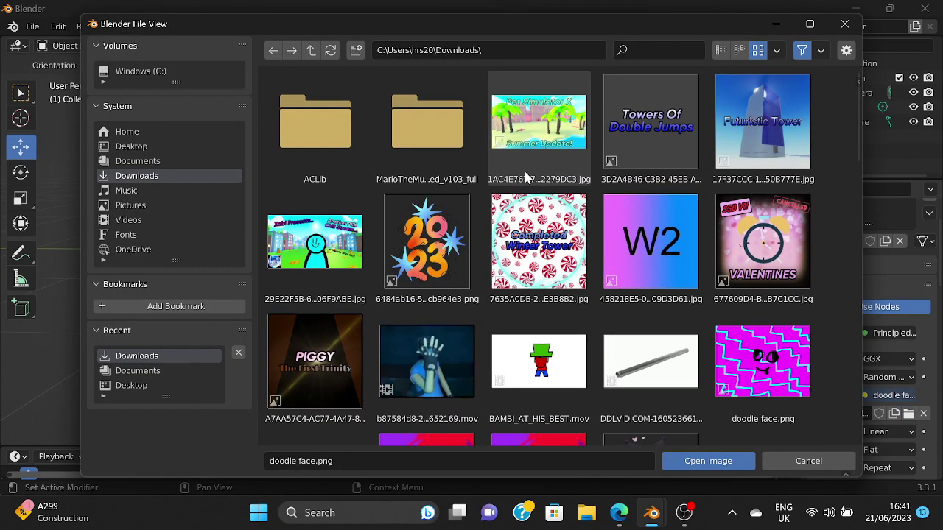
{"action": "scroll", "coordinate": [657, 266], "scroll_direction": "down", "scroll_amount": 3}
{"action": "left_click_drag", "start_coordinate": [858, 182], "coordinate": [768, 472]}
{"action": "left_click", "coordinate": [315, 293]}
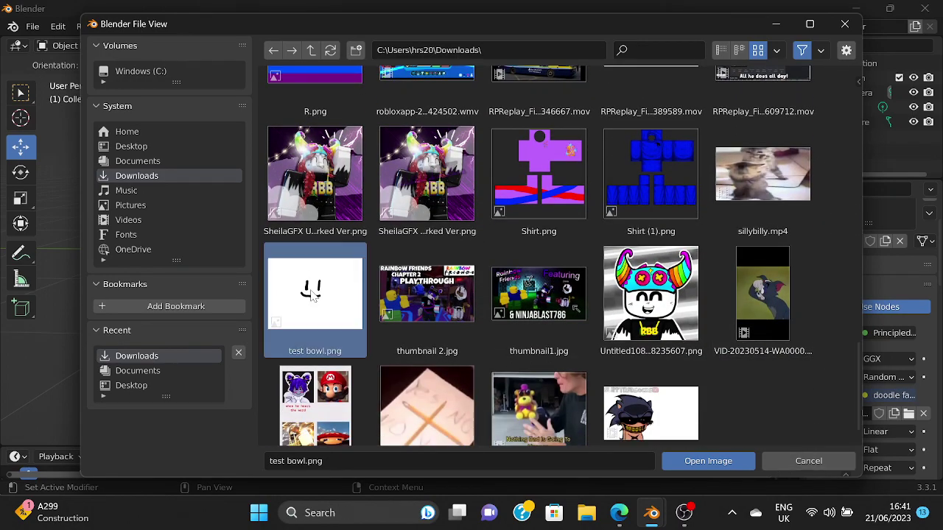
{"action": "left_click", "coordinate": [706, 462]}
{"action": "middle_click_drag", "start_coordinate": [450, 249], "coordinate": [470, 250]}
- Start paint.net and open the test bowl image from the Downloads folder
{"action": "key", "text": "super+s"}
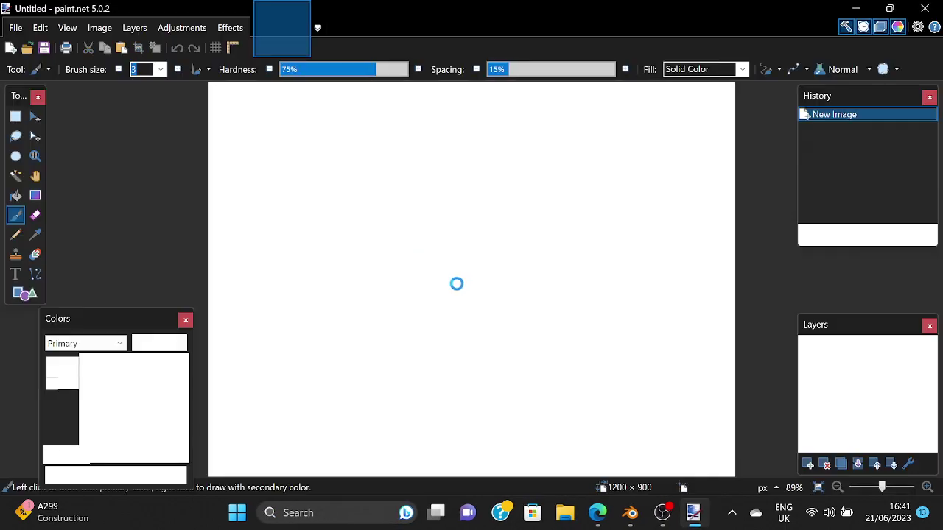
{"action": "left_click", "coordinate": [662, 524]}
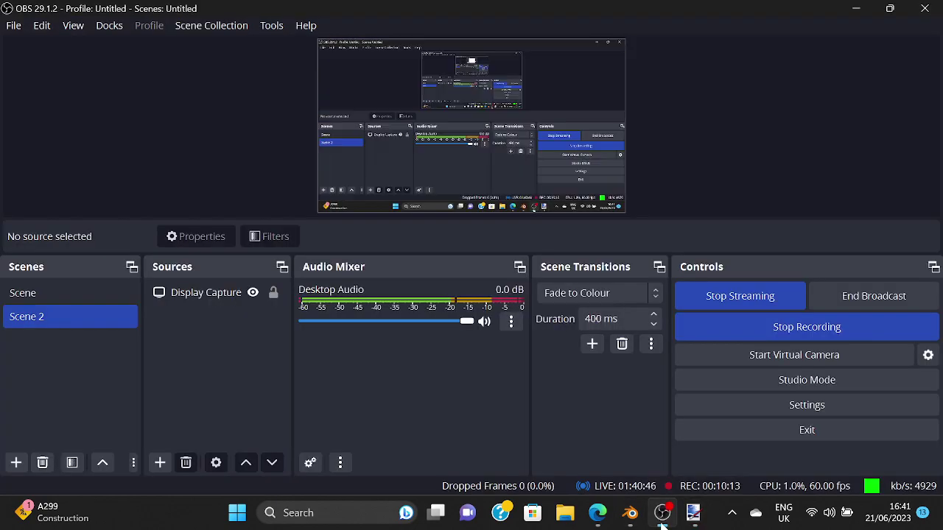
{"action": "left_click", "coordinate": [698, 517]}
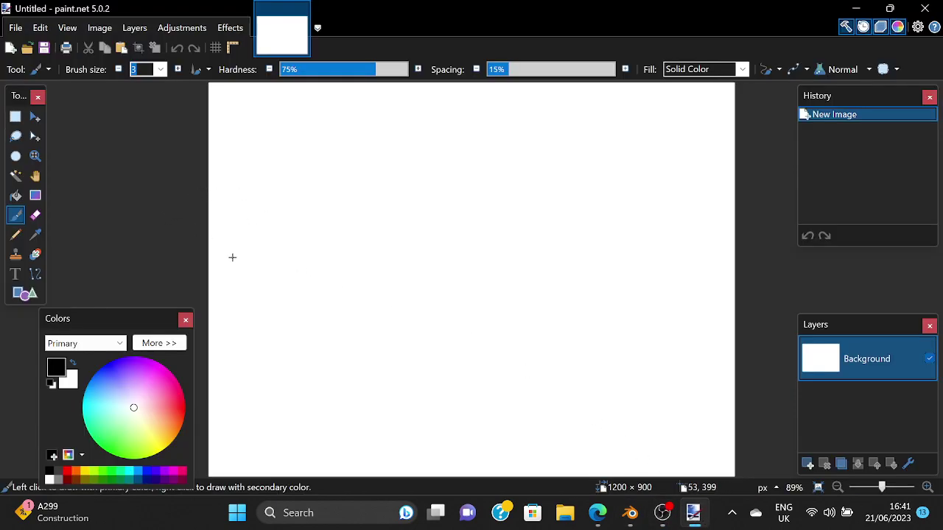
{"action": "left_click", "coordinate": [39, 28]}
{"action": "left_click", "coordinate": [38, 28]}
{"action": "left_click", "coordinate": [17, 30]}
{"action": "left_click", "coordinate": [18, 30]}
{"action": "left_click", "coordinate": [17, 30]}
{"action": "left_click", "coordinate": [17, 29]}
{"action": "left_click", "coordinate": [15, 28]}
{"action": "left_click", "coordinate": [22, 63]}
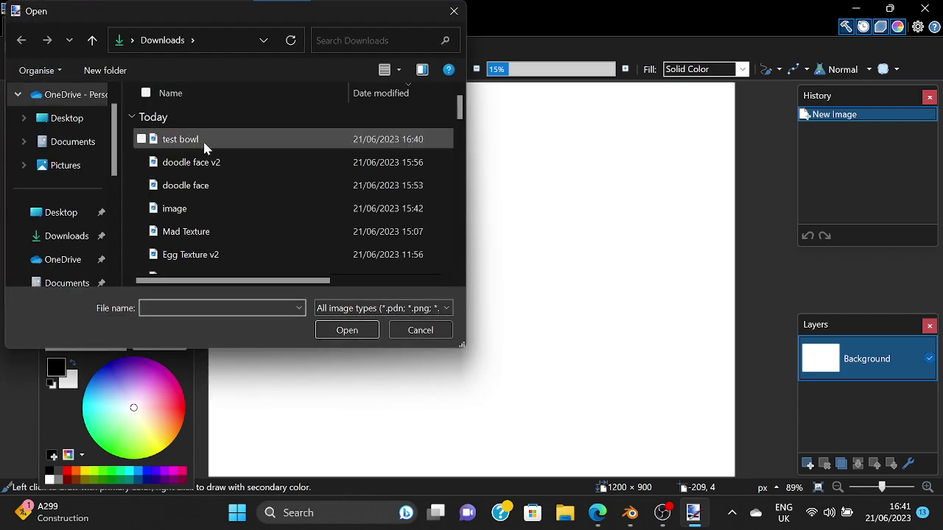
{"action": "double_click", "coordinate": [225, 139]}
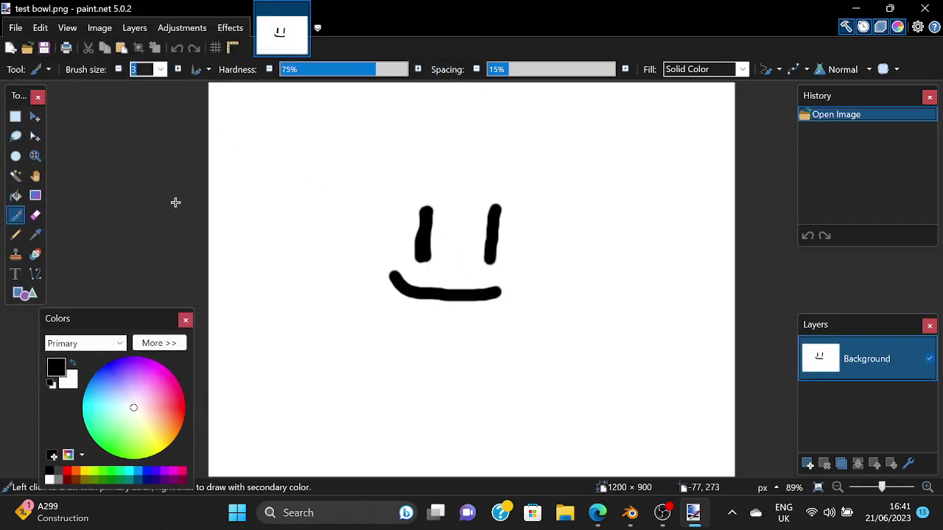
- Set the brush color to white, try painting over the face with brush size 100, and undo the strokes
{"action": "mouse_move", "coordinate": [490, 199]}
{"action": "left_mouse_down"}
{"action": "mouse_move", "coordinate": [394, 254]}
{"action": "mouse_move", "coordinate": [390, 233]}
{"action": "left_mouse_up"}
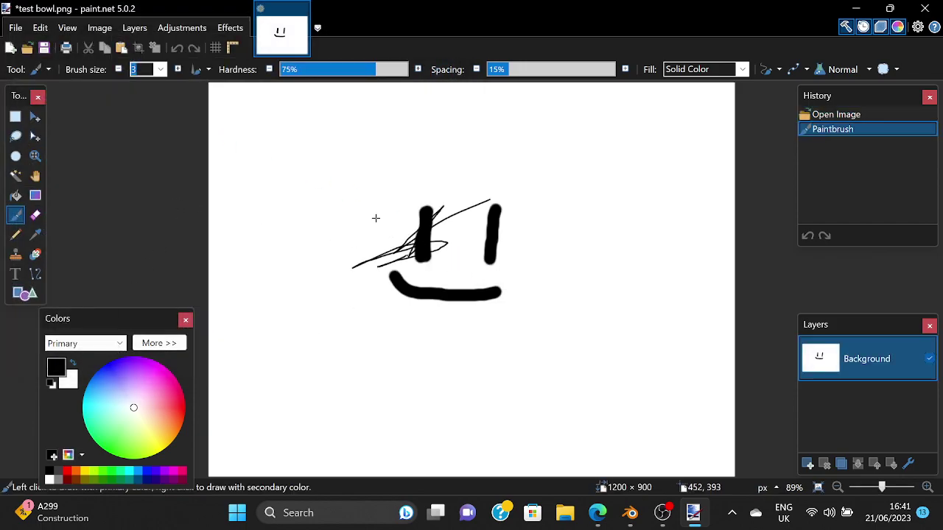
{"action": "left_click", "coordinate": [178, 50]}
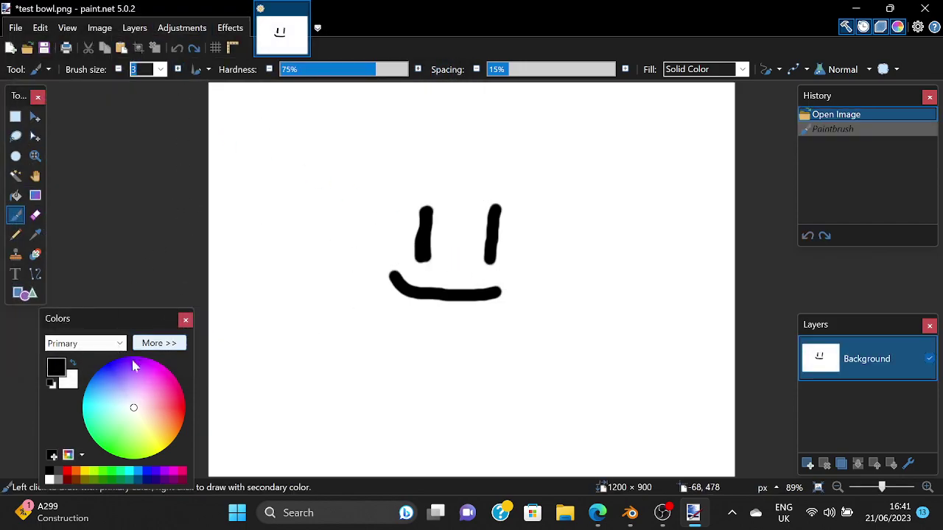
{"action": "left_click", "coordinate": [49, 480]}
{"action": "left_click_drag", "start_coordinate": [362, 226], "coordinate": [206, 153]}
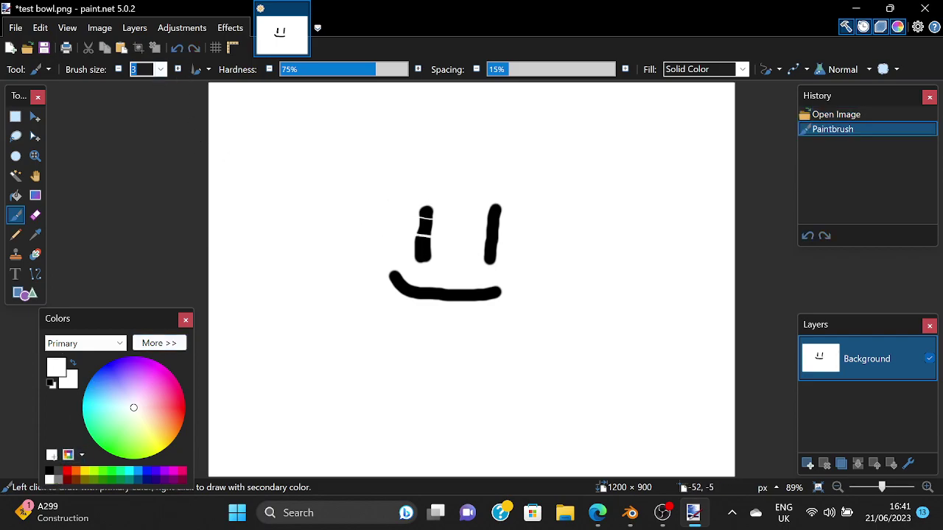
{"action": "left_click", "coordinate": [161, 69]}
{"action": "scroll", "coordinate": [163, 295], "scroll_direction": "down", "scroll_amount": 10}
{"action": "left_click", "coordinate": [151, 448]}
{"action": "mouse_move", "coordinate": [400, 252]}
{"action": "left_mouse_down"}
{"action": "mouse_move", "coordinate": [387, 221]}
{"action": "mouse_move", "coordinate": [507, 326]}
{"action": "mouse_move", "coordinate": [465, 310]}
{"action": "mouse_move", "coordinate": [498, 237]}
{"action": "left_mouse_up"}
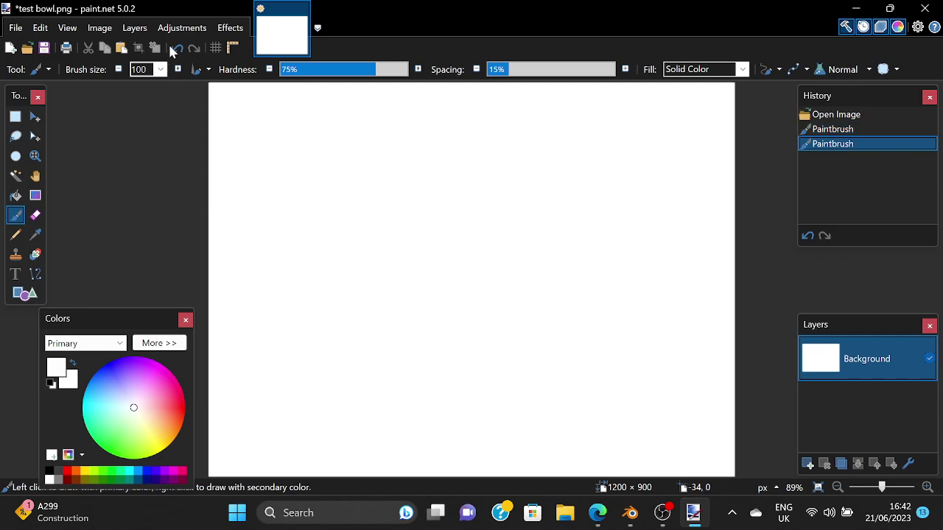
{"action": "left_click", "coordinate": [177, 48]}
{"action": "left_click", "coordinate": [177, 48]}
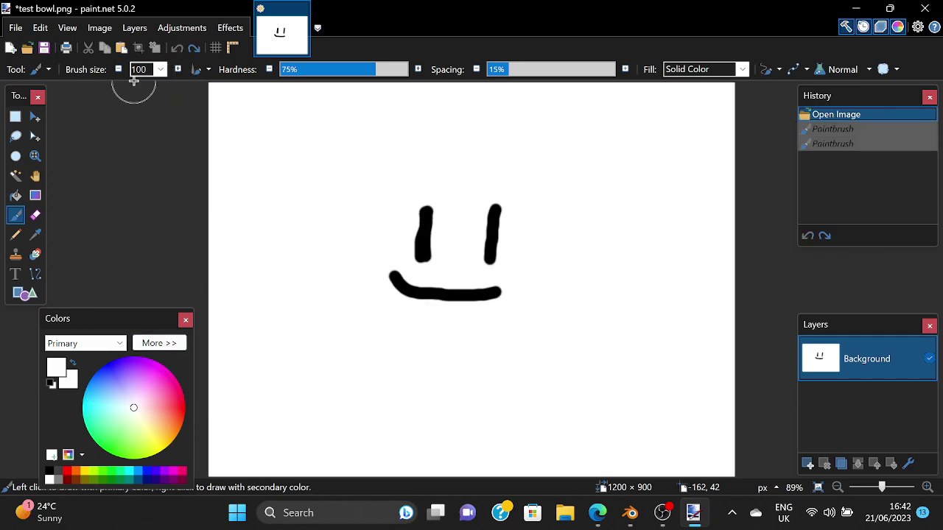
- Set the brush size to 30 and paint over the face's mouth and both eyes in white
{"action": "left_click", "coordinate": [160, 70]}
{"action": "scroll", "coordinate": [153, 149], "scroll_direction": "up", "scroll_amount": 5}
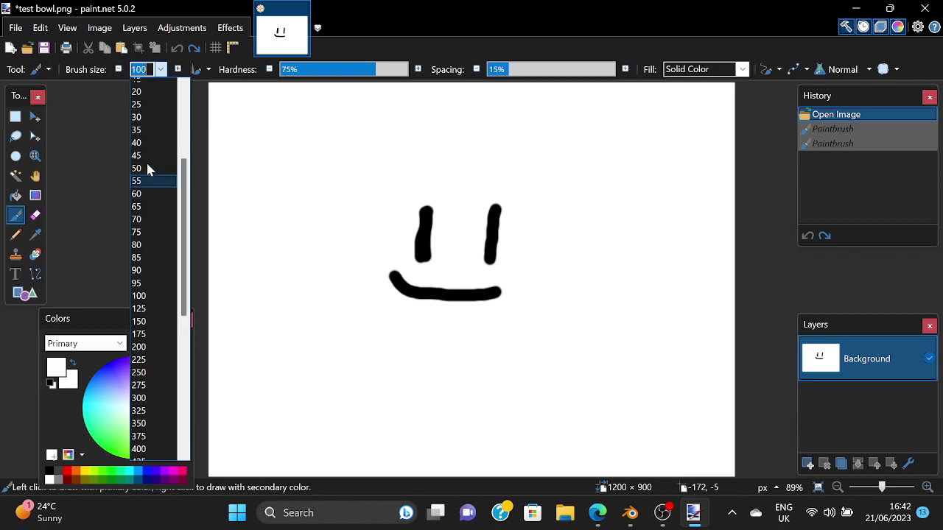
{"action": "scroll", "coordinate": [165, 213], "scroll_direction": "up", "scroll_amount": 5}
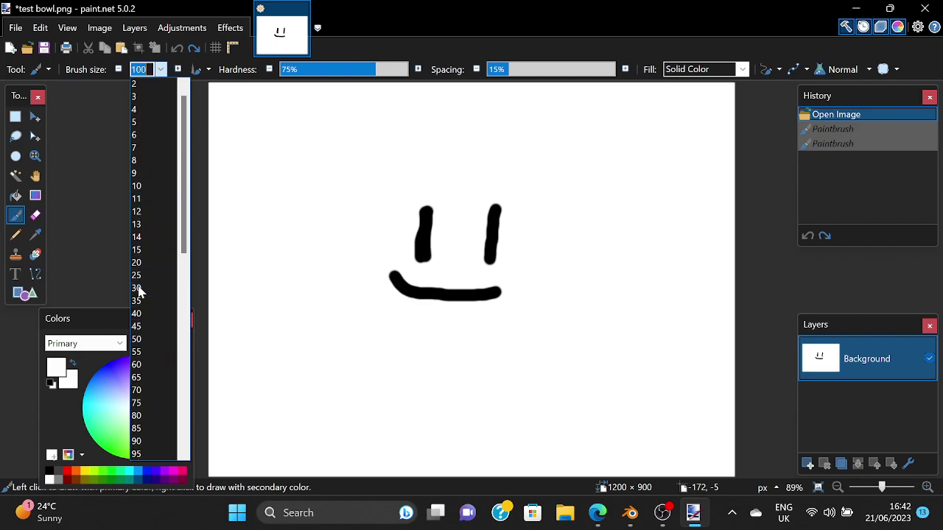
{"action": "left_click", "coordinate": [140, 289]}
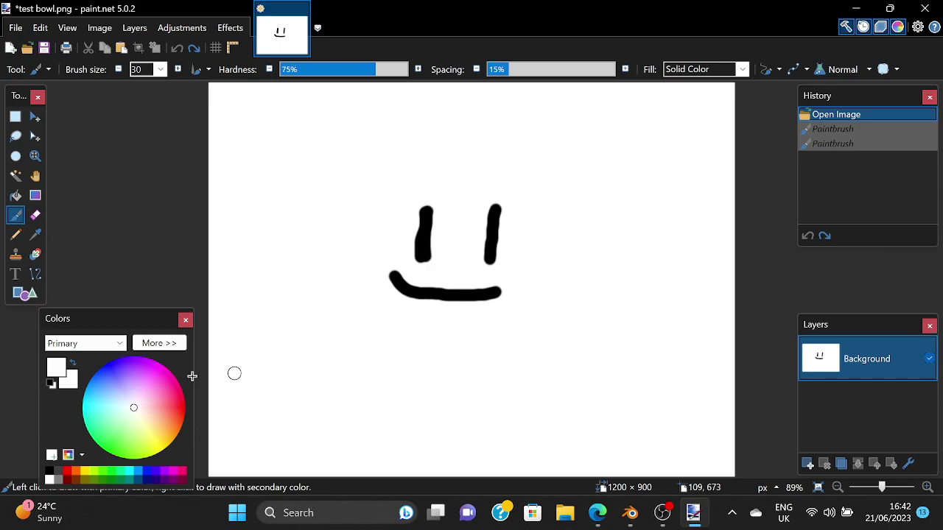
{"action": "mouse_move", "coordinate": [395, 278]}
{"action": "left_mouse_down"}
{"action": "mouse_move", "coordinate": [516, 307]}
{"action": "mouse_move", "coordinate": [511, 299]}
{"action": "left_mouse_up"}
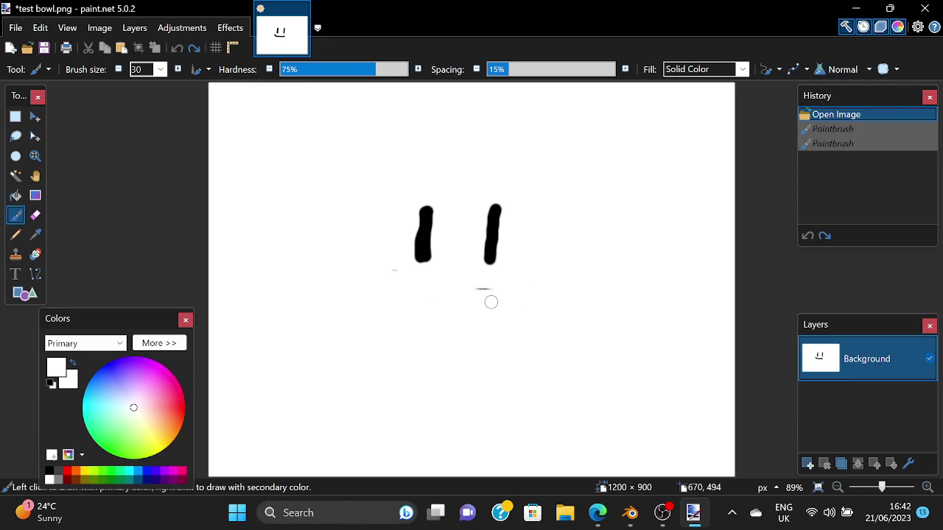
{"action": "mouse_move", "coordinate": [560, 258]}
{"action": "left_mouse_down"}
{"action": "mouse_move", "coordinate": [333, 260]}
{"action": "mouse_move", "coordinate": [335, 234]}
{"action": "left_mouse_up"}
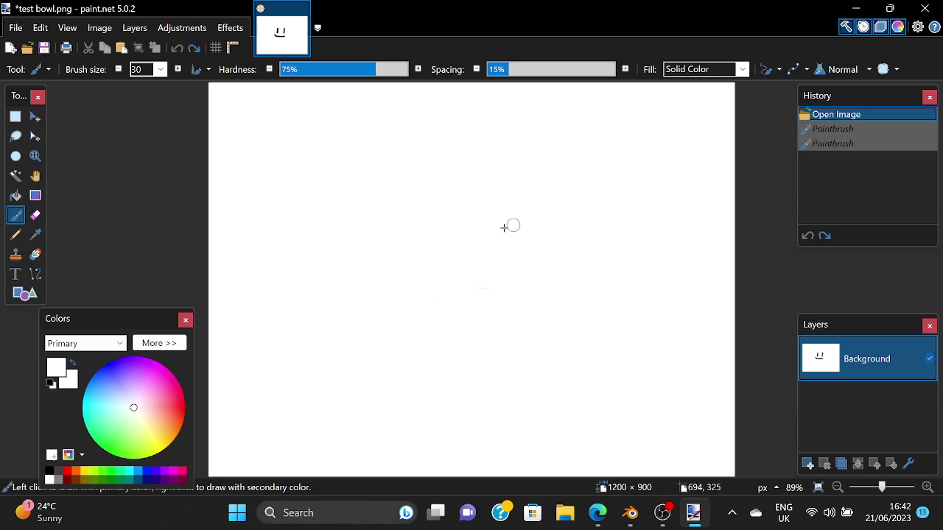
{"action": "left_click_drag", "start_coordinate": [511, 226], "coordinate": [221, 201]}
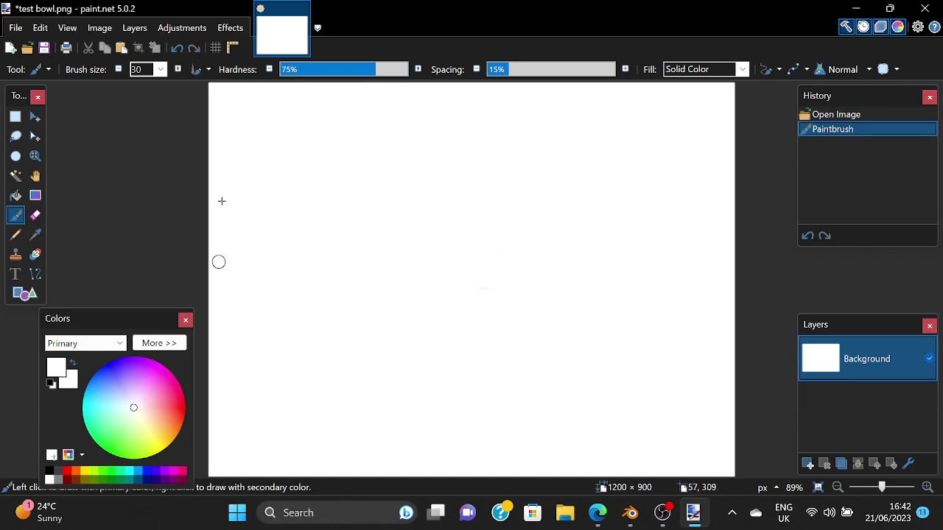
- Draw two short vertical black strokes as eyes in the lower middle of the canvas
{"action": "left_click", "coordinate": [50, 472]}
{"action": "left_click_drag", "start_coordinate": [410, 352], "coordinate": [412, 367]}
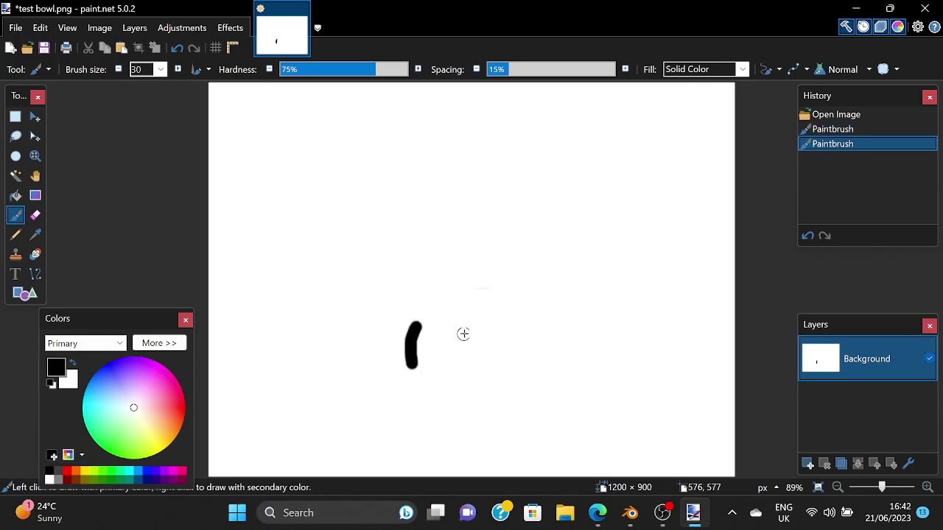
{"action": "left_click_drag", "start_coordinate": [467, 331], "coordinate": [462, 369]}
{"action": "left_click_drag", "start_coordinate": [403, 388], "coordinate": [484, 397]}
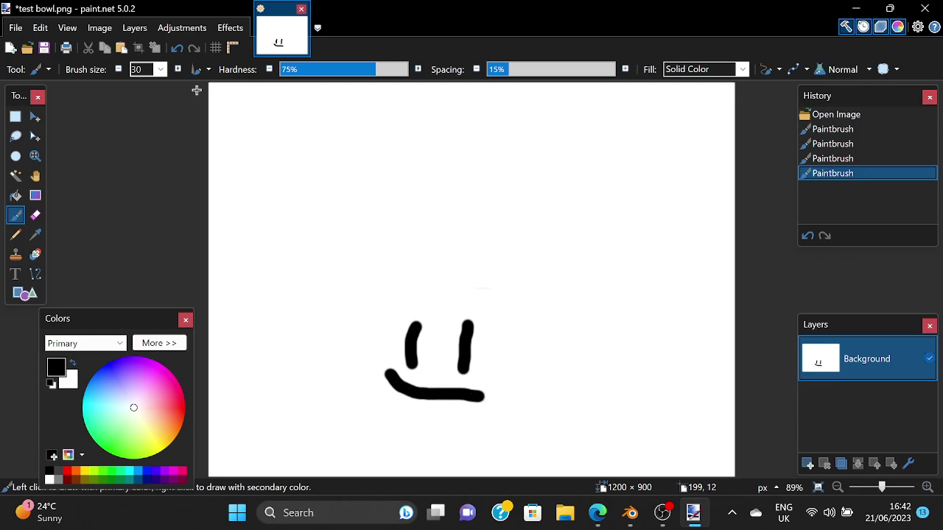
{"action": "left_click", "coordinate": [179, 48]}
{"action": "left_click_drag", "start_coordinate": [389, 381], "coordinate": [480, 393]}
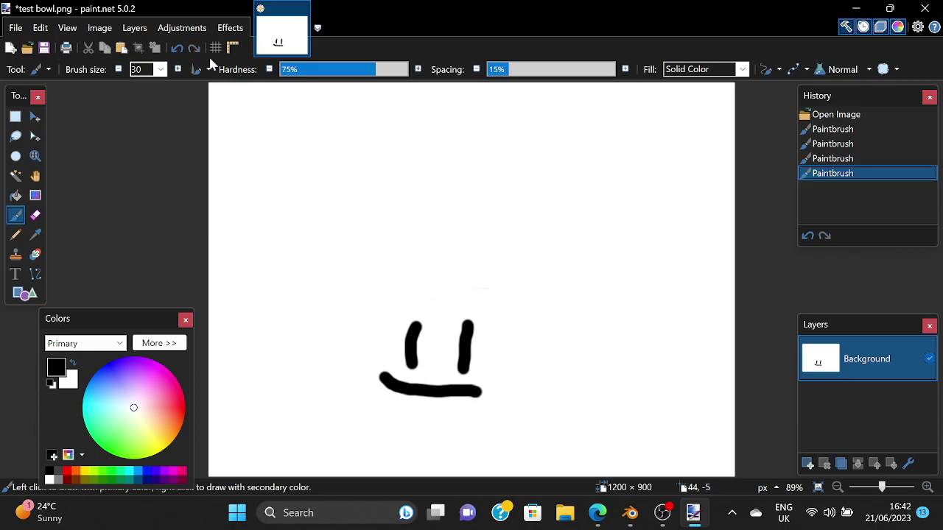
{"action": "key", "text": "ctrl+z"}
{"action": "mouse_move", "coordinate": [377, 370]}
{"action": "left_mouse_down"}
{"action": "mouse_move", "coordinate": [411, 394]}
{"action": "mouse_move", "coordinate": [478, 397]}
{"action": "left_mouse_up"}
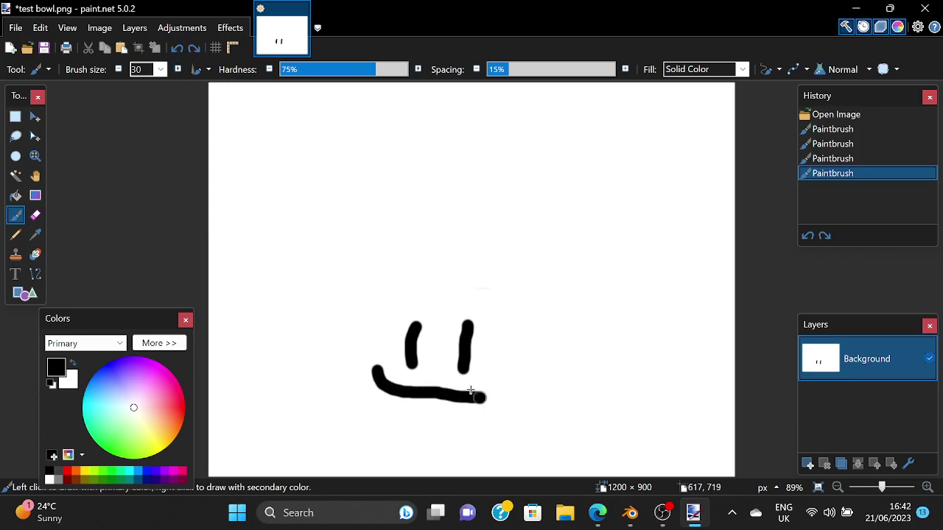
{"action": "left_click", "coordinate": [175, 48]}
{"action": "mouse_move", "coordinate": [373, 374]}
{"action": "left_mouse_down"}
{"action": "mouse_move", "coordinate": [424, 396]}
{"action": "mouse_move", "coordinate": [483, 401]}
{"action": "left_mouse_up"}
{"action": "left_click", "coordinate": [177, 48]}
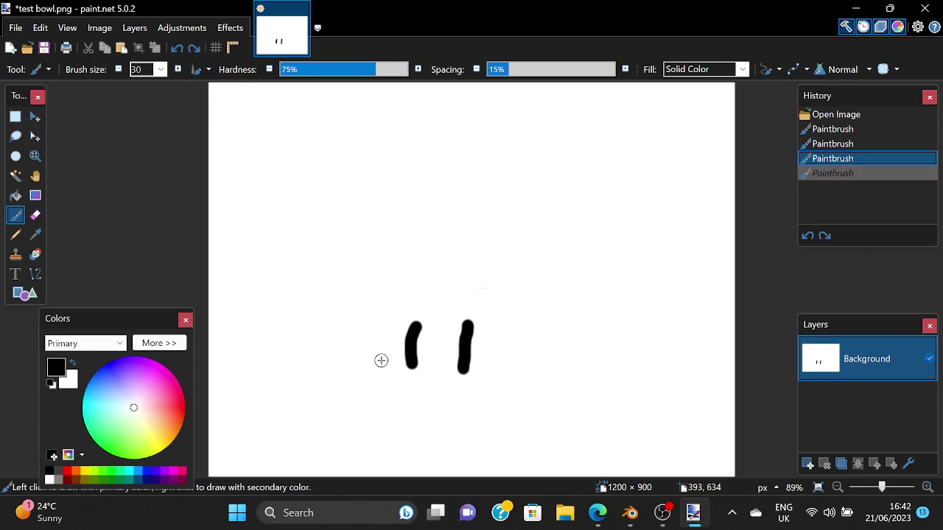
{"action": "mouse_move", "coordinate": [390, 372]}
{"action": "left_mouse_down"}
{"action": "mouse_move", "coordinate": [416, 388]}
{"action": "mouse_move", "coordinate": [472, 391]}
{"action": "left_mouse_up"}
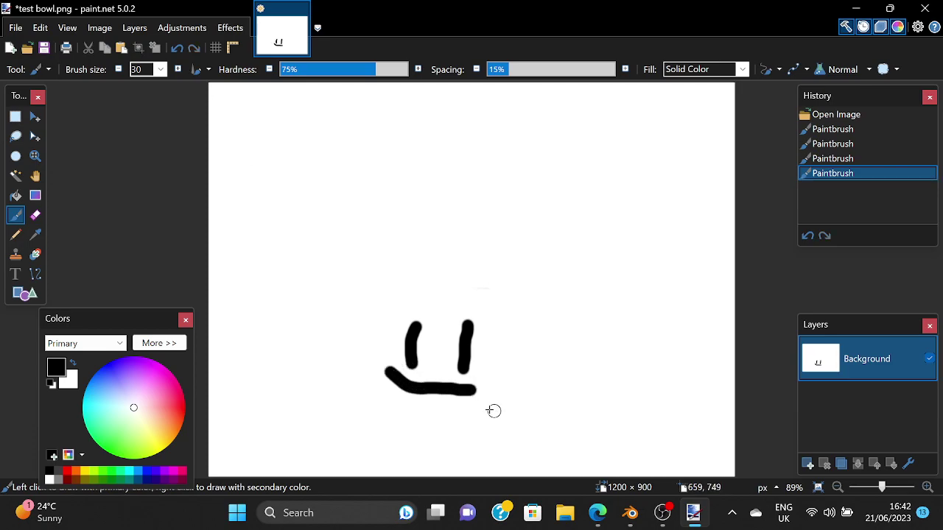
{"action": "left_click", "coordinate": [177, 49]}
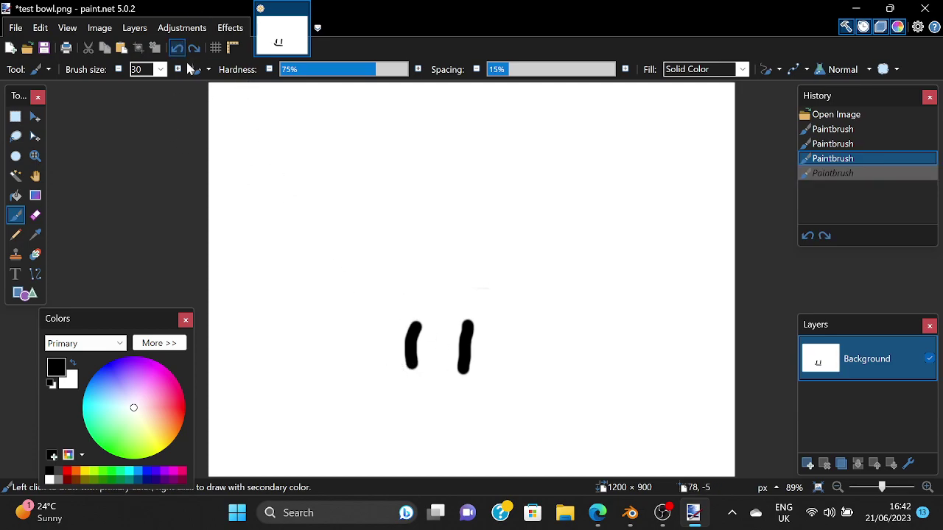
- Draw a curved black smile below the eyes and add a small tongue under its right part
{"action": "mouse_move", "coordinate": [406, 390]}
{"action": "left_mouse_down"}
{"action": "mouse_move", "coordinate": [468, 404]}
{"action": "mouse_move", "coordinate": [493, 384]}
{"action": "left_mouse_up"}
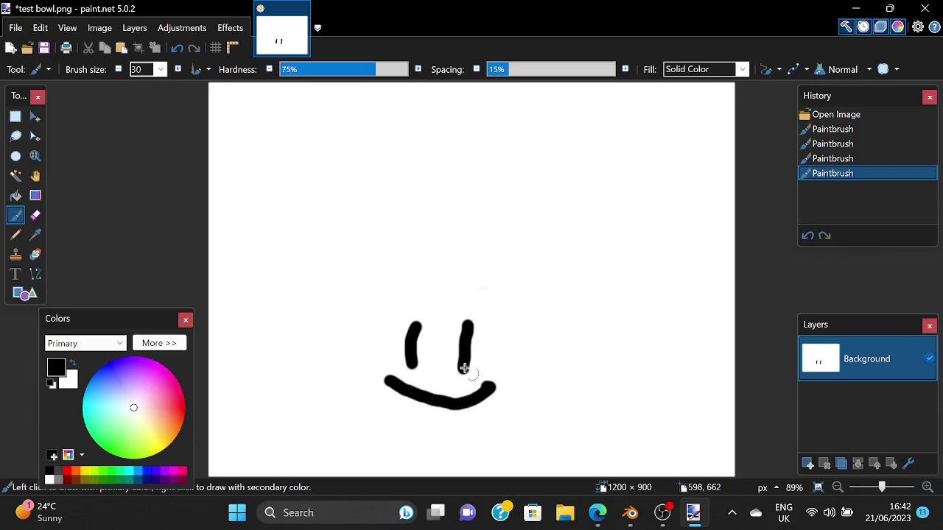
{"action": "left_click", "coordinate": [467, 414]}
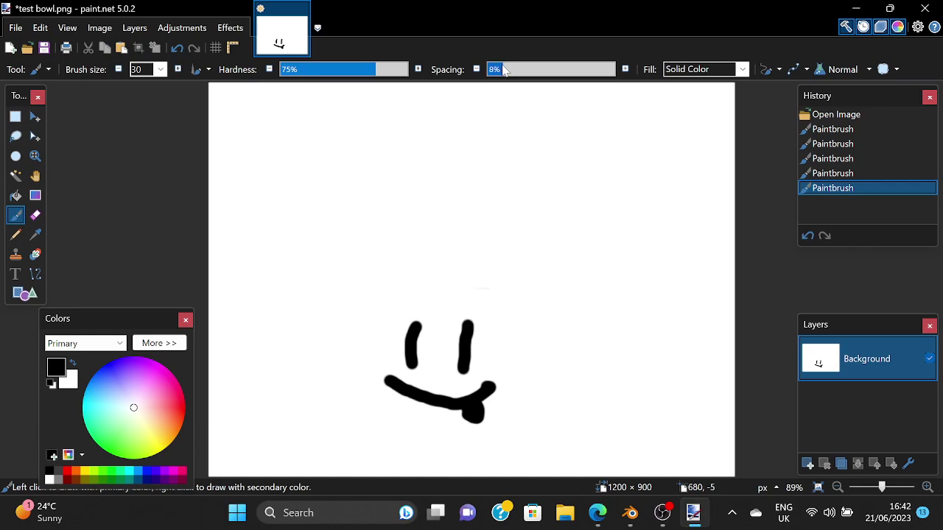
- Save the redrawn face as a new PNG named test bowl2 in the Downloads folder
{"action": "left_click", "coordinate": [20, 34]}
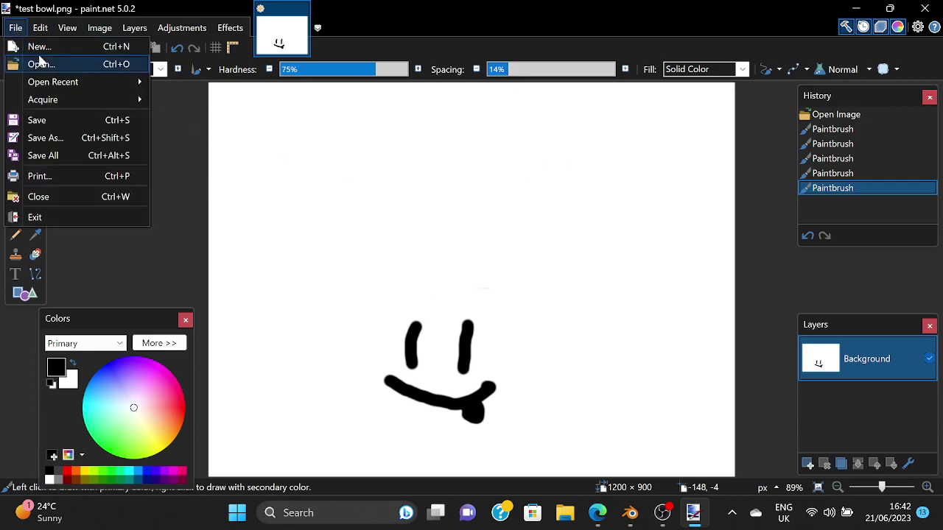
{"action": "left_click", "coordinate": [52, 137]}
{"action": "left_click", "coordinate": [138, 272]}
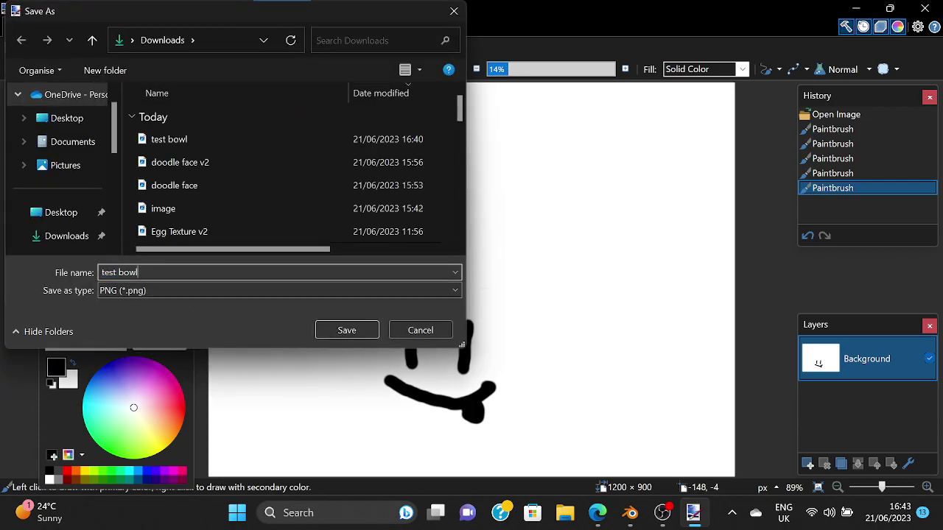
{"action": "left_click", "coordinate": [342, 330]}
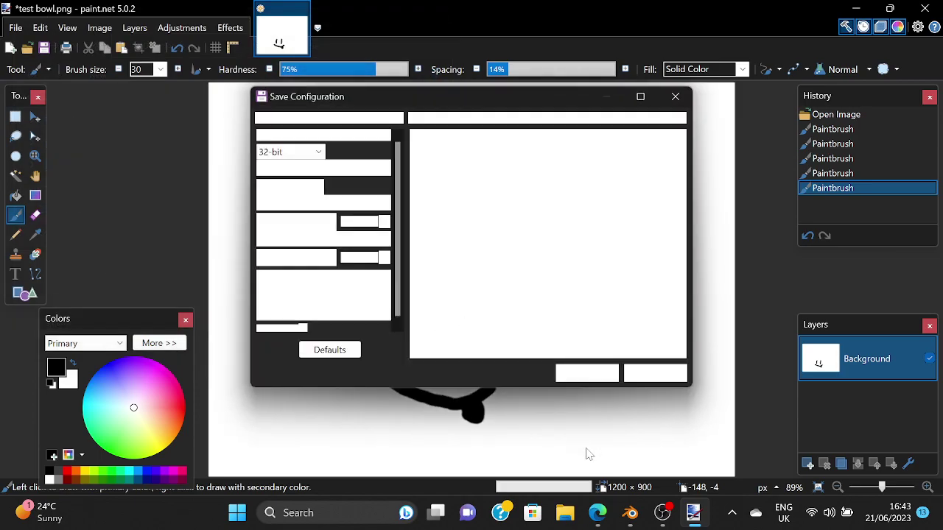
{"action": "left_click", "coordinate": [586, 373]}
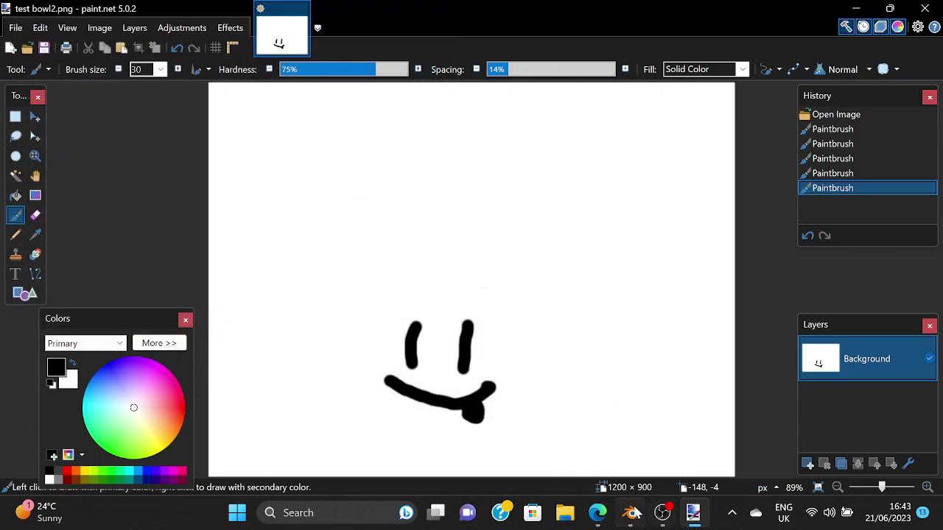
- Switch to Blender and replace the bowl's base color image with test bowl2.png from the Downloads folder
{"action": "left_click", "coordinate": [630, 513]}
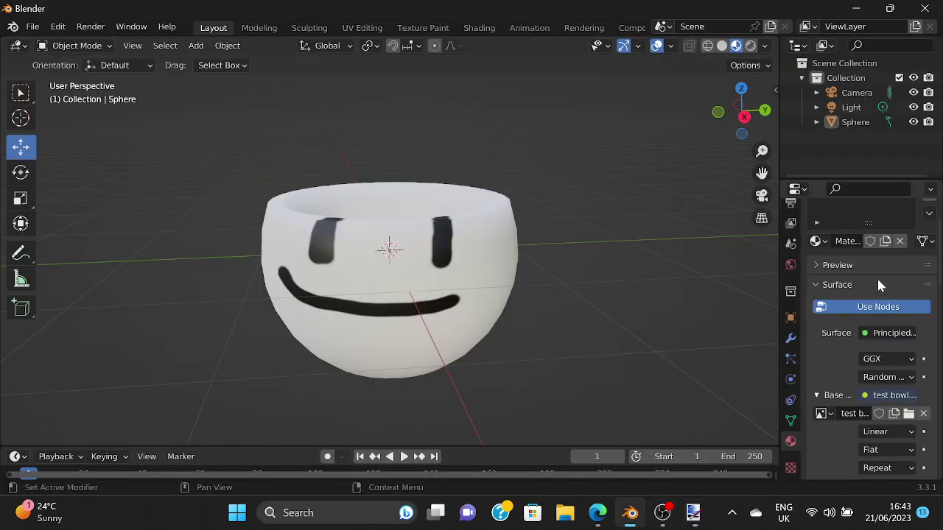
{"action": "left_click", "coordinate": [910, 420]}
{"action": "scroll", "coordinate": [543, 153], "scroll_direction": "down", "scroll_amount": 2}
{"action": "left_click_drag", "start_coordinate": [859, 131], "coordinate": [847, 411]}
{"action": "left_click", "coordinate": [424, 271]}
{"action": "left_click", "coordinate": [685, 459]}
{"action": "mouse_move", "coordinate": [518, 271]}
{"action": "middle_mouse_down"}
{"action": "mouse_move", "coordinate": [607, 222]}
{"action": "mouse_move", "coordinate": [548, 208]}
{"action": "mouse_move", "coordinate": [506, 134]}
{"action": "mouse_move", "coordinate": [537, 145]}
{"action": "mouse_move", "coordinate": [548, 217]}
{"action": "mouse_move", "coordinate": [614, 267]}
{"action": "middle_mouse_up"}
- Switch back to paint.net and paint over the whole face in white with brush size 700
{"action": "left_click", "coordinate": [693, 513]}
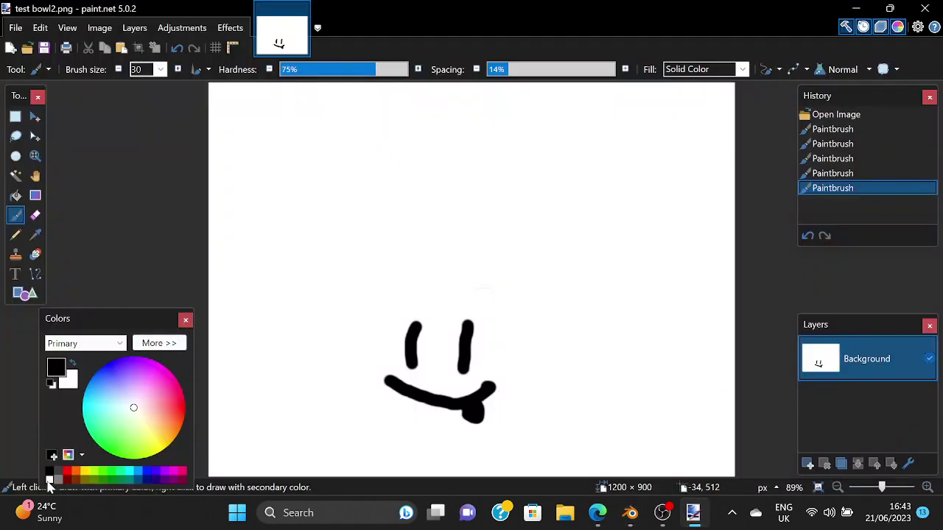
{"action": "left_click", "coordinate": [49, 480]}
{"action": "left_click", "coordinate": [160, 69]}
{"action": "scroll", "coordinate": [149, 365], "scroll_direction": "down", "scroll_amount": 5}
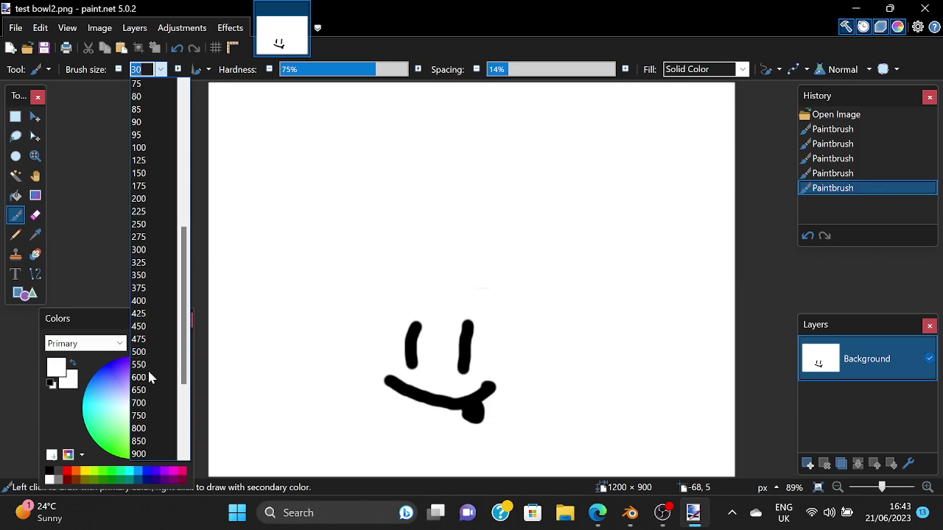
{"action": "left_click", "coordinate": [138, 403]}
{"action": "left_click", "coordinate": [417, 332]}
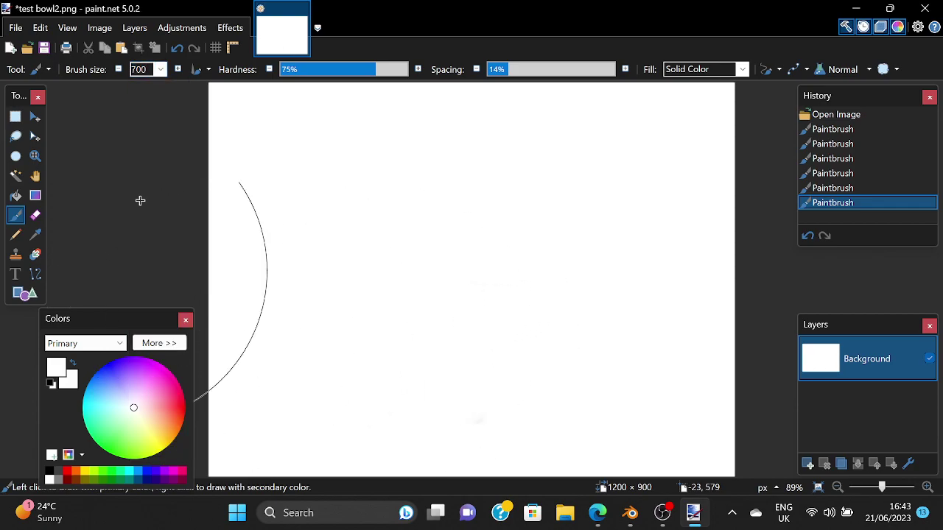
- Stamp a soft black circle mid-canvas with brush size 550 and cover its centre with white
{"action": "left_click", "coordinate": [160, 69]}
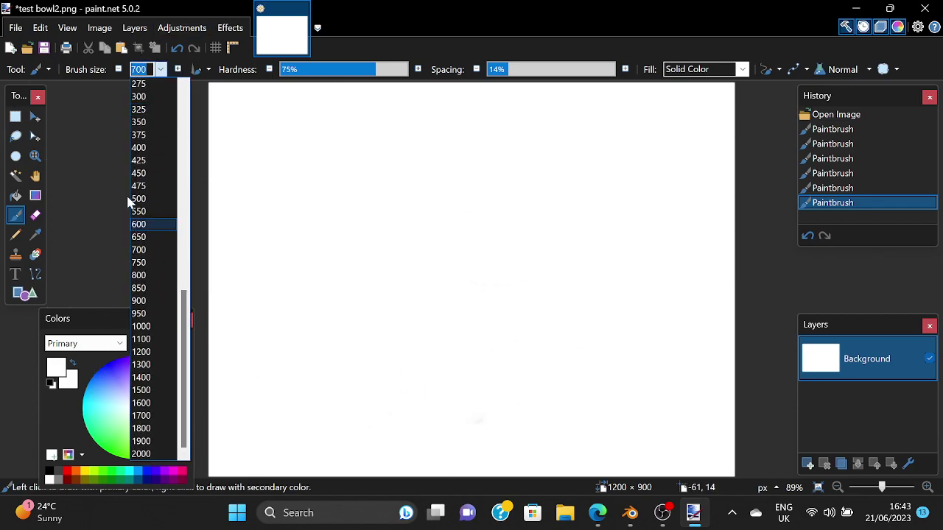
{"action": "left_click", "coordinate": [141, 454]}
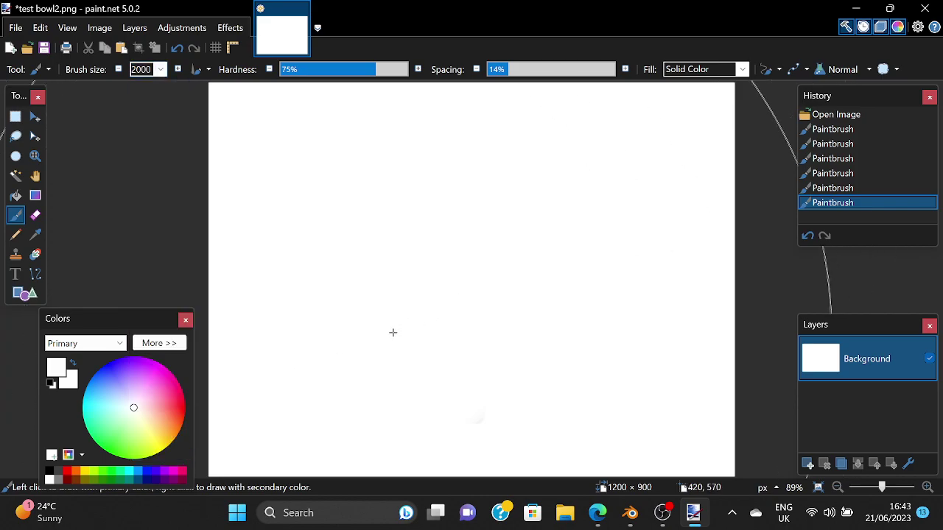
{"action": "left_click", "coordinate": [163, 69]}
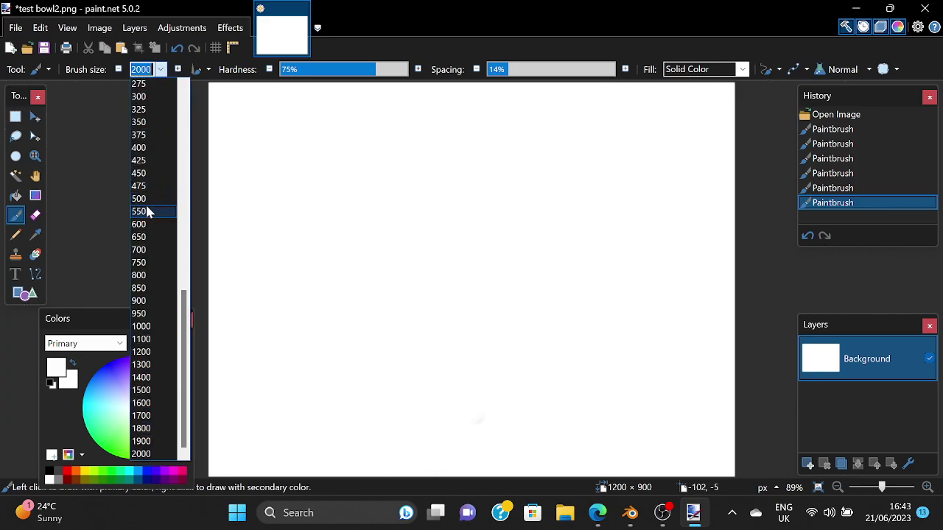
{"action": "left_click", "coordinate": [147, 211]}
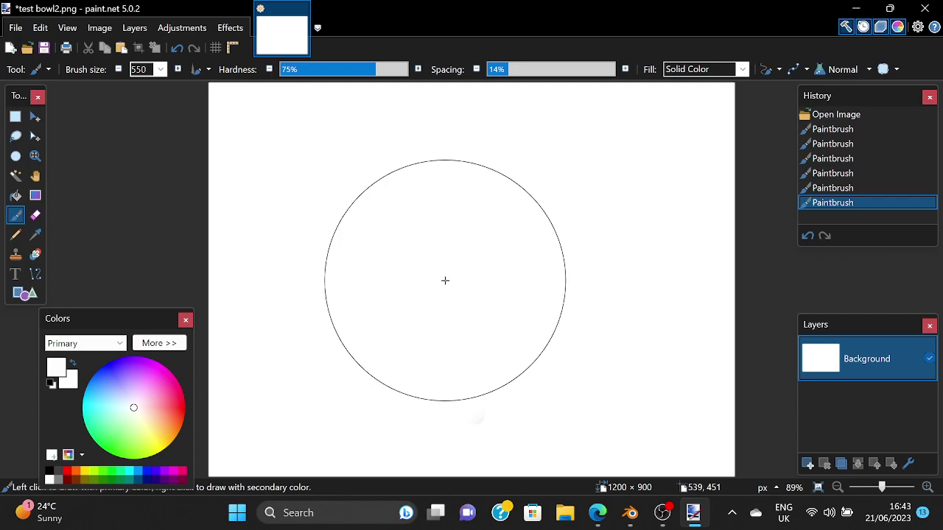
{"action": "left_click", "coordinate": [49, 472]}
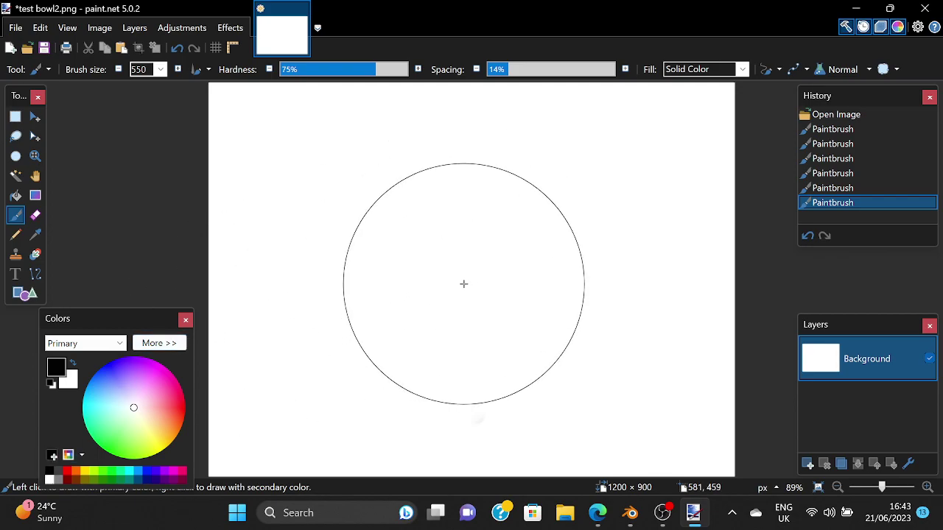
{"action": "left_click", "coordinate": [463, 284]}
{"action": "left_click", "coordinate": [50, 480]}
{"action": "left_click", "coordinate": [461, 280]}
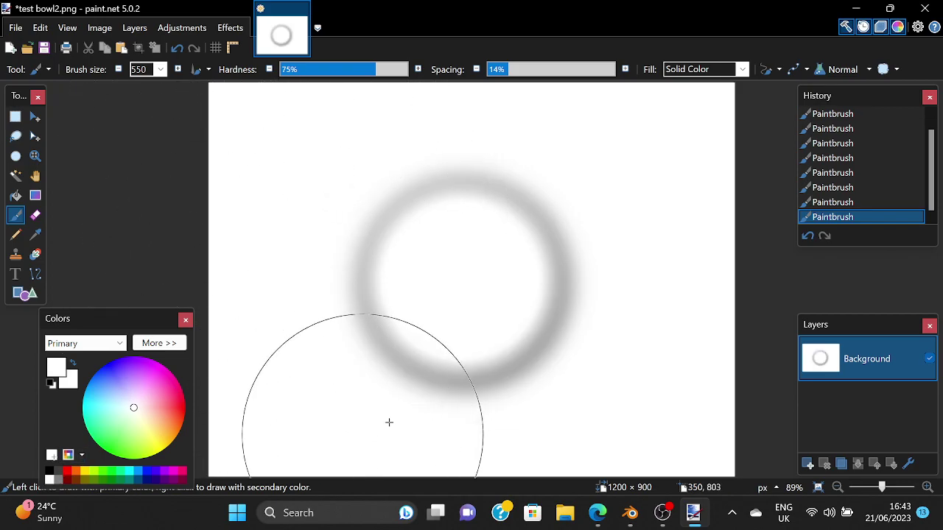
{"action": "left_click", "coordinate": [463, 281]}
{"action": "left_click", "coordinate": [464, 281]}
- Step back through the white circle stamps to the darker grey ring
{"action": "left_click", "coordinate": [178, 49]}
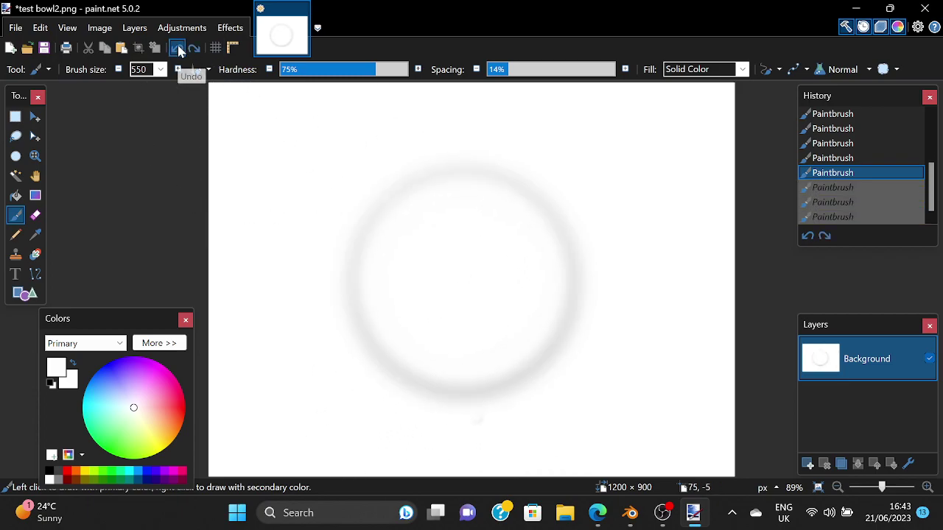
{"action": "left_click", "coordinate": [178, 49]}
{"action": "left_click", "coordinate": [178, 49]}
{"action": "left_click", "coordinate": [193, 49]}
{"action": "left_click", "coordinate": [194, 48]}
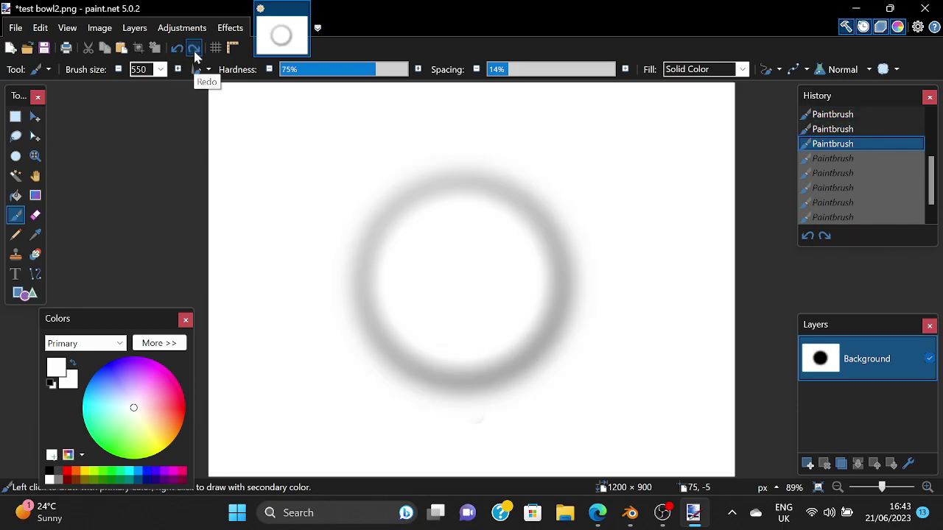
- Set the paintbrush to black with a brush size of 30
{"action": "left_click", "coordinate": [49, 472]}
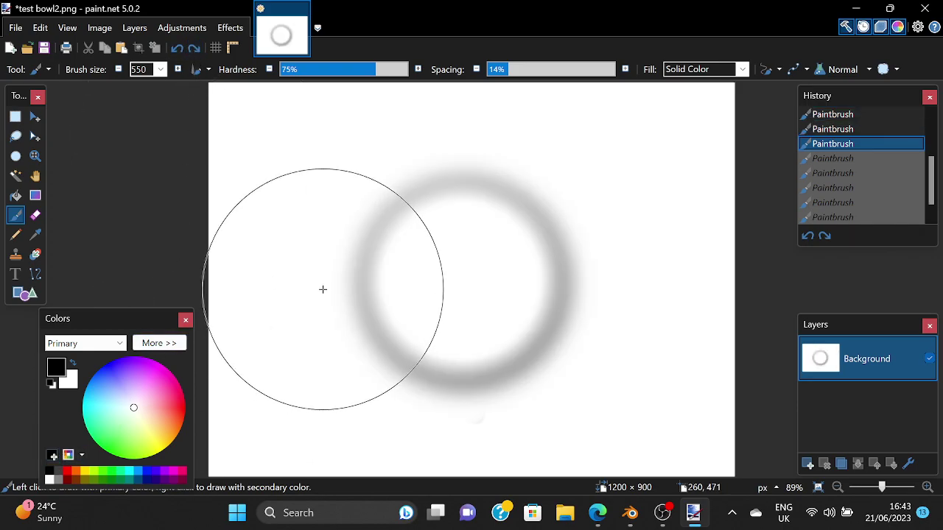
{"action": "left_click", "coordinate": [160, 69]}
{"action": "scroll", "coordinate": [155, 132], "scroll_direction": "up", "scroll_amount": 11}
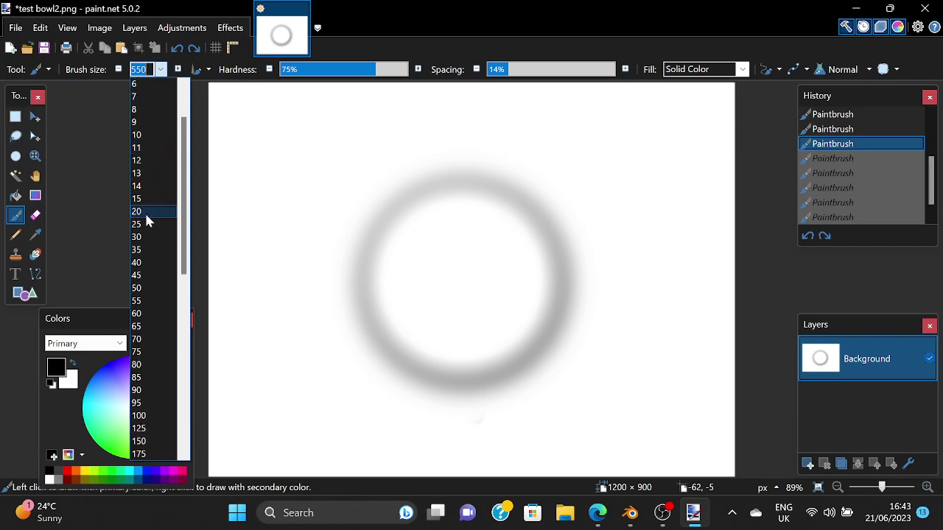
{"action": "left_click", "coordinate": [144, 237]}
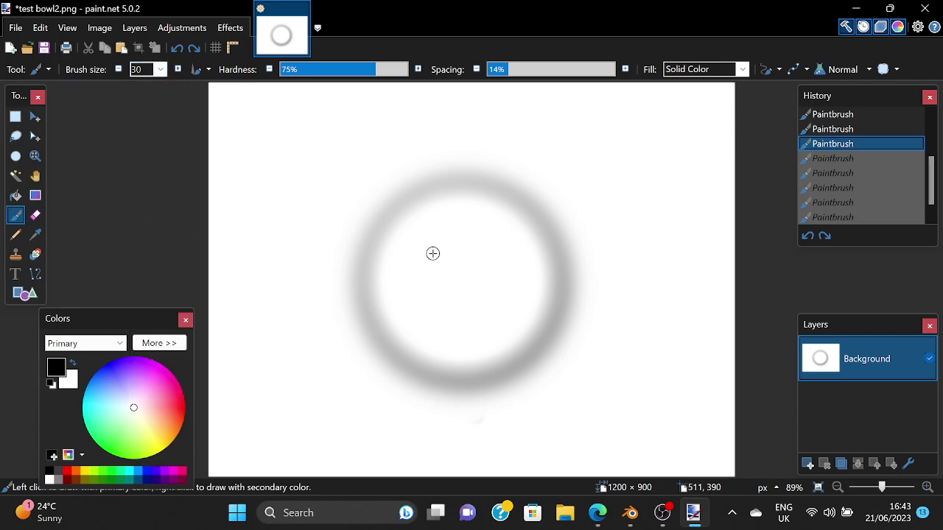
- Draw two eyes and a smile inside the grey ring, and undo everything back to the blank white canvas
{"action": "mouse_move", "coordinate": [436, 283]}
{"action": "left_mouse_down"}
{"action": "mouse_move", "coordinate": [452, 323]}
{"action": "mouse_move", "coordinate": [488, 315]}
{"action": "left_mouse_up"}
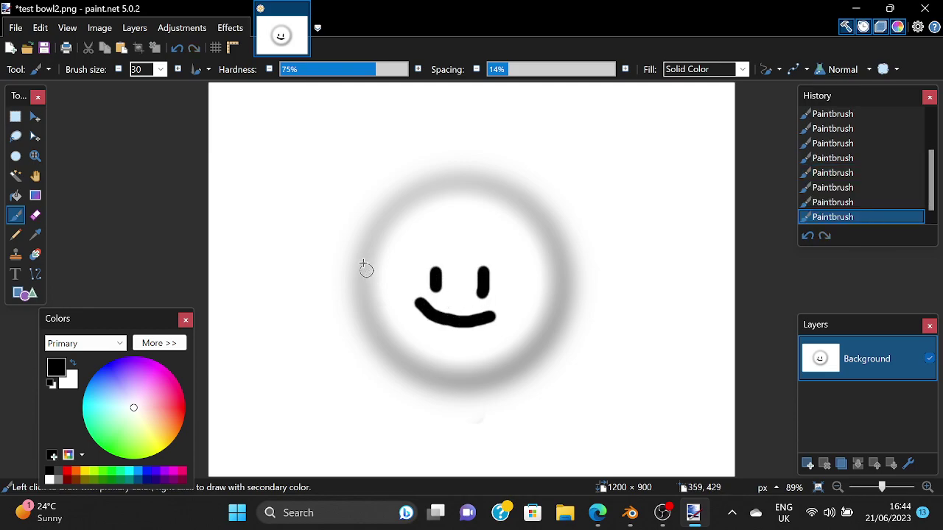
{"action": "left_click", "coordinate": [177, 48]}
{"action": "left_click", "coordinate": [177, 49]}
{"action": "left_click", "coordinate": [177, 49]}
{"action": "left_click", "coordinate": [176, 49]}
{"action": "left_click", "coordinate": [177, 49]}
{"action": "left_click", "coordinate": [177, 49]}
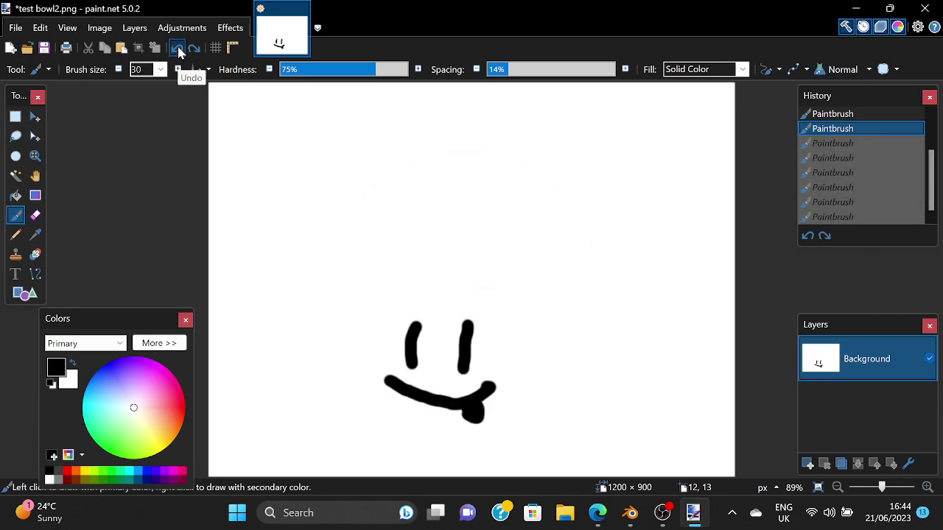
{"action": "left_click", "coordinate": [194, 49]}
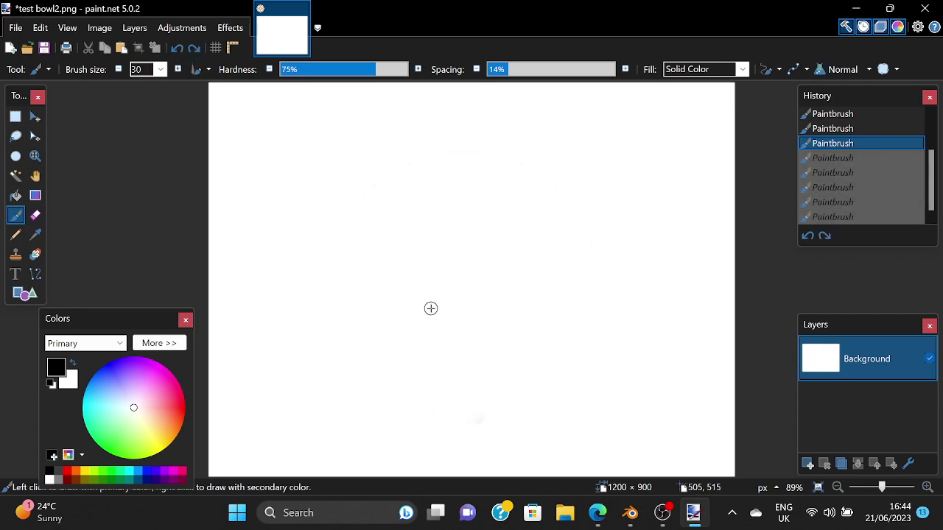
- Draw two short vertical eyes and a wide curved smile in black on the lower middle of the canvas
{"action": "mouse_move", "coordinate": [429, 300]}
{"action": "left_mouse_down"}
{"action": "mouse_move", "coordinate": [431, 346]}
{"action": "mouse_move", "coordinate": [484, 351]}
{"action": "left_mouse_up"}
{"action": "mouse_move", "coordinate": [396, 361]}
{"action": "left_mouse_down"}
{"action": "mouse_move", "coordinate": [421, 387]}
{"action": "mouse_move", "coordinate": [500, 389]}
{"action": "mouse_move", "coordinate": [520, 366]}
{"action": "left_mouse_up"}
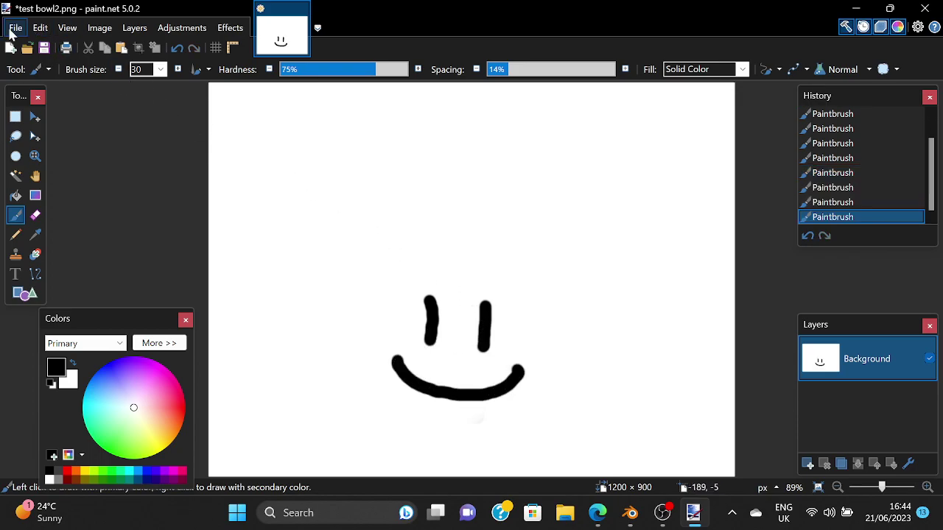
- Save the redrawn face as a new PNG named test bowl3 in the Downloads folder
{"action": "left_click", "coordinate": [16, 28]}
{"action": "left_click", "coordinate": [59, 132]}
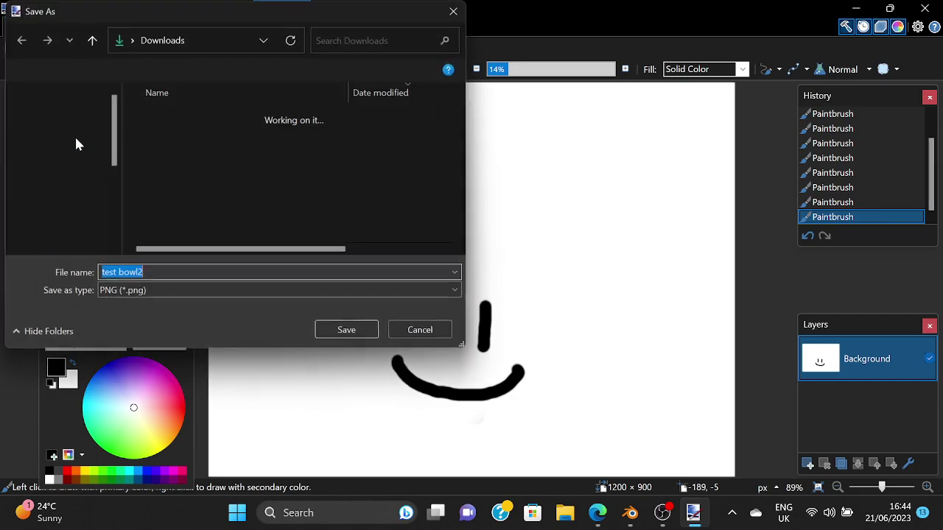
{"action": "left_click", "coordinate": [209, 267]}
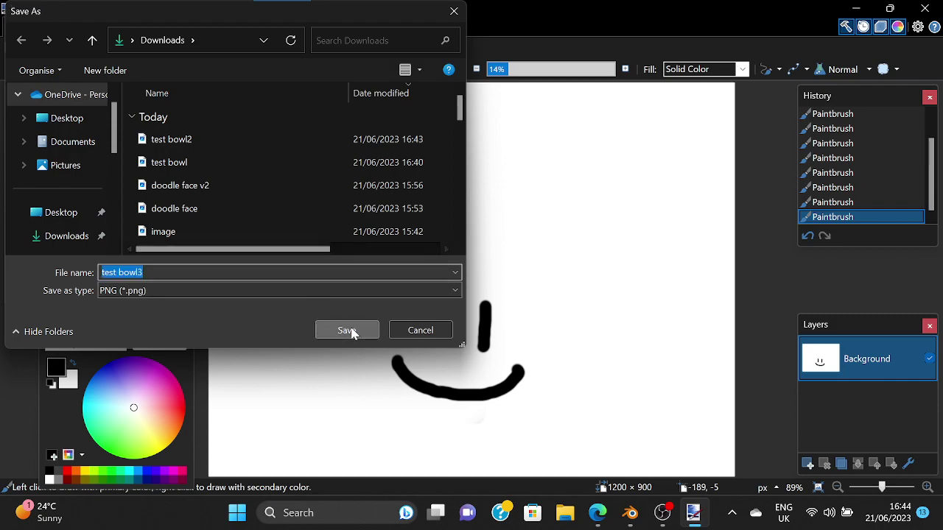
{"action": "left_click", "coordinate": [352, 332]}
{"action": "left_click", "coordinate": [586, 374]}
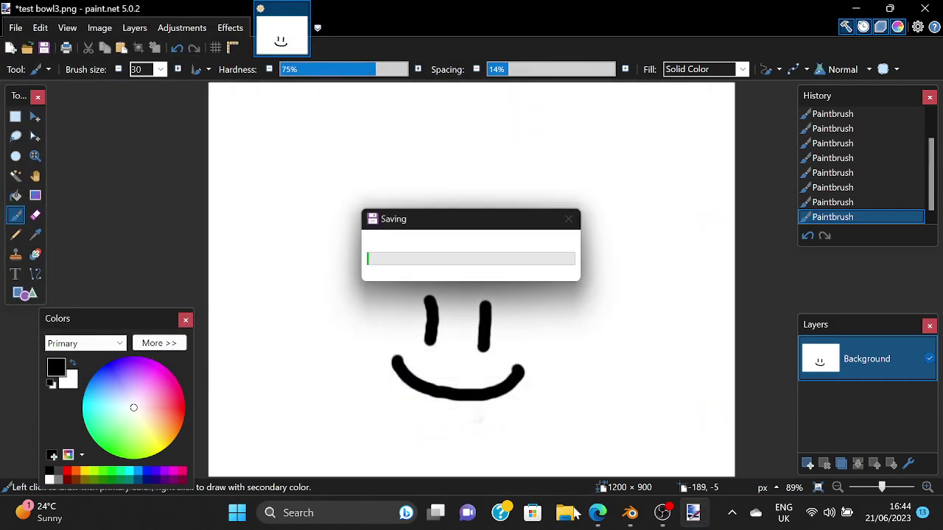
{"action": "key", "text": "super+e"}
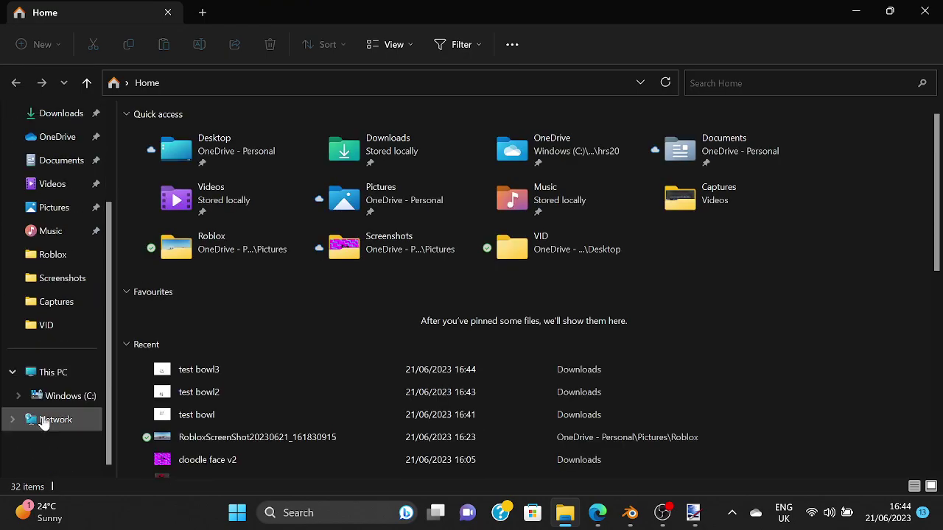
{"action": "left_click", "coordinate": [52, 372]}
{"action": "right_click", "coordinate": [628, 383]}
{"action": "right_click", "coordinate": [499, 382]}
{"action": "left_click", "coordinate": [925, 10]}
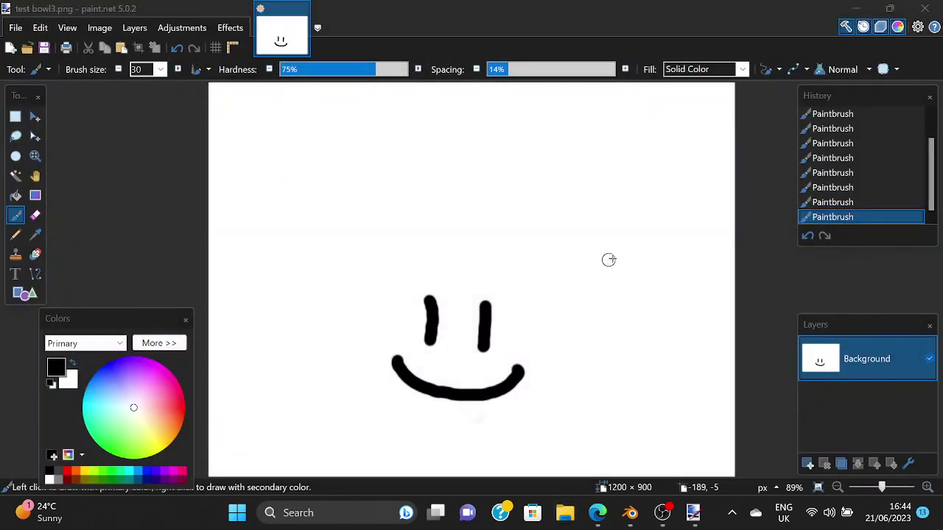
{"action": "left_click", "coordinate": [662, 513]}
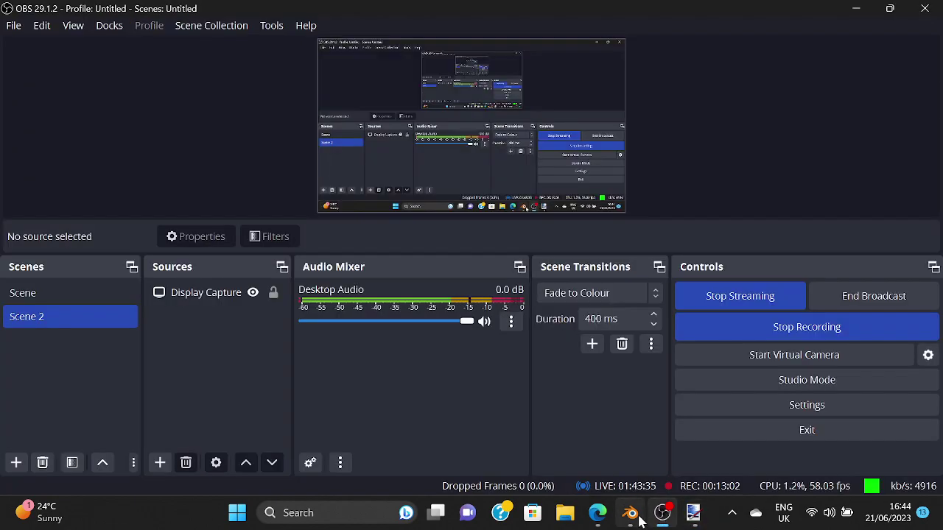
{"action": "left_click", "coordinate": [692, 511]}
- Switch to Blender and replace the bowl's base color image with test bowl3.png from the Downloads folder
{"action": "left_click", "coordinate": [638, 514]}
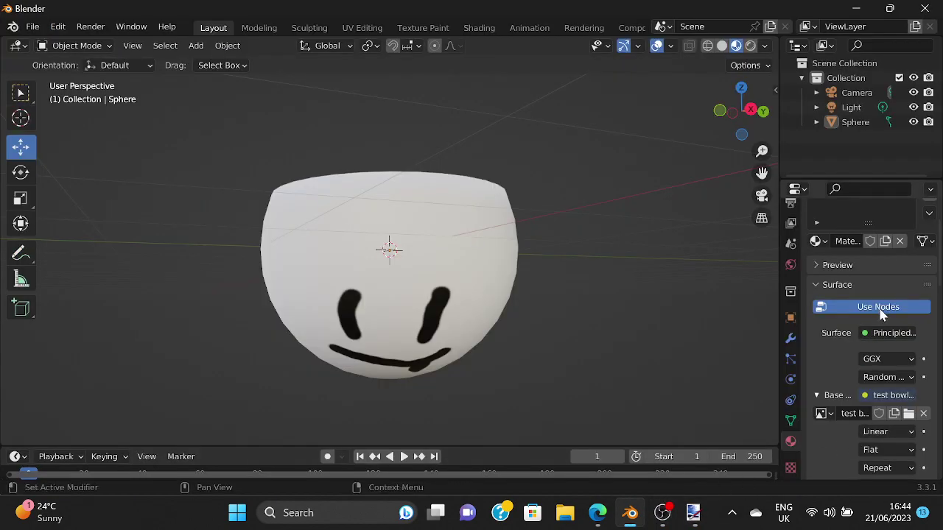
{"action": "left_click", "coordinate": [909, 413]}
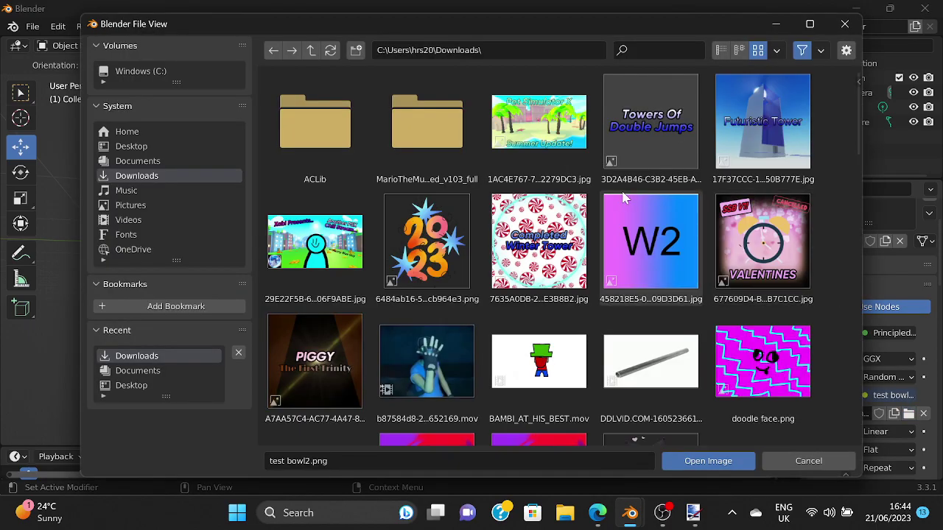
{"action": "scroll", "coordinate": [831, 299], "scroll_direction": "down", "scroll_amount": 2}
{"action": "left_click_drag", "start_coordinate": [857, 158], "coordinate": [796, 385]}
{"action": "left_click", "coordinate": [539, 228]}
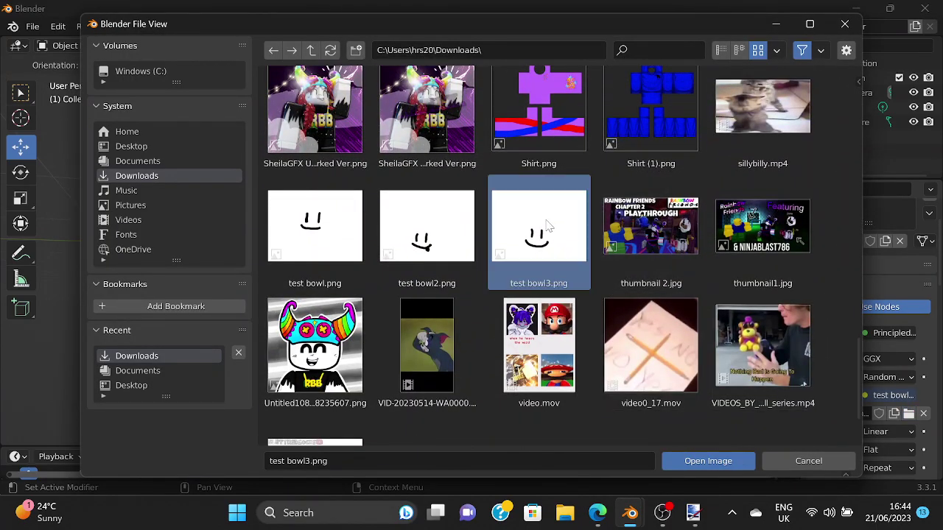
{"action": "left_click", "coordinate": [700, 459]}
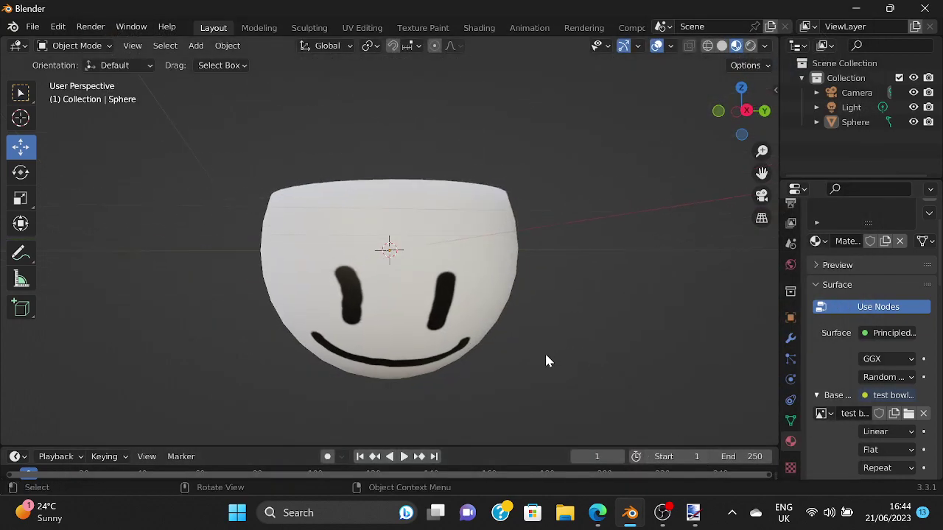
- Switch back to paint.net and draw higher black eyes and a wider smile above the existing smile
{"action": "left_click", "coordinate": [693, 513]}
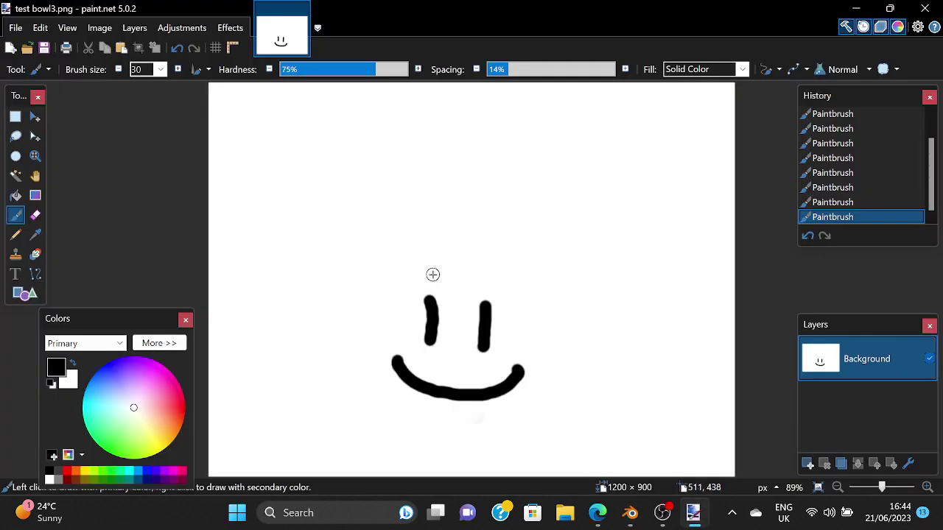
{"action": "left_click_drag", "start_coordinate": [426, 265], "coordinate": [428, 295]}
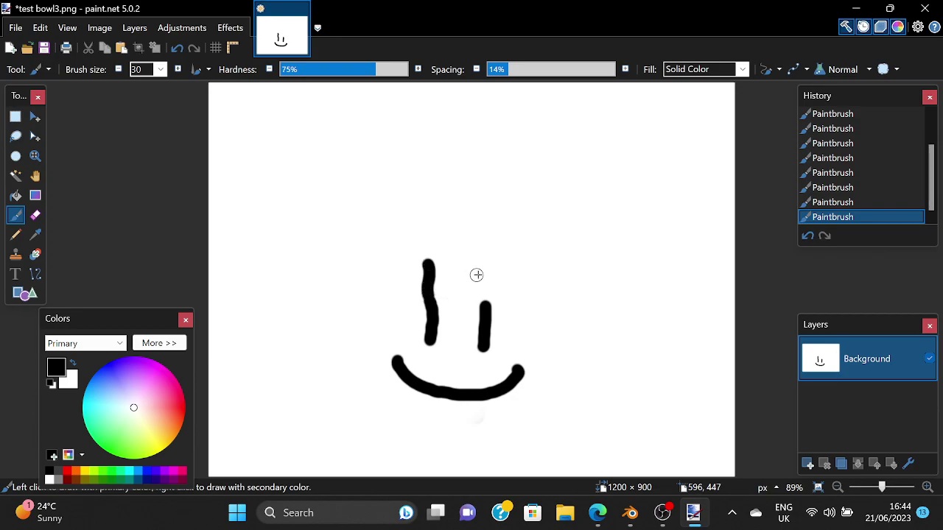
{"action": "left_click_drag", "start_coordinate": [485, 262], "coordinate": [485, 288]}
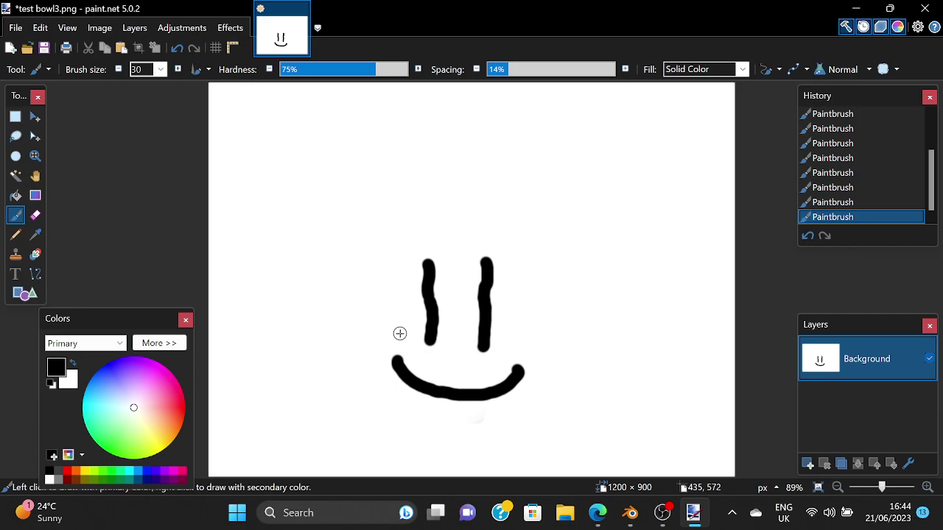
{"action": "mouse_move", "coordinate": [390, 325]}
{"action": "left_mouse_down"}
{"action": "mouse_move", "coordinate": [428, 345]}
{"action": "mouse_move", "coordinate": [489, 346]}
{"action": "mouse_move", "coordinate": [545, 316]}
{"action": "left_mouse_up"}
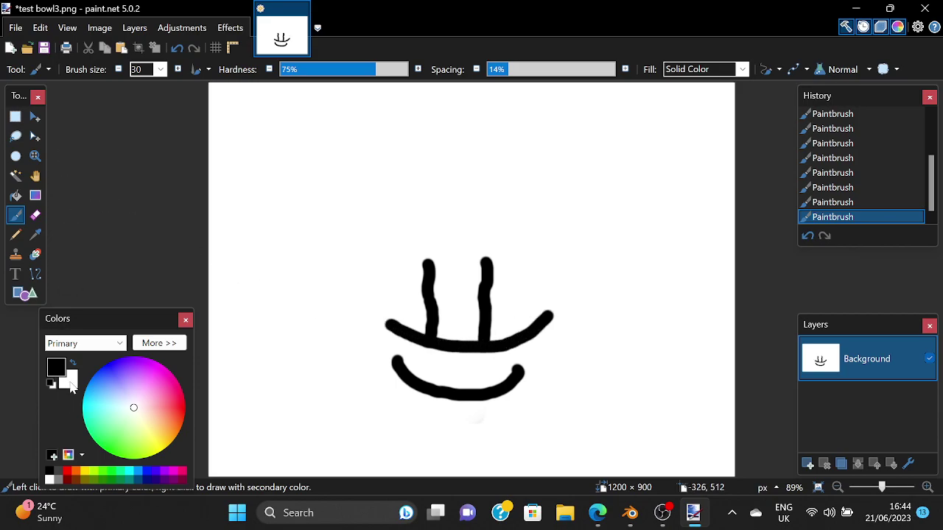
- Paint over the old smile and the old lower eye strokes in white, and touch up the new eyes in black
{"action": "left_click", "coordinate": [50, 480]}
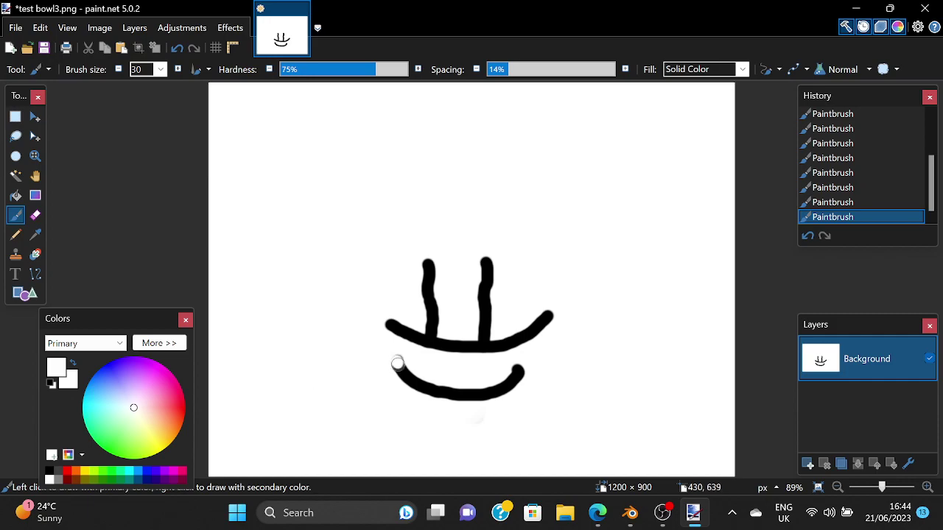
{"action": "left_click_drag", "start_coordinate": [412, 388], "coordinate": [491, 400]}
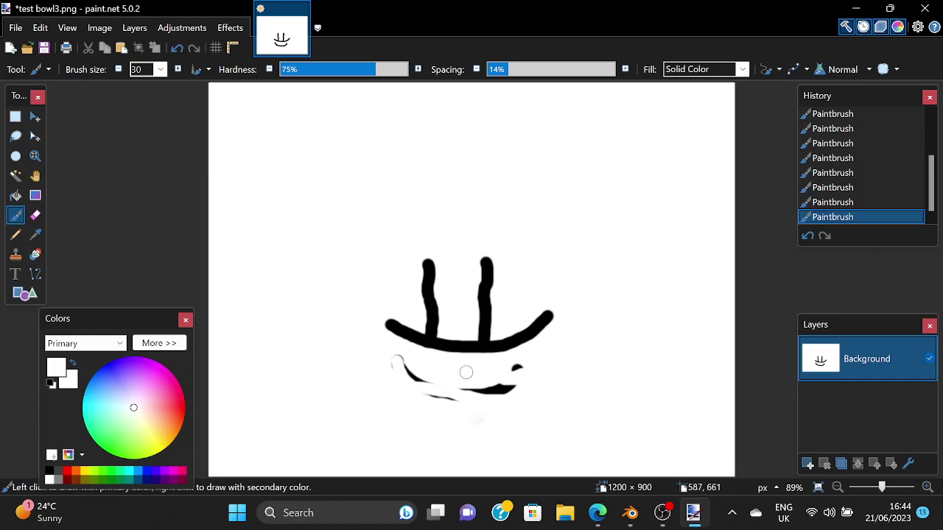
{"action": "mouse_move", "coordinate": [429, 328]}
{"action": "left_mouse_down"}
{"action": "mouse_move", "coordinate": [429, 315]}
{"action": "mouse_move", "coordinate": [487, 322]}
{"action": "left_mouse_up"}
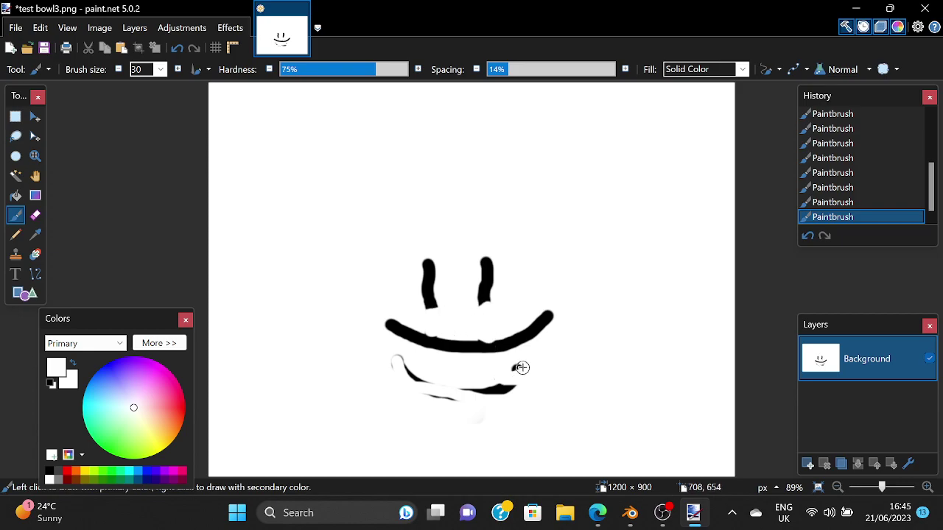
{"action": "mouse_move", "coordinate": [521, 369]}
{"action": "left_mouse_down"}
{"action": "mouse_move", "coordinate": [486, 386]}
{"action": "mouse_move", "coordinate": [406, 368]}
{"action": "left_mouse_up"}
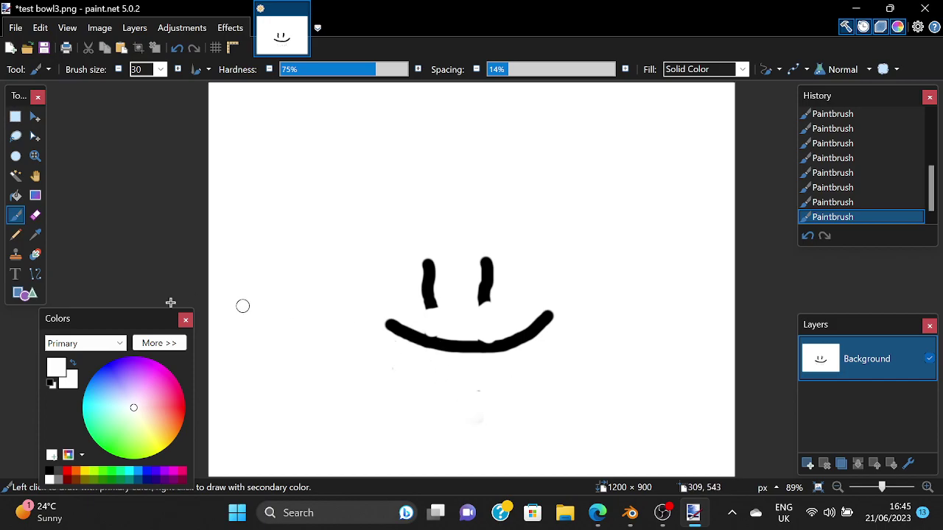
{"action": "left_click", "coordinate": [52, 472]}
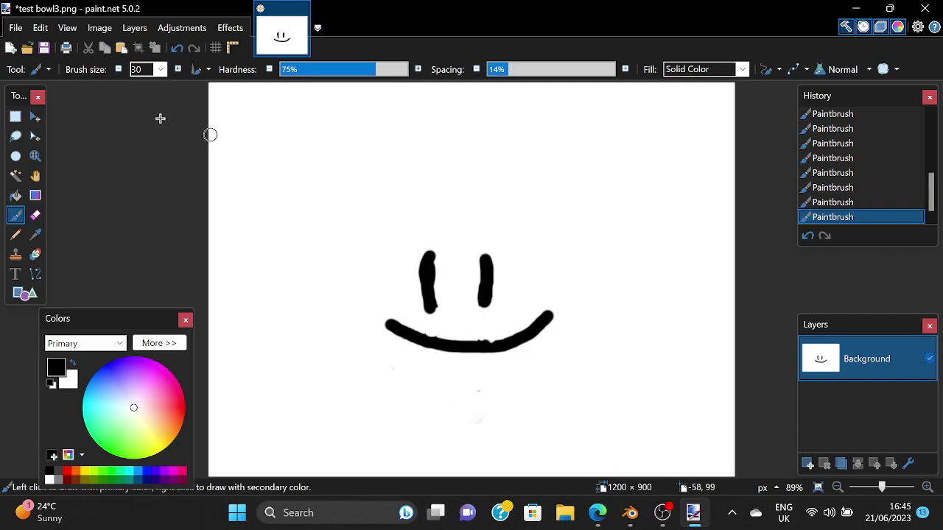
- Save the redrawn face as a new PNG named test bowl4 in the Downloads folder
{"action": "left_click", "coordinate": [18, 29]}
{"action": "left_click", "coordinate": [18, 29]}
{"action": "left_click", "coordinate": [11, 28]}
{"action": "left_click", "coordinate": [20, 34]}
{"action": "left_click", "coordinate": [16, 27]}
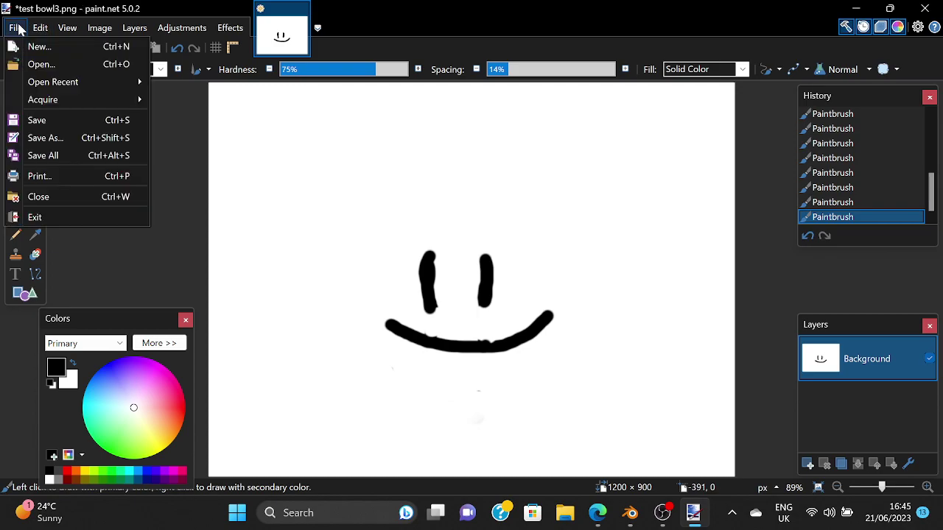
{"action": "left_click", "coordinate": [46, 137]}
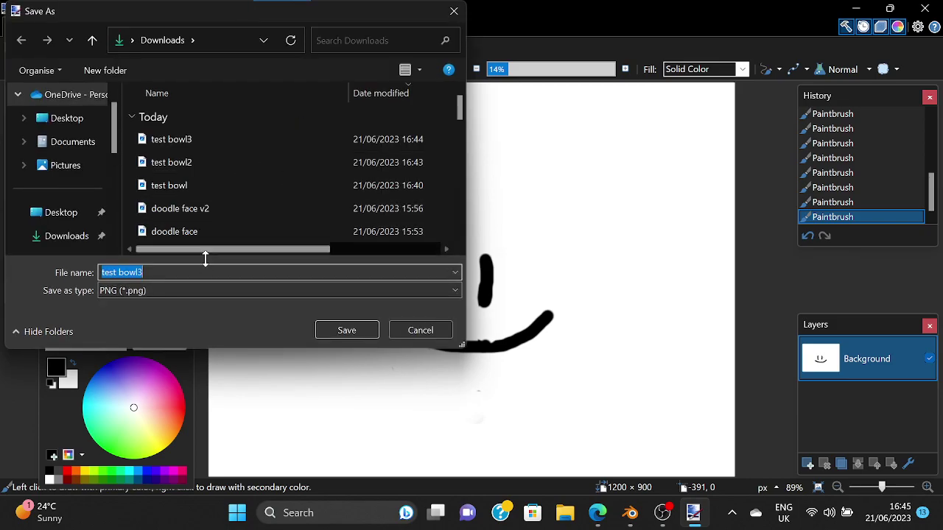
{"action": "left_click", "coordinate": [219, 269]}
{"action": "key", "text": "BackSpace"}
{"action": "type", "text": "4"}
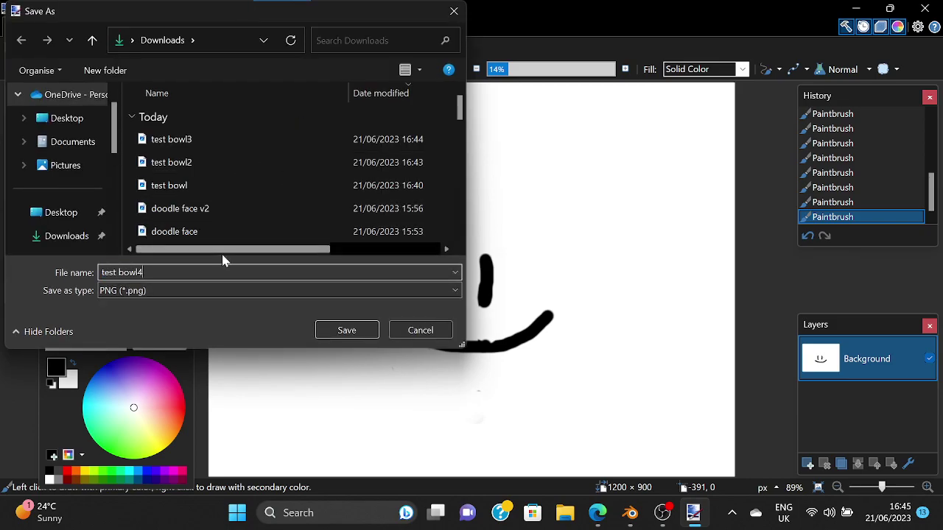
{"action": "left_click", "coordinate": [341, 332]}
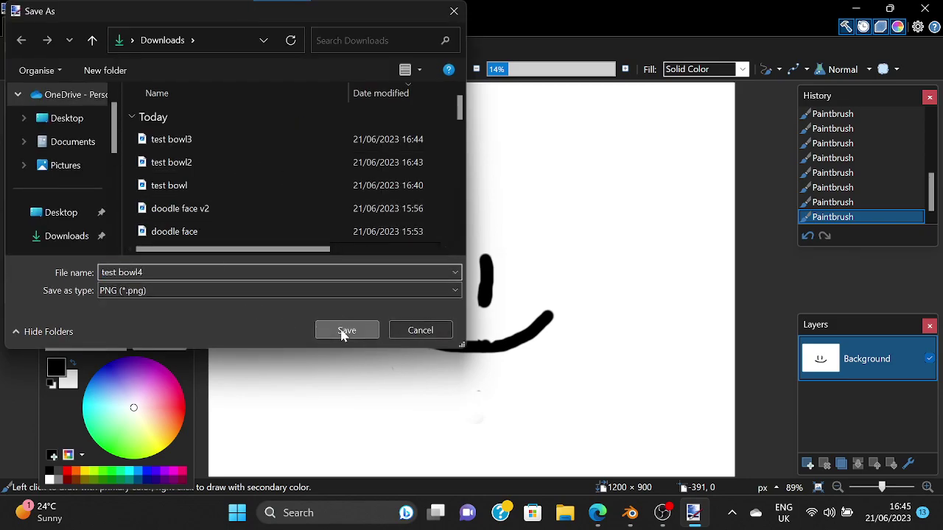
{"action": "left_click", "coordinate": [587, 373]}
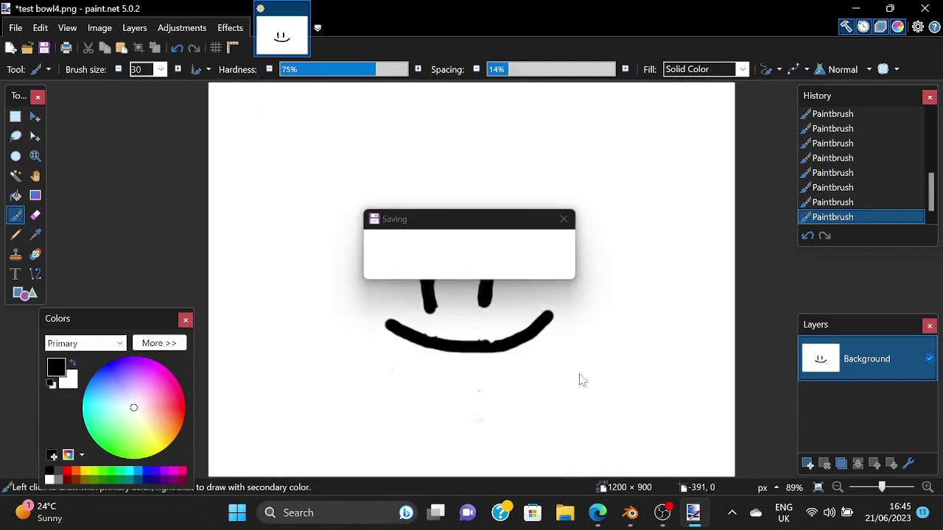
- Switch to Blender and replace the bowl's base color image with test bowl4.png from the Downloads folder
{"action": "left_click", "coordinate": [629, 512]}
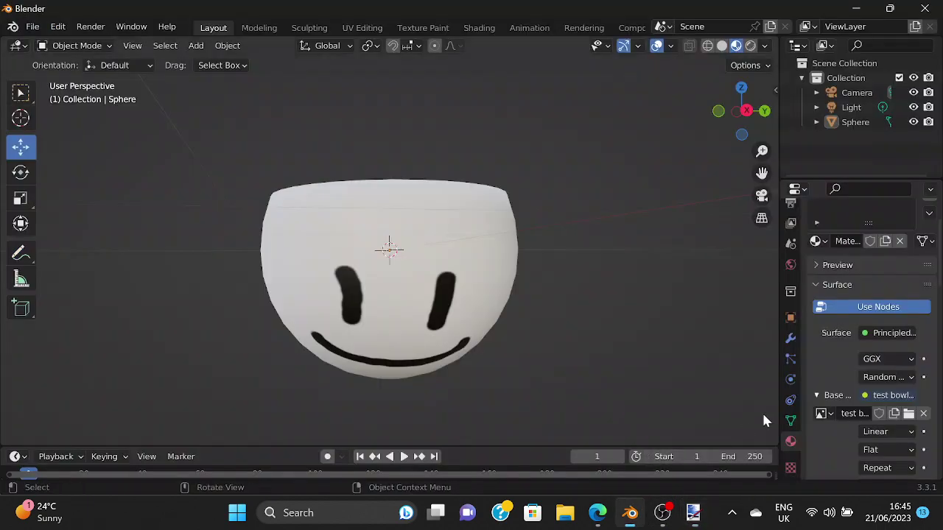
{"action": "left_click", "coordinate": [908, 414]}
{"action": "scroll", "coordinate": [846, 368], "scroll_direction": "down", "scroll_amount": 8}
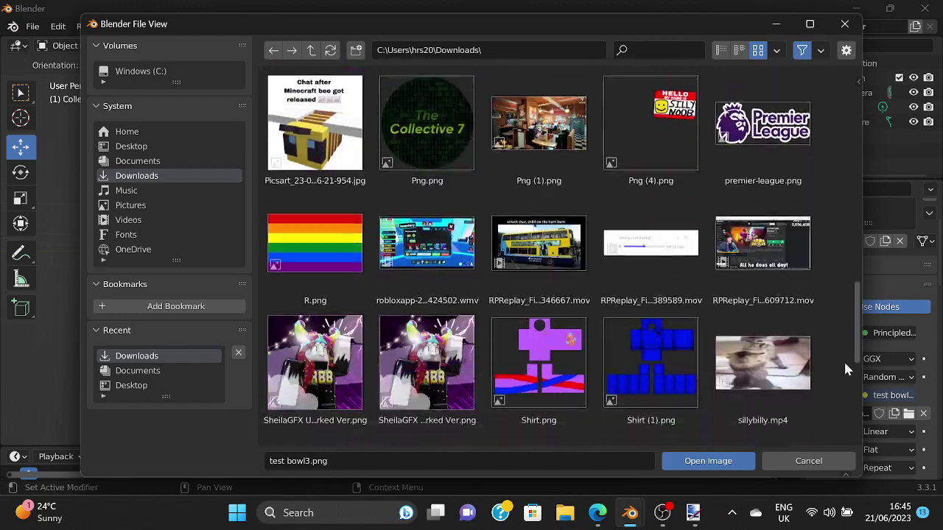
{"action": "scroll", "coordinate": [845, 368], "scroll_direction": "down", "scroll_amount": 5}
{"action": "left_click", "coordinate": [651, 136]}
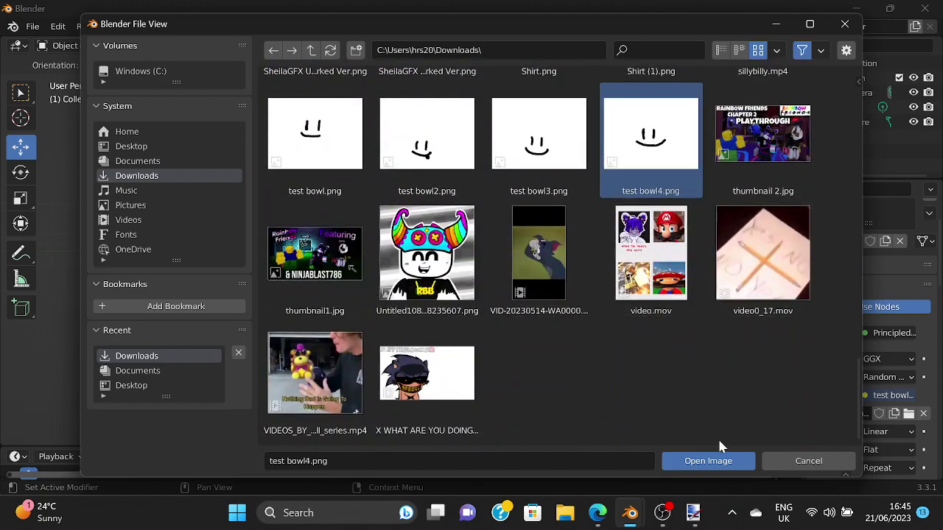
{"action": "left_click", "coordinate": [708, 465]}
{"action": "middle_click_drag", "start_coordinate": [561, 336], "coordinate": [391, 335]}
{"action": "middle_click_drag", "start_coordinate": [547, 345], "coordinate": [556, 307]}
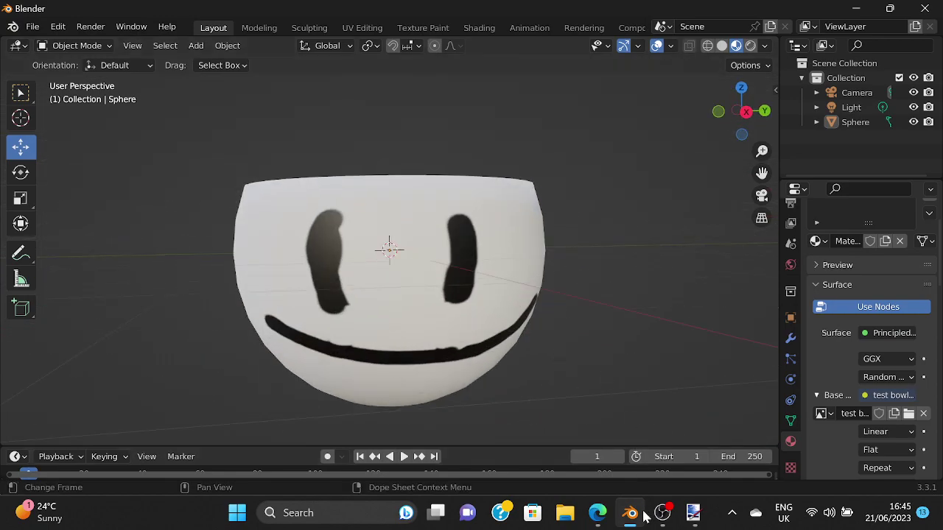
- Switch back to paint.net, outline the face with a rough black rectangle, and paint over the eyes and smile in white
{"action": "left_click", "coordinate": [692, 512]}
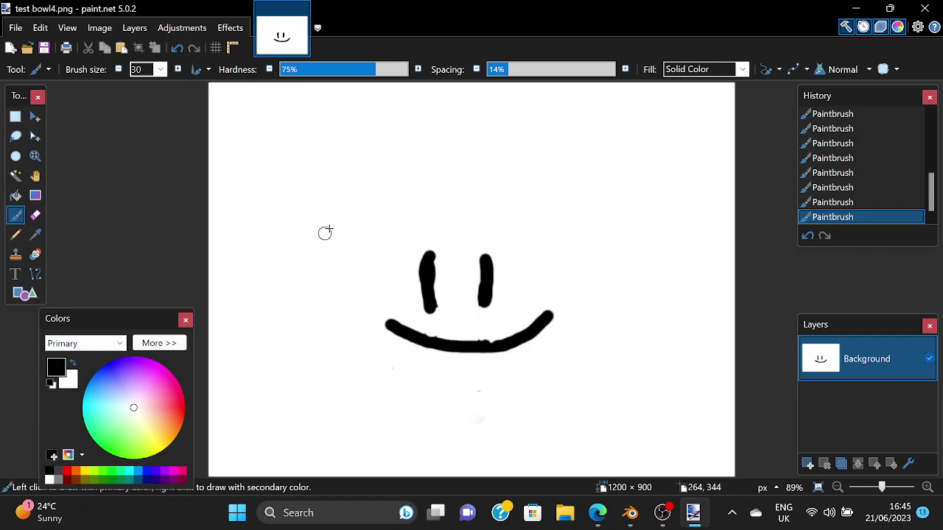
{"action": "mouse_move", "coordinate": [341, 198]}
{"action": "left_mouse_down"}
{"action": "mouse_move", "coordinate": [331, 359]}
{"action": "mouse_move", "coordinate": [684, 382]}
{"action": "mouse_move", "coordinate": [675, 159]}
{"action": "mouse_move", "coordinate": [305, 202]}
{"action": "mouse_move", "coordinate": [343, 193]}
{"action": "mouse_move", "coordinate": [335, 230]}
{"action": "left_mouse_up"}
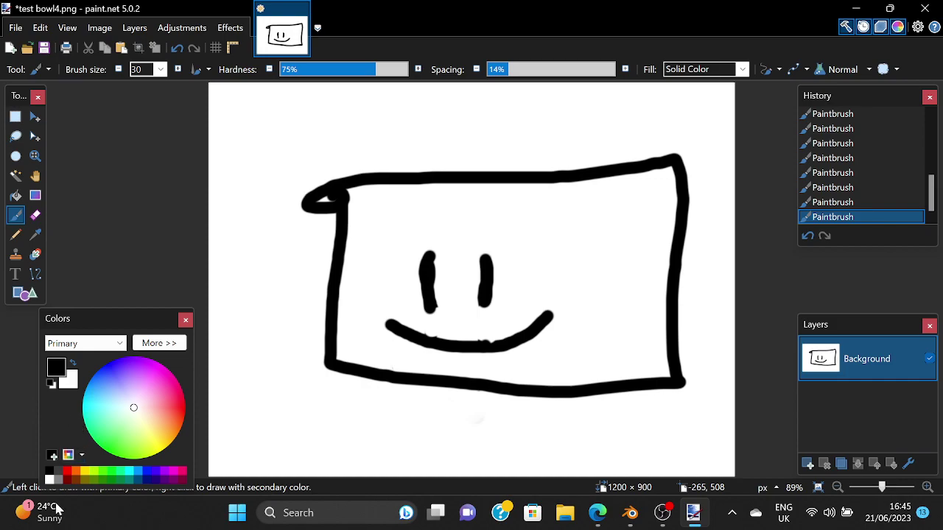
{"action": "left_click", "coordinate": [50, 480]}
{"action": "mouse_move", "coordinate": [440, 280]}
{"action": "left_mouse_down"}
{"action": "mouse_move", "coordinate": [427, 258]}
{"action": "mouse_move", "coordinate": [423, 266]}
{"action": "left_mouse_up"}
{"action": "mouse_move", "coordinate": [430, 320]}
{"action": "left_mouse_down"}
{"action": "mouse_move", "coordinate": [399, 338]}
{"action": "mouse_move", "coordinate": [536, 331]}
{"action": "mouse_move", "coordinate": [537, 322]}
{"action": "mouse_move", "coordinate": [516, 346]}
{"action": "mouse_move", "coordinate": [419, 341]}
{"action": "left_mouse_up"}
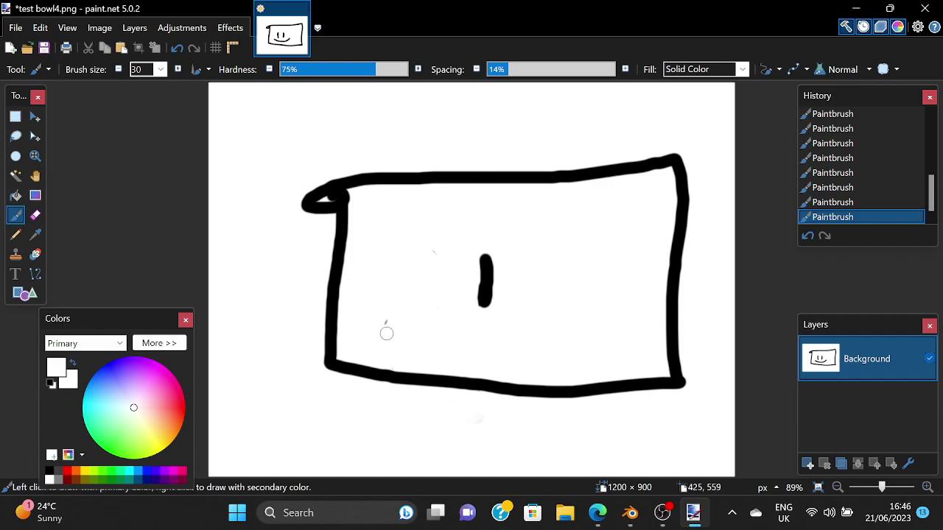
{"action": "mouse_move", "coordinate": [432, 253]}
{"action": "left_mouse_down"}
{"action": "mouse_move", "coordinate": [476, 316]}
{"action": "mouse_move", "coordinate": [505, 288]}
{"action": "mouse_move", "coordinate": [514, 246]}
{"action": "left_mouse_up"}
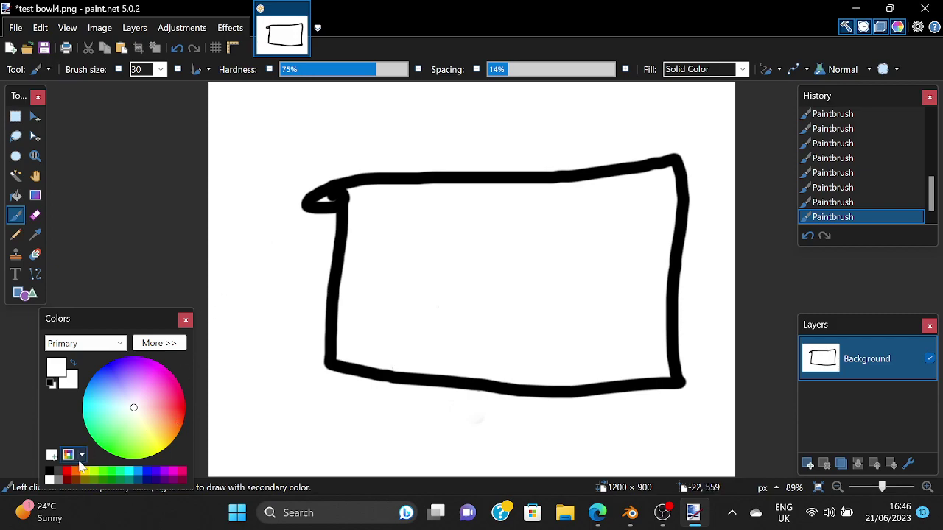
- Draw a small smiley face in the left half of the rectangle with a black brush of size 20
{"action": "left_click", "coordinate": [49, 473]}
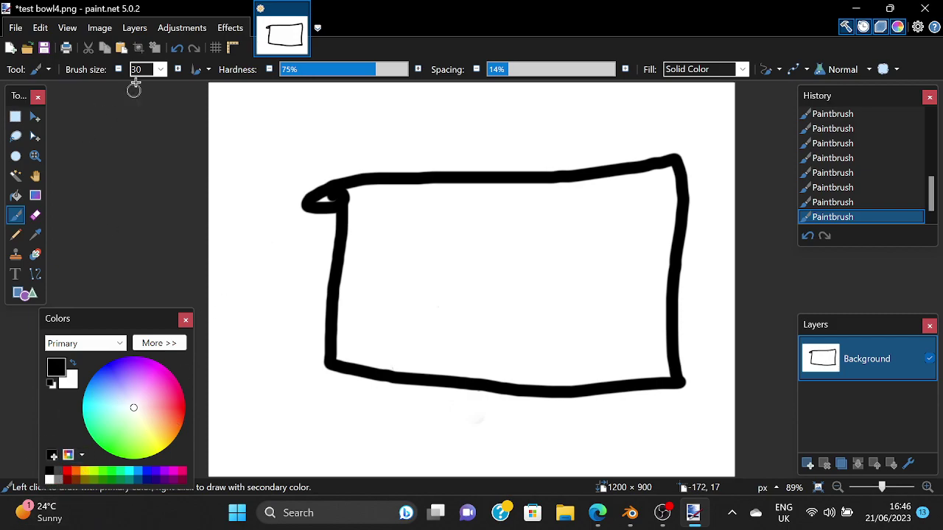
{"action": "left_click", "coordinate": [160, 69]}
{"action": "scroll", "coordinate": [162, 117], "scroll_direction": "up", "scroll_amount": 4}
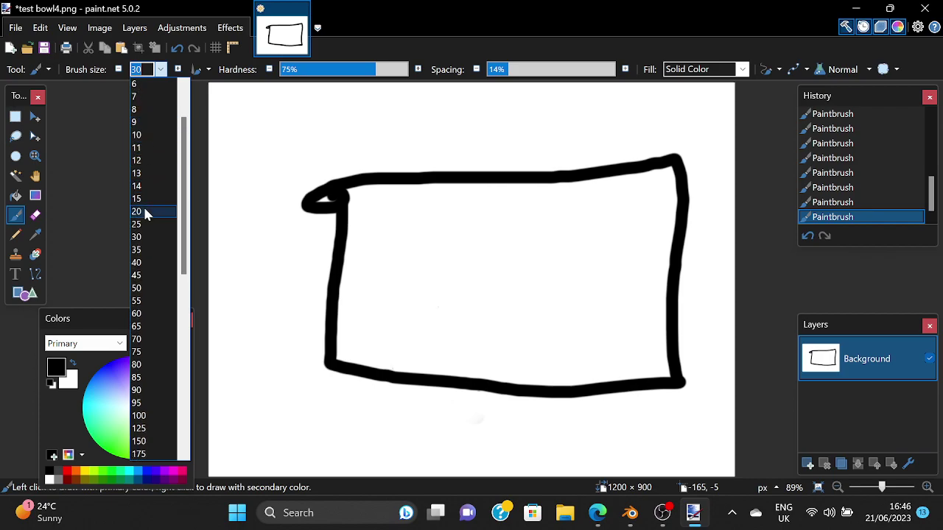
{"action": "left_click", "coordinate": [145, 213]}
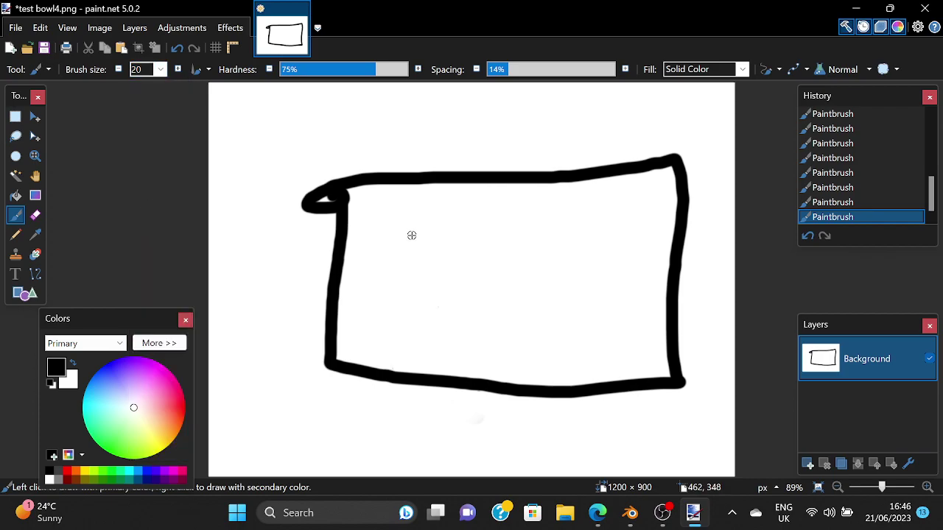
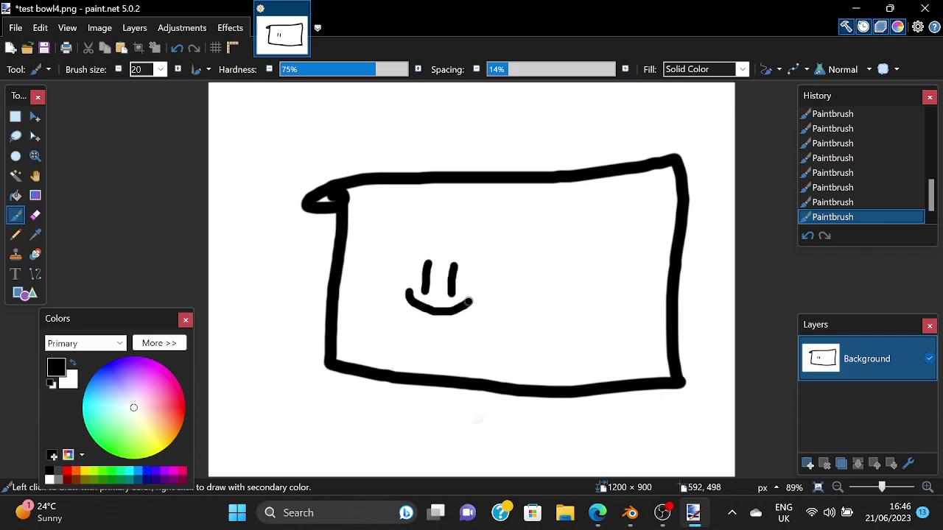
- Paint over the black rectangle around the small face with a white brush of size 75
{"action": "left_click", "coordinate": [50, 479]}
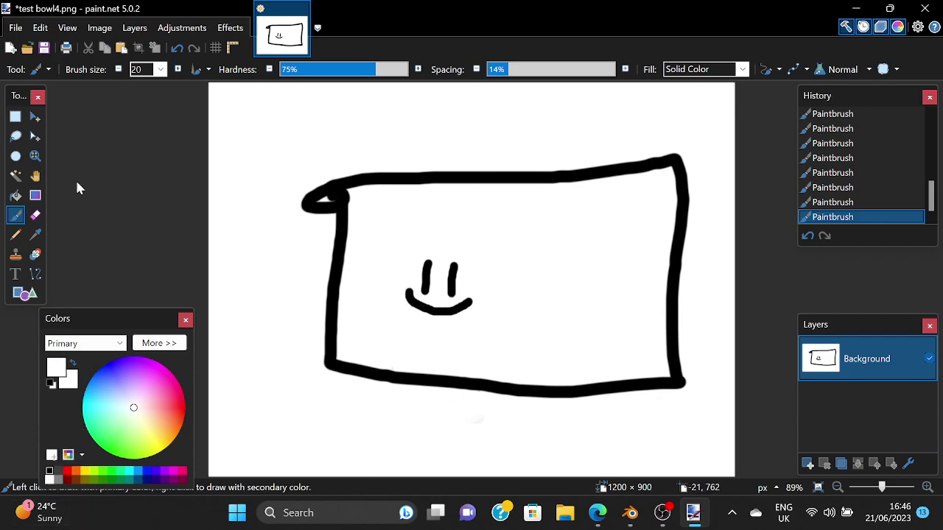
{"action": "left_click", "coordinate": [161, 69]}
{"action": "left_click", "coordinate": [154, 215]}
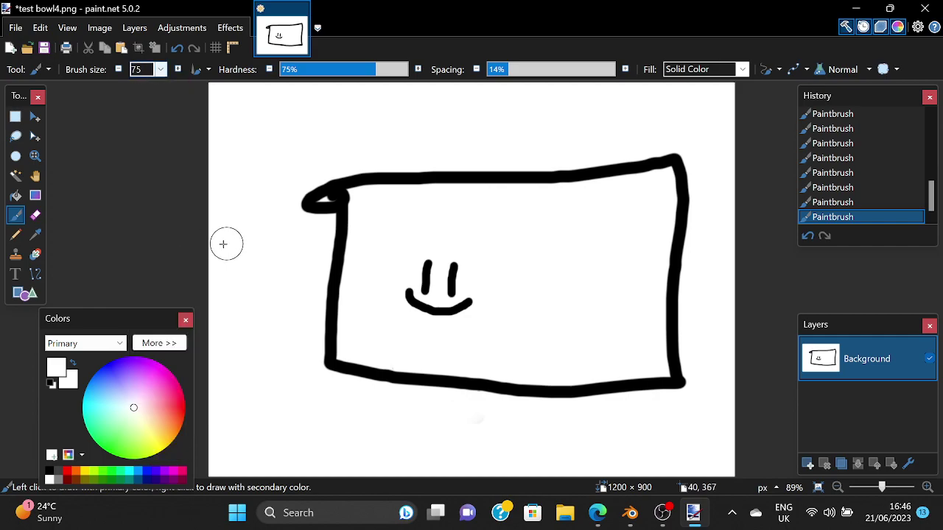
{"action": "mouse_move", "coordinate": [353, 192]}
{"action": "left_mouse_down"}
{"action": "mouse_move", "coordinate": [331, 224]}
{"action": "mouse_move", "coordinate": [337, 208]}
{"action": "mouse_move", "coordinate": [347, 365]}
{"action": "mouse_move", "coordinate": [327, 373]}
{"action": "mouse_move", "coordinate": [313, 232]}
{"action": "mouse_move", "coordinate": [325, 183]}
{"action": "mouse_move", "coordinate": [509, 174]}
{"action": "mouse_move", "coordinate": [587, 196]}
{"action": "mouse_move", "coordinate": [526, 183]}
{"action": "mouse_move", "coordinate": [650, 177]}
{"action": "mouse_move", "coordinate": [673, 224]}
{"action": "mouse_move", "coordinate": [632, 216]}
{"action": "mouse_move", "coordinate": [673, 314]}
{"action": "mouse_move", "coordinate": [617, 391]}
{"action": "mouse_move", "coordinate": [504, 366]}
{"action": "mouse_move", "coordinate": [625, 398]}
{"action": "mouse_move", "coordinate": [452, 400]}
{"action": "mouse_move", "coordinate": [390, 358]}
{"action": "mouse_move", "coordinate": [519, 400]}
{"action": "left_mouse_up"}
- Save the small face drawing as a new PNG named test bowl5 in the Downloads folder
{"action": "mouse_move", "coordinate": [681, 518]}
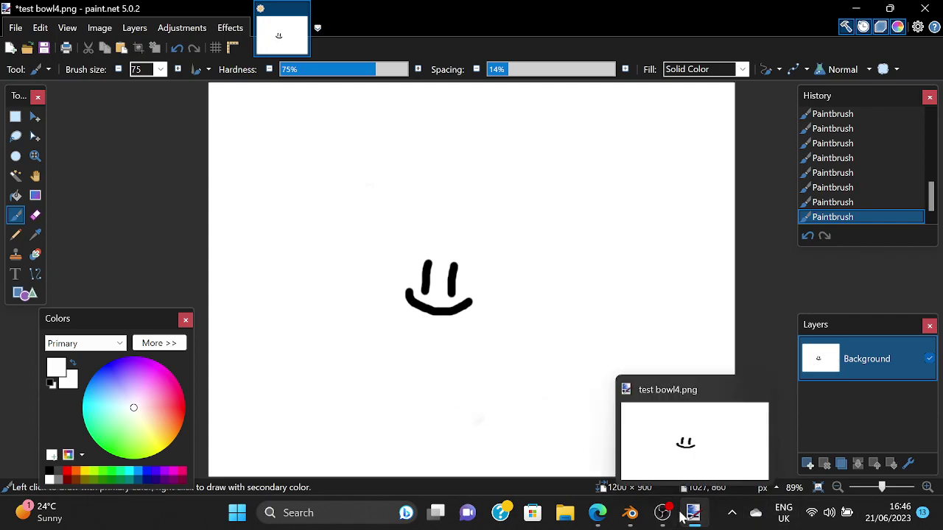
{"action": "left_click", "coordinate": [630, 513]}
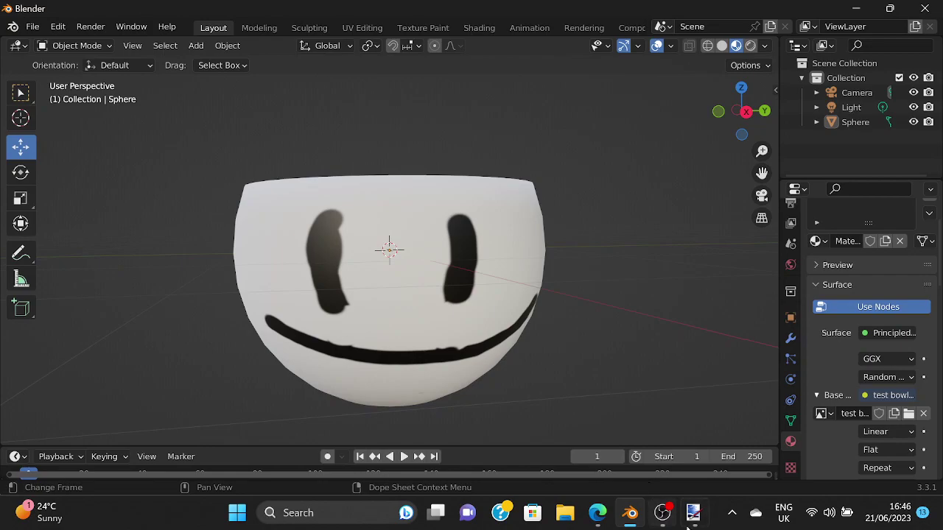
{"action": "left_click", "coordinate": [693, 513]}
{"action": "left_click", "coordinate": [16, 27]}
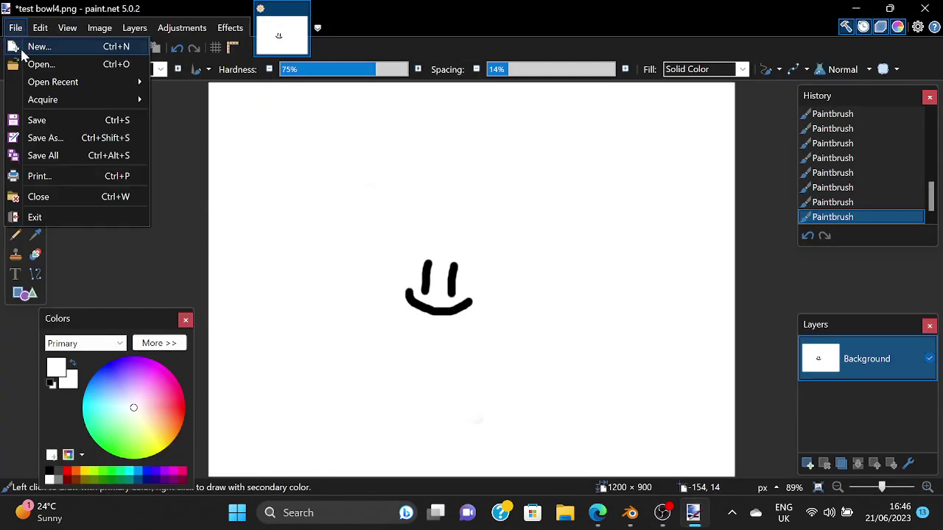
{"action": "left_click", "coordinate": [86, 142]}
{"action": "left_click", "coordinate": [248, 278]}
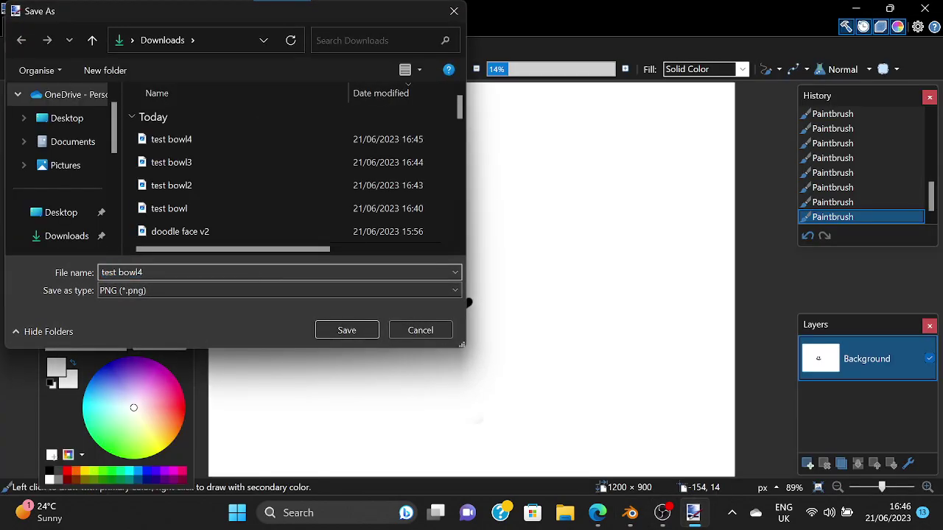
{"action": "left_click", "coordinate": [360, 328]}
{"action": "left_click", "coordinate": [586, 373]}
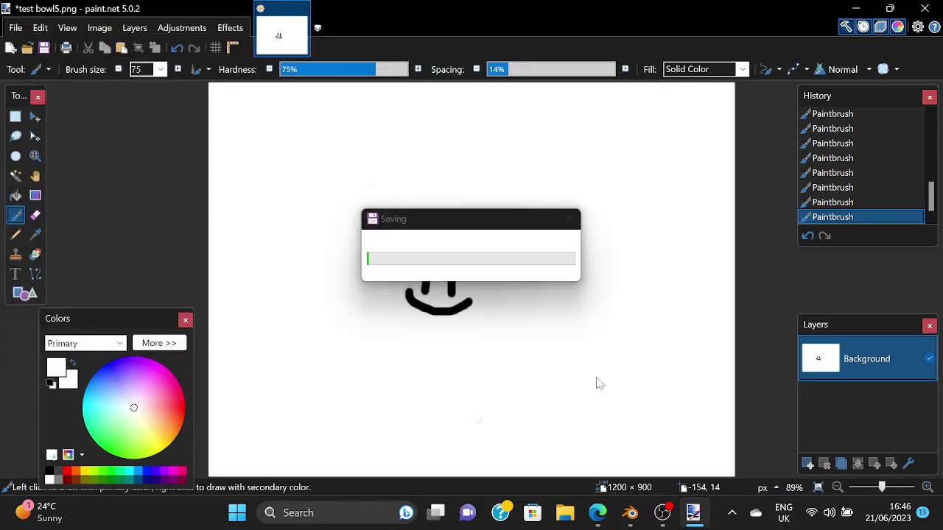
- Switch to Blender and replace the bowl's base color image with test bowl5.png from the Downloads folder
{"action": "left_click", "coordinate": [643, 513]}
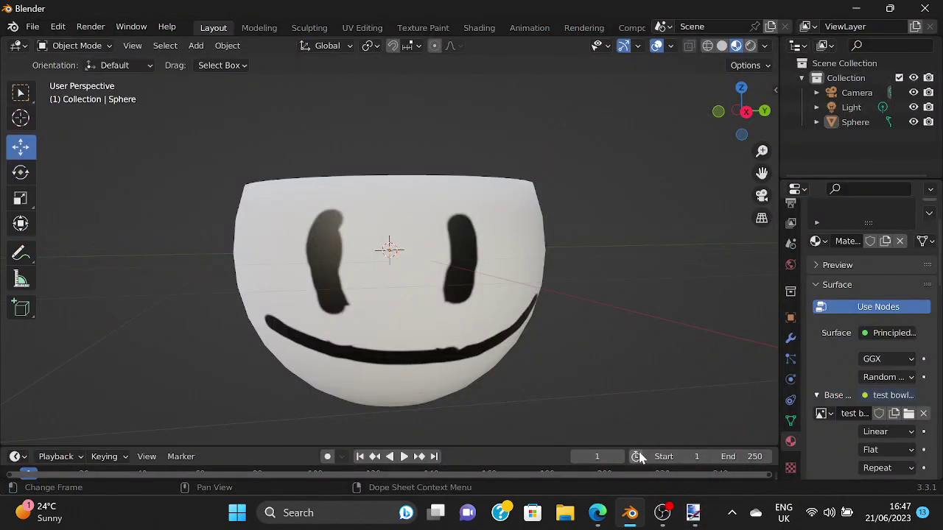
{"action": "left_click", "coordinate": [910, 414]}
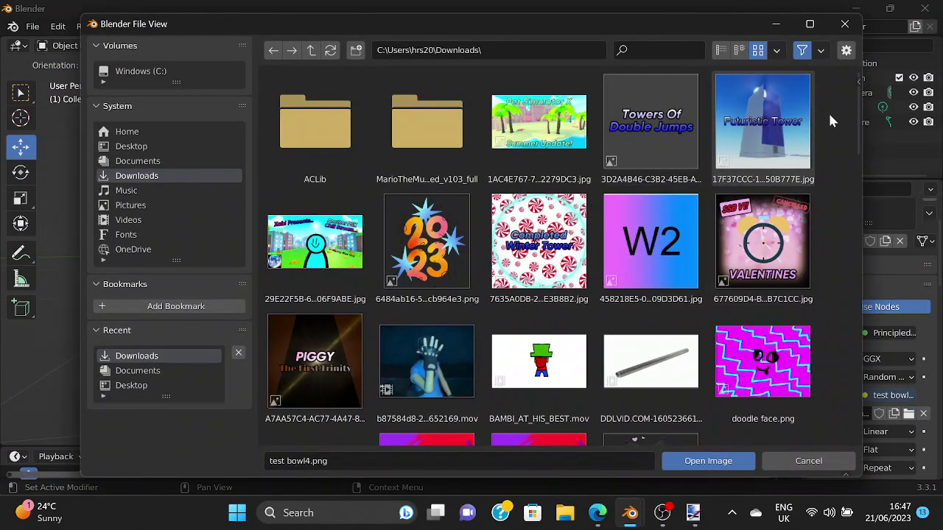
{"action": "left_click_drag", "start_coordinate": [856, 136], "coordinate": [825, 429]}
{"action": "left_click", "coordinate": [799, 132]}
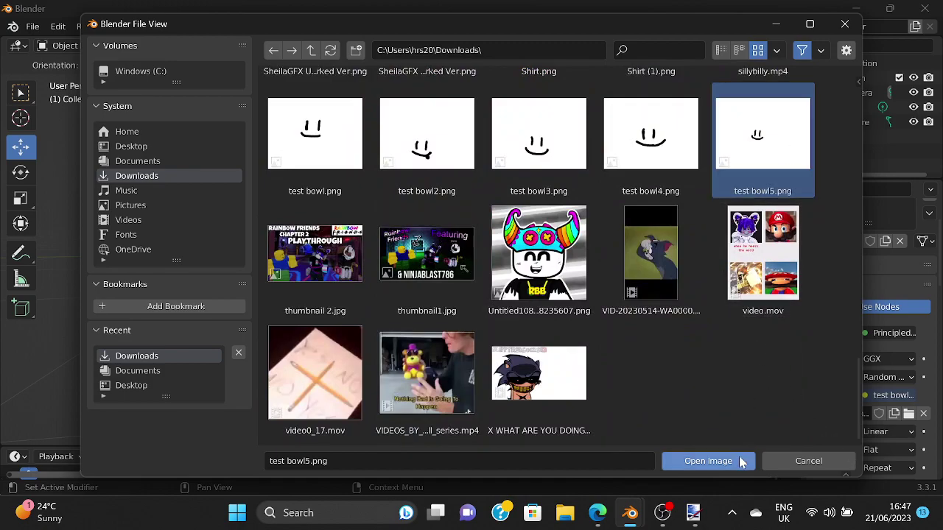
{"action": "left_click", "coordinate": [722, 463]}
{"action": "middle_click_drag", "start_coordinate": [515, 287], "coordinate": [528, 289]}
{"action": "scroll", "coordinate": [555, 254], "scroll_direction": "down", "scroll_amount": 1}
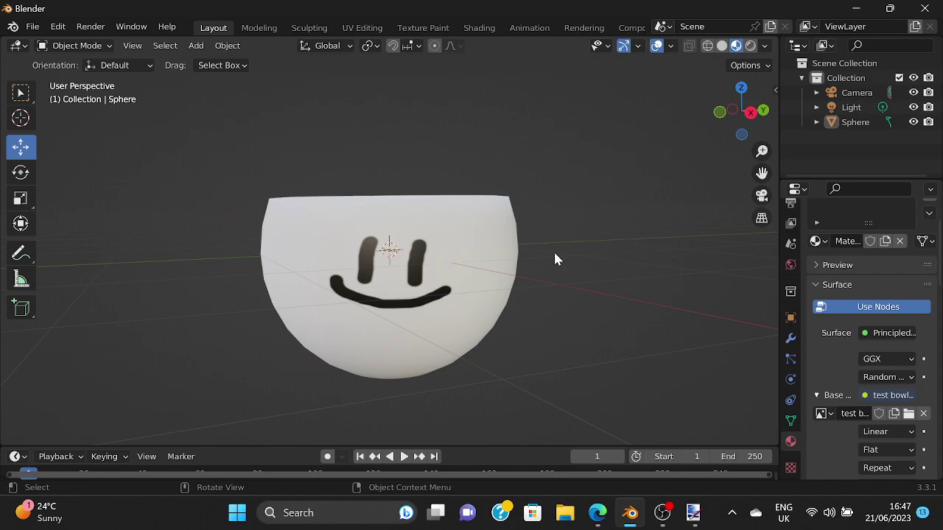
- Open the UV Editing workspace and select the whole bowl mesh to display its UV layout over the face image
{"action": "left_click", "coordinate": [357, 28]}
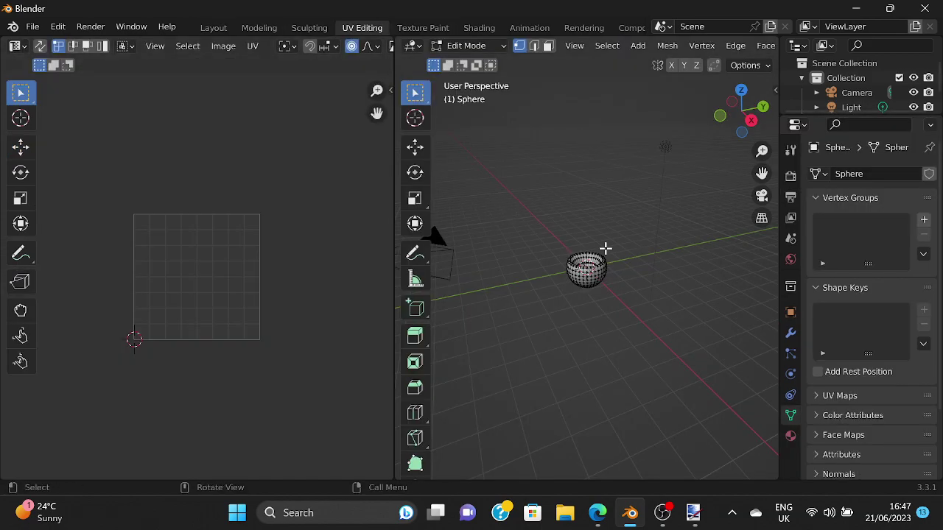
{"action": "key", "text": "a"}
{"action": "scroll", "coordinate": [656, 265], "scroll_direction": "up", "scroll_amount": 5}
{"action": "middle_click_drag", "start_coordinate": [651, 263], "coordinate": [569, 240]}
{"action": "scroll", "coordinate": [569, 240], "scroll_direction": "up", "scroll_amount": 3}
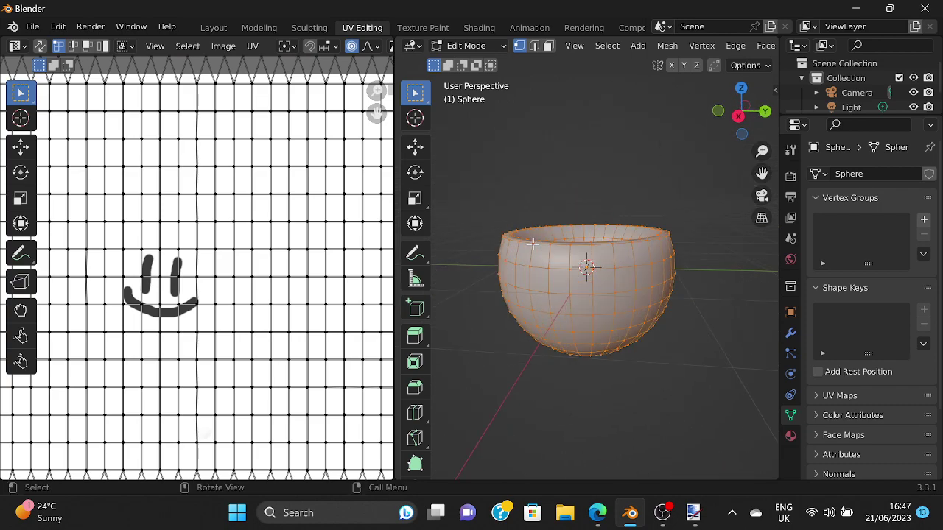
{"action": "scroll", "coordinate": [274, 212], "scroll_direction": "down", "scroll_amount": 4}
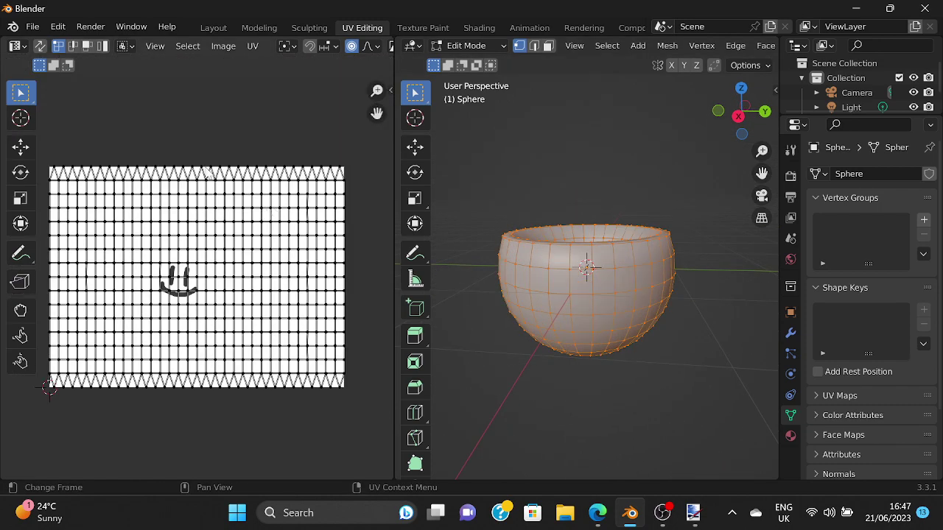
{"action": "middle_click_drag", "start_coordinate": [508, 390], "coordinate": [589, 324]}
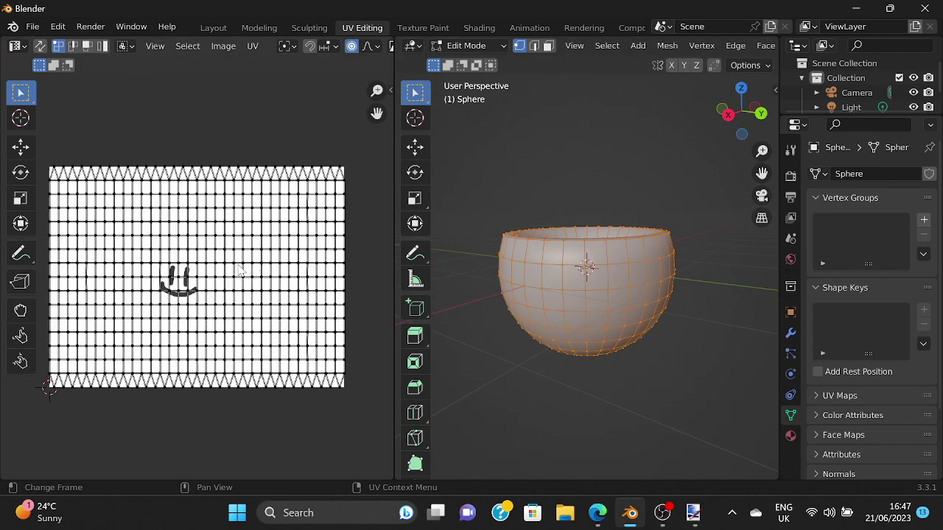
{"action": "middle_click_drag", "start_coordinate": [222, 299], "coordinate": [232, 294]}
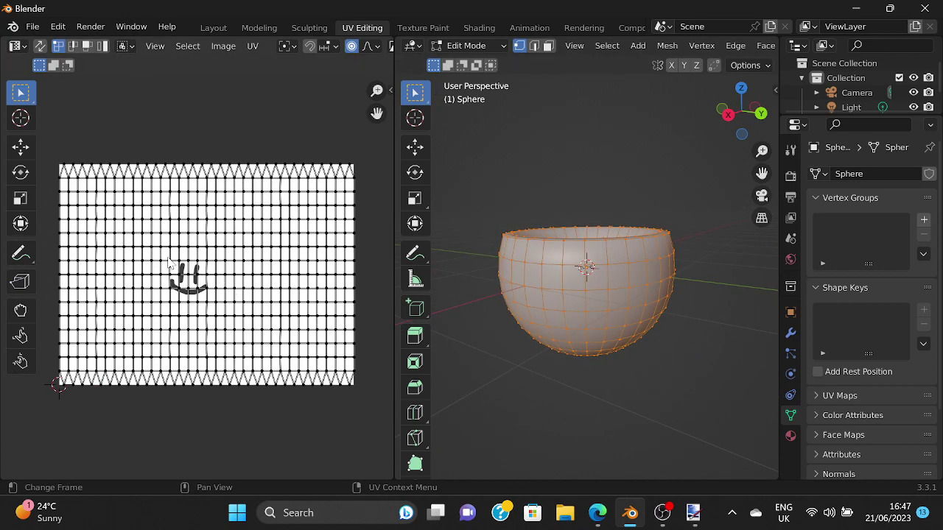
- Try to move the upper rows of the bowl's UV layout upward, and undo the move
{"action": "left_click_drag", "start_coordinate": [50, 152], "coordinate": [358, 247]}
{"action": "left_click", "coordinate": [20, 148]}
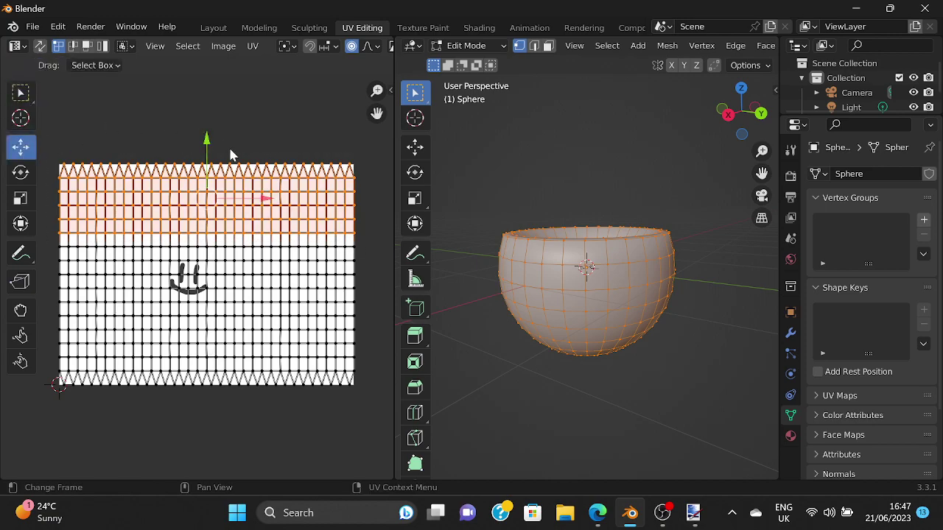
{"action": "left_click_drag", "start_coordinate": [207, 151], "coordinate": [229, 141]}
{"action": "key", "text": "ctrl+z"}
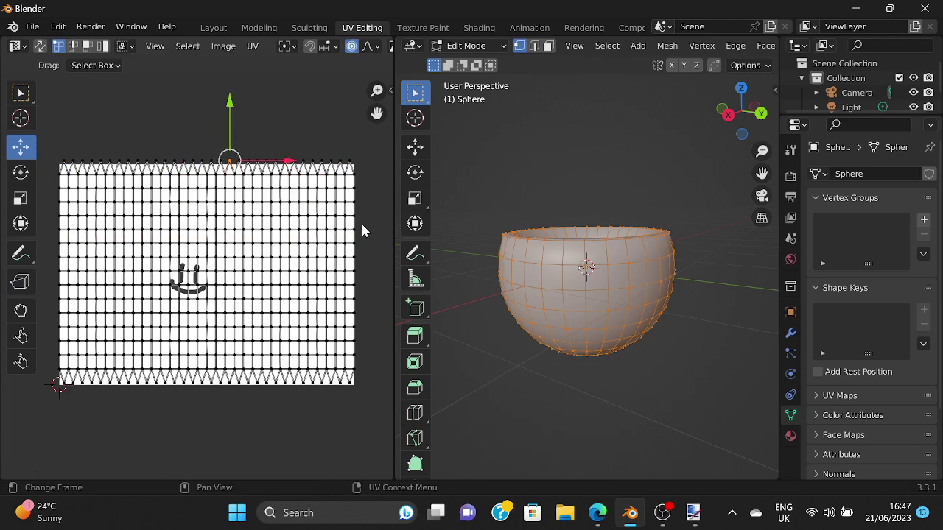
- Shift the leftmost columns of the bowl's UV layout slightly inward along the horizontal axis
{"action": "left_click", "coordinate": [372, 165]}
{"action": "left_click_drag", "start_coordinate": [362, 137], "coordinate": [298, 419]}
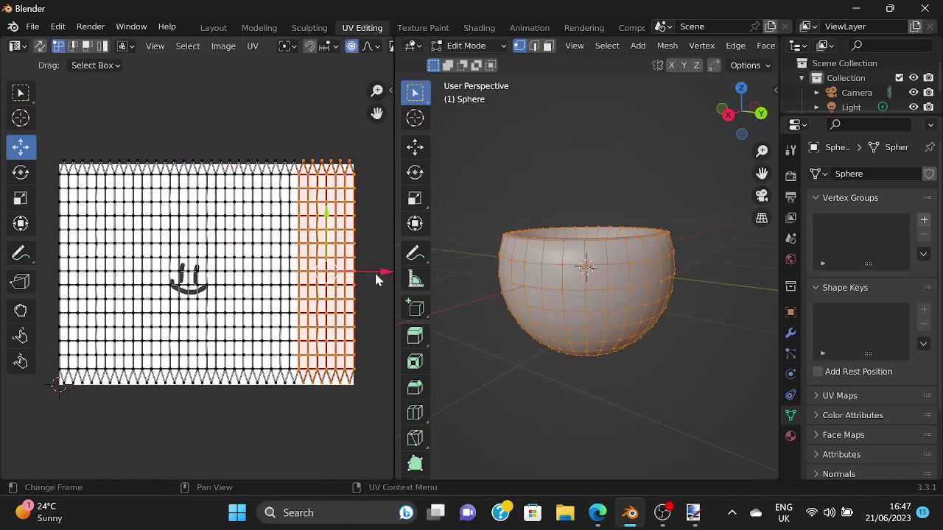
{"action": "left_click", "coordinate": [367, 353]}
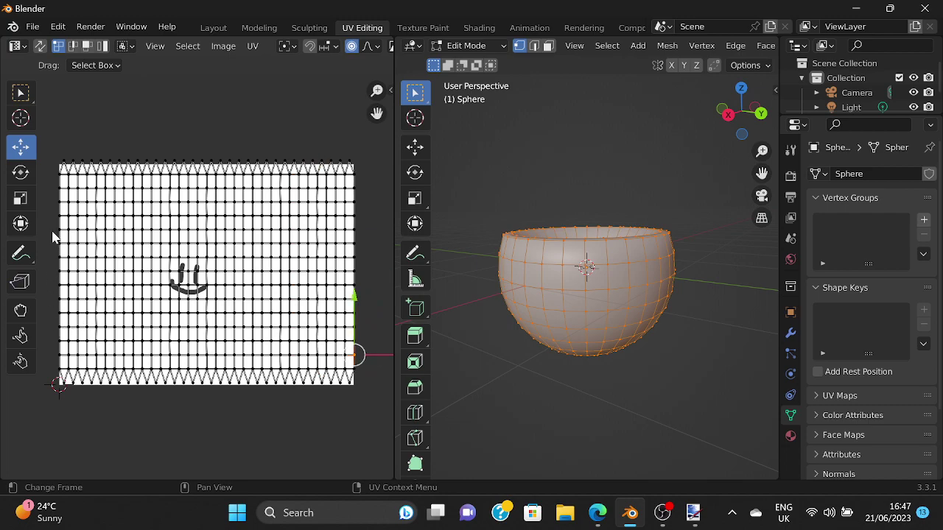
{"action": "left_click_drag", "start_coordinate": [45, 180], "coordinate": [92, 402]}
{"action": "left_click_drag", "start_coordinate": [133, 288], "coordinate": [146, 292]}
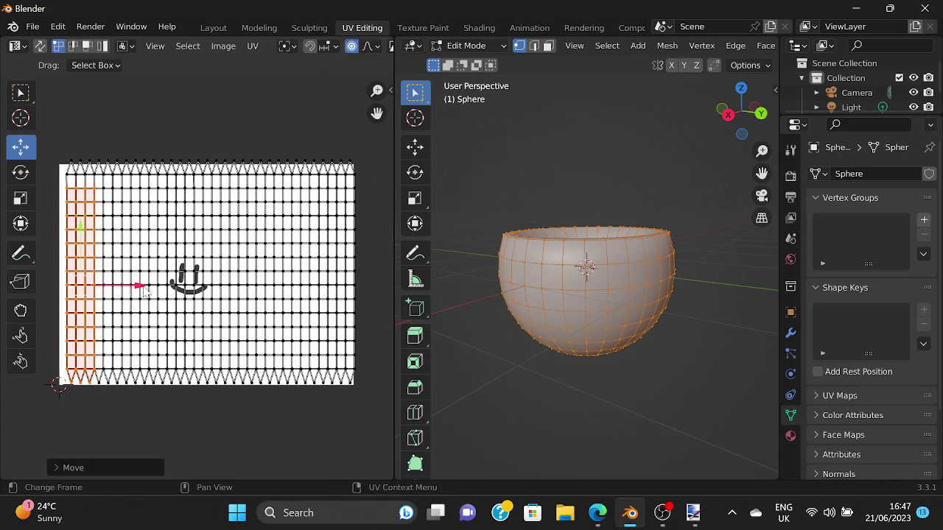
{"action": "left_click", "coordinate": [226, 435]}
- Return to the Modeling workspace, deselect the mesh and show the bowl in Material Preview to check the face
{"action": "left_click", "coordinate": [260, 27]}
{"action": "key", "text": "alt+a"}
{"action": "scroll", "coordinate": [479, 248], "scroll_direction": "up", "scroll_amount": 5}
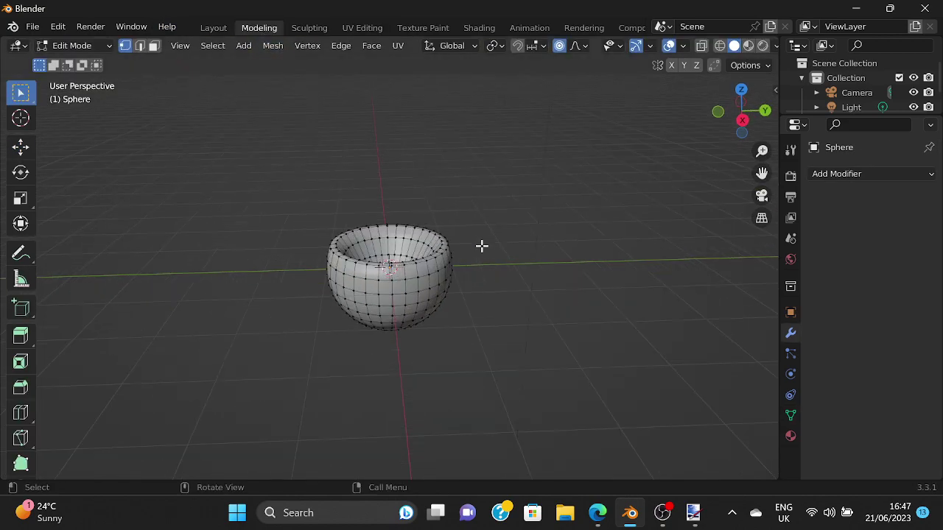
{"action": "left_click", "coordinate": [747, 46]}
{"action": "middle_click_drag", "start_coordinate": [560, 246], "coordinate": [595, 222]}
{"action": "scroll", "coordinate": [595, 222], "scroll_direction": "up", "scroll_amount": 1}
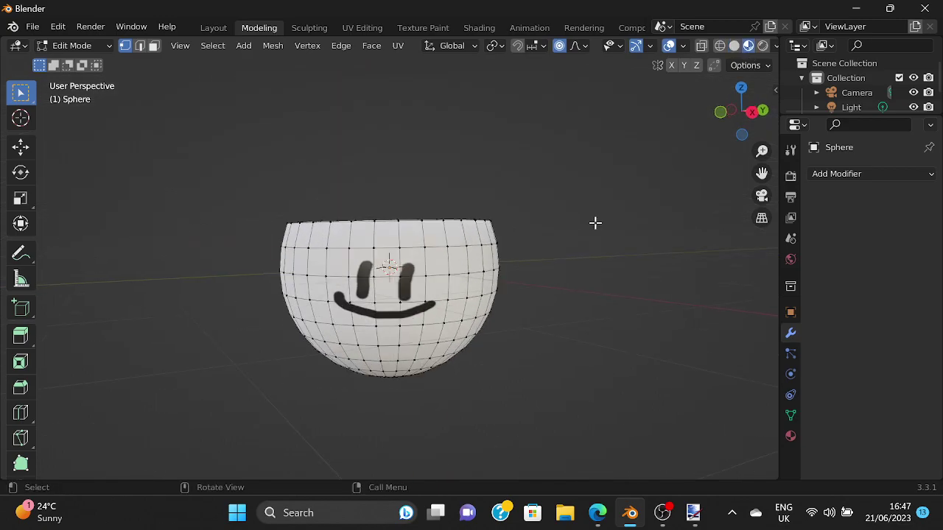
{"action": "scroll", "coordinate": [596, 223], "scroll_direction": "up", "scroll_amount": 1}
- In the UV Editing workspace, shift the rightmost columns of the bowl's UV layout slightly inward along the horizontal axis
{"action": "left_click", "coordinate": [363, 28]}
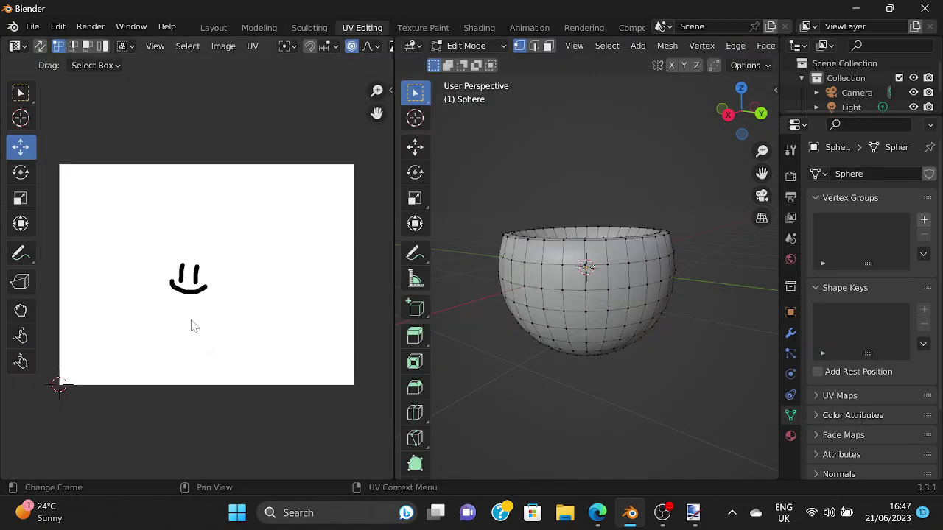
{"action": "key", "text": "a"}
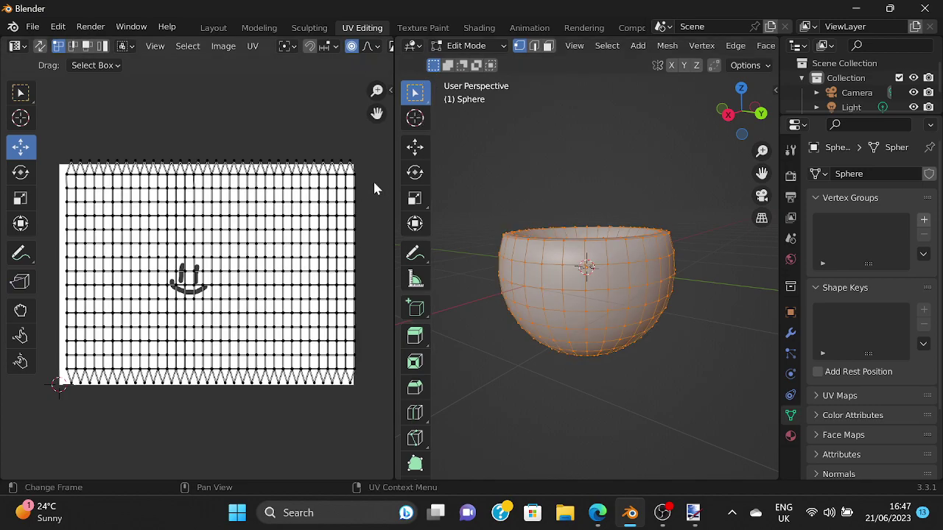
{"action": "left_click_drag", "start_coordinate": [369, 153], "coordinate": [297, 408]}
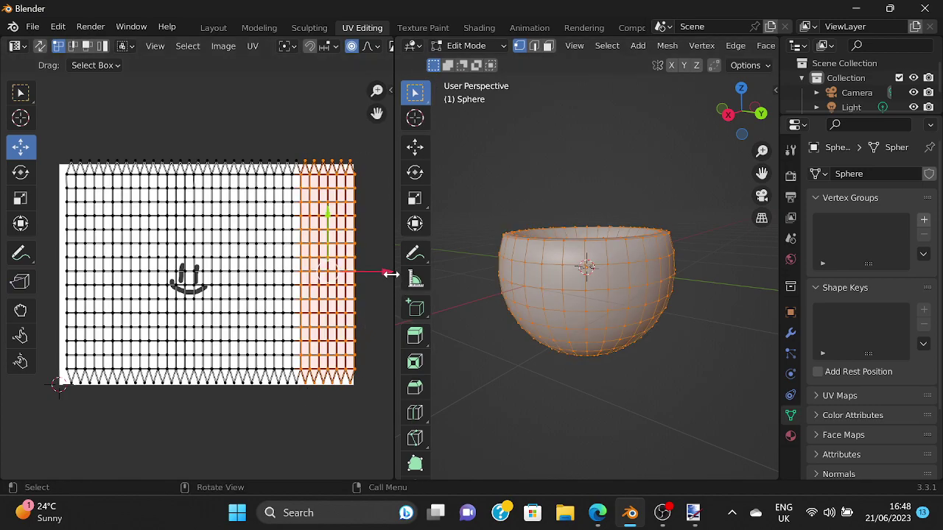
{"action": "left_click_drag", "start_coordinate": [383, 273], "coordinate": [368, 276]}
{"action": "left_click", "coordinate": [381, 302]}
- Return to the Modeling workspace and examine how the face sits on the bowl with the mesh deselected
{"action": "left_click", "coordinate": [256, 28]}
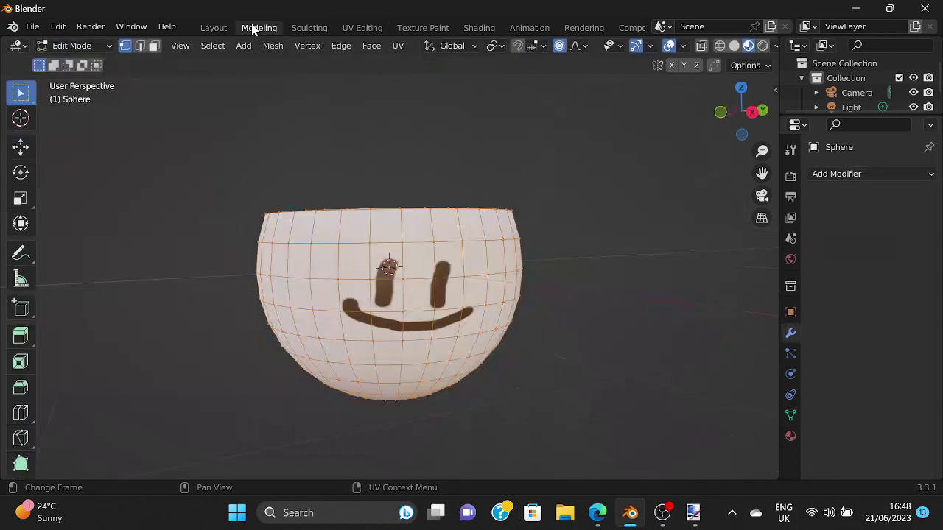
{"action": "left_click", "coordinate": [600, 249]}
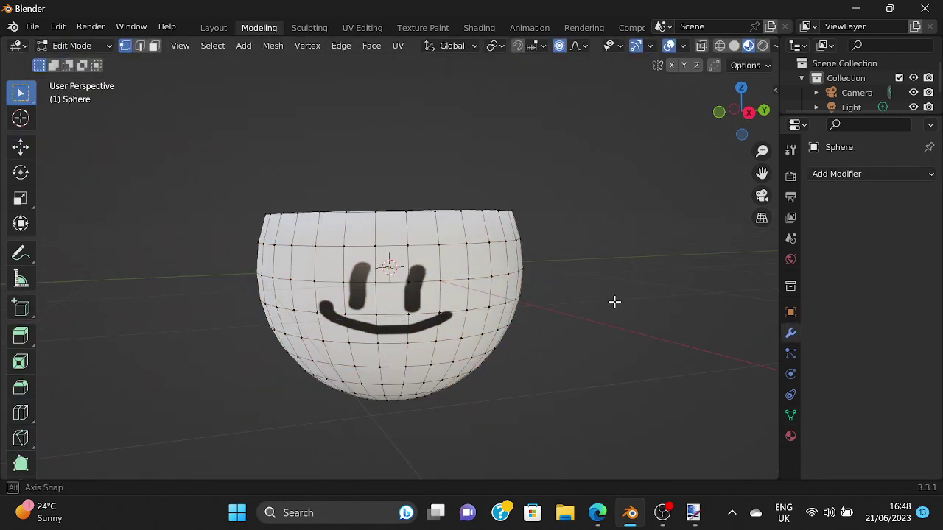
{"action": "middle_click_drag", "start_coordinate": [604, 257], "coordinate": [524, 290]}
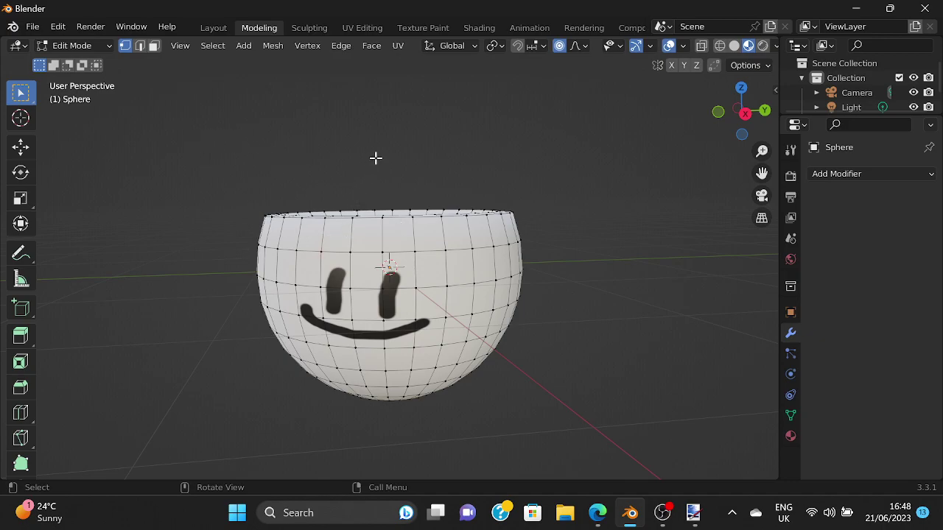
{"action": "left_click_drag", "start_coordinate": [214, 169], "coordinate": [517, 420]}
{"action": "right_click", "coordinate": [400, 233]}
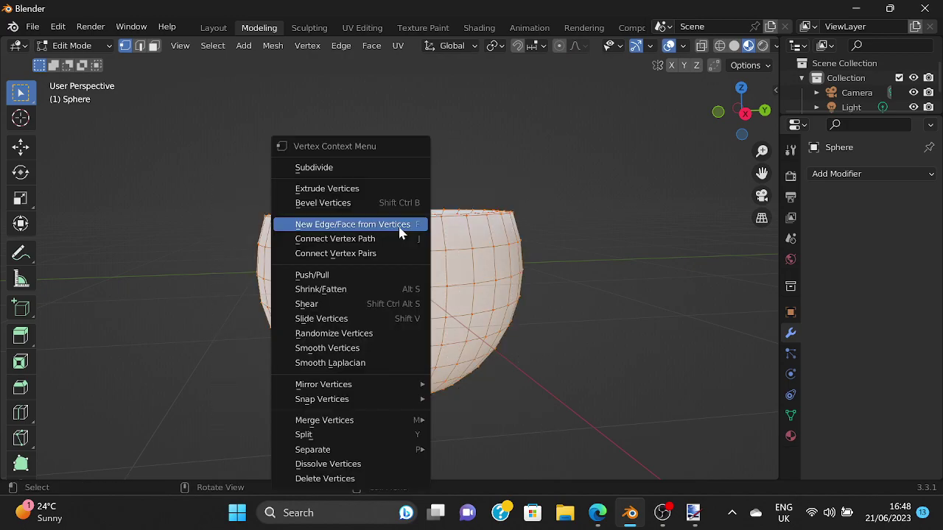
{"action": "left_click", "coordinate": [552, 265]}
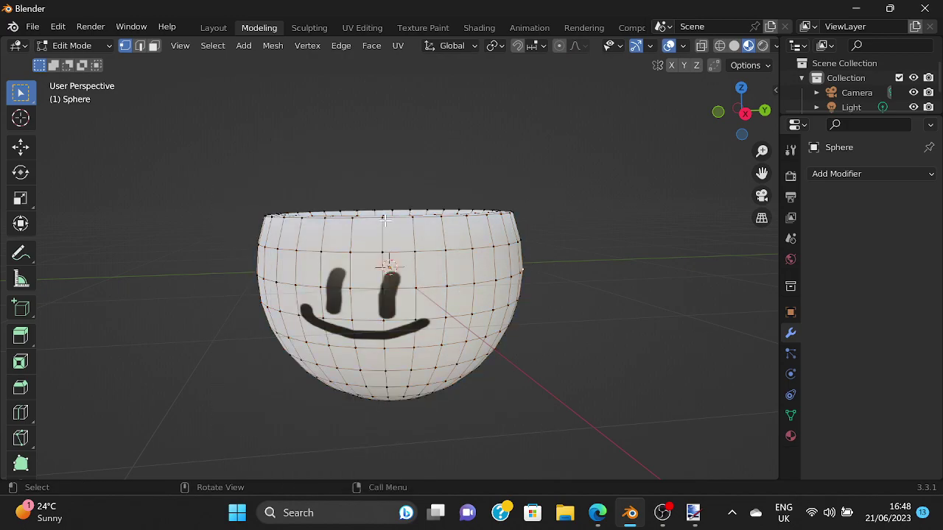
- Display the bowl's material properties and switch to Object Mode to examine the textured bowl from several sides
{"action": "left_click", "coordinate": [791, 434]}
{"action": "middle_click_drag", "start_coordinate": [623, 339], "coordinate": [633, 331]}
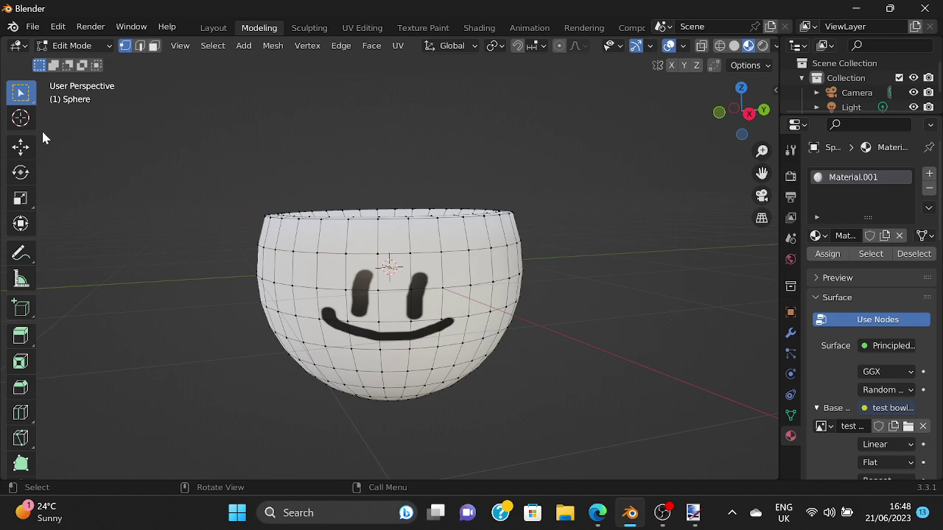
{"action": "left_click", "coordinate": [94, 50]}
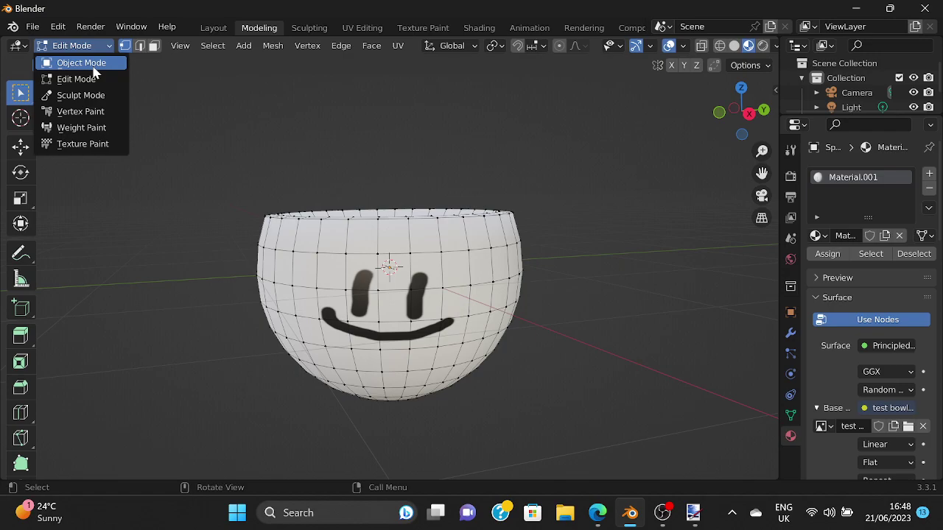
{"action": "left_click", "coordinate": [82, 64]}
{"action": "middle_click_drag", "start_coordinate": [508, 184], "coordinate": [578, 207]}
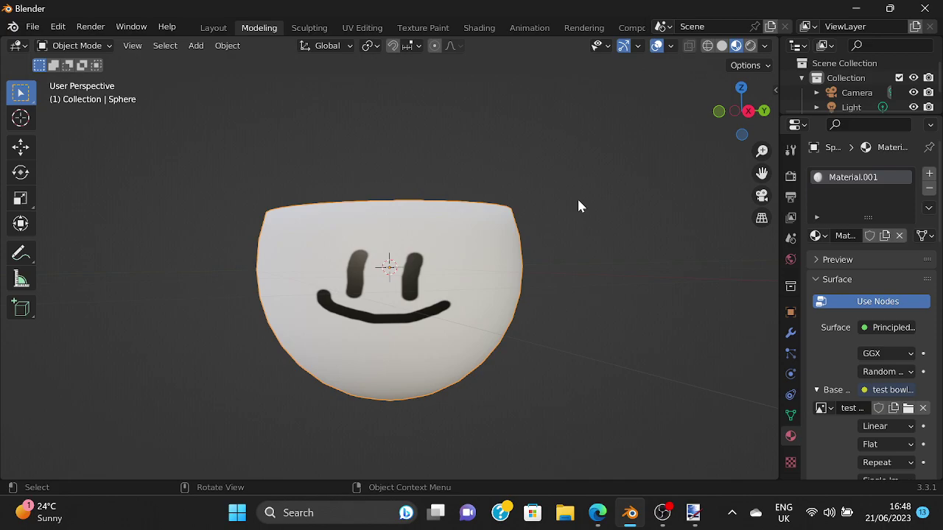
{"action": "middle_click_drag", "start_coordinate": [578, 206], "coordinate": [402, 231]}
{"action": "scroll", "coordinate": [457, 295], "scroll_direction": "down", "scroll_amount": 3}
{"action": "middle_click_drag", "start_coordinate": [531, 364], "coordinate": [596, 322]}
{"action": "scroll", "coordinate": [400, 290], "scroll_direction": "up", "scroll_amount": 4}
{"action": "scroll", "coordinate": [208, 165], "scroll_direction": "up", "scroll_amount": 2}
{"action": "scroll", "coordinate": [386, 261], "scroll_direction": "down", "scroll_amount": 1}
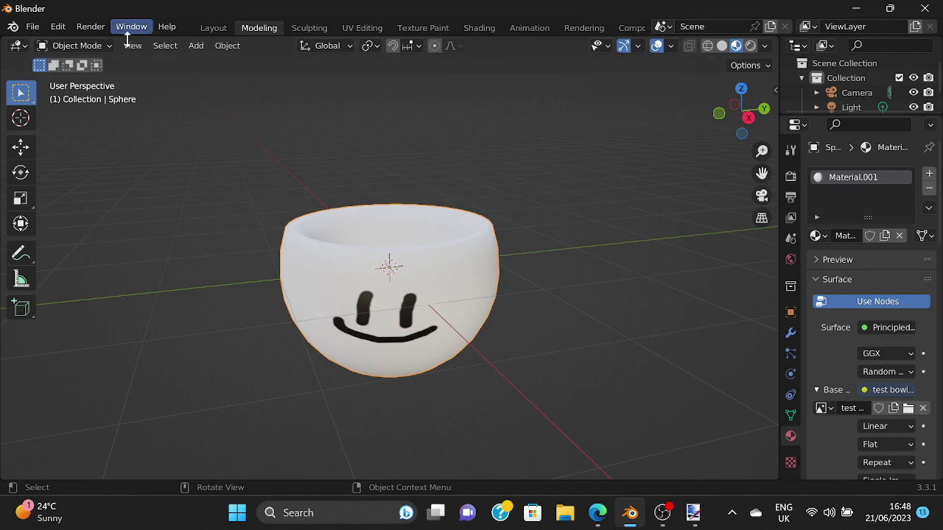
- Import the blocky character body as a Wavefront OBJ file from the Downloads folder
{"action": "left_click", "coordinate": [78, 45]}
{"action": "left_click", "coordinate": [330, 144]}
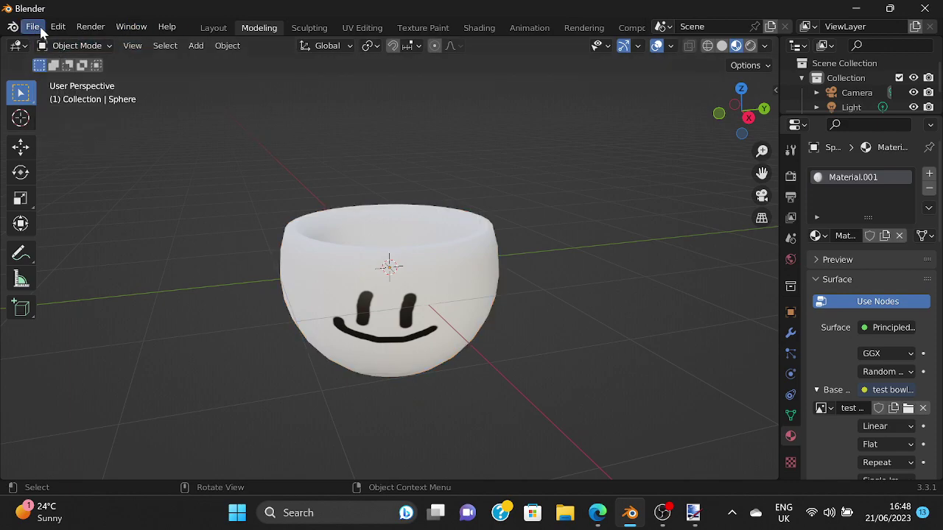
{"action": "left_click", "coordinate": [57, 27]}
{"action": "left_click", "coordinate": [34, 27]}
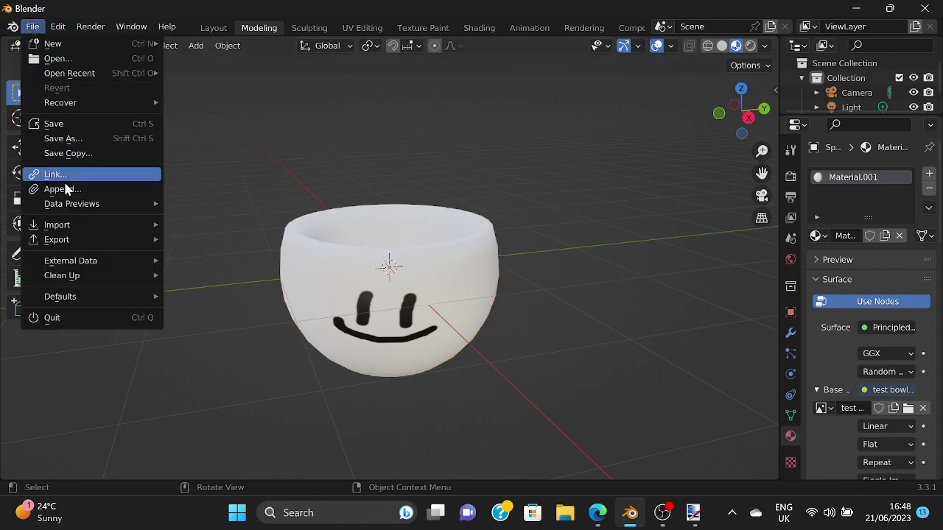
{"action": "mouse_move", "coordinate": [65, 224]}
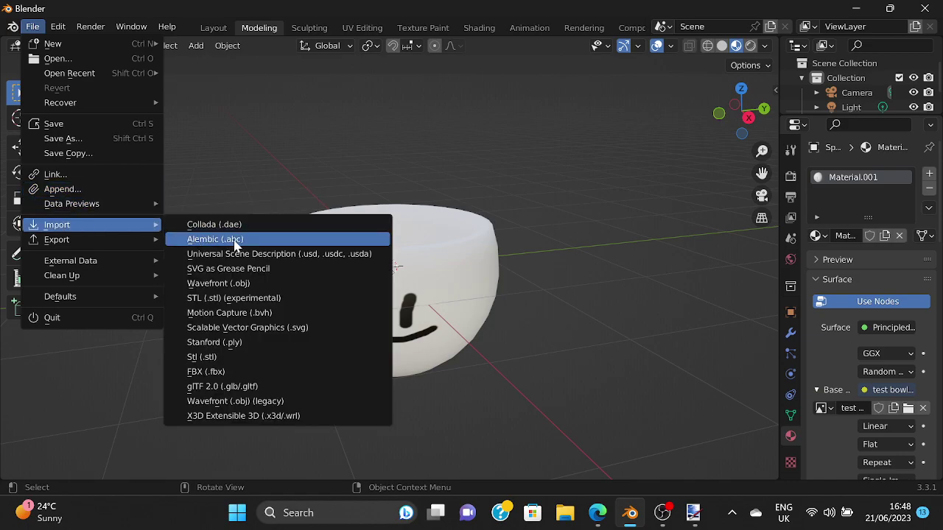
{"action": "left_click", "coordinate": [218, 283]}
{"action": "scroll", "coordinate": [487, 270], "scroll_direction": "down", "scroll_amount": 1}
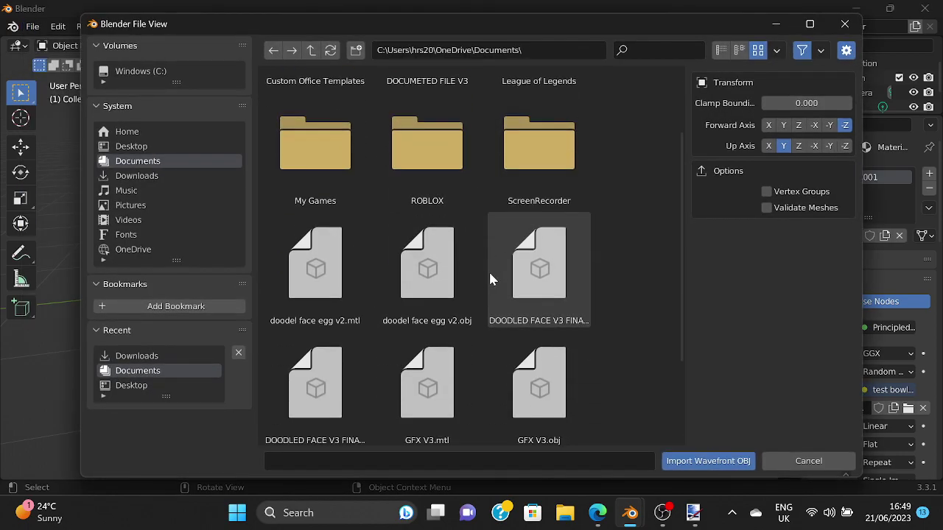
{"action": "scroll", "coordinate": [487, 271], "scroll_direction": "down", "scroll_amount": 3}
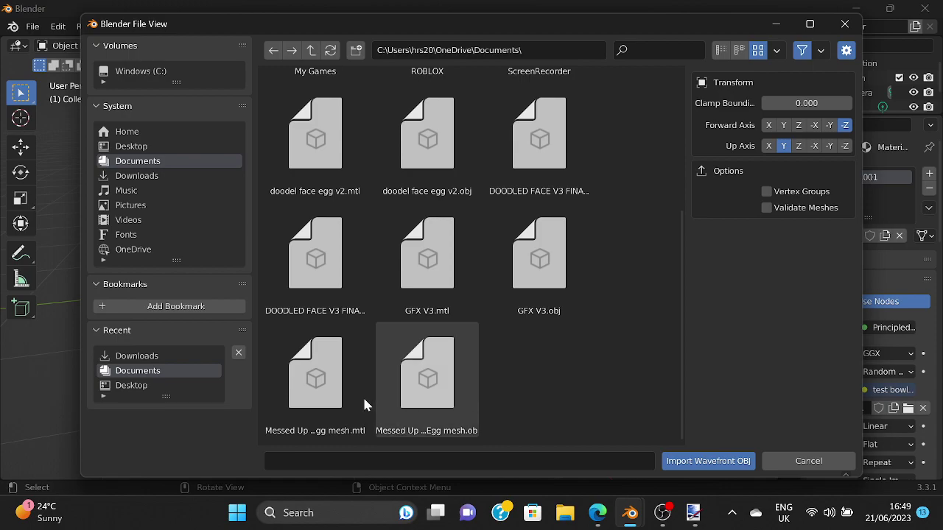
{"action": "scroll", "coordinate": [361, 203], "scroll_direction": "up", "scroll_amount": 2}
{"action": "left_click", "coordinate": [137, 176]}
{"action": "left_click", "coordinate": [544, 148]}
{"action": "left_click", "coordinate": [708, 461]}
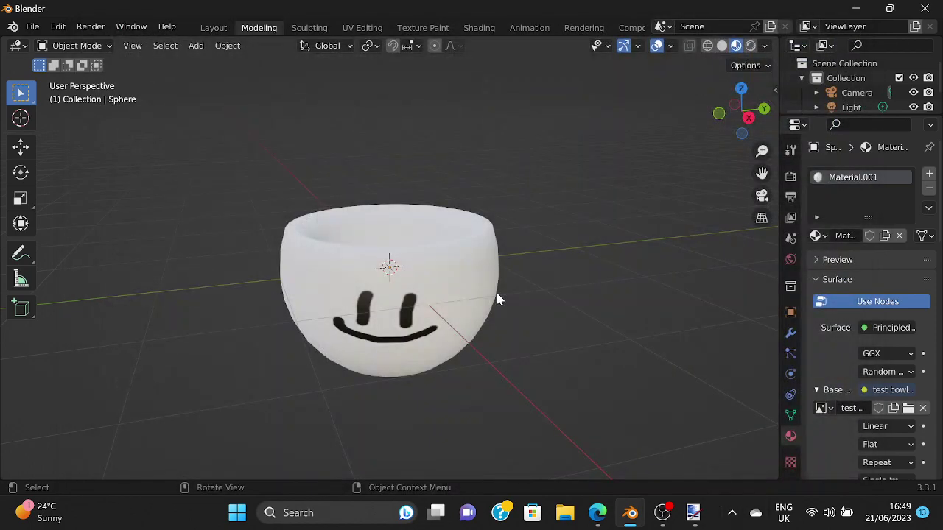
{"action": "middle_click_drag", "start_coordinate": [496, 293], "coordinate": [540, 318]}
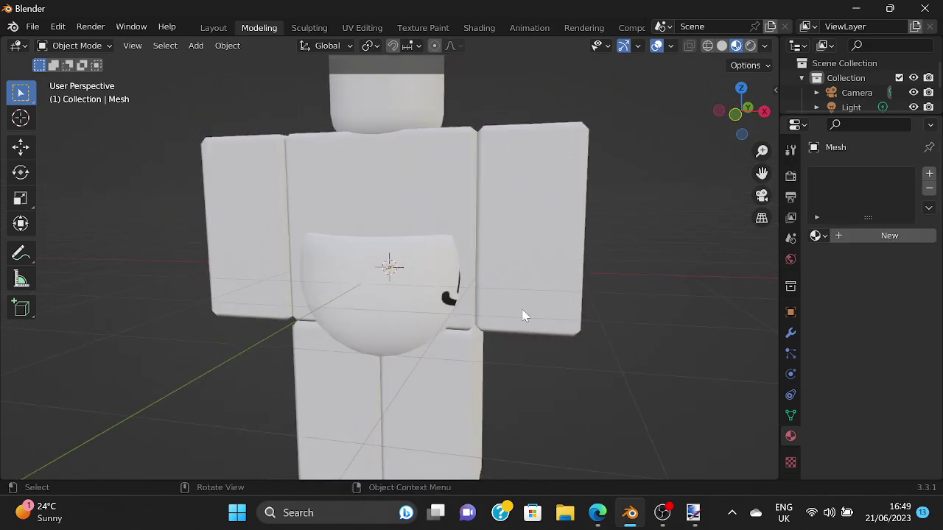
- Move the bowl up along the Z axis onto the character's head
{"action": "left_click", "coordinate": [396, 287]}
{"action": "scroll", "coordinate": [421, 257], "scroll_direction": "down", "scroll_amount": 3}
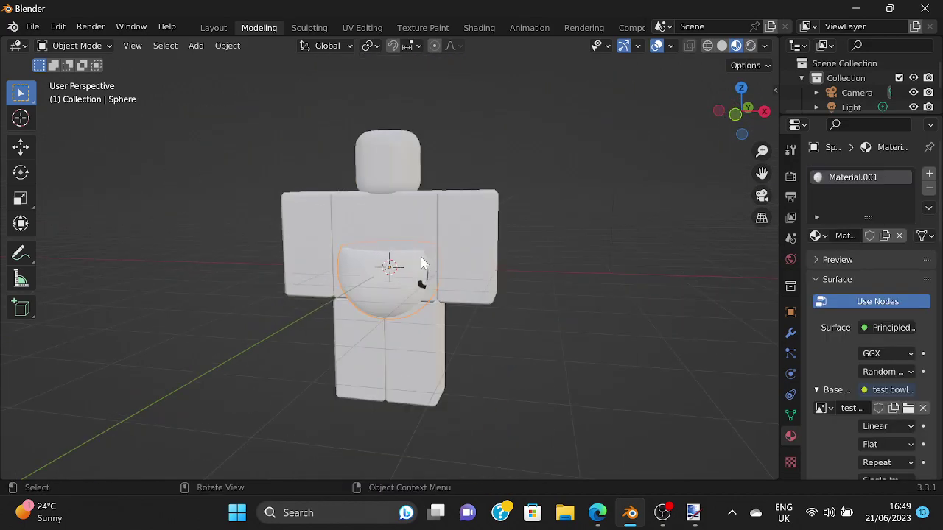
{"action": "left_click", "coordinate": [21, 147]}
{"action": "left_click_drag", "start_coordinate": [392, 214], "coordinate": [386, 85]}
{"action": "middle_click_drag", "start_coordinate": [460, 109], "coordinate": [388, 200]}
{"action": "middle_click_drag", "start_coordinate": [350, 237], "coordinate": [624, 207]}
{"action": "left_click_drag", "start_coordinate": [387, 81], "coordinate": [387, 71]}
{"action": "middle_click_drag", "start_coordinate": [501, 168], "coordinate": [519, 157]}
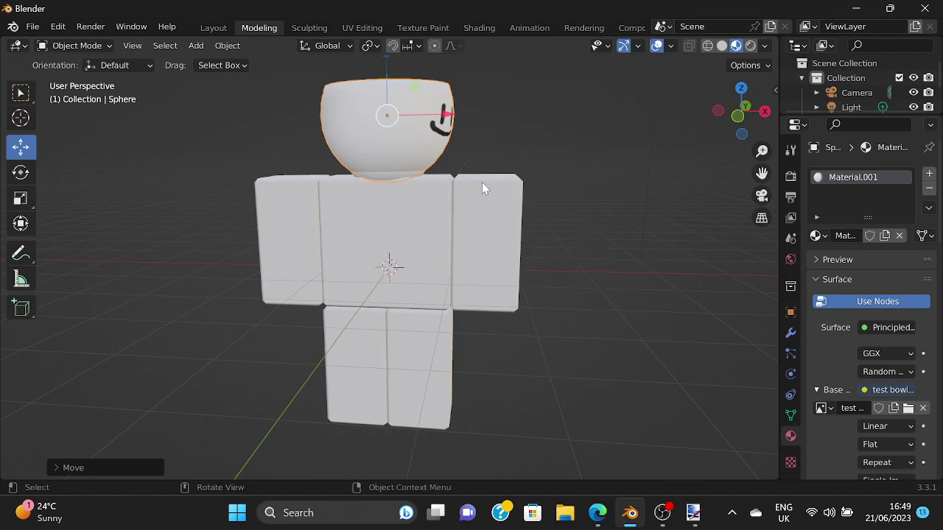
- Raise the bowl further along Z so the lower part of the character's head shows beneath it
{"action": "scroll", "coordinate": [459, 157], "scroll_direction": "down", "scroll_amount": 3}
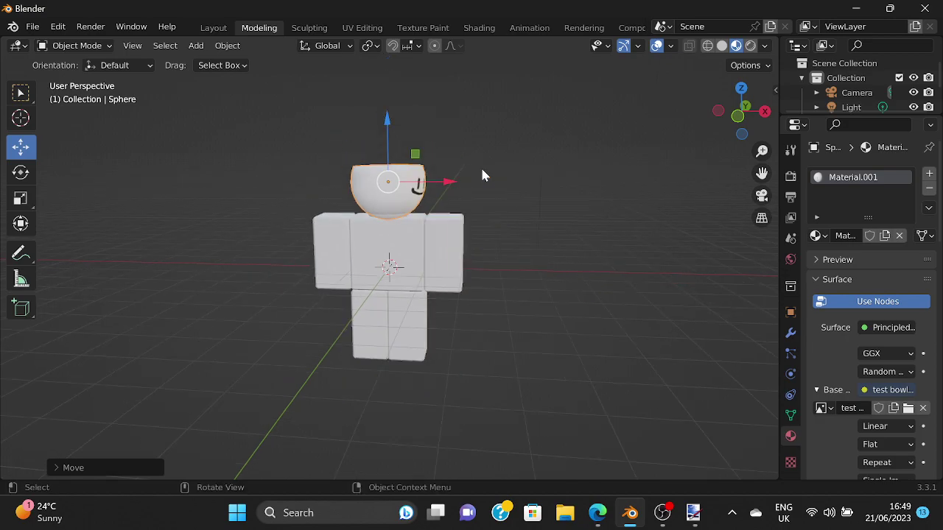
{"action": "left_click_drag", "start_coordinate": [391, 119], "coordinate": [386, 95]}
{"action": "left_click", "coordinate": [531, 164]}
{"action": "middle_click_drag", "start_coordinate": [528, 162], "coordinate": [512, 207]}
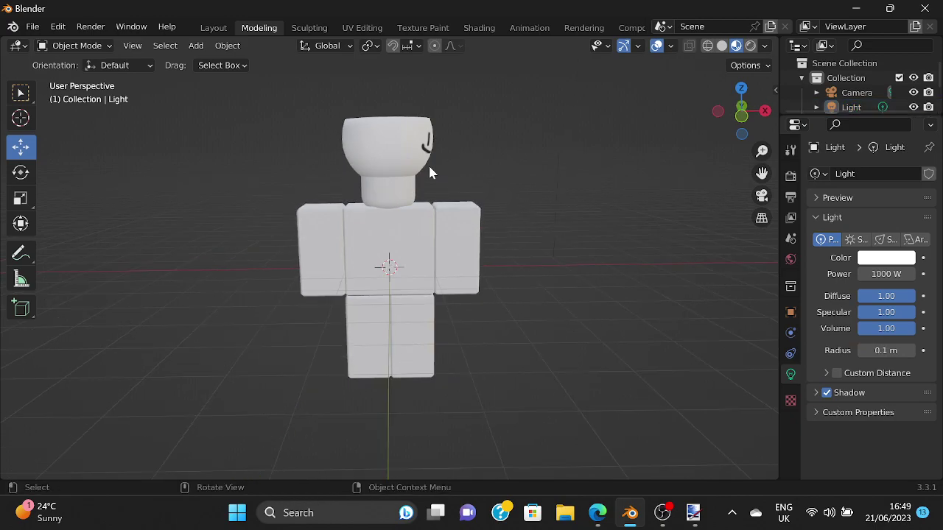
{"action": "left_click", "coordinate": [395, 144]}
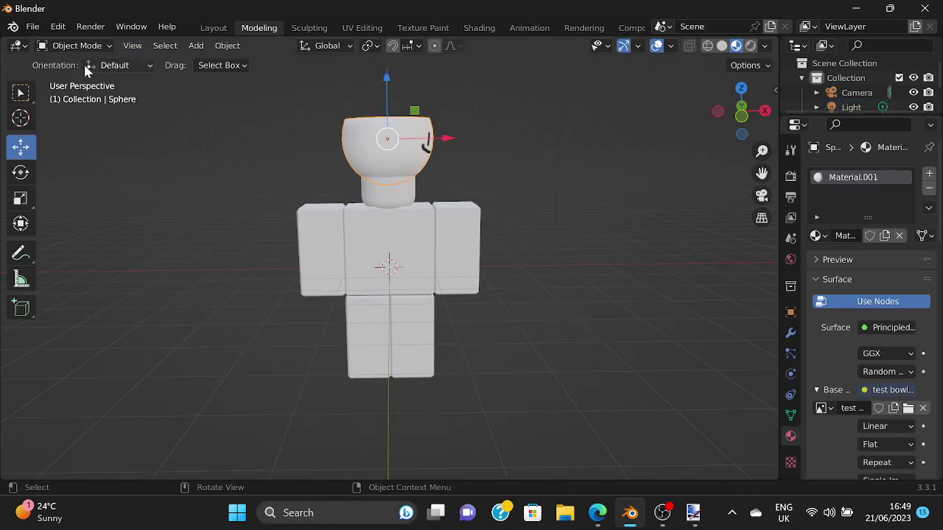
{"action": "left_click", "coordinate": [76, 45]}
{"action": "left_click", "coordinate": [81, 78]}
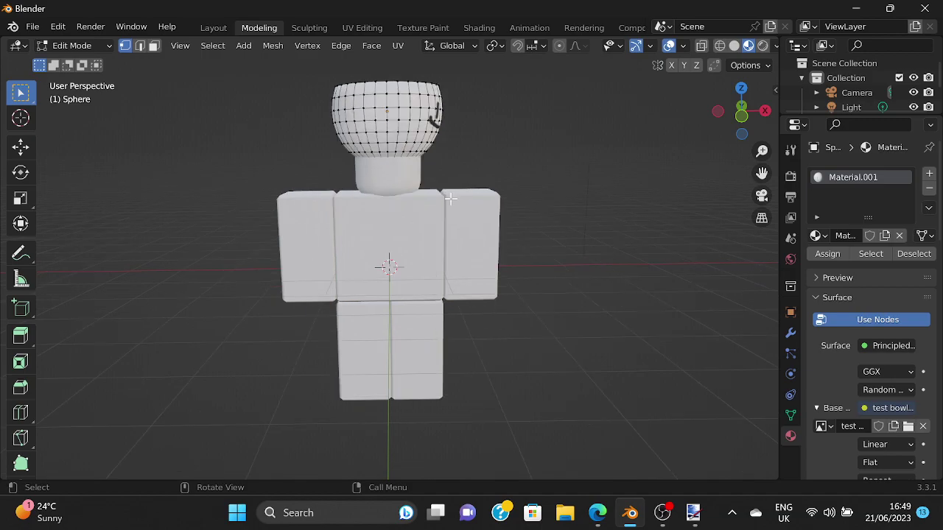
{"action": "scroll", "coordinate": [454, 199], "scroll_direction": "up", "scroll_amount": 3}
{"action": "scroll", "coordinate": [454, 199], "scroll_direction": "down", "scroll_amount": 2}
{"action": "left_click", "coordinate": [63, 49]}
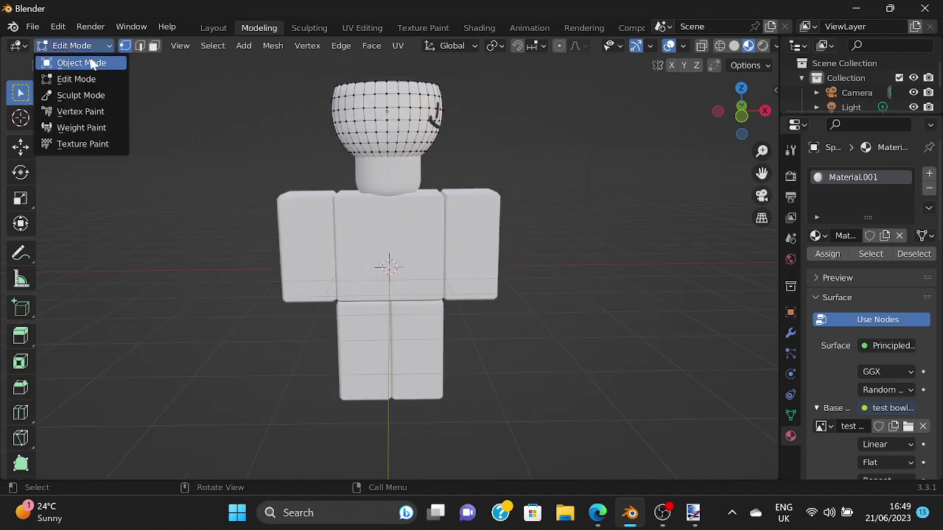
{"action": "left_click", "coordinate": [89, 64]}
- Move the character body aside along the negative X axis, clear of the bowl
{"action": "left_click", "coordinate": [478, 264]}
{"action": "left_click_drag", "start_coordinate": [451, 274], "coordinate": [301, 267]}
- Put the bowl in Edit Mode and move its bottom vertex upward along the Z axis
{"action": "left_click", "coordinate": [429, 151]}
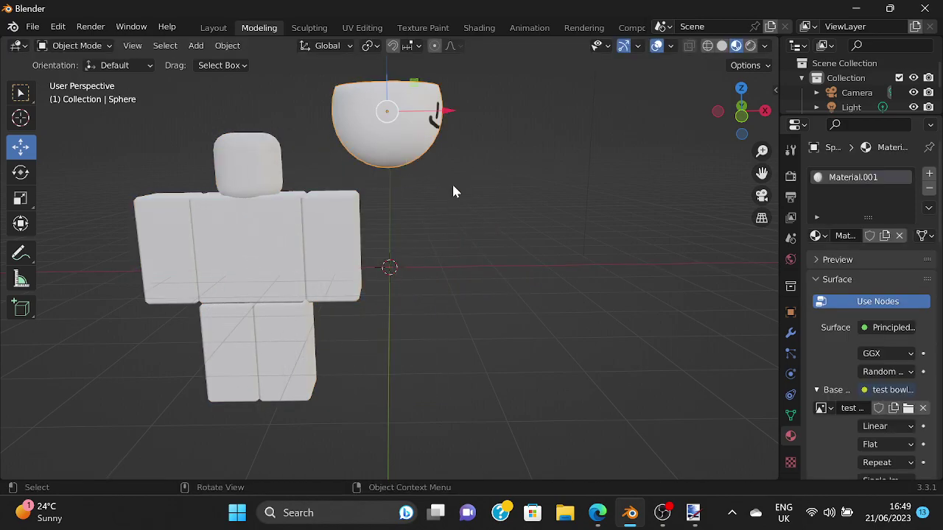
{"action": "middle_click_drag", "start_coordinate": [458, 213], "coordinate": [494, 252]}
{"action": "left_click", "coordinate": [92, 48]}
{"action": "left_click", "coordinate": [87, 78]}
{"action": "scroll", "coordinate": [488, 247], "scroll_direction": "down", "scroll_amount": 4}
{"action": "key", "text": "g"}
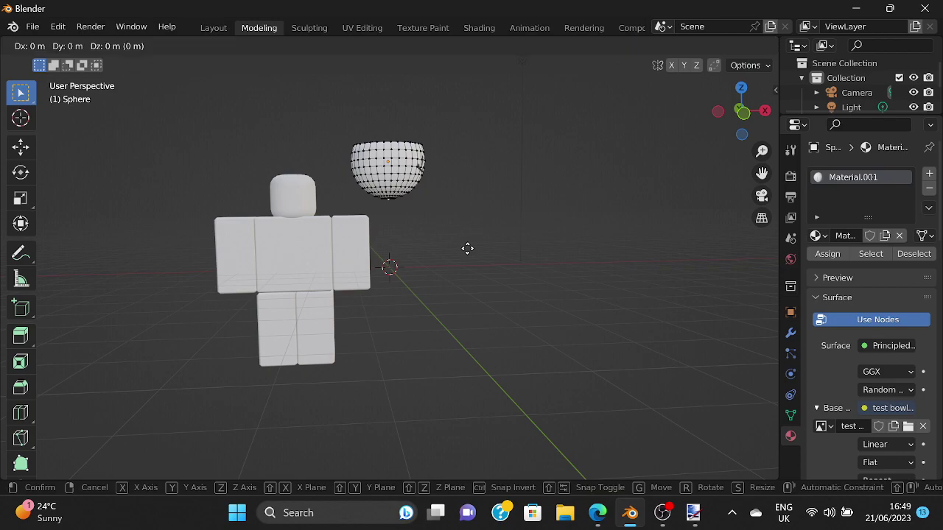
{"action": "key", "text": "z"}
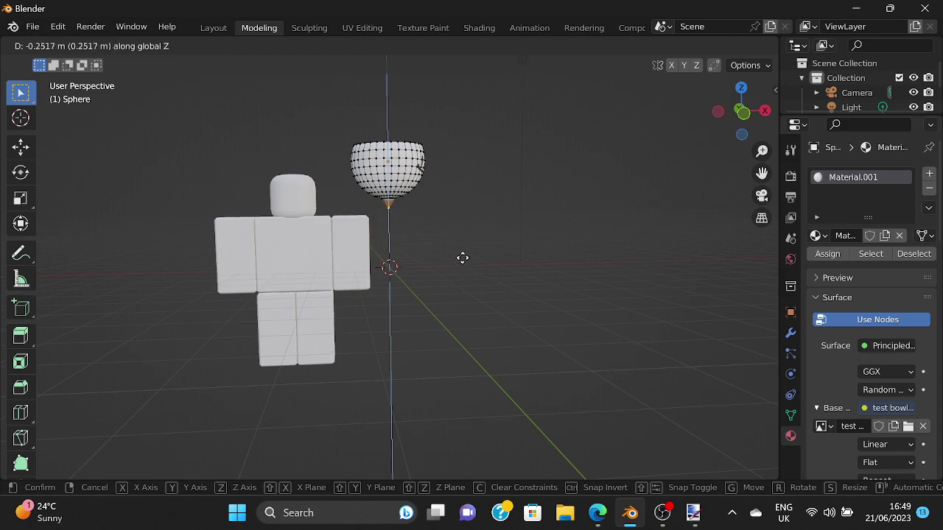
{"action": "left_click", "coordinate": [446, 165]}
{"action": "scroll", "coordinate": [536, 203], "scroll_direction": "up", "scroll_amount": 2}
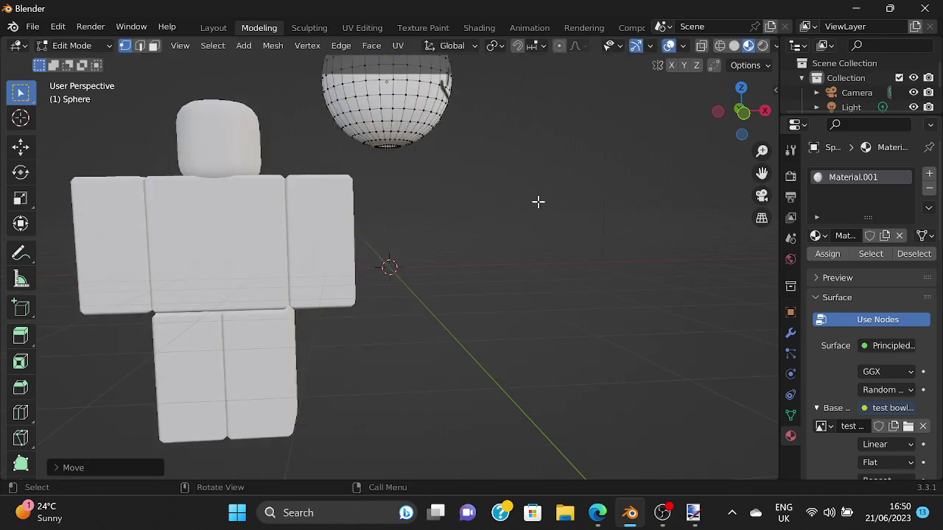
- Undo the bowl's vertex edit and the character body's sideways move, restoring the bowl on the head
{"action": "middle_click_drag", "start_coordinate": [536, 203], "coordinate": [521, 215]}
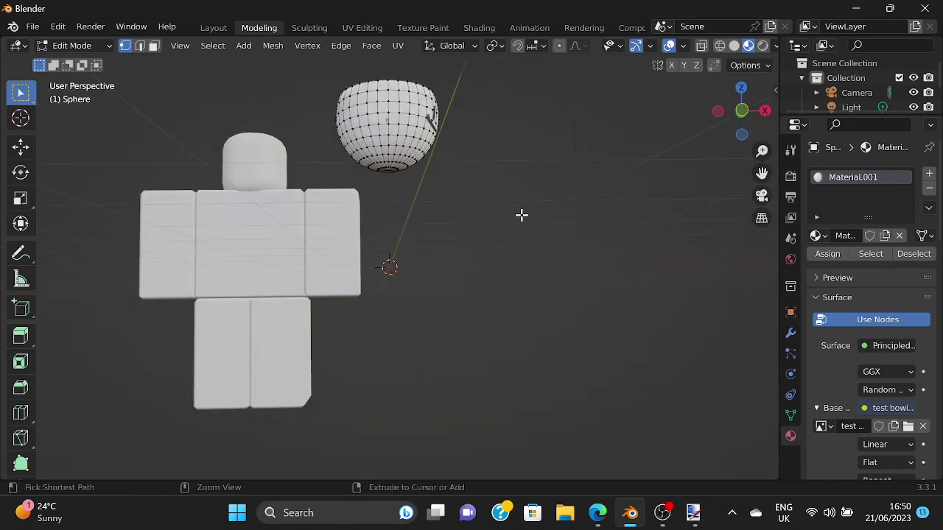
{"action": "key", "text": "ctrl+z"}
{"action": "key", "text": "ctrl+z"}
{"action": "key", "text": "ctrl+z"}
{"action": "key", "text": "ctrl+z"}
{"action": "key", "text": "ctrl+z"}
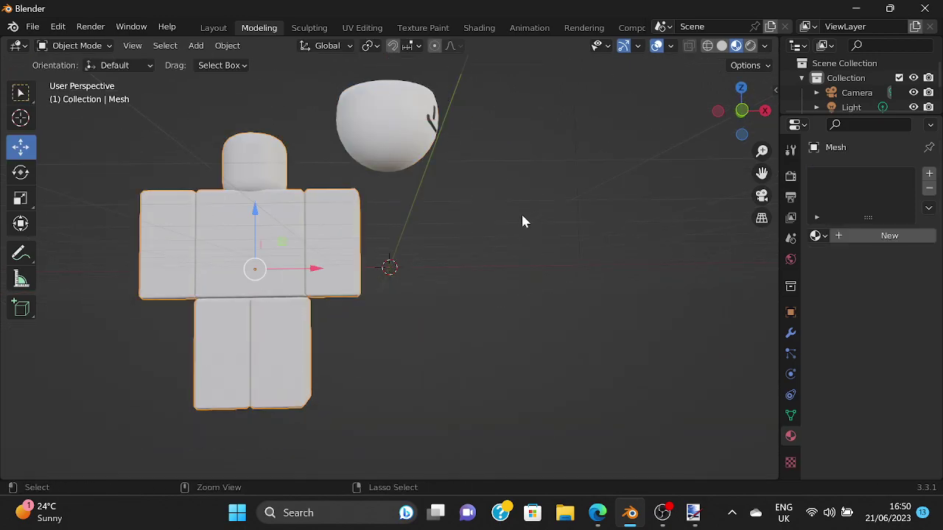
{"action": "key", "text": "ctrl+z"}
{"action": "middle_click_drag", "start_coordinate": [574, 227], "coordinate": [665, 260]}
{"action": "middle_click_drag", "start_coordinate": [543, 196], "coordinate": [641, 221]}
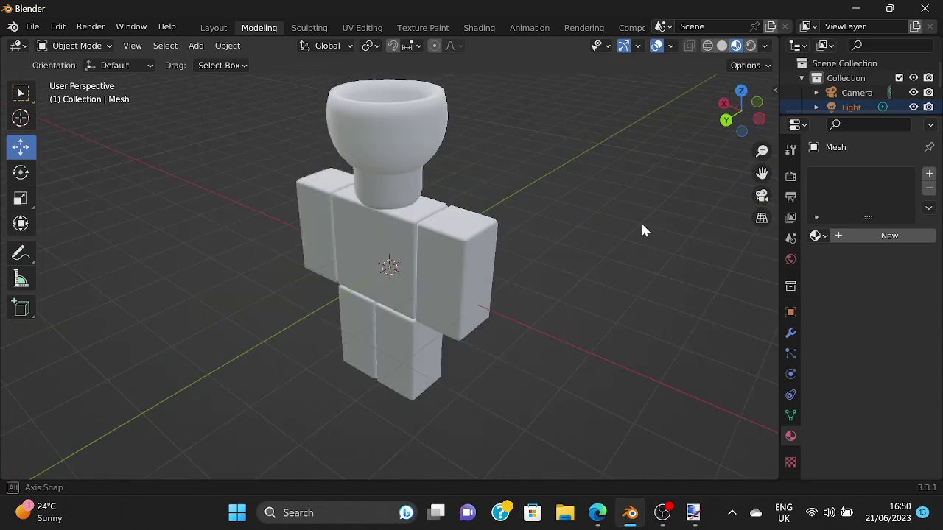
- Lower the bowl slightly along the Z axis over the character's head and check its fit from above
{"action": "left_click", "coordinate": [428, 157]}
{"action": "middle_click_drag", "start_coordinate": [495, 158], "coordinate": [696, 158]}
{"action": "middle_click_drag", "start_coordinate": [451, 117], "coordinate": [589, 143]}
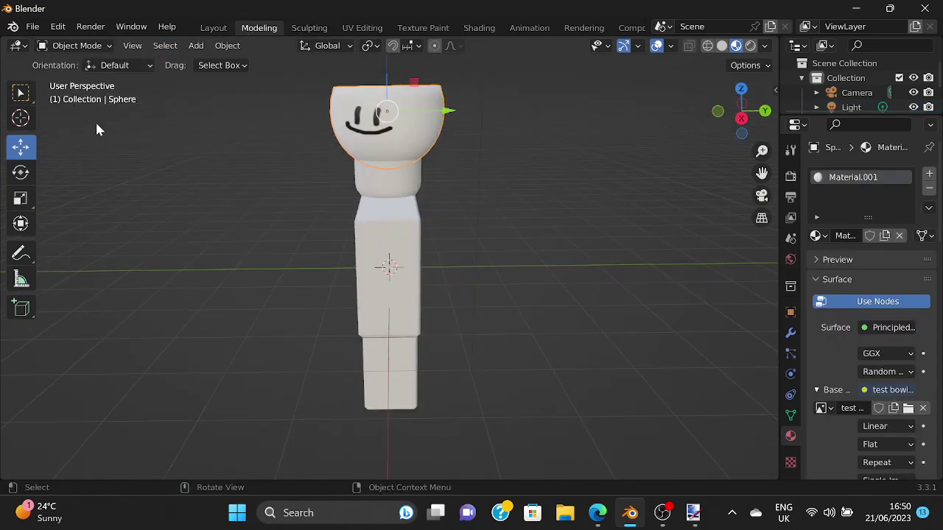
{"action": "middle_click_drag", "start_coordinate": [451, 177], "coordinate": [459, 177]}
{"action": "scroll", "coordinate": [368, 92], "scroll_direction": "down", "scroll_amount": 1}
{"action": "left_click_drag", "start_coordinate": [388, 86], "coordinate": [388, 103]}
{"action": "middle_click_drag", "start_coordinate": [526, 168], "coordinate": [347, 273]}
{"action": "scroll", "coordinate": [347, 273], "scroll_direction": "up", "scroll_amount": 4}
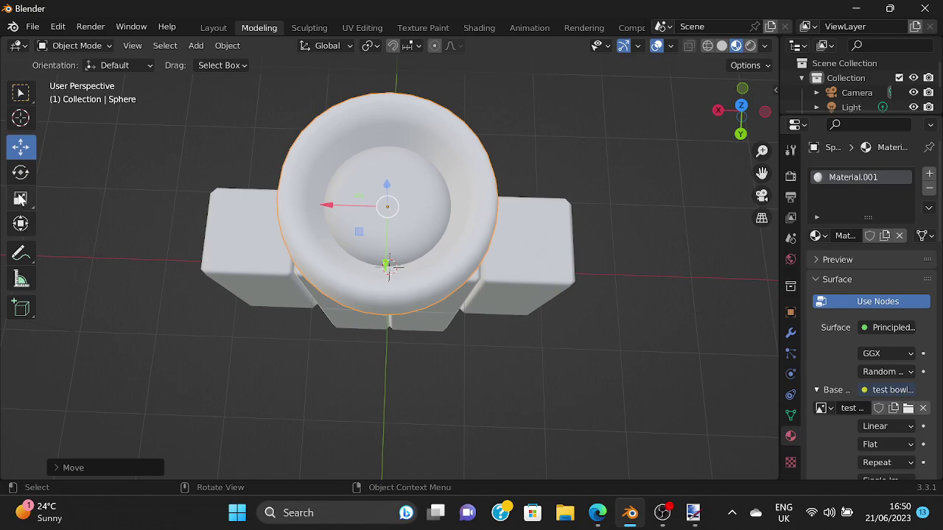
- Rotate the bowl about the Z axis until its smiling face points toward the negative Y side, centred over the body's front
{"action": "left_click", "coordinate": [20, 172]}
{"action": "middle_click_drag", "start_coordinate": [410, 251], "coordinate": [417, 194]}
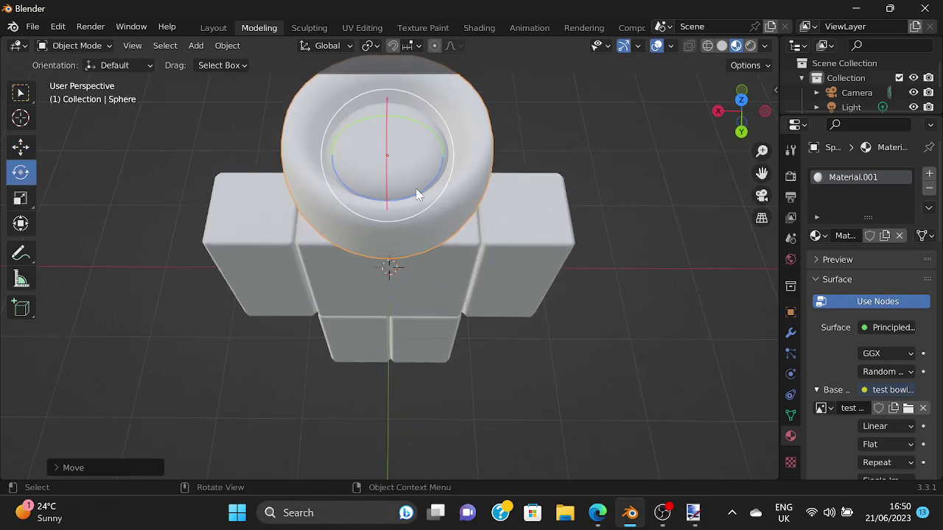
{"action": "left_click_drag", "start_coordinate": [412, 203], "coordinate": [495, 117]}
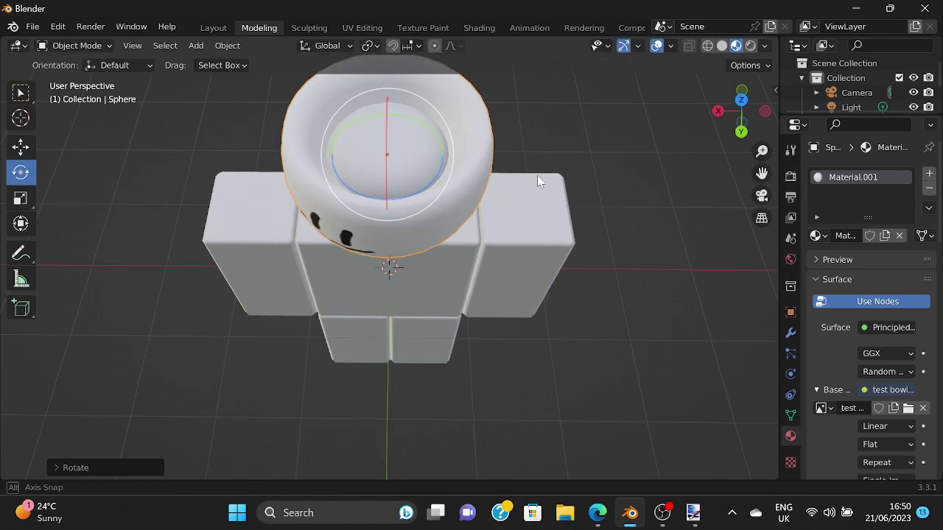
{"action": "left_click_drag", "start_coordinate": [426, 185], "coordinate": [465, 163]}
{"action": "middle_click_drag", "start_coordinate": [572, 196], "coordinate": [606, 248]}
{"action": "left_click", "coordinate": [431, 179]}
{"action": "middle_click_drag", "start_coordinate": [430, 184], "coordinate": [413, 213]}
{"action": "left_click_drag", "start_coordinate": [430, 196], "coordinate": [401, 196]}
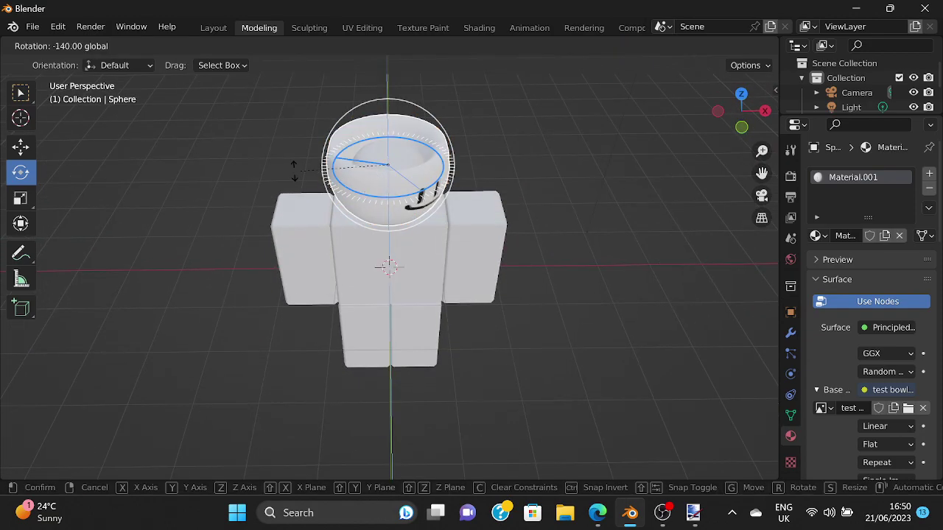
{"action": "left_click_drag", "start_coordinate": [231, 123], "coordinate": [321, 122]}
{"action": "left_click", "coordinate": [551, 234]}
{"action": "middle_click_drag", "start_coordinate": [551, 234], "coordinate": [452, 231]}
{"action": "left_click", "coordinate": [411, 221]}
{"action": "middle_click_drag", "start_coordinate": [765, 194], "coordinate": [624, 298]}
{"action": "left_click", "coordinate": [210, 114]}
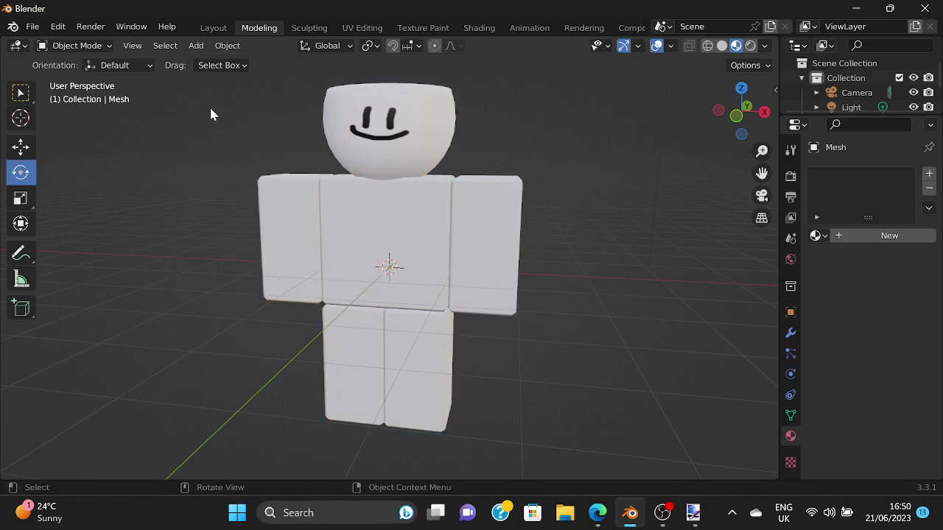
- Delete the character body object Mesh from the collection, keeping only the bowl with the camera and light
{"action": "left_click", "coordinate": [21, 93]}
{"action": "left_click", "coordinate": [454, 239]}
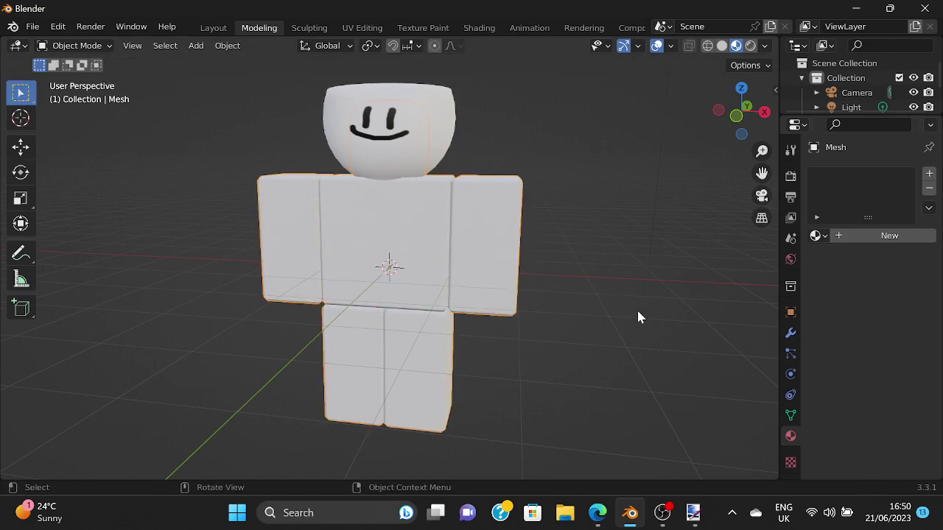
{"action": "middle_click_drag", "start_coordinate": [641, 314], "coordinate": [663, 291]}
{"action": "scroll", "coordinate": [845, 95], "scroll_direction": "down", "scroll_amount": 1}
{"action": "left_click", "coordinate": [931, 127]}
{"action": "left_click", "coordinate": [724, 313]}
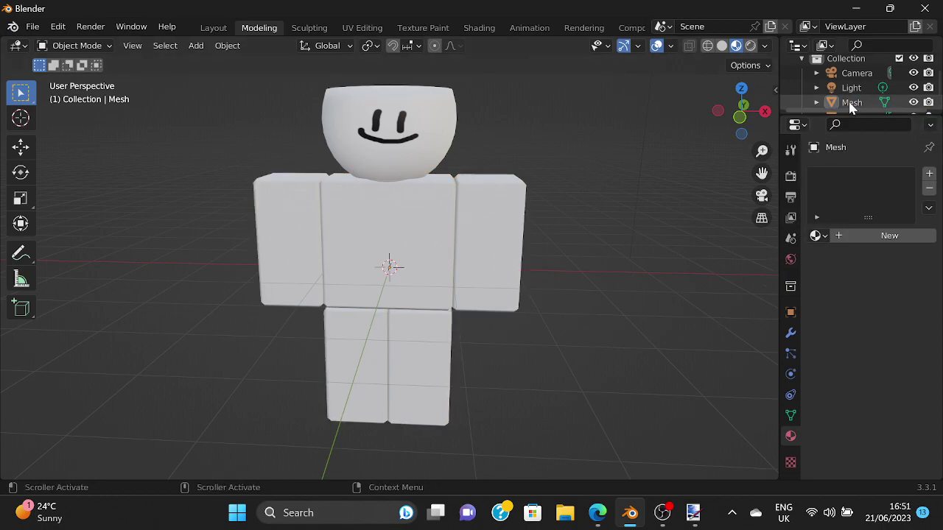
{"action": "left_click_drag", "start_coordinate": [850, 118], "coordinate": [861, 211]}
{"action": "left_click", "coordinate": [842, 125]}
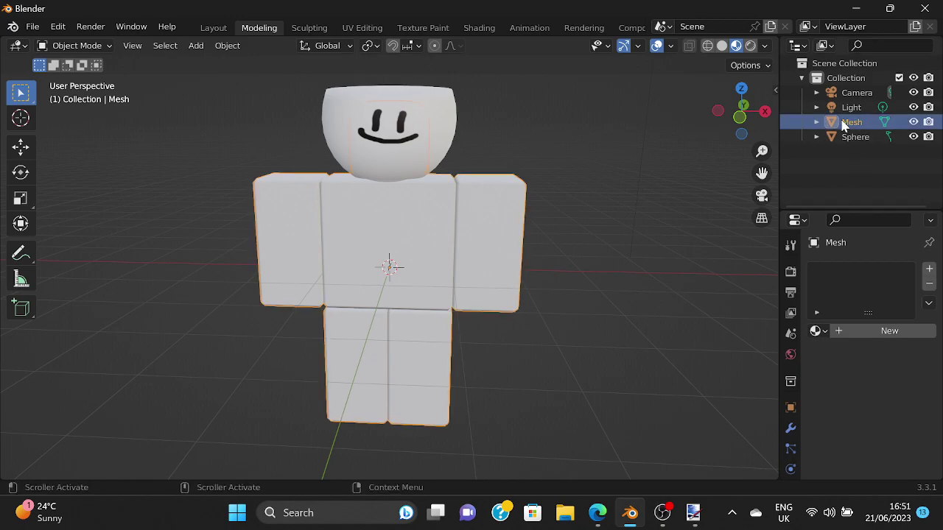
{"action": "right_click", "coordinate": [844, 124]}
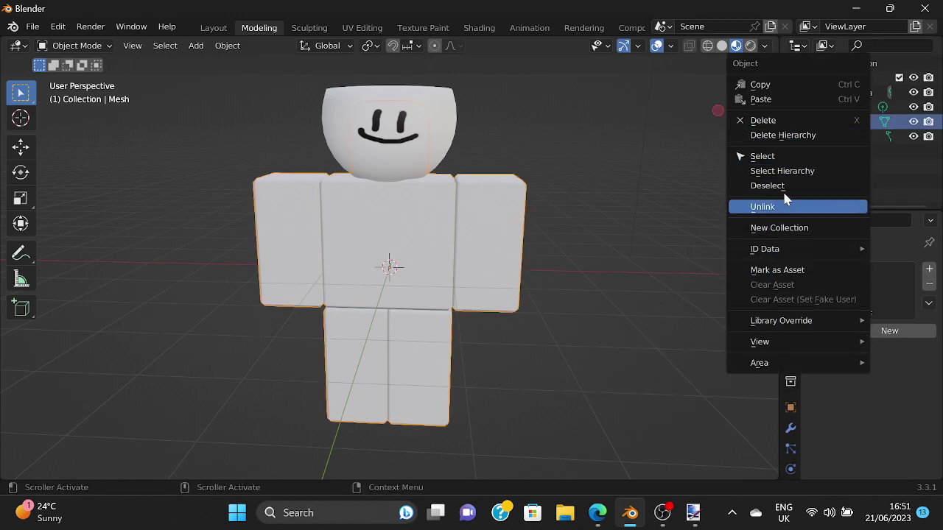
{"action": "left_click", "coordinate": [766, 120]}
{"action": "scroll", "coordinate": [479, 169], "scroll_direction": "down", "scroll_amount": 1}
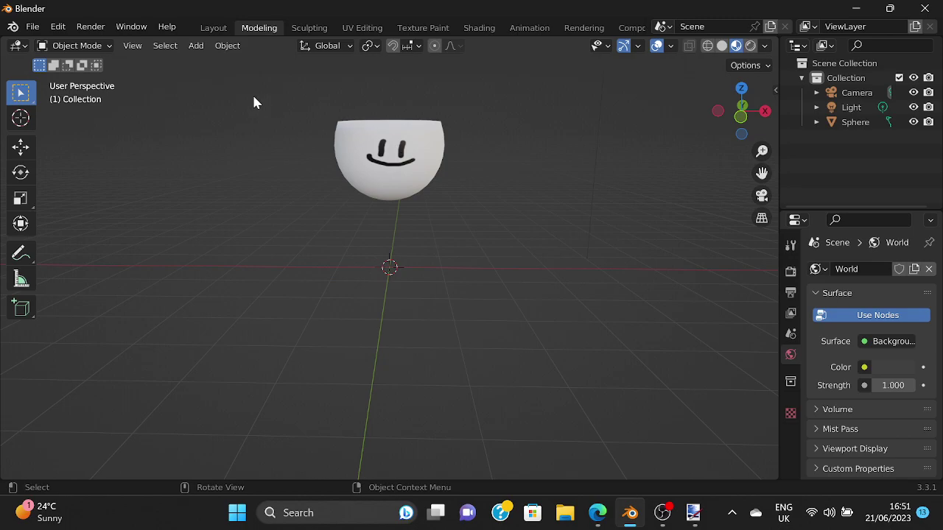
- Export the bowl to the Documents folder as a Wavefront OBJ named "Bowl Head, U CAN STACK ACCESSORIES ON IT!.obj"
{"action": "left_click", "coordinate": [32, 27]}
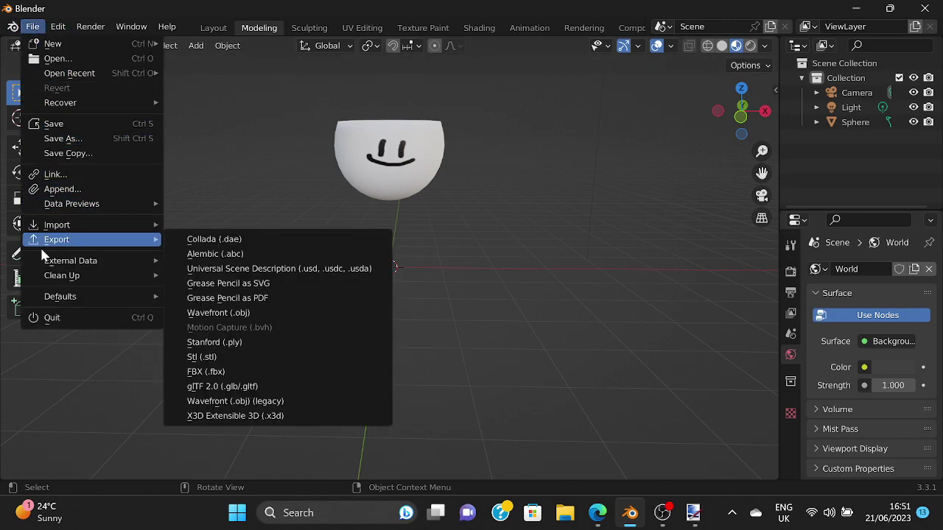
{"action": "key", "text": "Escape"}
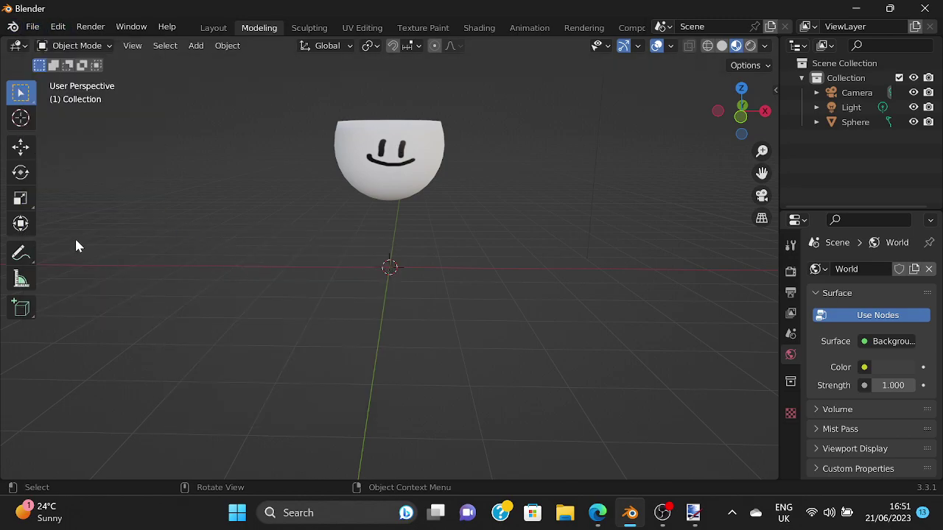
{"action": "left_click", "coordinate": [34, 28]}
{"action": "mouse_move", "coordinate": [65, 240]}
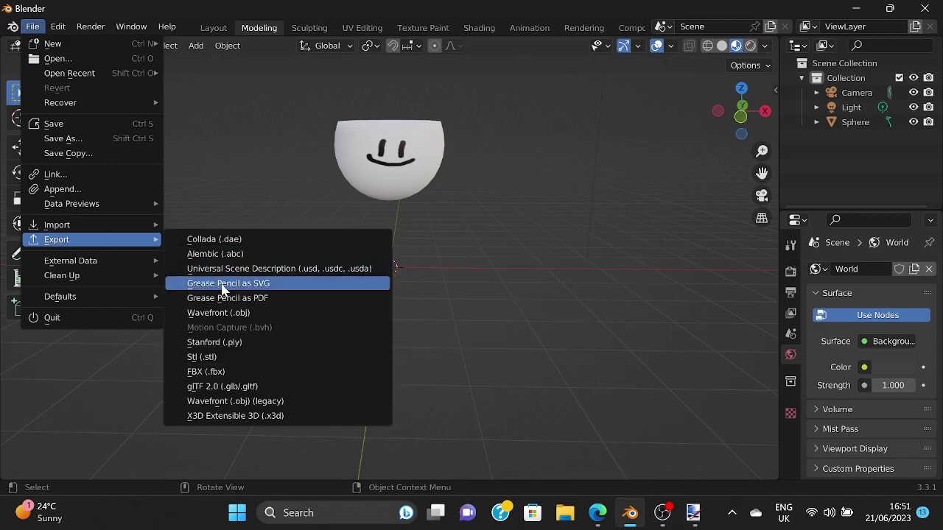
{"action": "left_click", "coordinate": [218, 312]}
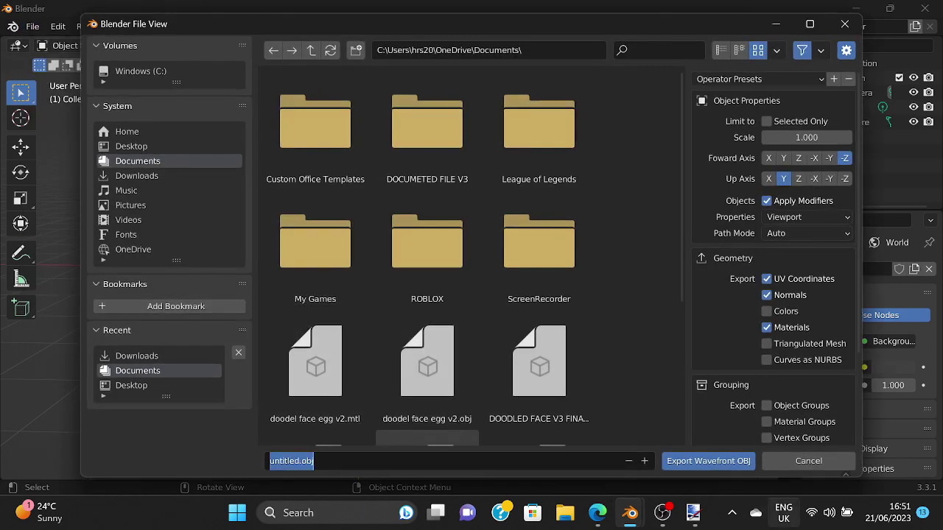
{"action": "key", "text": "BackSpace"}
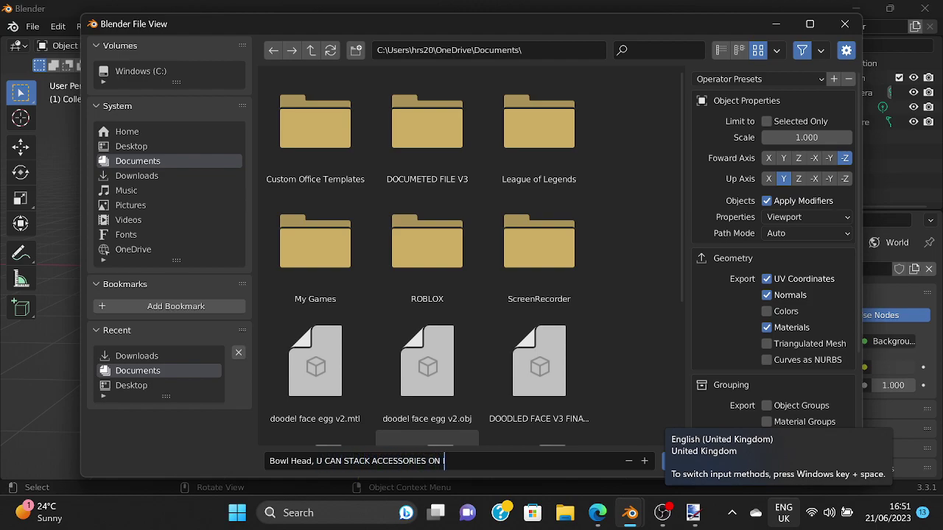
{"action": "key", "text": "Return"}
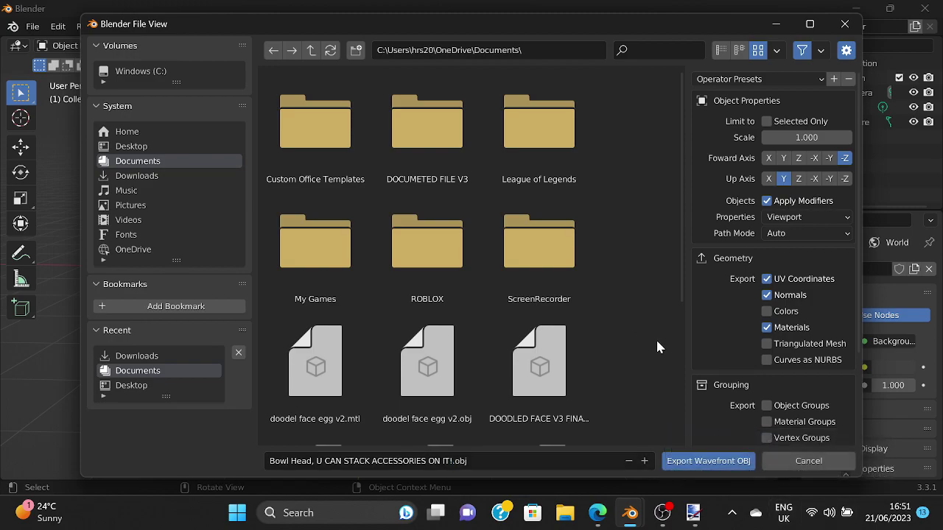
{"action": "left_click", "coordinate": [707, 461]}
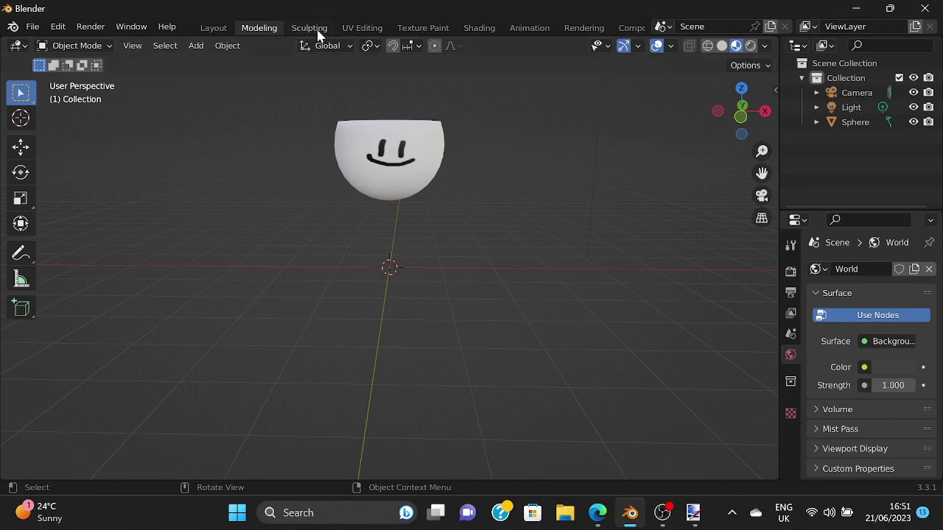
- Switch to the Texture Paint workspace and inspect the bowl's face from the front
{"action": "left_click", "coordinate": [422, 28]}
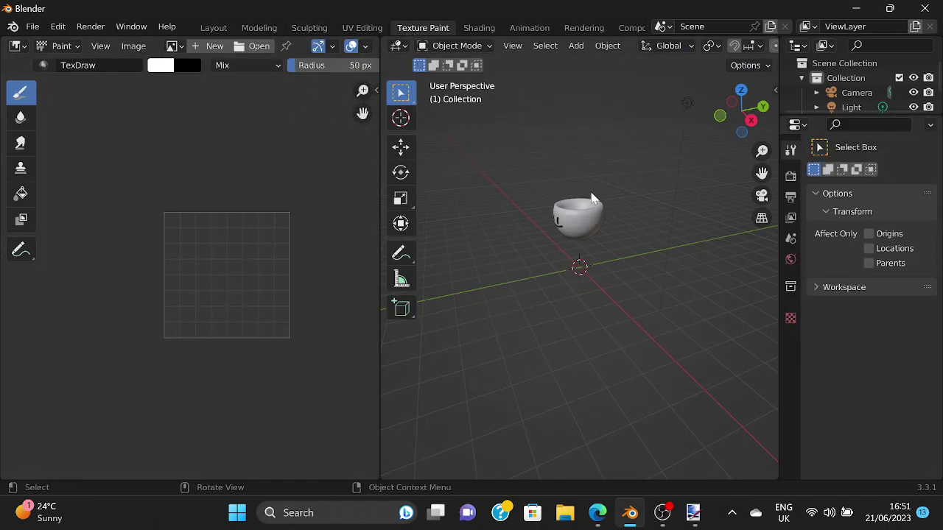
{"action": "left_click", "coordinate": [584, 227]}
{"action": "middle_click_drag", "start_coordinate": [643, 241], "coordinate": [691, 240]}
{"action": "scroll", "coordinate": [676, 296], "scroll_direction": "up", "scroll_amount": 3}
{"action": "middle_click_drag", "start_coordinate": [676, 296], "coordinate": [689, 293]}
{"action": "left_click", "coordinate": [659, 294]}
{"action": "scroll", "coordinate": [610, 299], "scroll_direction": "down", "scroll_amount": 1}
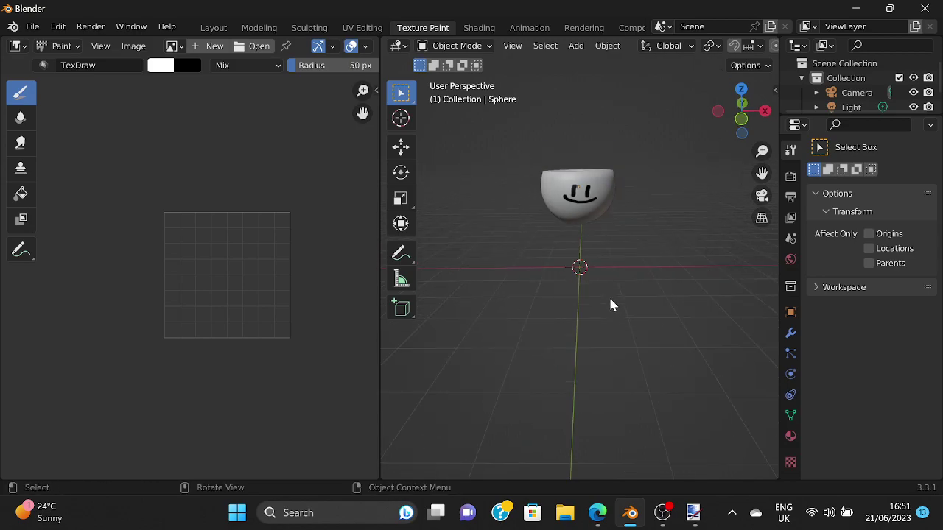
- Close the test bowl5.png image in paint.net and quit Blender without saving the changes
{"action": "left_click", "coordinate": [693, 514]}
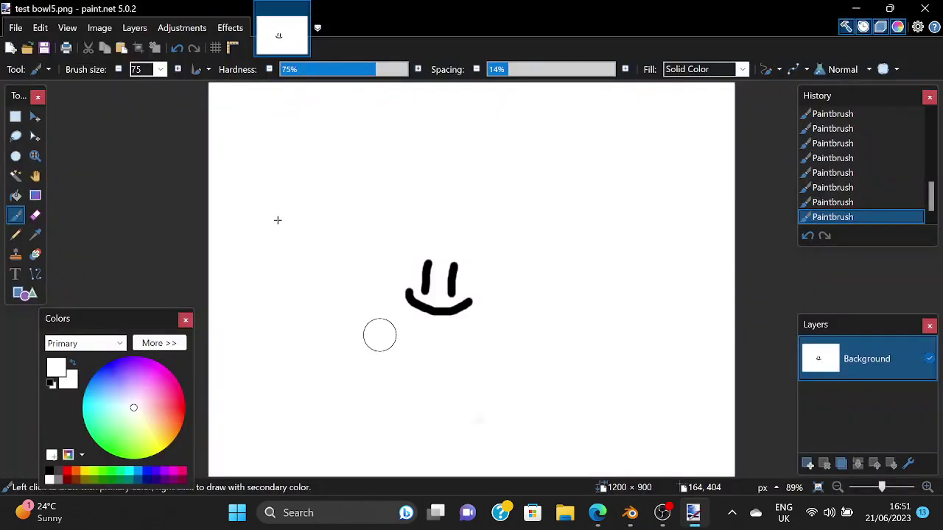
{"action": "left_click", "coordinate": [924, 8]}
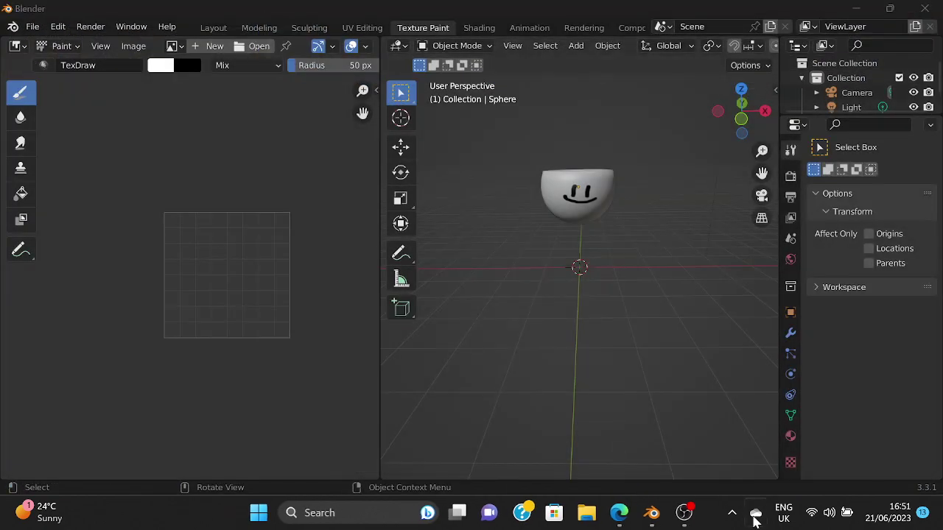
{"action": "left_click", "coordinate": [924, 9]}
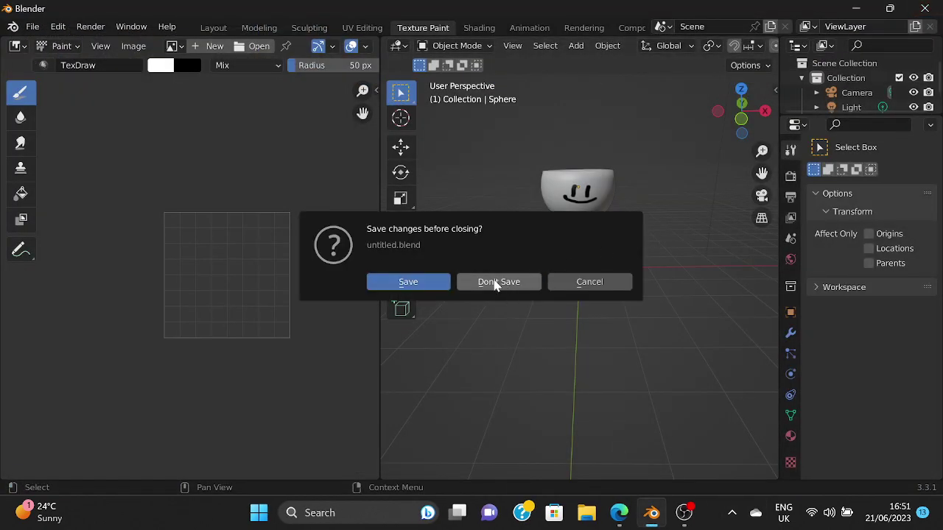
{"action": "left_click", "coordinate": [495, 283]}
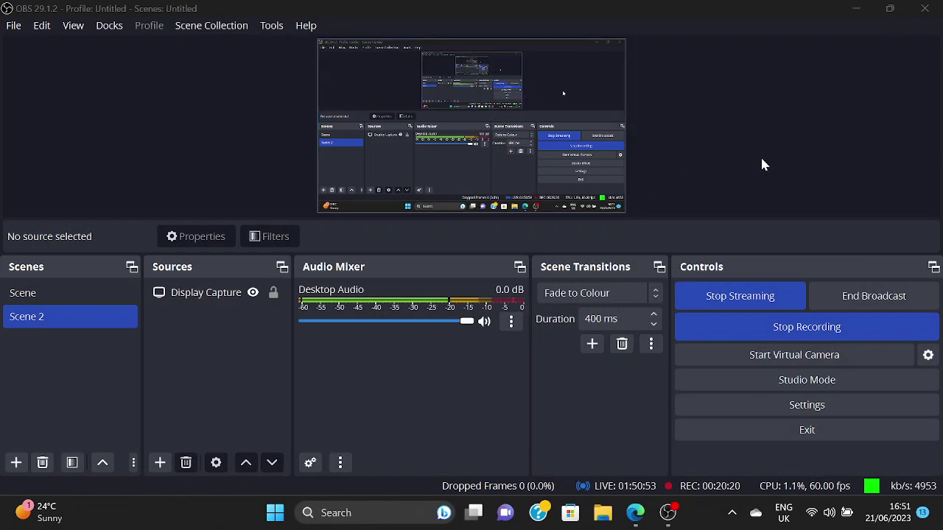
- Launch Roblox Studio and switch to the Edge browser while it loads
{"action": "key", "text": "super+s"}
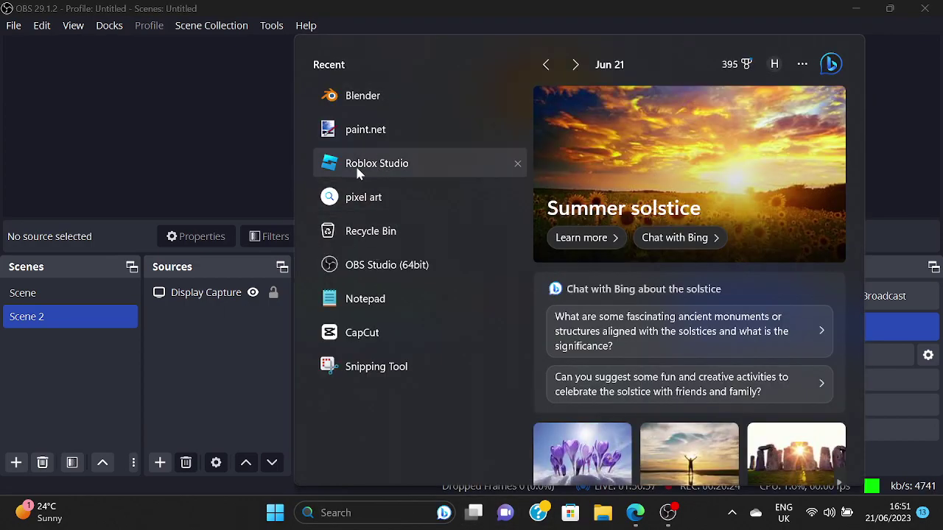
{"action": "left_click", "coordinate": [356, 165]}
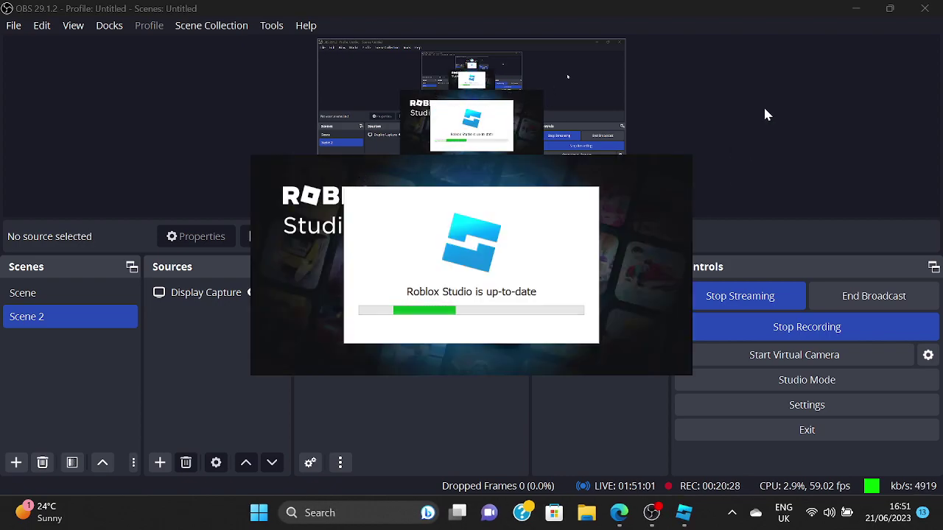
{"action": "left_click", "coordinate": [619, 512]}
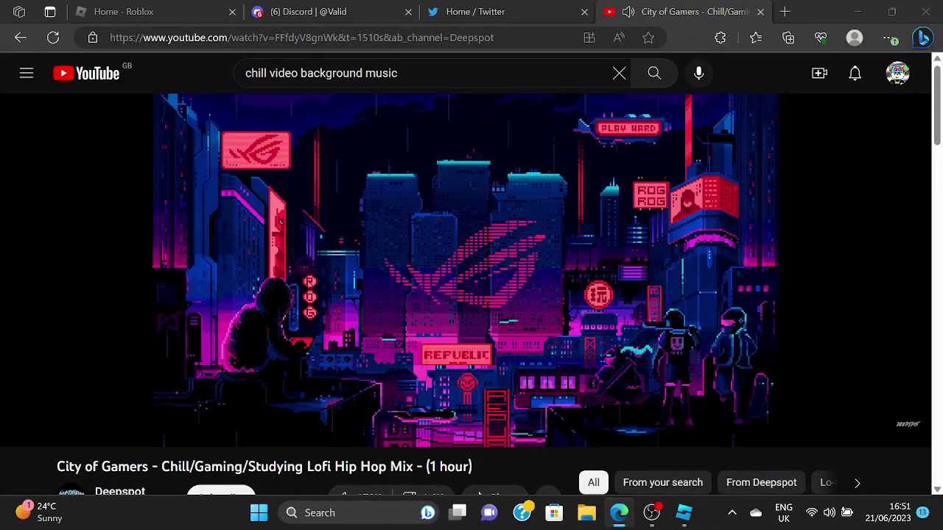
{"action": "left_click", "coordinate": [586, 513]}
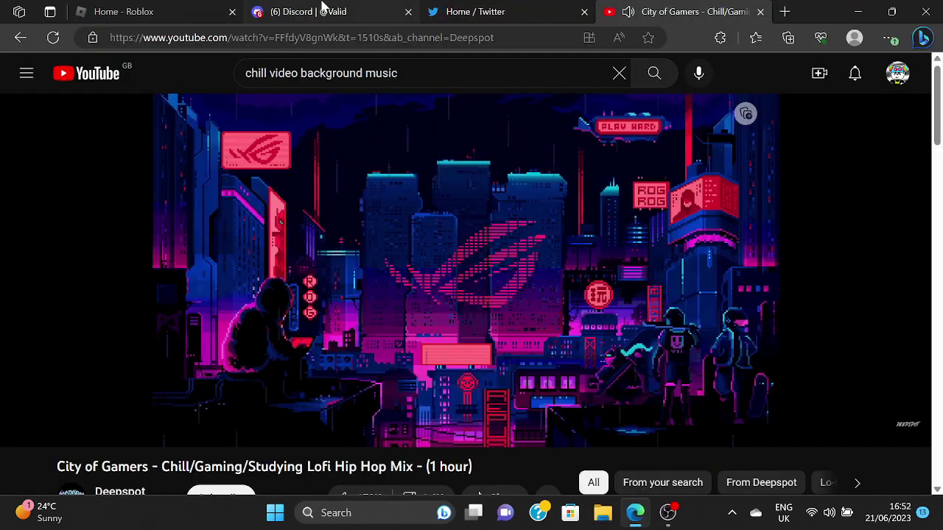
- Open the Discord direct conversation and send a message beginning "doing a vid rn lol making som"
{"action": "left_click", "coordinate": [319, 11]}
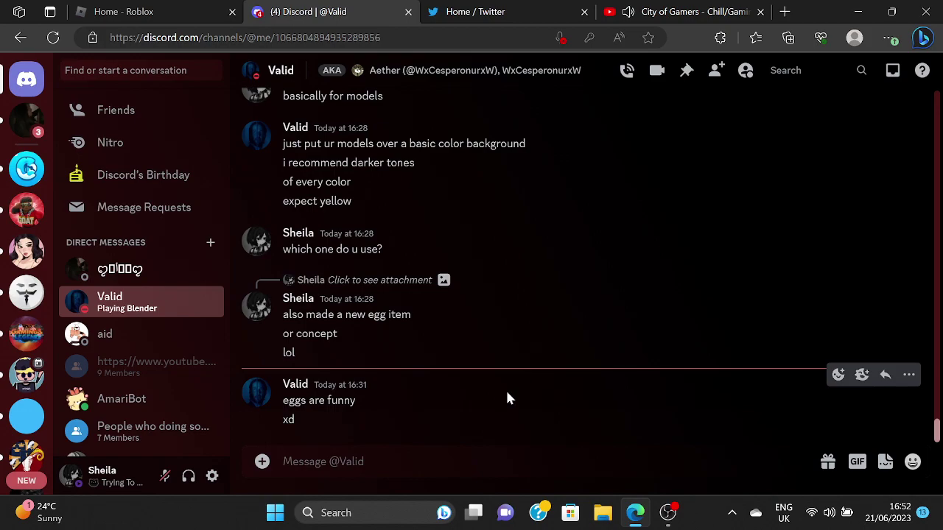
{"action": "type", "text": "doing a s"}
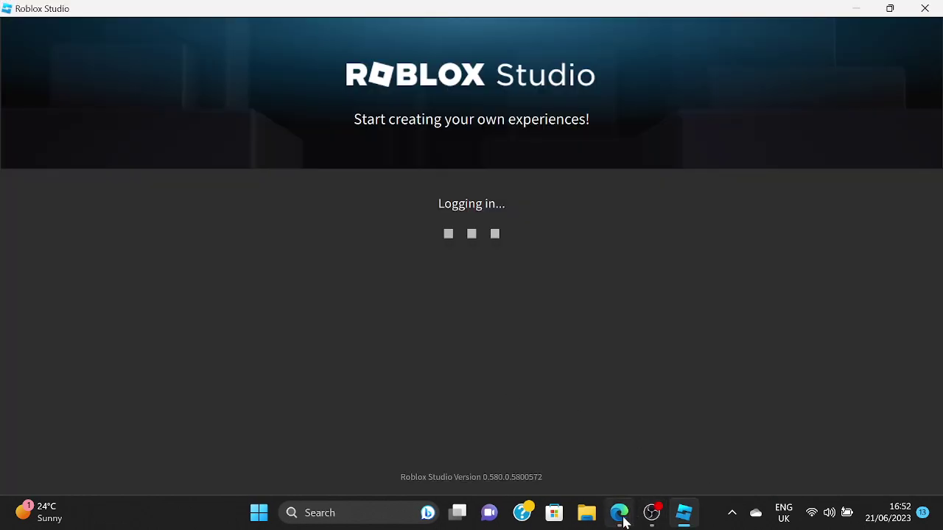
{"action": "left_click", "coordinate": [621, 516]}
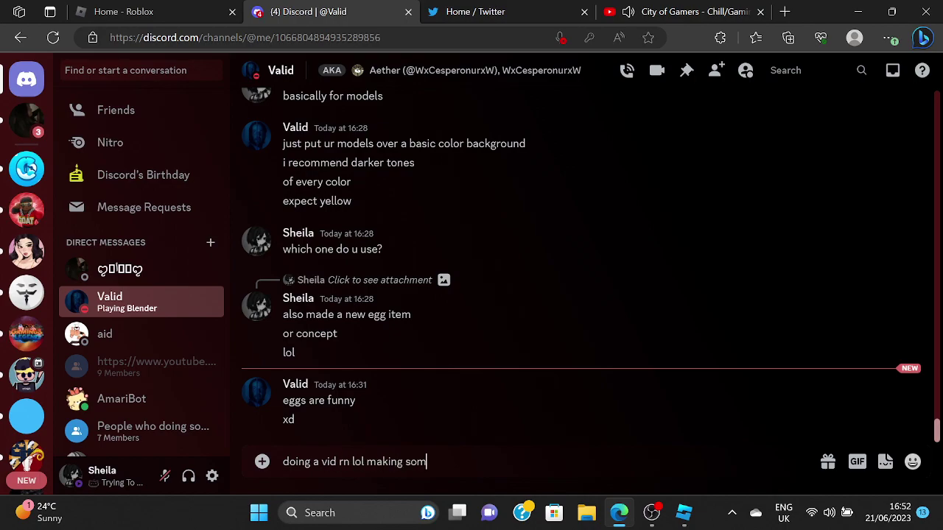
{"action": "key", "text": "Return"}
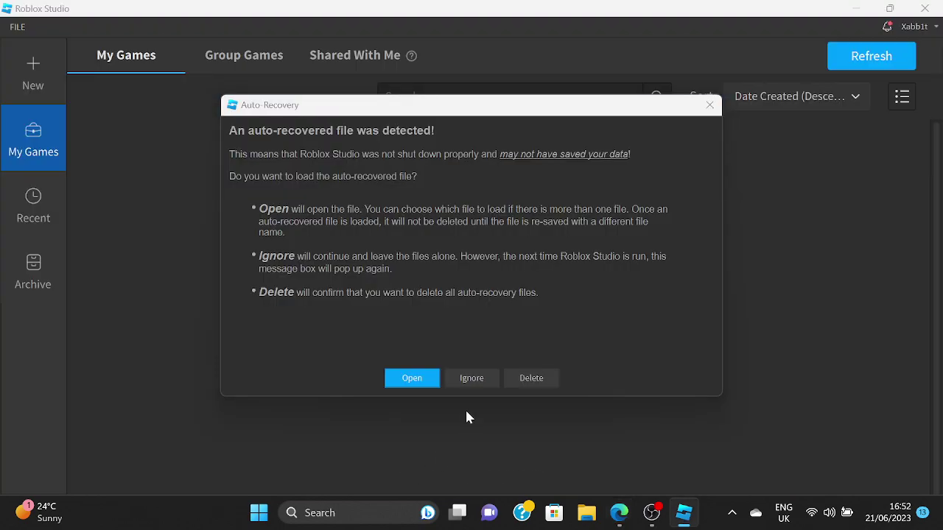
- Skip loading an auto-recovered file and open the Egg UGC Concepts place from the list of own games
{"action": "left_click", "coordinate": [436, 379]}
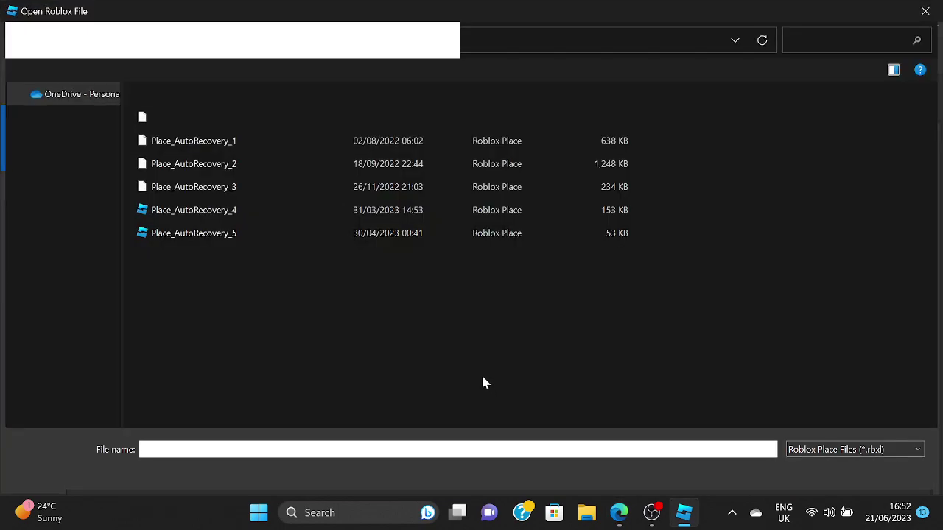
{"action": "left_click", "coordinate": [854, 468]}
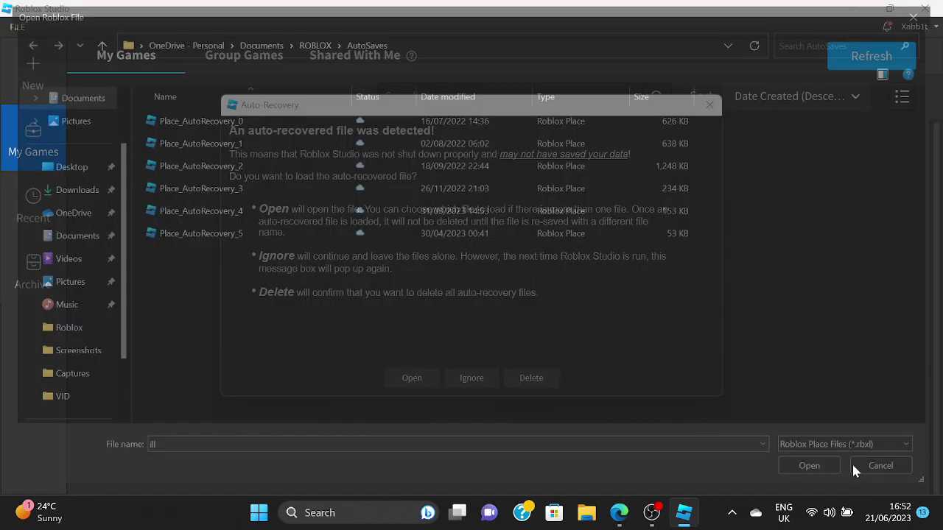
{"action": "left_click", "coordinate": [478, 379]}
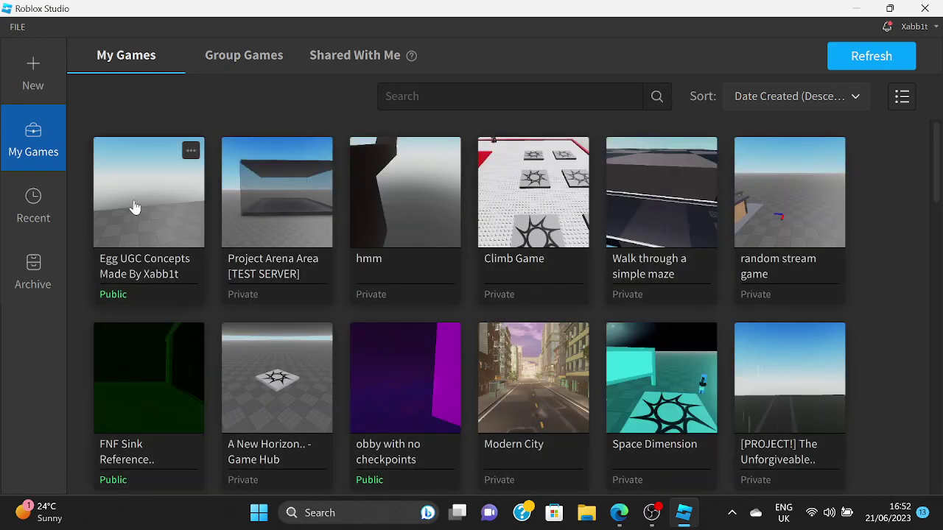
{"action": "left_click", "coordinate": [129, 205]}
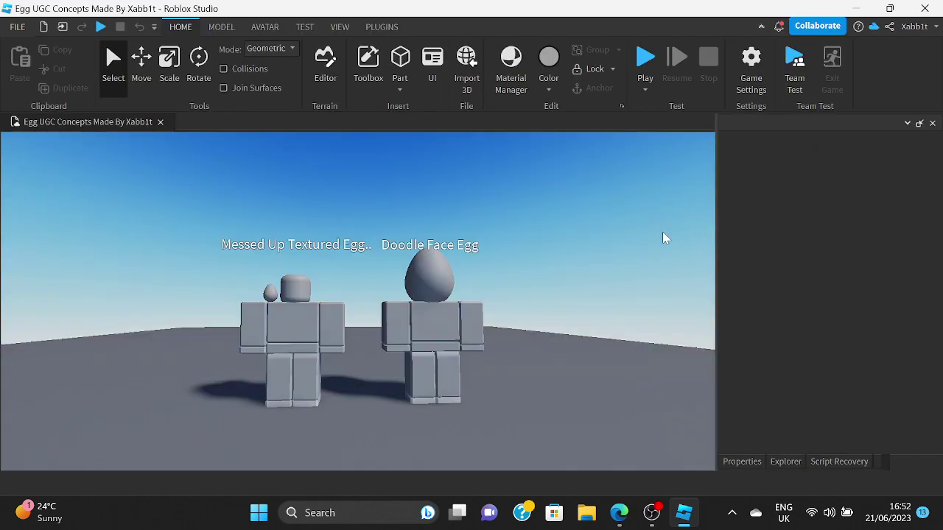
- Dismiss the Add Easy Textures update notice and insert an R15 Dummy from the Toolbox's recent models
{"action": "key", "text": "a"}
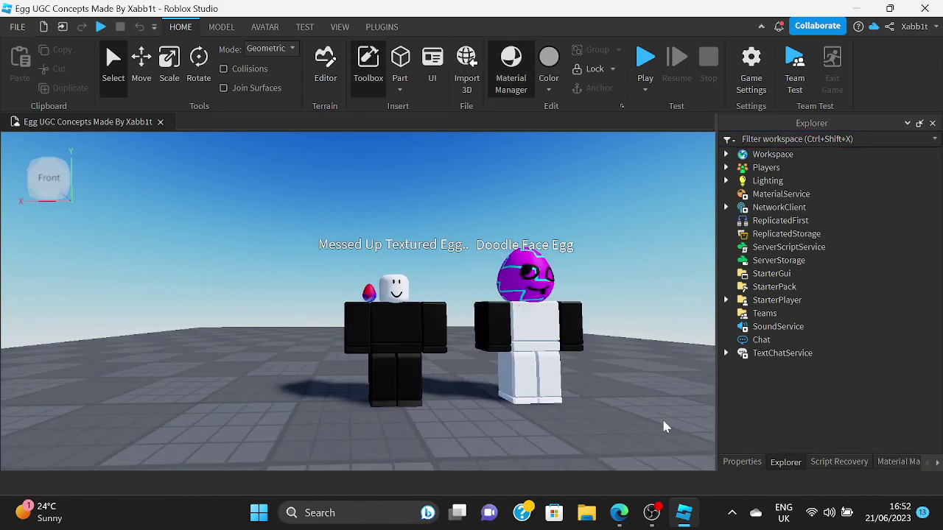
{"action": "key", "text": "a"}
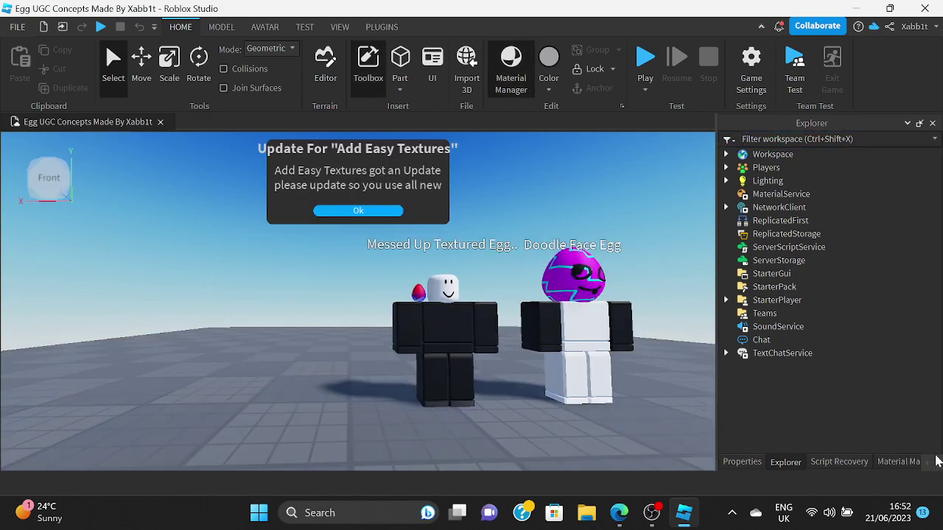
{"action": "left_click", "coordinate": [936, 461]}
{"action": "left_click", "coordinate": [358, 211]}
{"action": "key", "text": "w"}
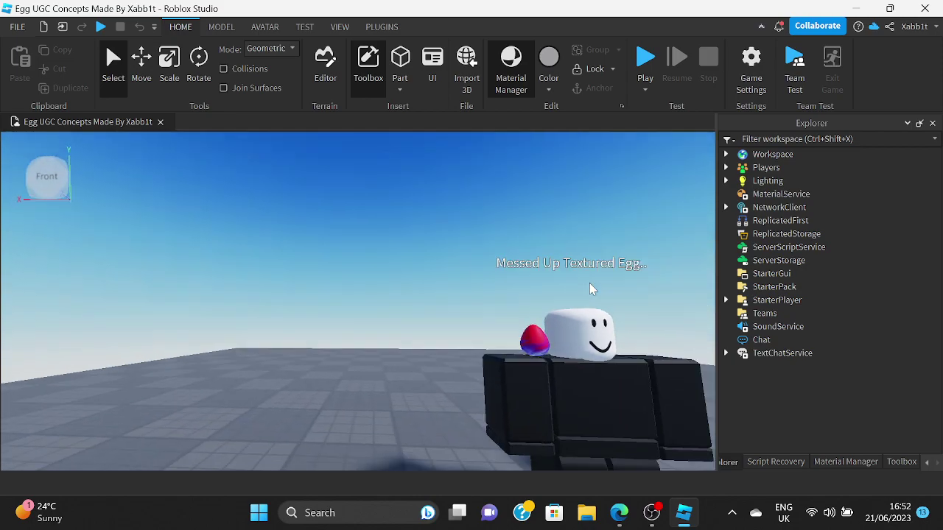
{"action": "left_click", "coordinate": [903, 462]}
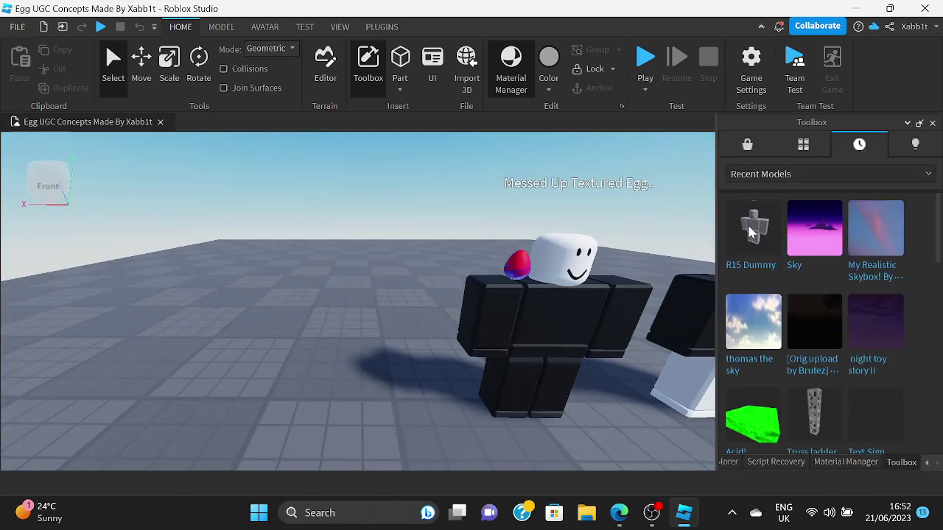
{"action": "right_click_drag", "start_coordinate": [366, 256], "coordinate": [366, 257]}
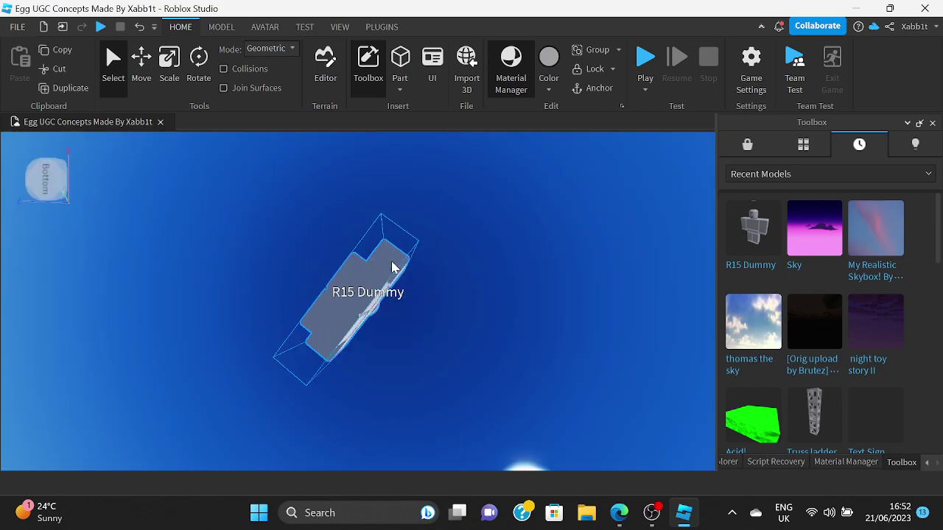
- Move the R15 Dummy across the baseplate to a spot near the Messed Up Textured Egg figure
{"action": "scroll", "coordinate": [391, 262], "scroll_direction": "up", "scroll_amount": 2}
{"action": "right_click_drag", "start_coordinate": [423, 261], "coordinate": [358, 269]}
{"action": "key", "text": "f"}
{"action": "scroll", "coordinate": [353, 268], "scroll_direction": "down", "scroll_amount": 5}
{"action": "scroll", "coordinate": [358, 271], "scroll_direction": "up", "scroll_amount": 10}
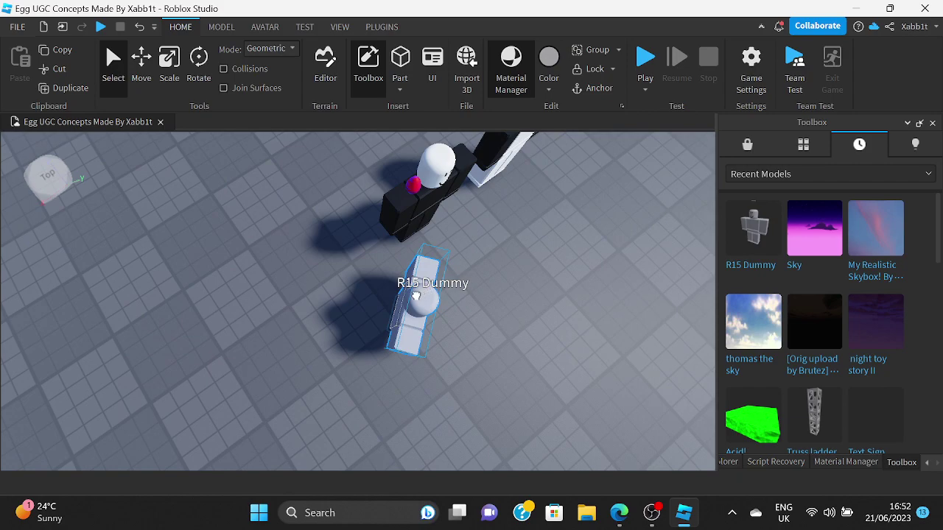
{"action": "left_click_drag", "start_coordinate": [416, 296], "coordinate": [371, 297]}
{"action": "key", "text": "f"}
- Rotate the R15 Dummy so that it faces the same way as the two egg figures
{"action": "right_click_drag", "start_coordinate": [527, 287], "coordinate": [390, 316]}
{"action": "key", "text": "ctrl+4"}
{"action": "left_click_drag", "start_coordinate": [407, 312], "coordinate": [398, 352]}
{"action": "right_click_drag", "start_coordinate": [543, 389], "coordinate": [473, 340]}
{"action": "left_click", "coordinate": [472, 334]}
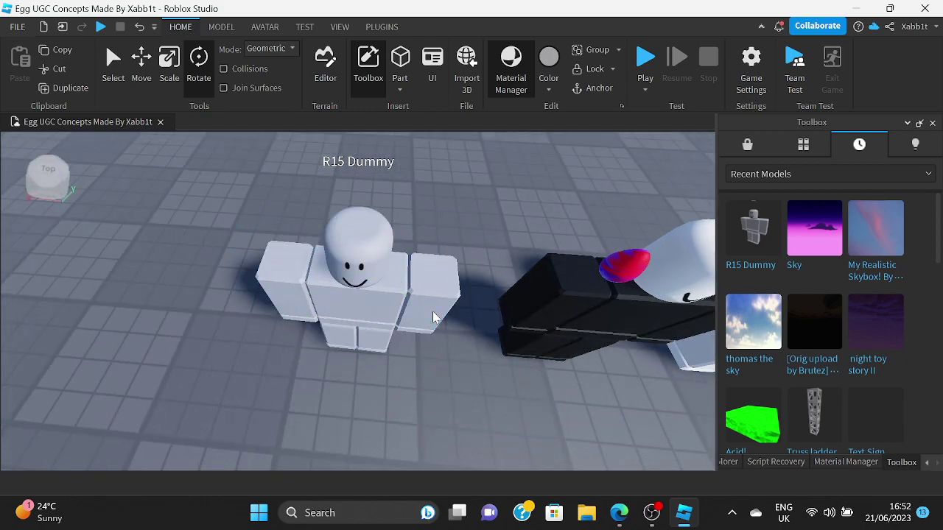
{"action": "right_click_drag", "start_coordinate": [388, 294], "coordinate": [368, 281]}
{"action": "left_click_drag", "start_coordinate": [369, 280], "coordinate": [350, 324]}
{"action": "right_click_drag", "start_coordinate": [350, 324], "coordinate": [450, 316]}
{"action": "left_click", "coordinate": [494, 350]}
{"action": "right_click_drag", "start_coordinate": [495, 355], "coordinate": [496, 354]}
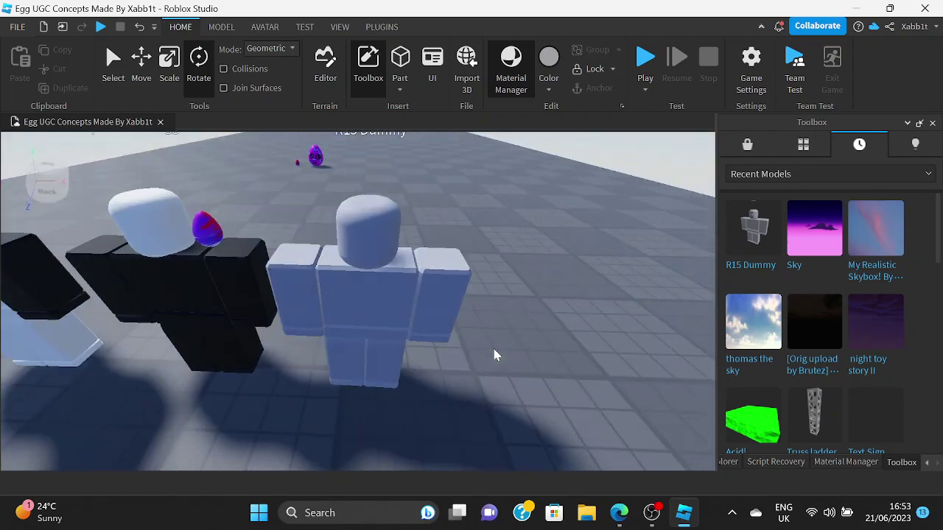
- Move the R15 Dummy sideways and in depth to line it up with the egg figures, leaving a gap beside them
{"action": "left_click", "coordinate": [364, 316]}
{"action": "left_click", "coordinate": [145, 81]}
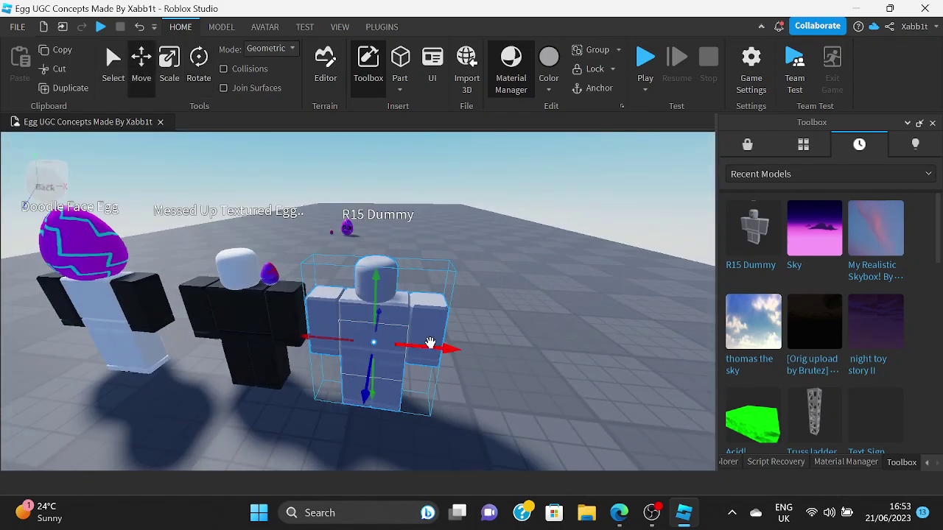
{"action": "left_click_drag", "start_coordinate": [434, 343], "coordinate": [460, 344]}
{"action": "left_click_drag", "start_coordinate": [408, 386], "coordinate": [410, 385]}
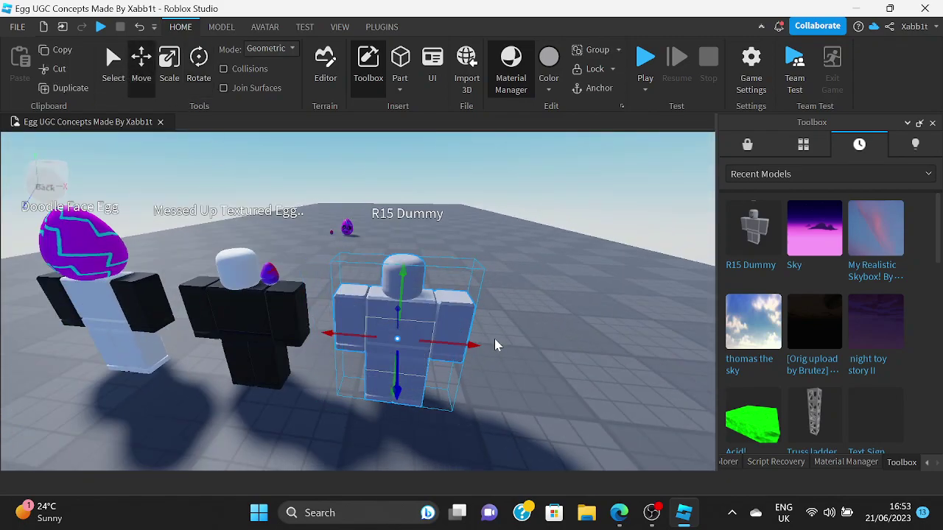
{"action": "left_click_drag", "start_coordinate": [475, 344], "coordinate": [482, 345]}
{"action": "left_click", "coordinate": [488, 346]}
{"action": "left_click", "coordinate": [406, 341]}
{"action": "right_click_drag", "start_coordinate": [516, 332], "coordinate": [567, 319]}
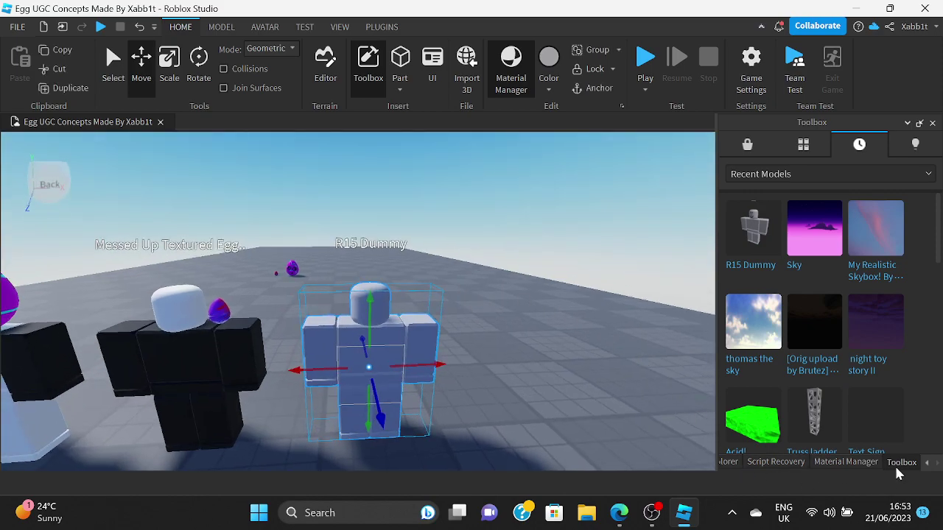
- Rename the R15 Dummy model to Bowl Head
{"action": "left_click", "coordinate": [809, 462]}
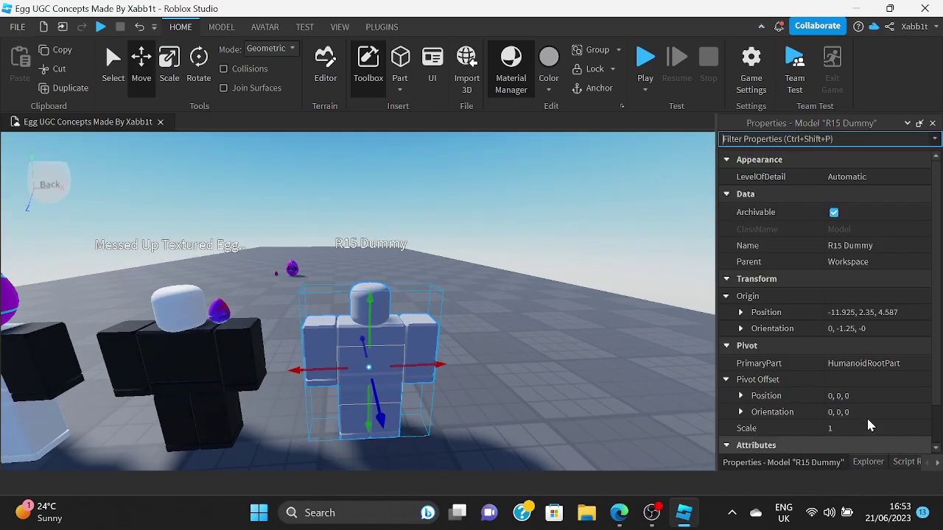
{"action": "left_click", "coordinate": [855, 246]}
{"action": "type", "text": "Bowl"}
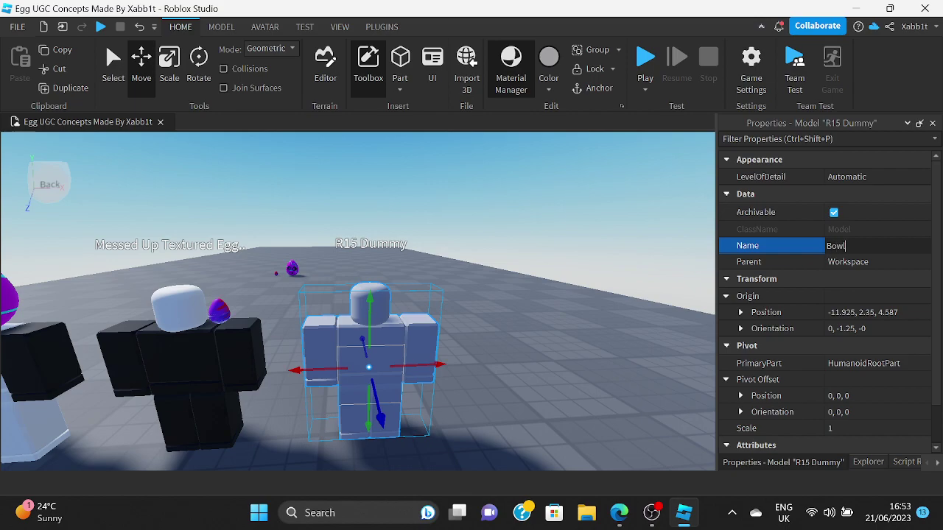
{"action": "type", "text": " Head"}
{"action": "key", "text": "Return"}
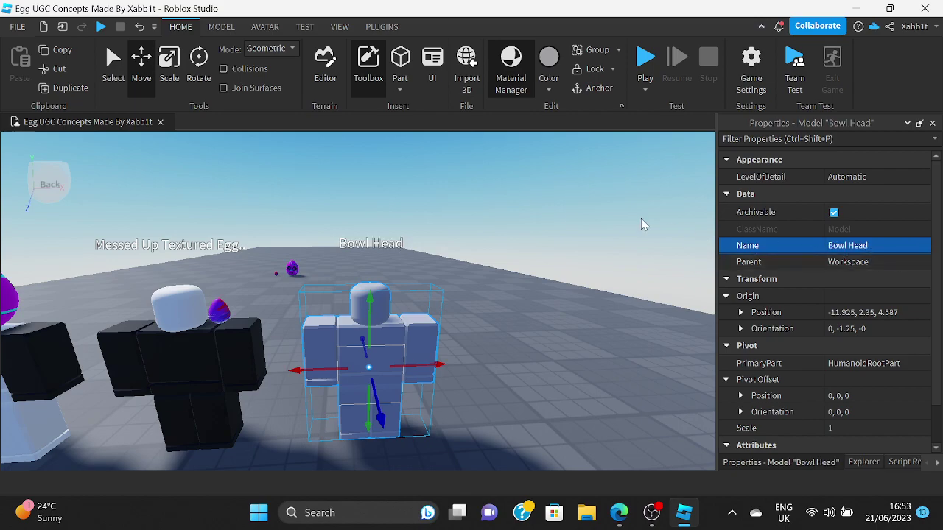
{"action": "left_click", "coordinate": [537, 208]}
{"action": "left_click", "coordinate": [378, 358]}
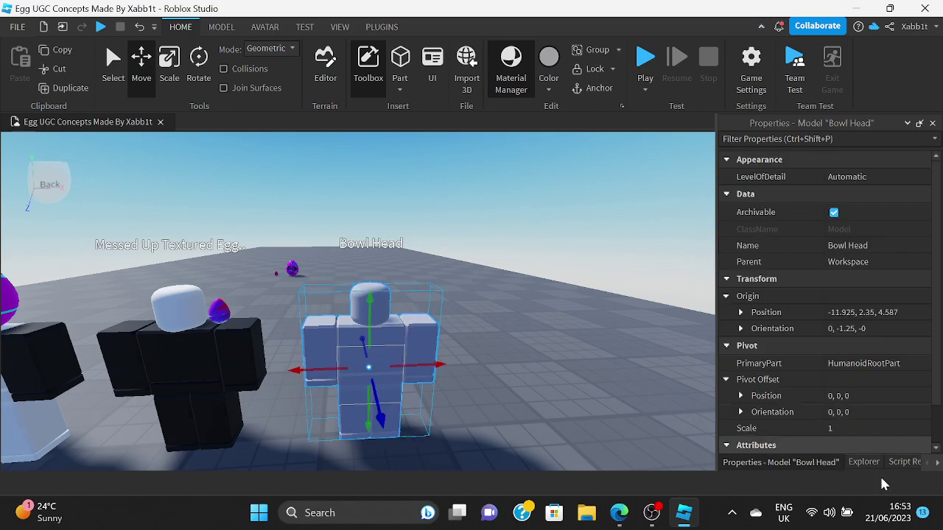
- Bring up the Explorer and check the Bowl Head dummy's placement in the row from the front and side
{"action": "left_click", "coordinate": [865, 464]}
{"action": "left_click", "coordinate": [546, 279]}
{"action": "right_click_drag", "start_coordinate": [540, 286], "coordinate": [538, 288]}
{"action": "key", "text": "a"}
{"action": "key", "text": "a"}
{"action": "key", "text": "w"}
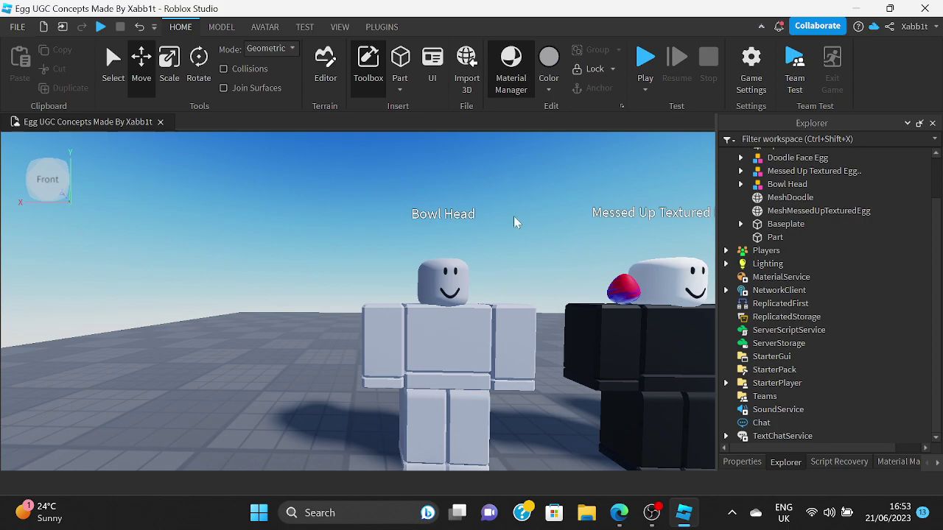
{"action": "scroll", "coordinate": [448, 196], "scroll_direction": "down", "scroll_amount": 3}
{"action": "scroll", "coordinate": [361, 309], "scroll_direction": "up", "scroll_amount": 6}
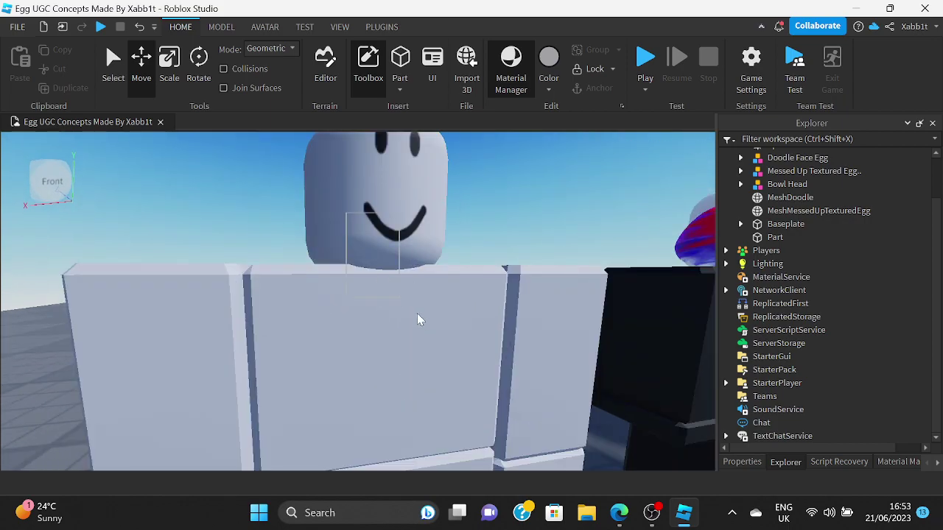
{"action": "right_click_drag", "start_coordinate": [410, 312], "coordinate": [416, 315]}
{"action": "scroll", "coordinate": [416, 316], "scroll_direction": "down", "scroll_amount": 2}
{"action": "right_click", "coordinate": [551, 214]}
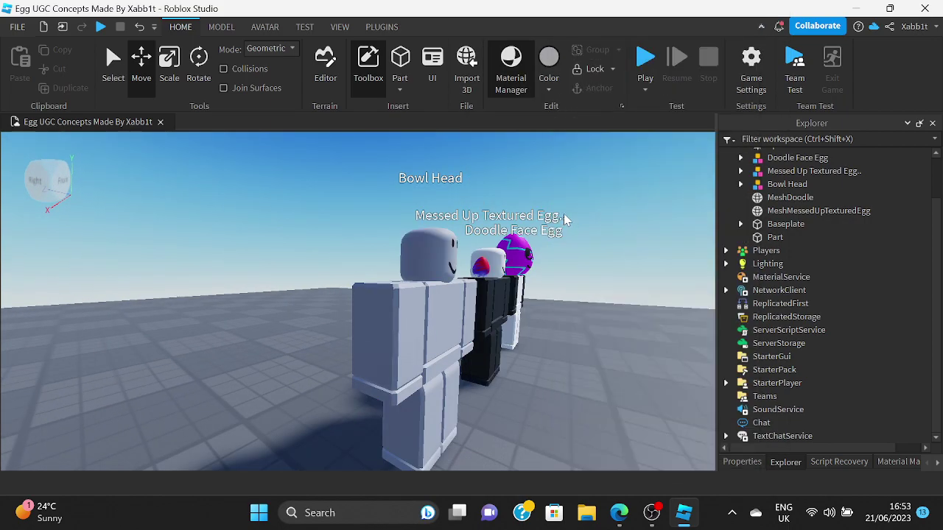
{"action": "right_click_drag", "start_coordinate": [565, 219], "coordinate": [553, 224]}
{"action": "scroll", "coordinate": [848, 272], "scroll_direction": "up", "scroll_amount": 1}
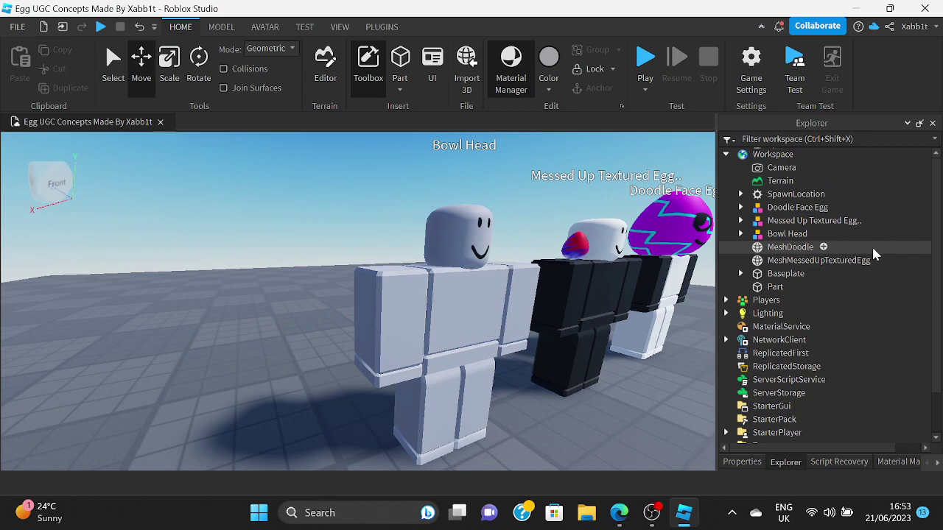
- Insert a MeshPart into the Workspace and locate it on the baseplate
{"action": "left_click", "coordinate": [805, 155]}
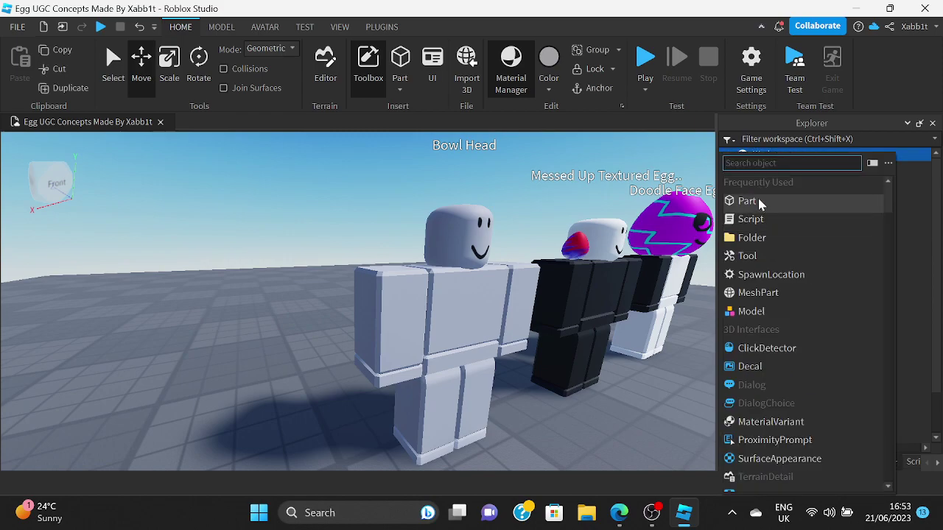
{"action": "left_click", "coordinate": [781, 293]}
{"action": "key", "text": "f"}
{"action": "right_click_drag", "start_coordinate": [510, 248], "coordinate": [522, 230]}
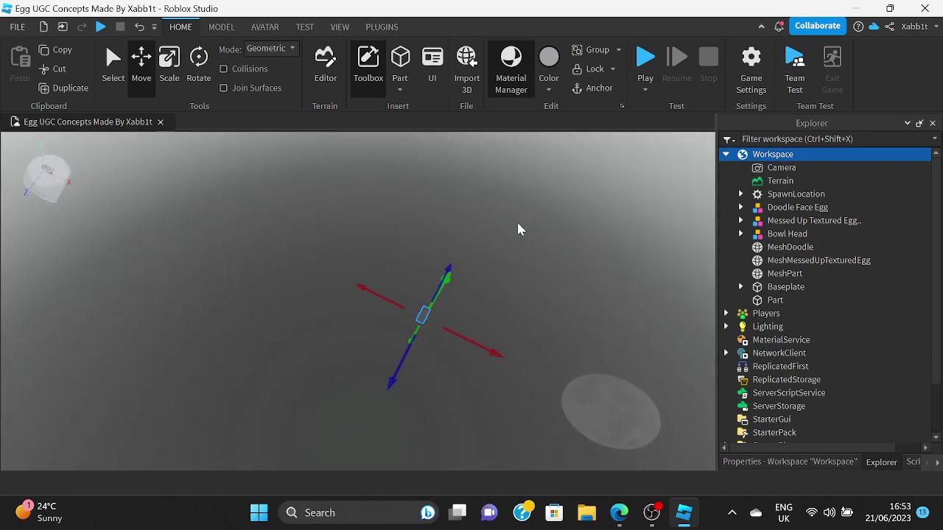
{"action": "left_click", "coordinate": [508, 235]}
{"action": "left_click", "coordinate": [728, 273]}
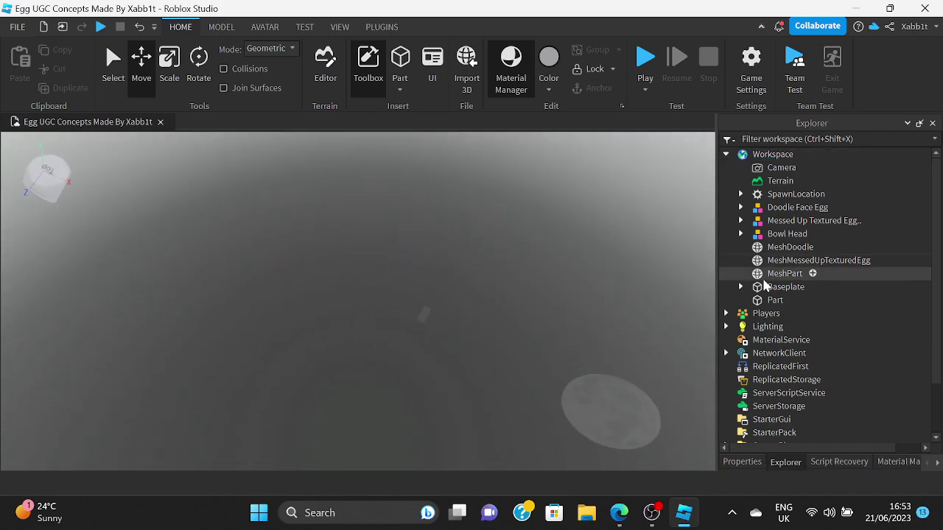
{"action": "key", "text": "f"}
{"action": "right_click_drag", "start_coordinate": [460, 318], "coordinate": [396, 321]}
{"action": "left_click", "coordinate": [426, 297]}
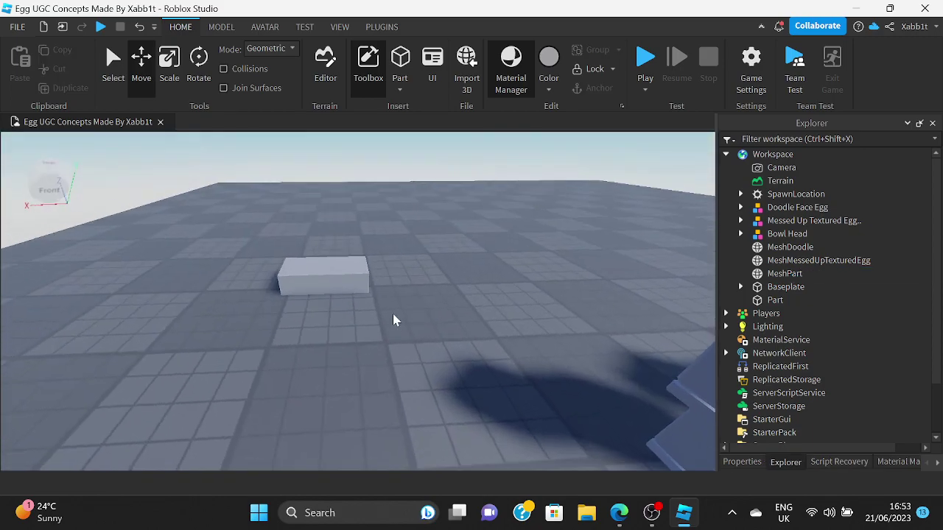
- Upload the mesh file "Bowl Head, U CAN STACK ACCESSORIES ON IT!" as the new MeshPart's MeshId
{"action": "scroll", "coordinate": [396, 322], "scroll_direction": "up", "scroll_amount": 2}
{"action": "left_click", "coordinate": [361, 274]}
{"action": "left_click", "coordinate": [817, 462]}
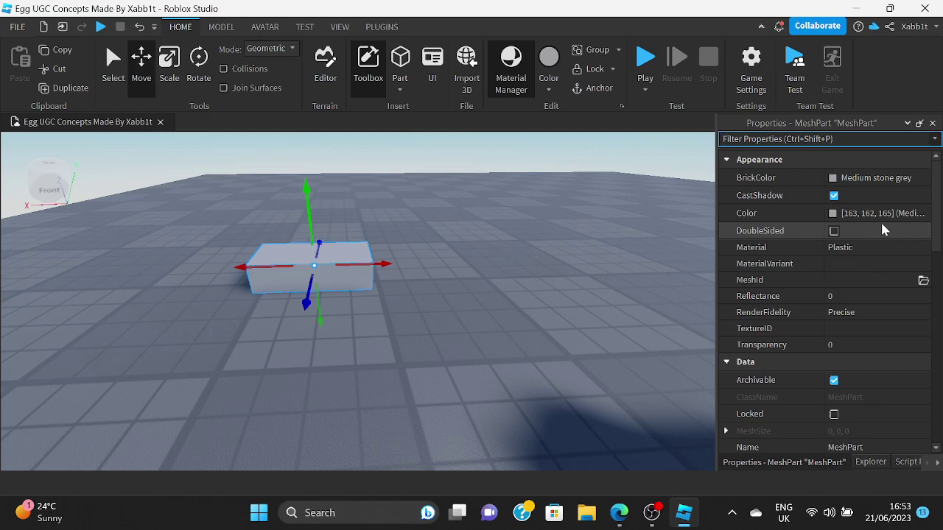
{"action": "left_click", "coordinate": [869, 280]}
{"action": "left_click", "coordinate": [923, 281]}
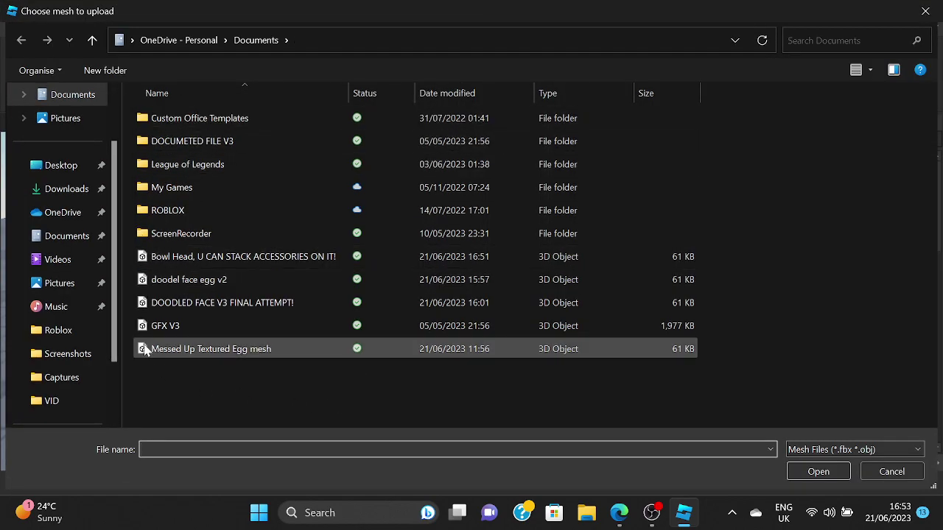
{"action": "left_click", "coordinate": [158, 256]}
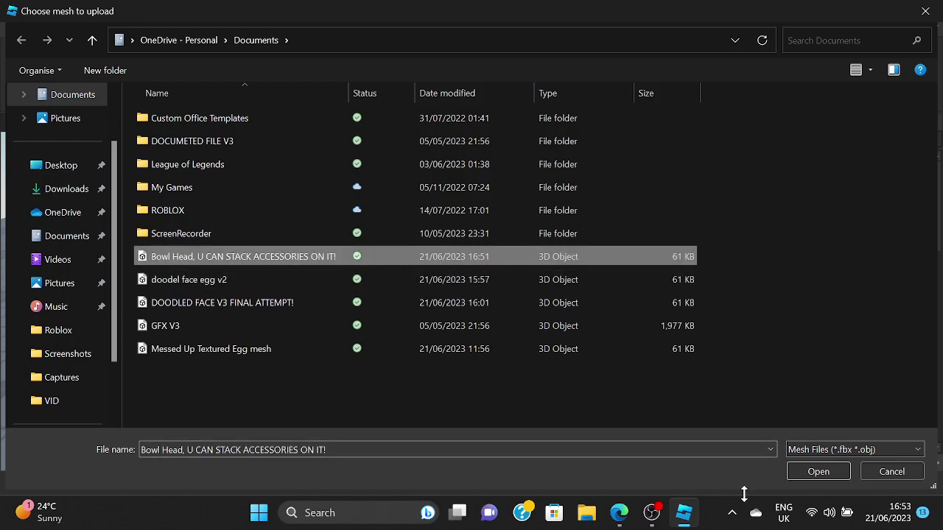
{"action": "left_click", "coordinate": [827, 476]}
{"action": "left_click", "coordinate": [440, 268]}
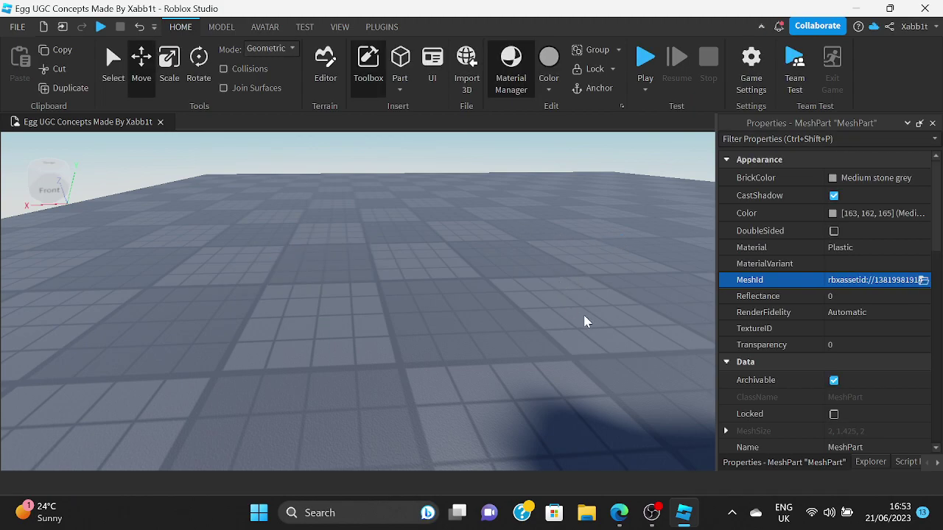
{"action": "key", "text": "f"}
{"action": "right_click_drag", "start_coordinate": [431, 259], "coordinate": [429, 261]}
{"action": "scroll", "coordinate": [310, 350], "scroll_direction": "down", "scroll_amount": 10}
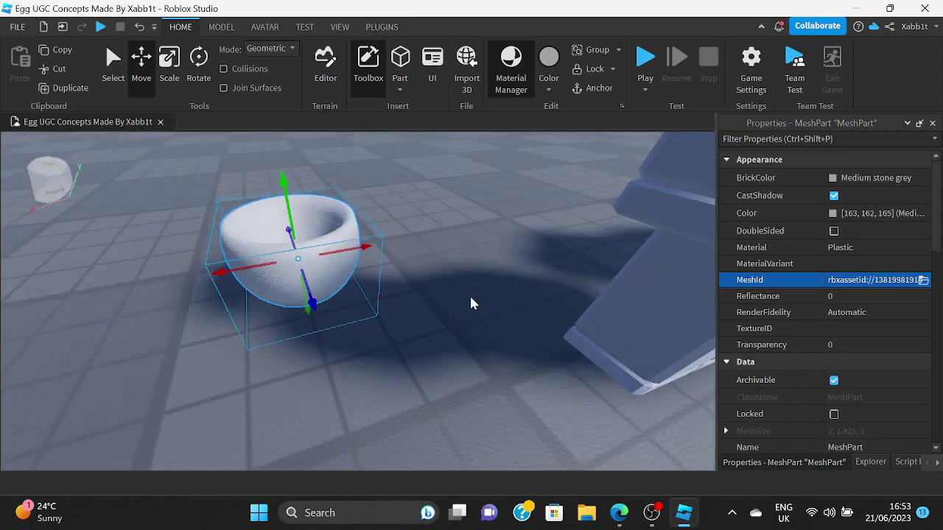
- Upload the image "test bowl5" from Downloads as the bowl MeshPart's TextureID
{"action": "left_click", "coordinate": [410, 324]}
{"action": "right_click_drag", "start_coordinate": [410, 324], "coordinate": [409, 316]}
{"action": "left_click", "coordinate": [338, 275]}
{"action": "scroll", "coordinate": [867, 329], "scroll_direction": "down", "scroll_amount": 2}
{"action": "scroll", "coordinate": [942, 233], "scroll_direction": "down", "scroll_amount": 10}
{"action": "scroll", "coordinate": [880, 308], "scroll_direction": "up", "scroll_amount": 4}
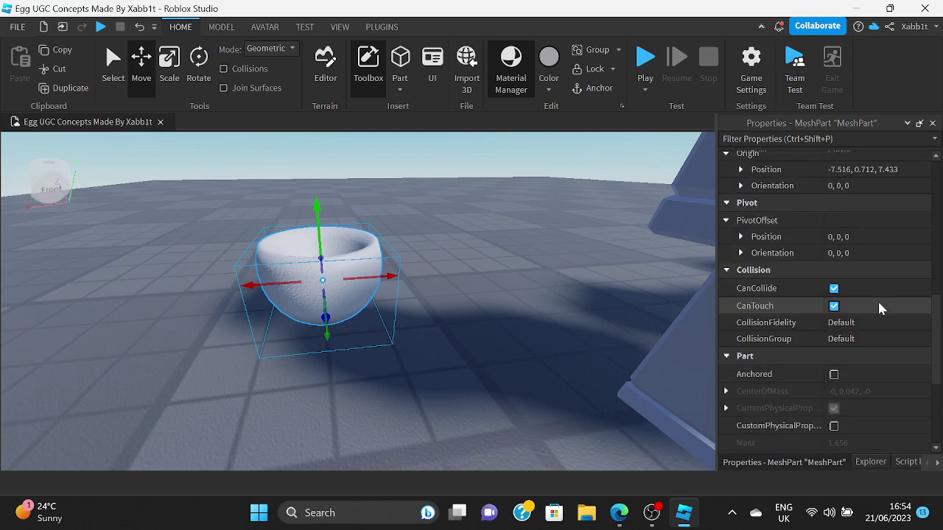
{"action": "scroll", "coordinate": [880, 308], "scroll_direction": "up", "scroll_amount": 4}
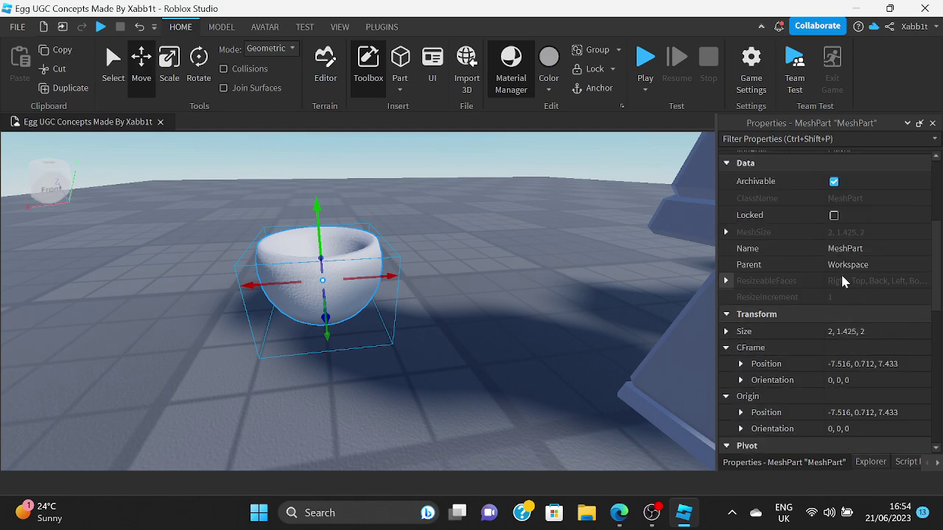
{"action": "scroll", "coordinate": [844, 282], "scroll_direction": "up", "scroll_amount": 5}
{"action": "left_click", "coordinate": [856, 275]}
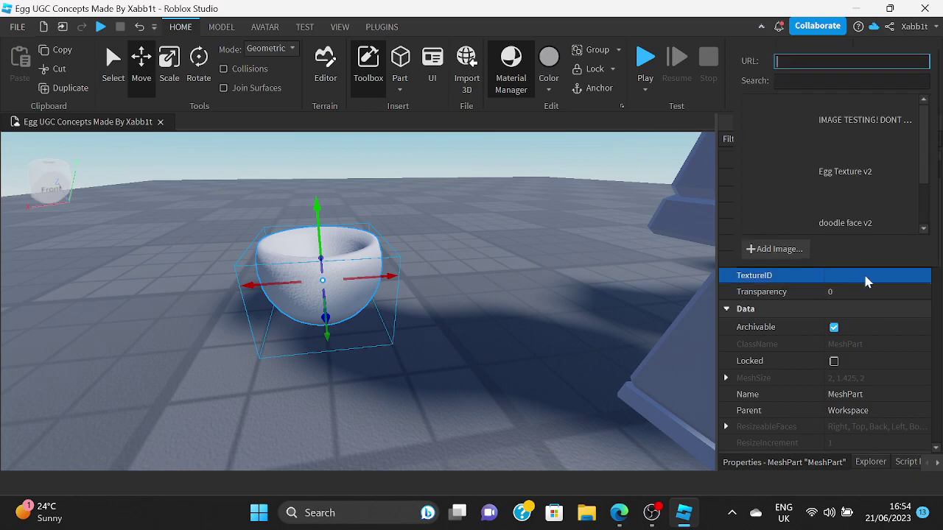
{"action": "left_click", "coordinate": [781, 256]}
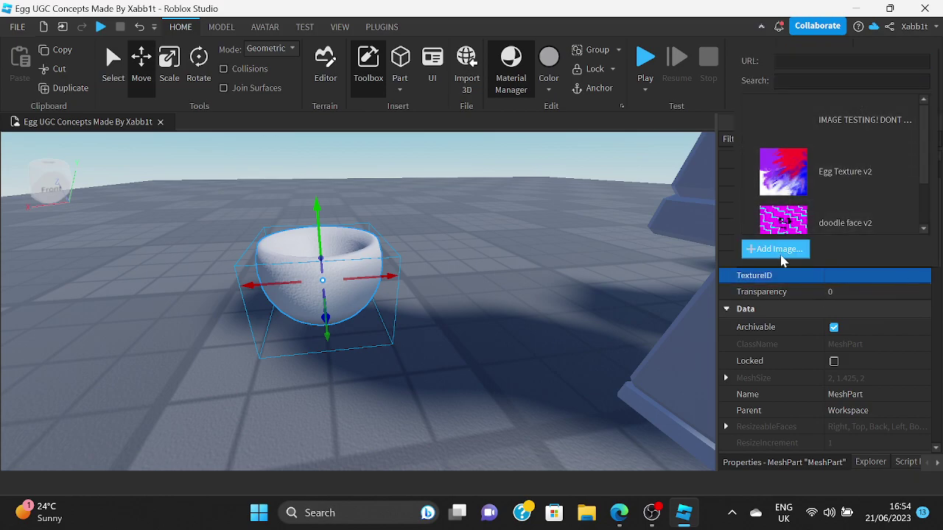
{"action": "left_click", "coordinate": [781, 251]}
{"action": "left_click", "coordinate": [421, 219]}
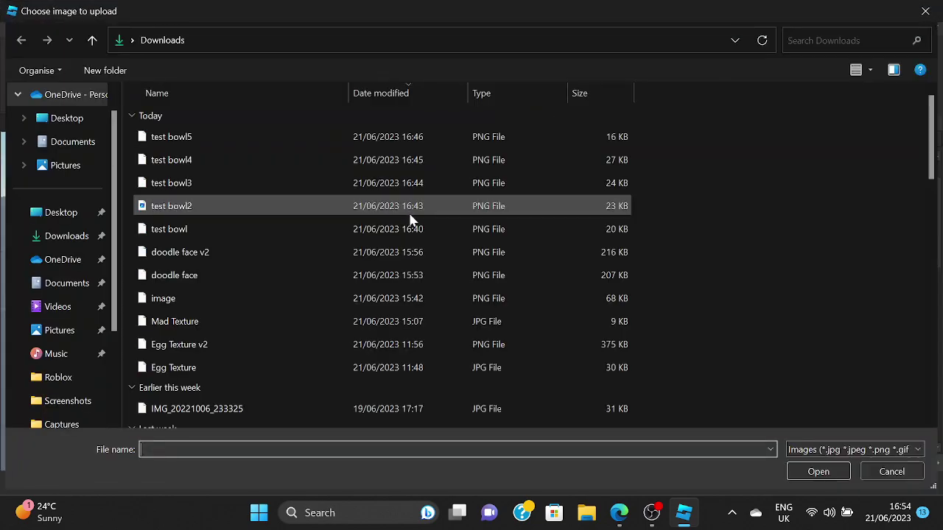
{"action": "double_click", "coordinate": [237, 139]}
{"action": "left_click", "coordinate": [431, 311]}
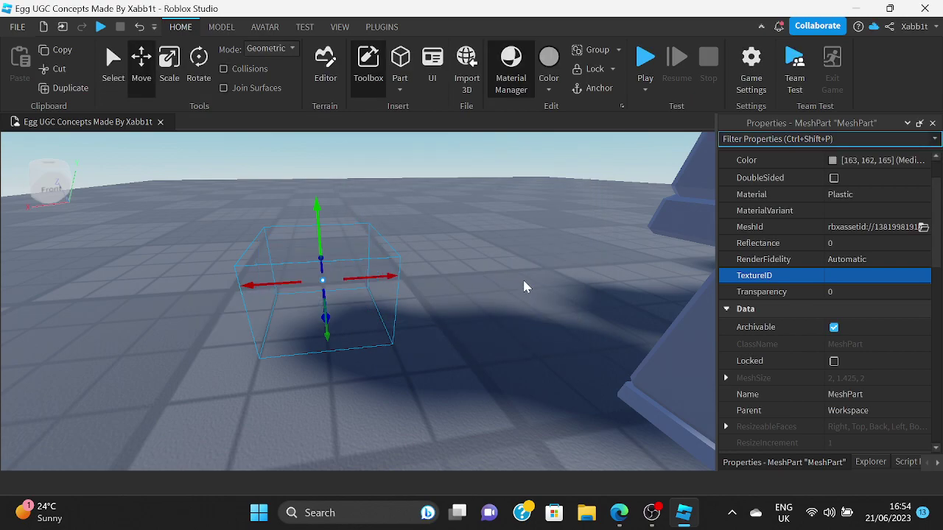
- Move the textured bowl mesh from the baseplate onto the head of the Bowl Head dummy
{"action": "key", "text": "a"}
{"action": "key", "text": "q"}
{"action": "key", "text": "f"}
{"action": "right_click_drag", "start_coordinate": [490, 286], "coordinate": [545, 280]}
{"action": "left_click", "coordinate": [528, 280]}
{"action": "left_click", "coordinate": [421, 302]}
{"action": "key", "text": "f"}
{"action": "right_click_drag", "start_coordinate": [406, 293], "coordinate": [374, 290]}
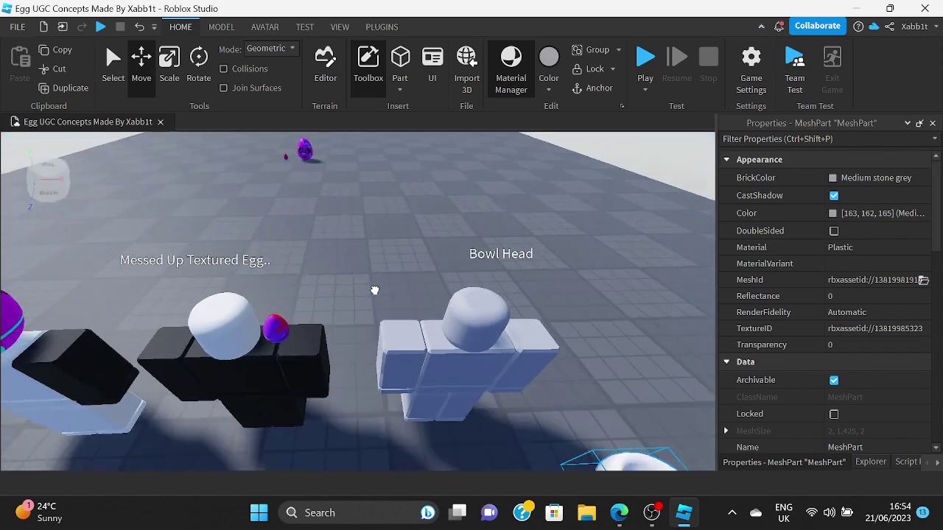
{"action": "left_click_drag", "start_coordinate": [375, 290], "coordinate": [186, 267]}
{"action": "scroll", "coordinate": [332, 280], "scroll_direction": "up", "scroll_amount": 3}
{"action": "key", "text": "f"}
{"action": "right_click_drag", "start_coordinate": [346, 280], "coordinate": [343, 280]}
{"action": "left_click_drag", "start_coordinate": [415, 308], "coordinate": [517, 321]}
{"action": "key", "text": "f"}
{"action": "right_click_drag", "start_coordinate": [518, 337], "coordinate": [519, 324]}
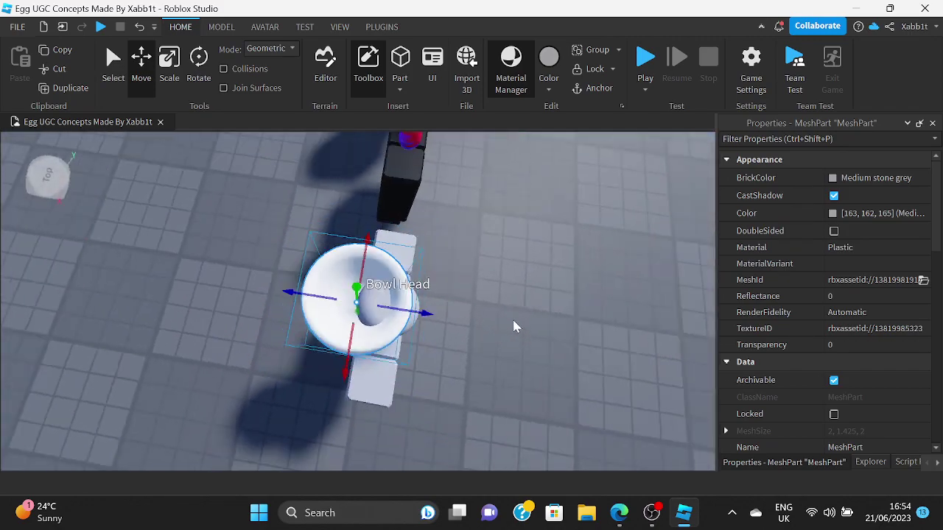
- Fine-tune the bowl's position from the side and back so it is centred over the dummy's head
{"action": "mouse_move", "coordinate": [442, 318]}
{"action": "right_mouse_down"}
{"action": "mouse_move", "coordinate": [442, 330]}
{"action": "mouse_move", "coordinate": [374, 260]}
{"action": "mouse_move", "coordinate": [439, 304]}
{"action": "right_mouse_up"}
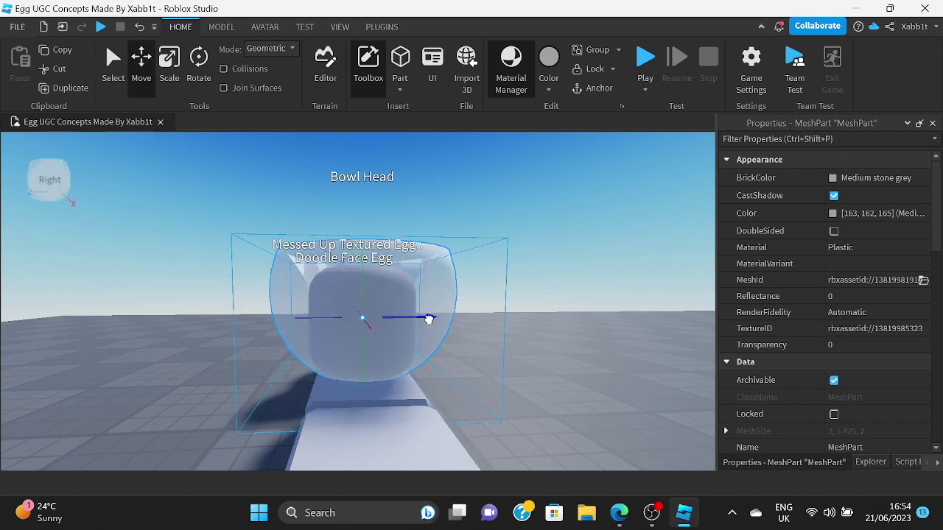
{"action": "left_click_drag", "start_coordinate": [364, 277], "coordinate": [360, 277]}
{"action": "right_click_drag", "start_coordinate": [360, 277], "coordinate": [361, 277]}
{"action": "key", "text": "f"}
{"action": "right_click_drag", "start_coordinate": [465, 273], "coordinate": [463, 267]}
{"action": "left_click_drag", "start_coordinate": [357, 238], "coordinate": [351, 239]}
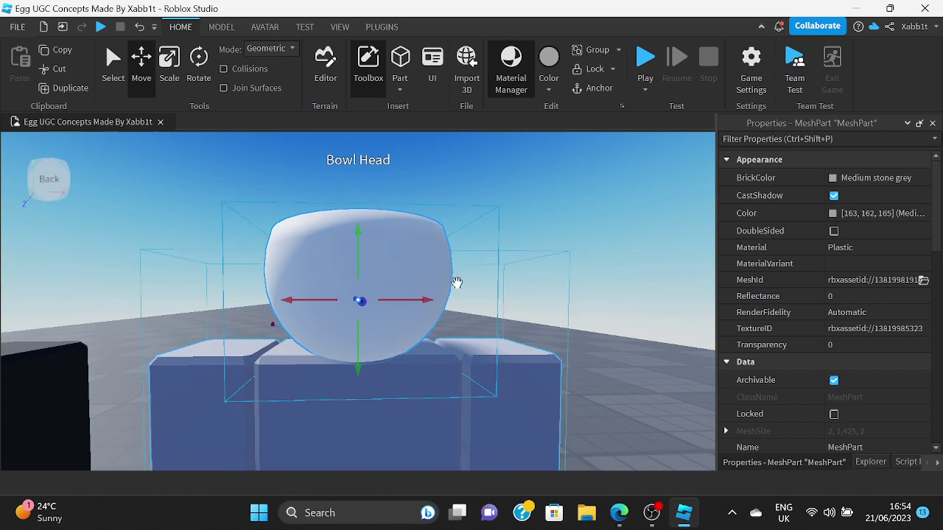
{"action": "right_click_drag", "start_coordinate": [457, 282], "coordinate": [447, 284]}
{"action": "left_click_drag", "start_coordinate": [426, 301], "coordinate": [422, 299]}
- Rotate the bowl slightly about its vertical axis to align its face with the front of the dummy
{"action": "left_click", "coordinate": [586, 340]}
{"action": "right_click_drag", "start_coordinate": [568, 305], "coordinate": [567, 304]}
{"action": "scroll", "coordinate": [449, 298], "scroll_direction": "down", "scroll_amount": 2}
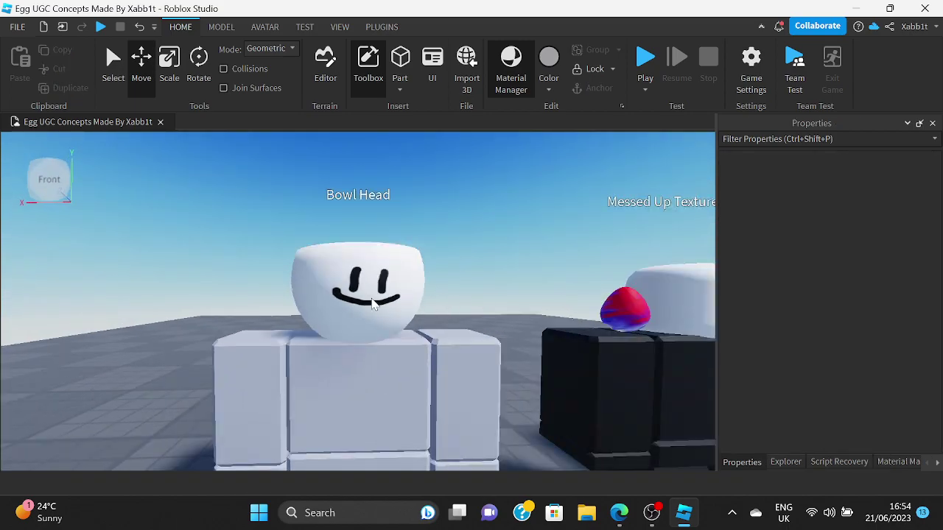
{"action": "scroll", "coordinate": [374, 306], "scroll_direction": "up", "scroll_amount": 5}
{"action": "left_click", "coordinate": [362, 270]}
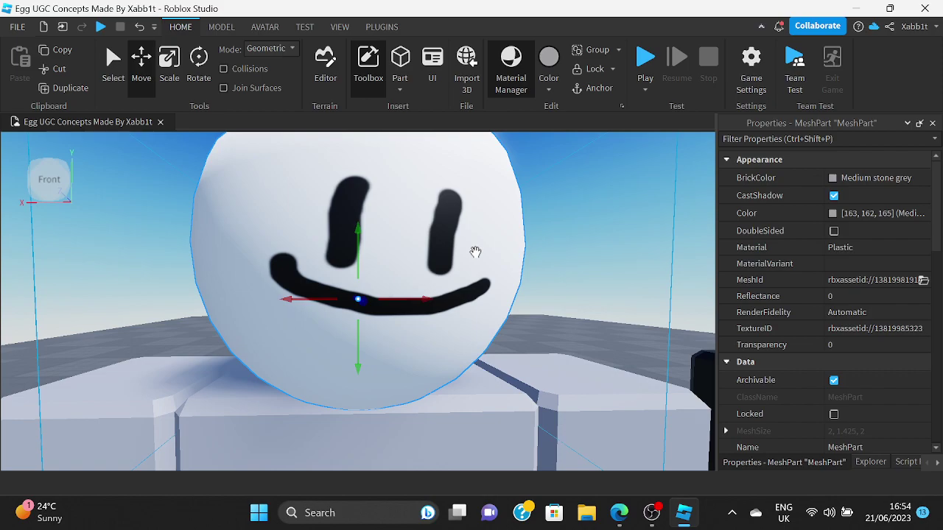
{"action": "right_click_drag", "start_coordinate": [475, 253], "coordinate": [473, 253]}
{"action": "left_click", "coordinate": [207, 70]}
{"action": "left_click", "coordinate": [402, 333]}
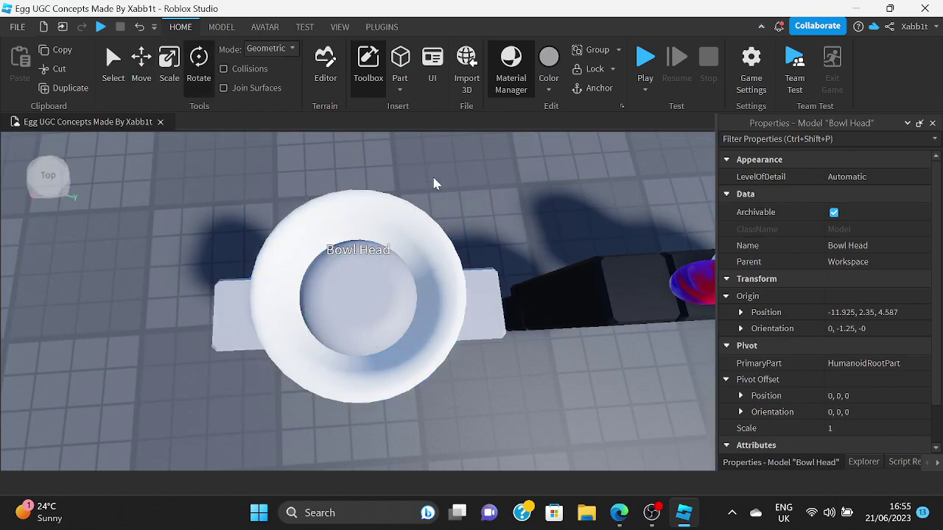
{"action": "left_click", "coordinate": [379, 223]}
{"action": "left_click_drag", "start_coordinate": [404, 327], "coordinate": [400, 330]}
{"action": "right_click_drag", "start_coordinate": [400, 330], "coordinate": [401, 331]}
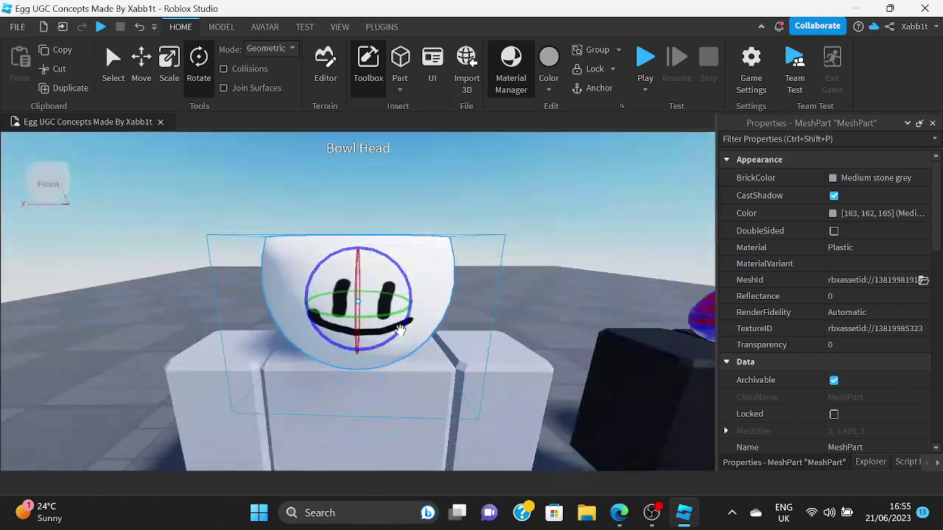
{"action": "left_click", "coordinate": [576, 238]}
{"action": "scroll", "coordinate": [496, 260], "scroll_direction": "down", "scroll_amount": 2}
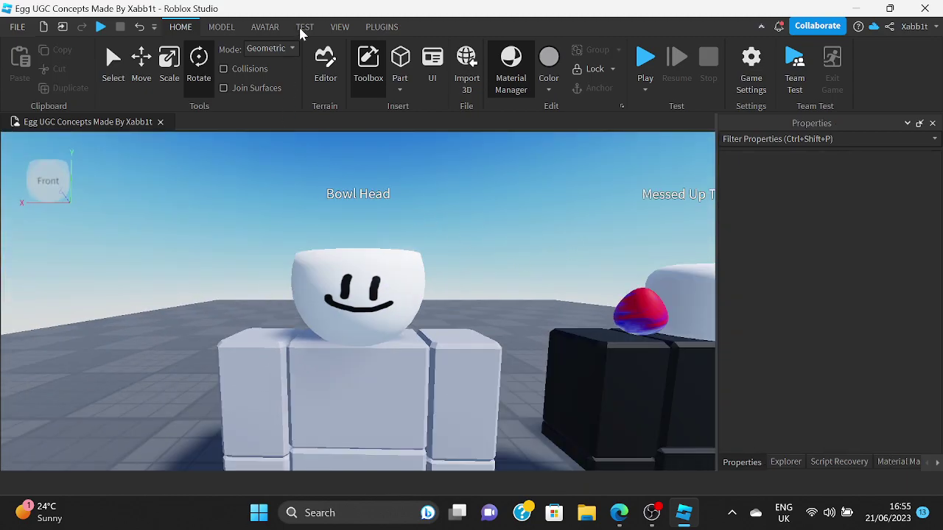
- Start the Asset Creator plugin with the Accessory type and choose the bowl MeshPart as the part to convert
{"action": "left_click", "coordinate": [221, 28]}
{"action": "left_click", "coordinate": [381, 26]}
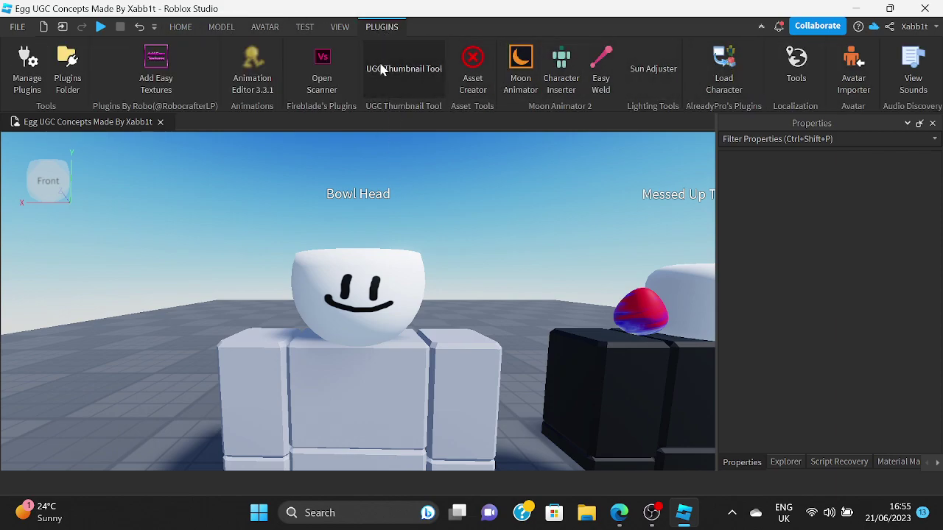
{"action": "left_click", "coordinate": [482, 87]}
{"action": "left_click", "coordinate": [259, 177]}
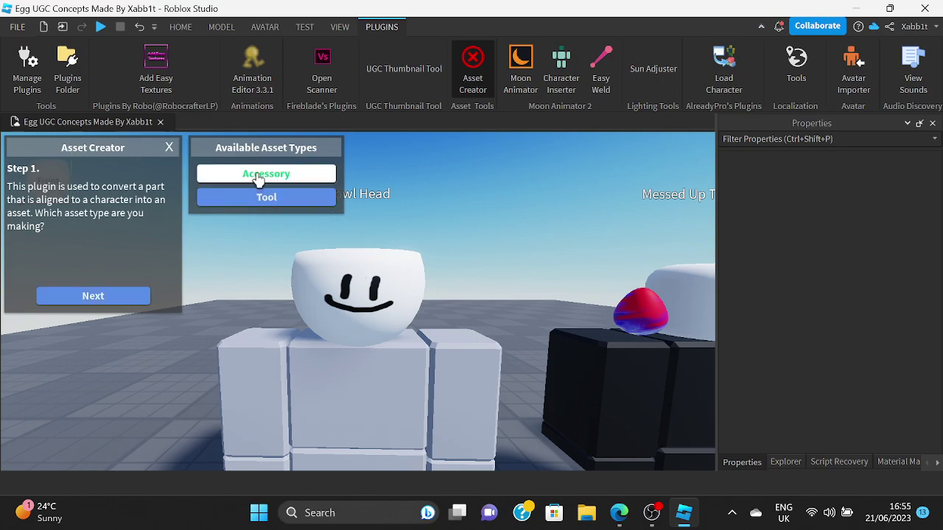
{"action": "left_click", "coordinate": [105, 302]}
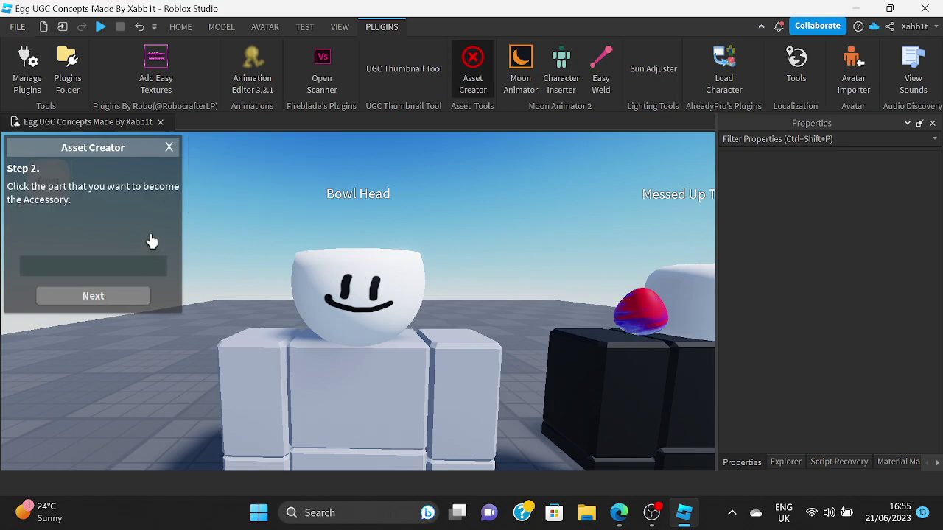
{"action": "left_click", "coordinate": [318, 273]}
{"action": "scroll", "coordinate": [329, 278], "scroll_direction": "up", "scroll_amount": 5}
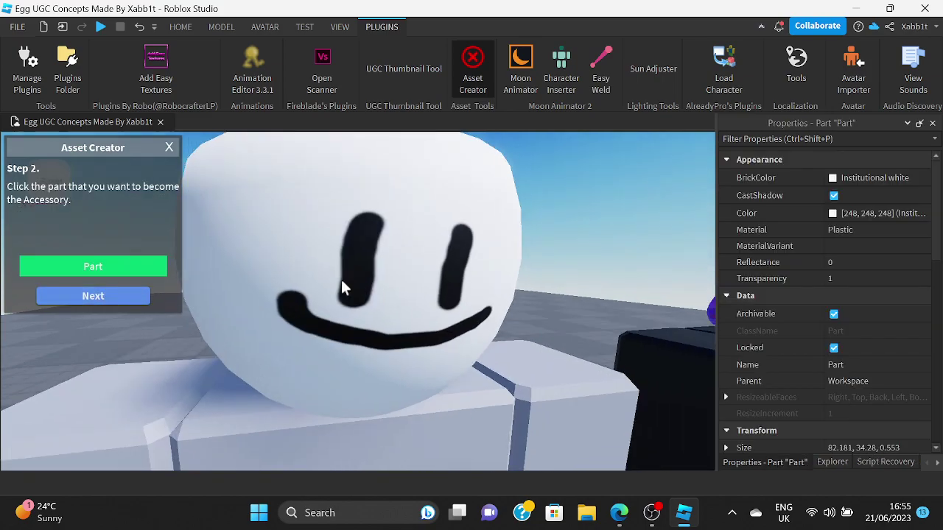
{"action": "left_click", "coordinate": [297, 237]}
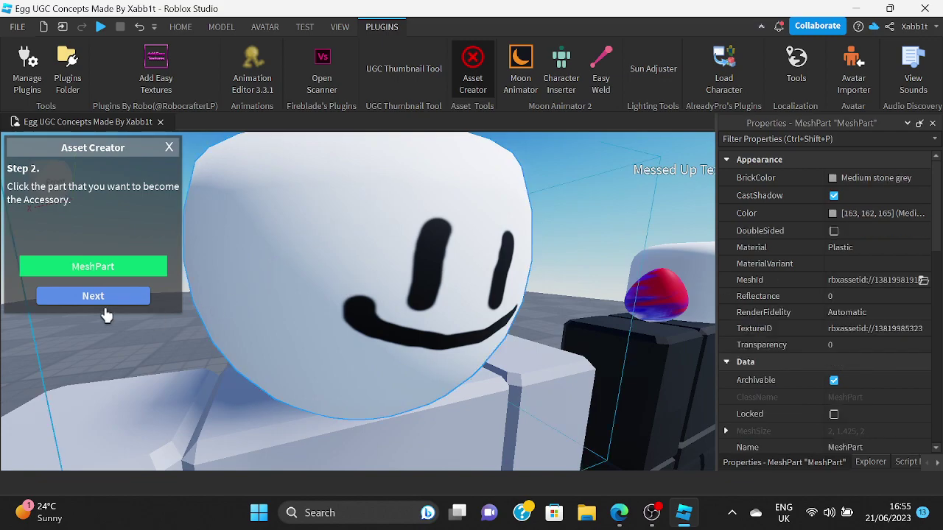
{"action": "left_click", "coordinate": [106, 302]}
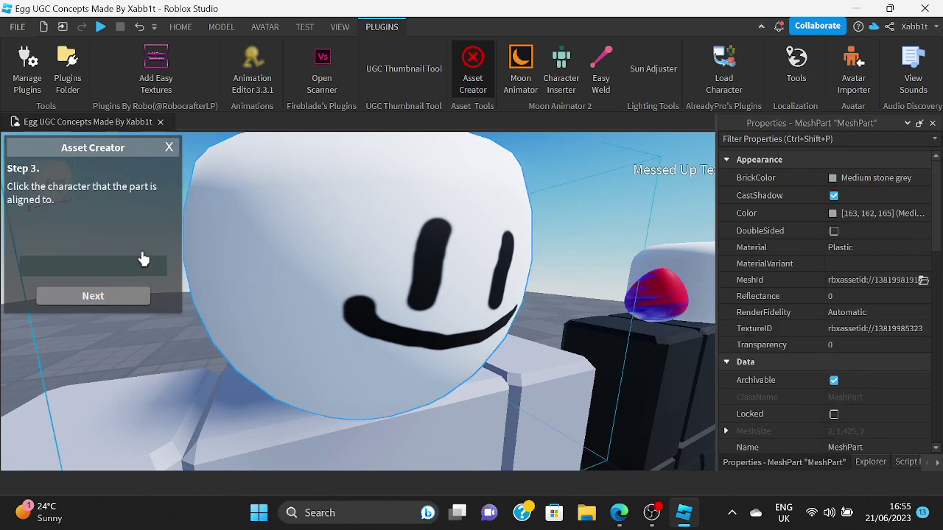
- Set the Bowl Head dummy as the character that the accessory part is aligned to
{"action": "scroll", "coordinate": [334, 397], "scroll_direction": "down", "scroll_amount": 5}
{"action": "left_click", "coordinate": [262, 382]}
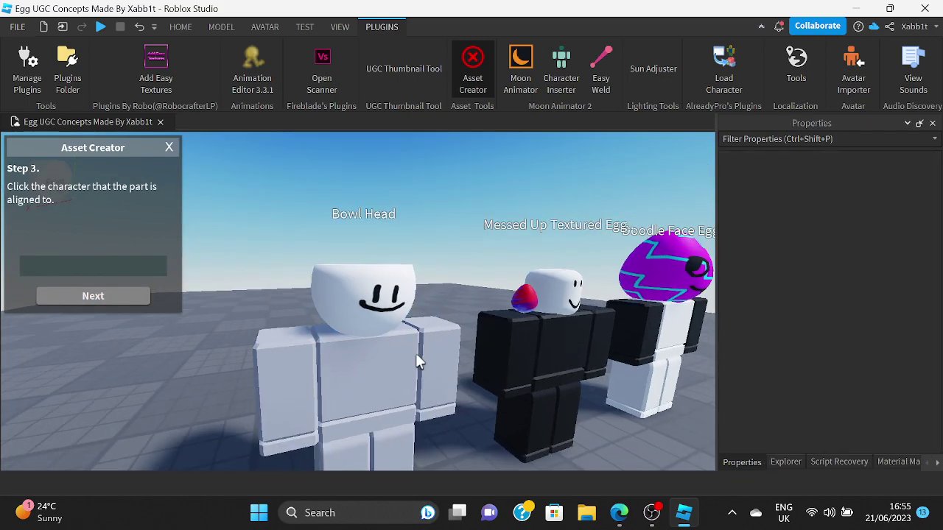
{"action": "scroll", "coordinate": [290, 380], "scroll_direction": "up", "scroll_amount": 2}
{"action": "scroll", "coordinate": [335, 333], "scroll_direction": "up", "scroll_amount": 3}
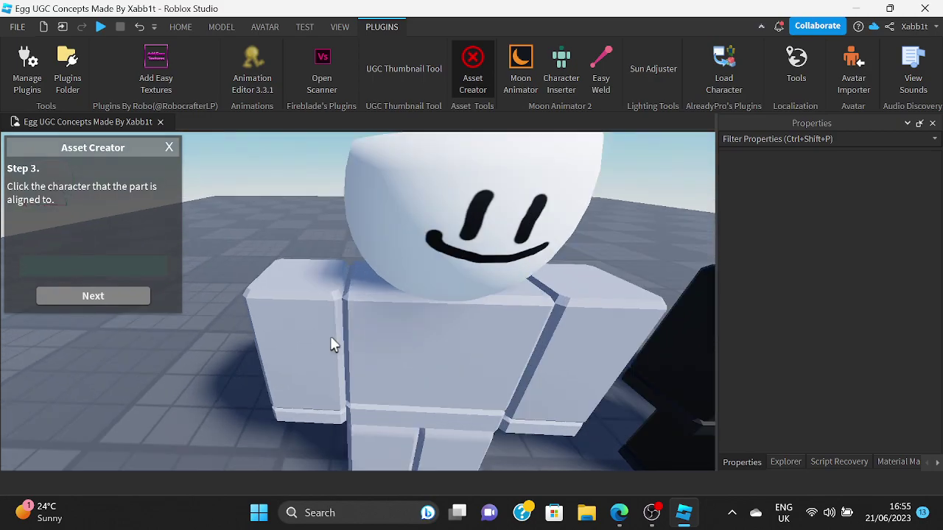
{"action": "right_click_drag", "start_coordinate": [318, 318], "coordinate": [318, 318]}
{"action": "left_click", "coordinate": [382, 369]}
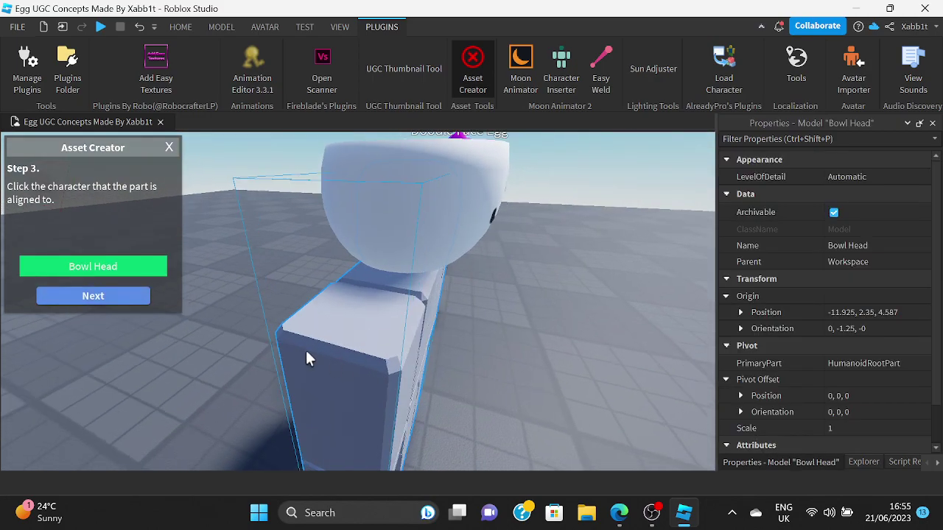
{"action": "right_click_drag", "start_coordinate": [306, 350], "coordinate": [306, 350]}
{"action": "left_click", "coordinate": [77, 295]}
- Finish creating the accessory with the Hat attachment and the Classic character type, and close Asset Creator
{"action": "left_click", "coordinate": [309, 338]}
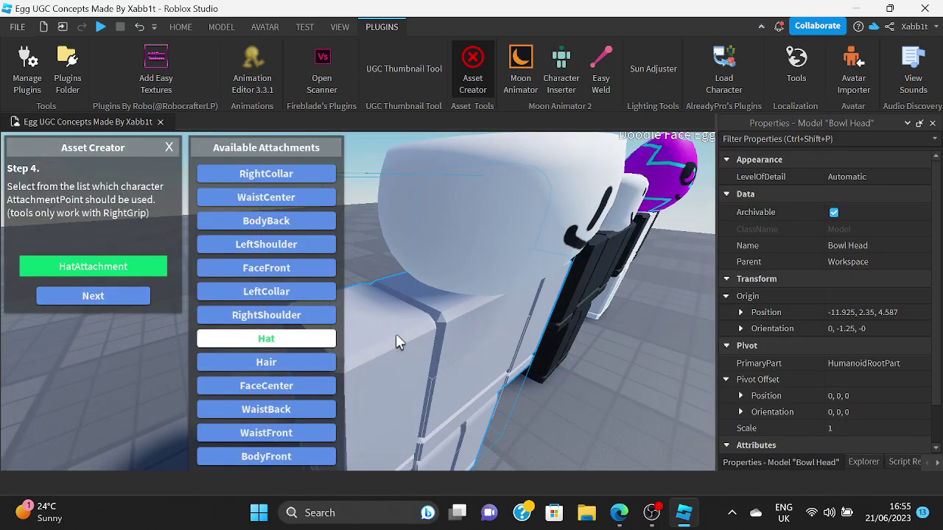
{"action": "left_click", "coordinate": [144, 296]}
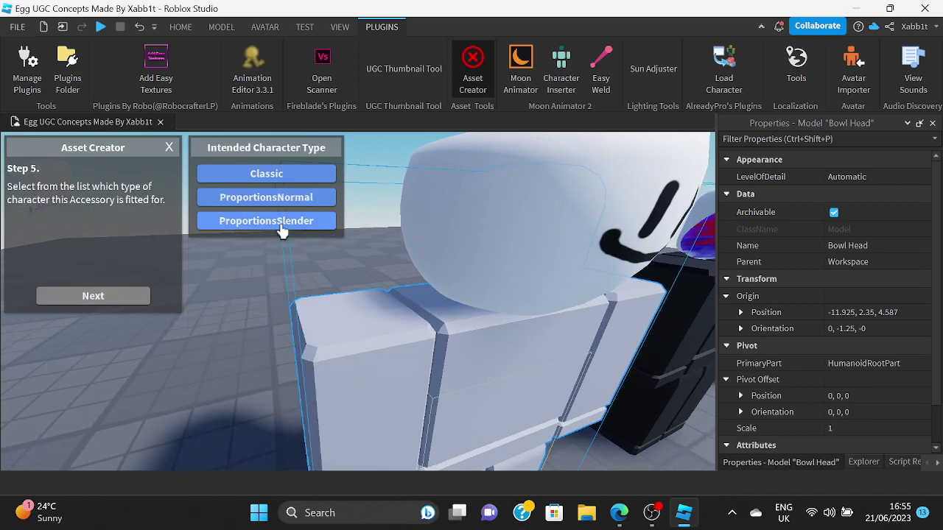
{"action": "left_click", "coordinate": [268, 174]}
{"action": "left_click", "coordinate": [100, 298]}
{"action": "right_click_drag", "start_coordinate": [356, 298], "coordinate": [360, 315]}
{"action": "left_click", "coordinate": [101, 296]}
{"action": "scroll", "coordinate": [361, 315], "scroll_direction": "down", "scroll_amount": 3}
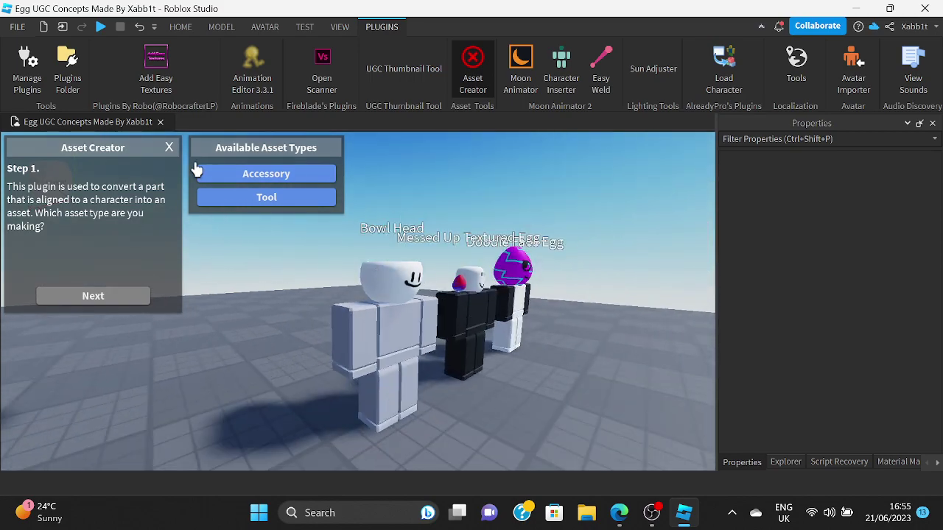
{"action": "left_click", "coordinate": [168, 148]}
- Rename MeshPartAccessory in the Workspace to "Bowl Head"
{"action": "right_click_drag", "start_coordinate": [505, 301], "coordinate": [465, 275]}
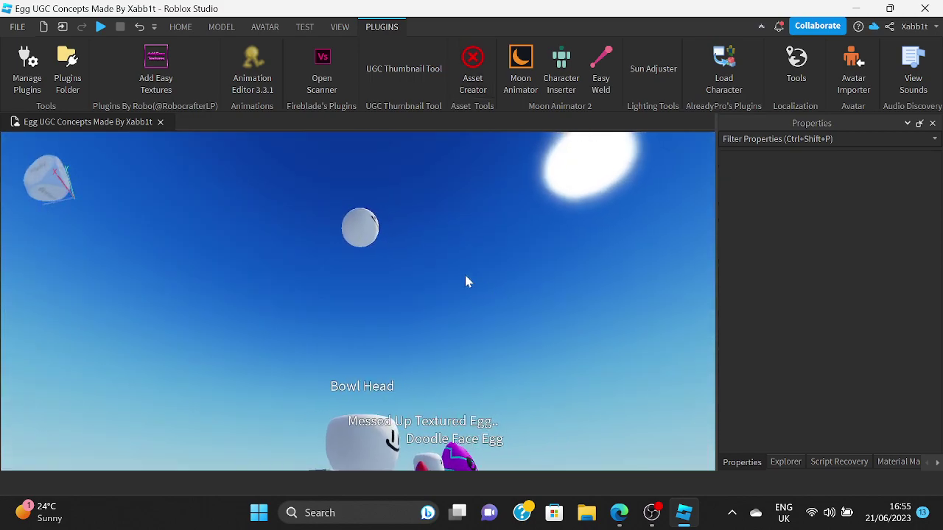
{"action": "left_click", "coordinate": [360, 225]}
{"action": "left_click", "coordinate": [847, 463]}
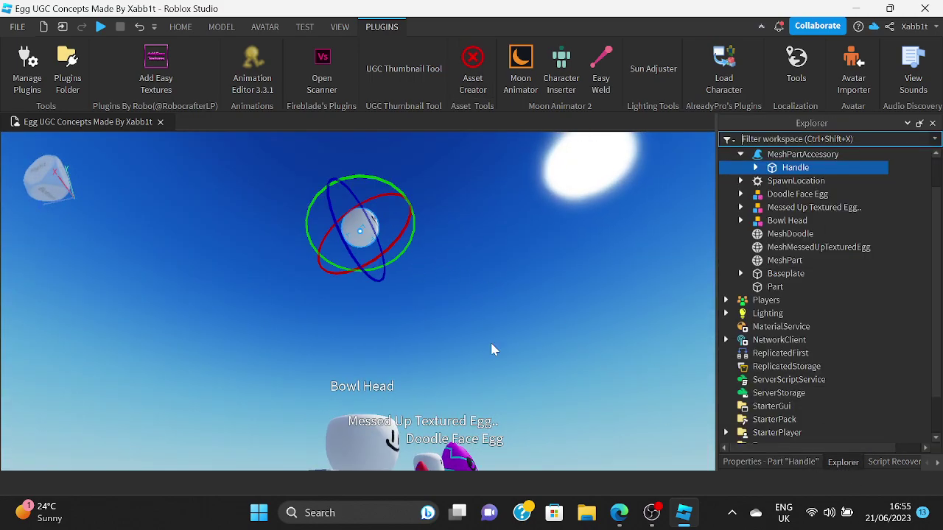
{"action": "right_click_drag", "start_coordinate": [496, 351], "coordinate": [503, 351]}
{"action": "left_click", "coordinate": [741, 155]}
{"action": "scroll", "coordinate": [782, 190], "scroll_direction": "up", "scroll_amount": 1}
{"action": "left_click", "coordinate": [794, 198]}
{"action": "right_click", "coordinate": [794, 198]}
{"action": "left_click", "coordinate": [785, 106]}
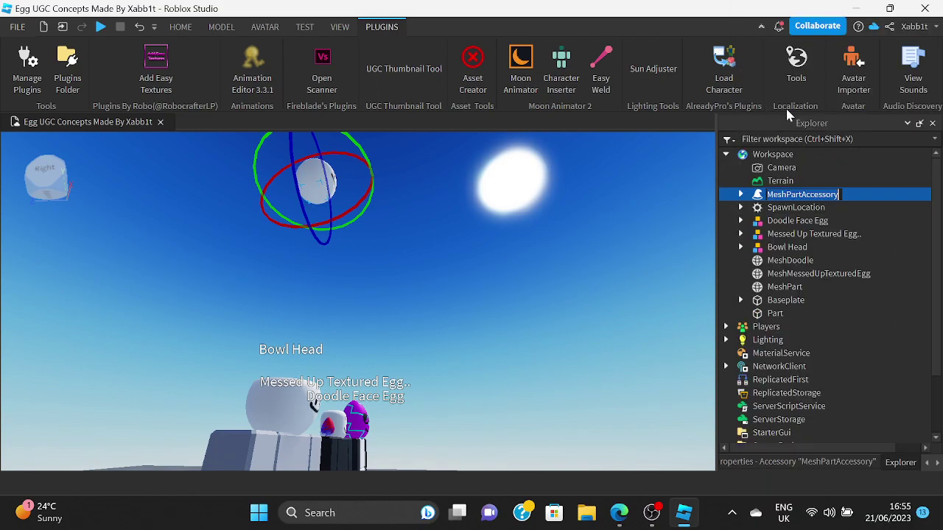
{"action": "type", "text": "Bowl Head"}
{"action": "key", "text": "Return"}
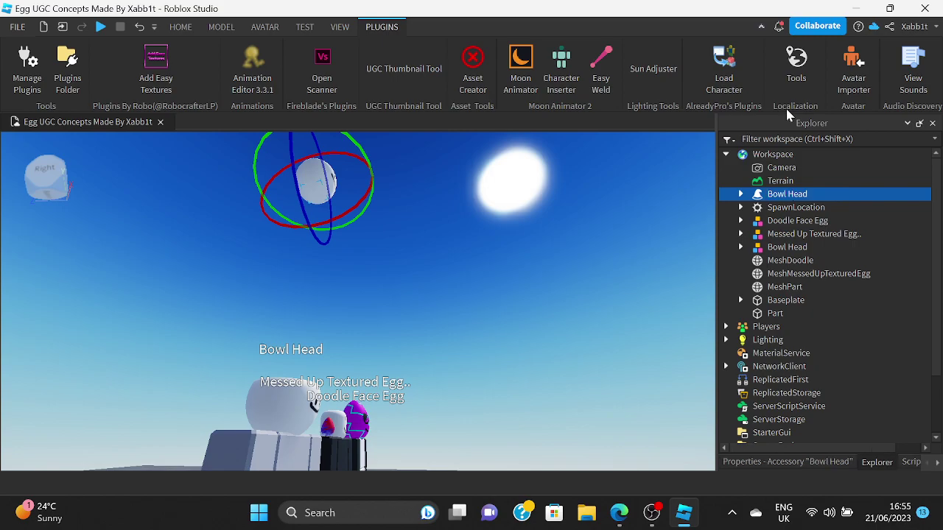
- Parent the Bowl Head accessory to the Bowl Head dummy model so the dummy wears it
{"action": "left_click", "coordinate": [184, 28]}
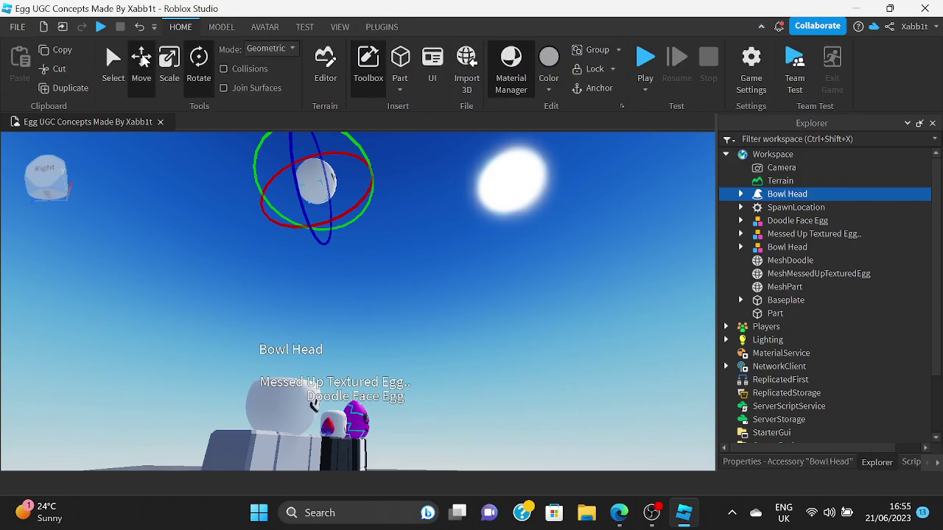
{"action": "left_click", "coordinate": [140, 59]}
{"action": "key", "text": "f"}
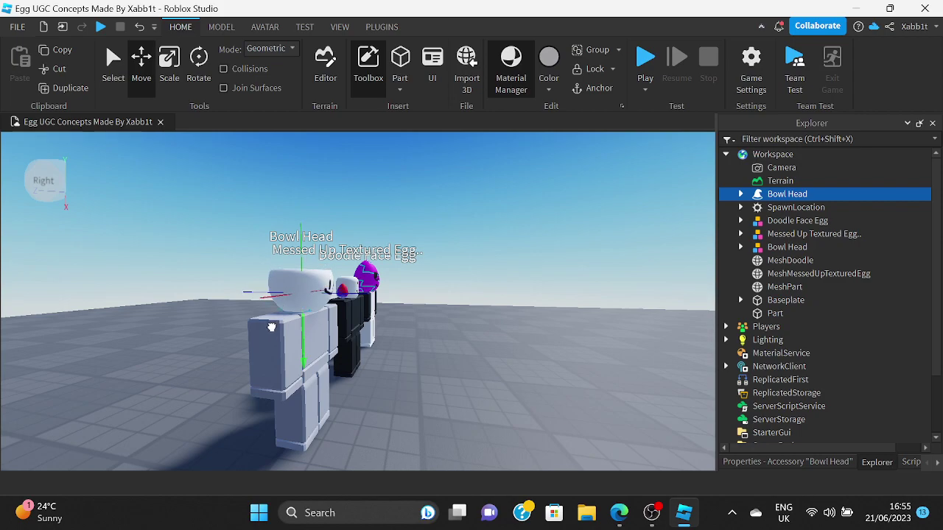
{"action": "key", "text": "f"}
{"action": "scroll", "coordinate": [475, 306], "scroll_direction": "down", "scroll_amount": 3}
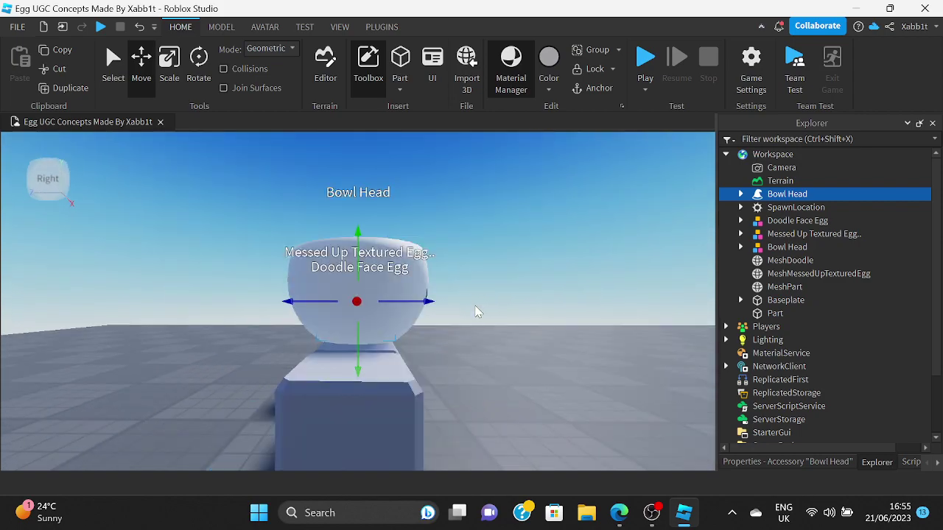
{"action": "left_click_drag", "start_coordinate": [793, 202], "coordinate": [787, 247]}
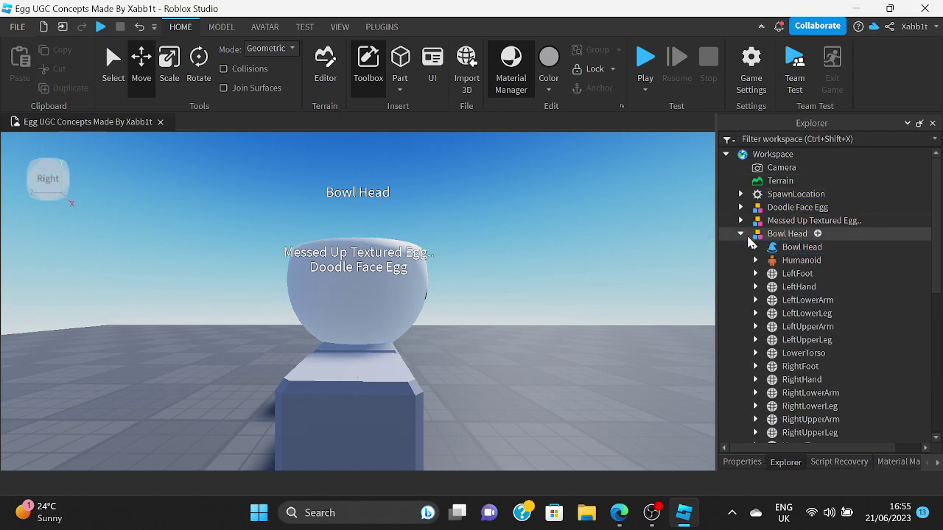
{"action": "left_click", "coordinate": [742, 234]}
- Move the leftover bowl MeshPart off the dummy and place it beside the purple doodle egg mesh
{"action": "left_click", "coordinate": [419, 242]}
{"action": "left_click_drag", "start_coordinate": [420, 302], "coordinate": [542, 302]}
{"action": "key", "text": "d"}
{"action": "key", "text": "w"}
{"action": "right_click_drag", "start_coordinate": [314, 278], "coordinate": [314, 278]}
{"action": "left_click_drag", "start_coordinate": [314, 277], "coordinate": [383, 328]}
{"action": "key", "text": "f"}
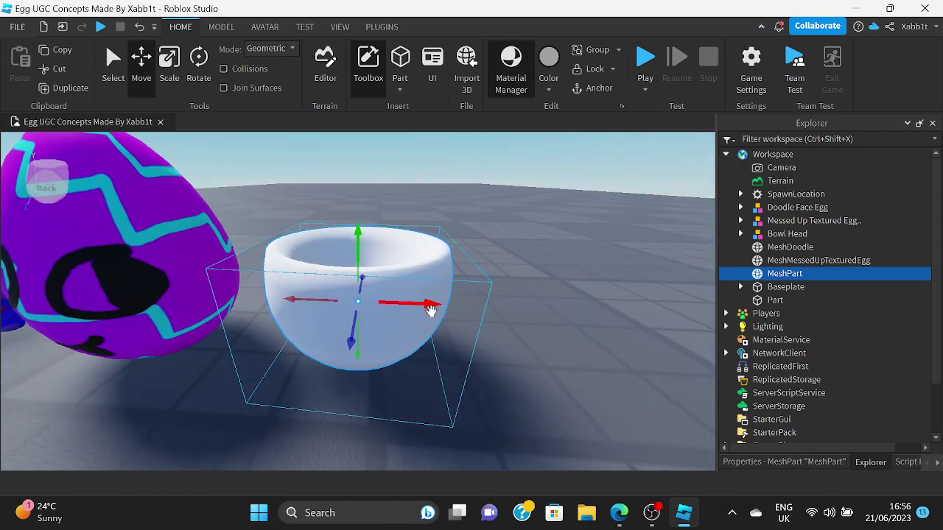
- Rotate the standalone bowl mesh so its face points the same way as the egg meshes
{"action": "right_click_drag", "start_coordinate": [429, 307], "coordinate": [429, 307]}
{"action": "left_click", "coordinate": [199, 73]}
{"action": "right_click_drag", "start_coordinate": [410, 242], "coordinate": [389, 259]}
{"action": "left_click_drag", "start_coordinate": [388, 259], "coordinate": [502, 347]}
{"action": "right_click_drag", "start_coordinate": [503, 348], "coordinate": [523, 346]}
{"action": "left_click", "coordinate": [523, 347]}
{"action": "scroll", "coordinate": [523, 346], "scroll_direction": "down", "scroll_amount": 2}
{"action": "key", "text": "a"}
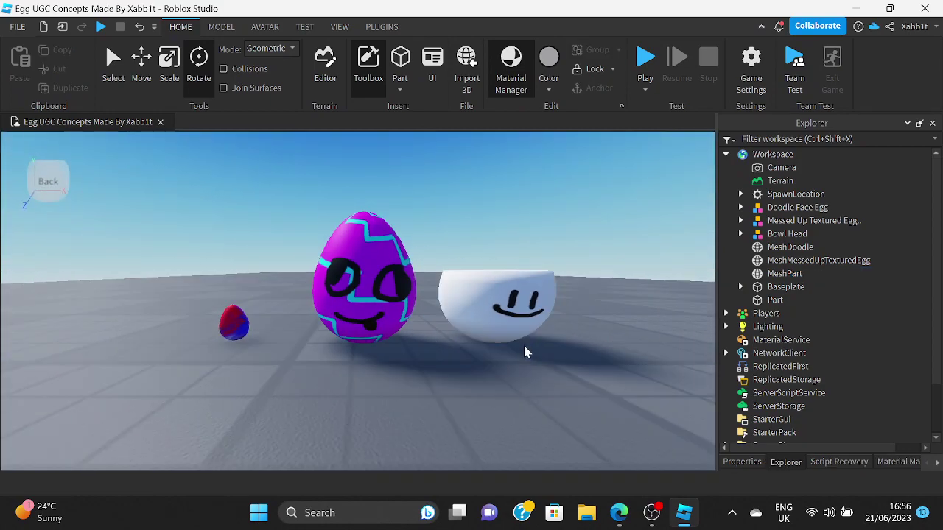
- Shift the standalone bowl mesh sideways to widen its gap from the purple egg
{"action": "left_click", "coordinate": [481, 293]}
{"action": "right_click_drag", "start_coordinate": [481, 292], "coordinate": [485, 296]}
{"action": "key", "text": "ctrl+2"}
{"action": "left_click_drag", "start_coordinate": [495, 305], "coordinate": [509, 307]}
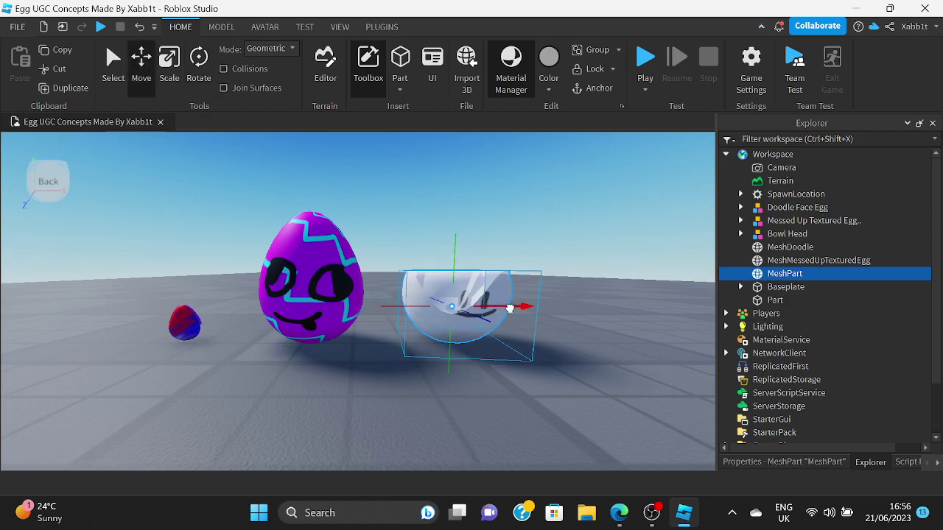
{"action": "left_click", "coordinate": [524, 324]}
- Switch to the Edge browser and bring up the YouTube video playing the background music
{"action": "left_click", "coordinate": [620, 513]}
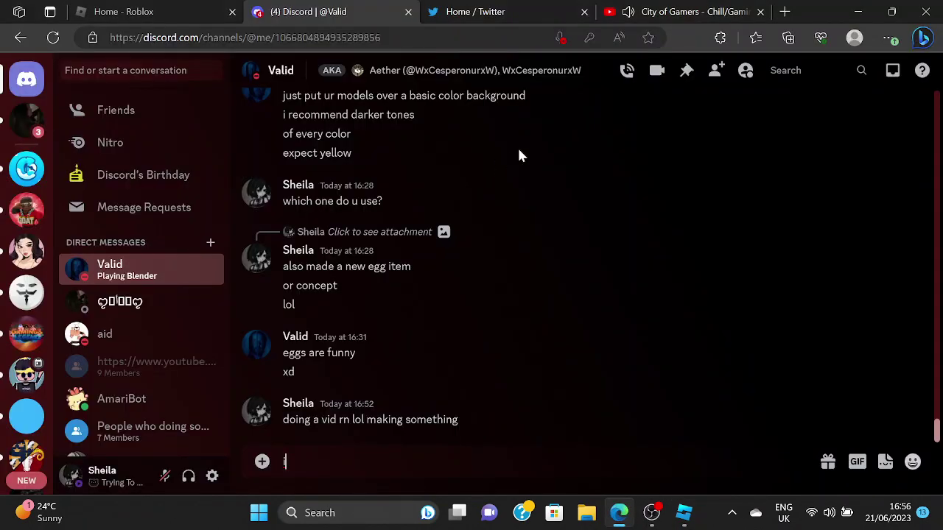
{"action": "left_click", "coordinate": [613, 9]}
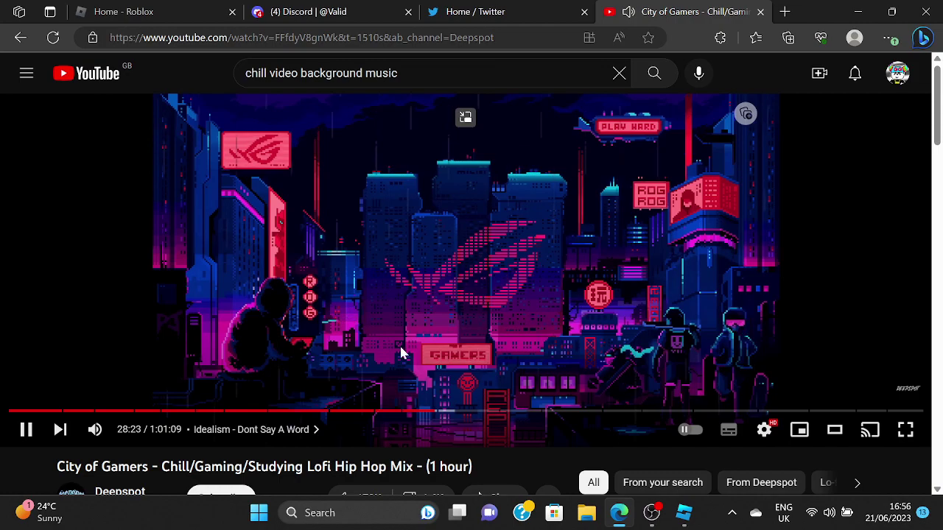